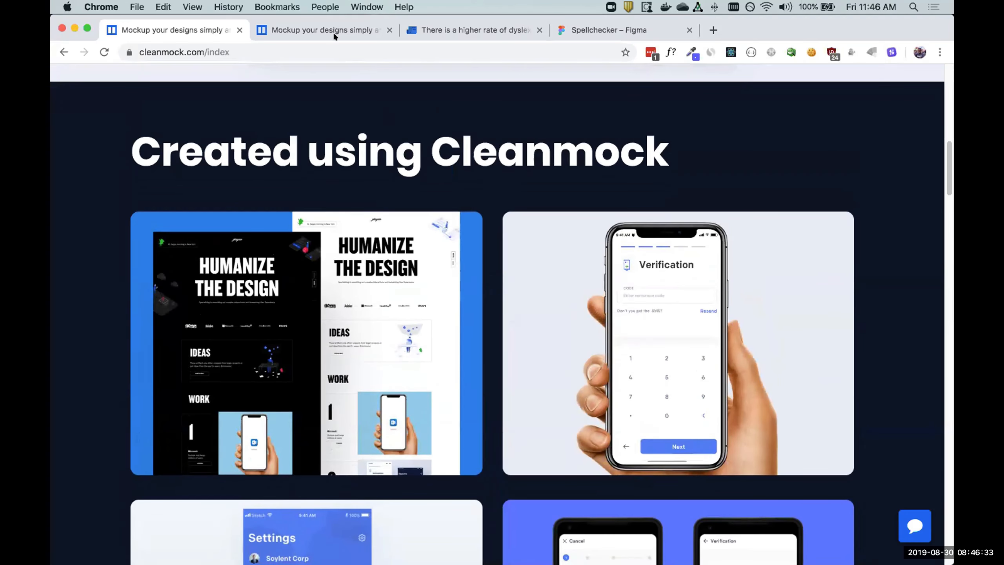
# Load the sample image on the Cleanmock site and apply the offset two-phone iPhone X mockup.
pyautogui.click(325, 29)
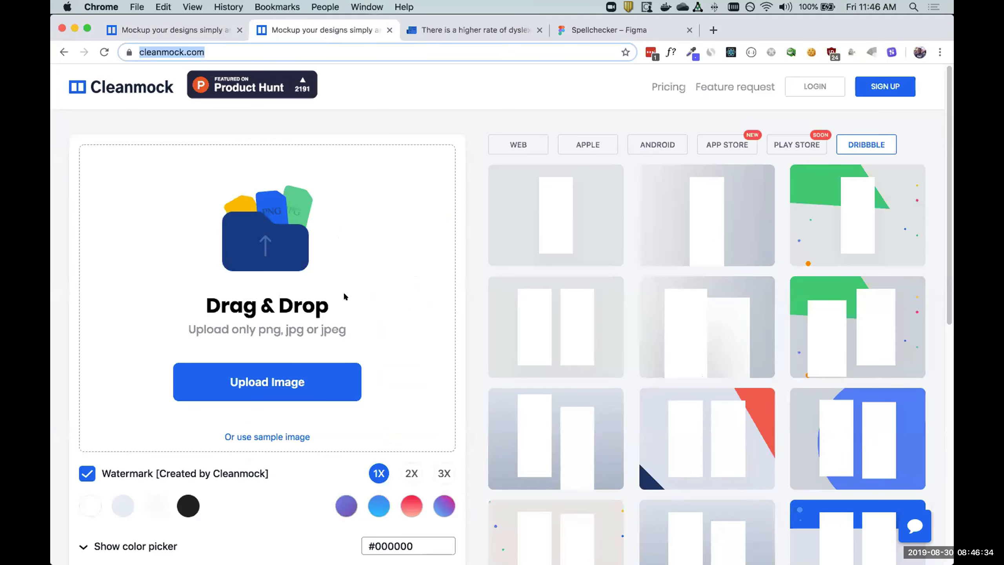
pyautogui.click(258, 436)
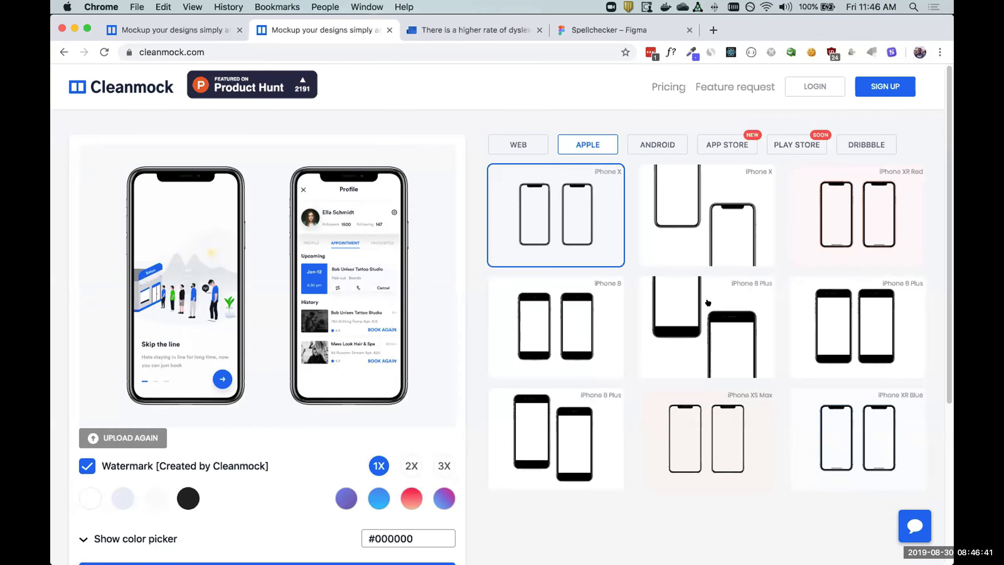
pyautogui.click(691, 229)
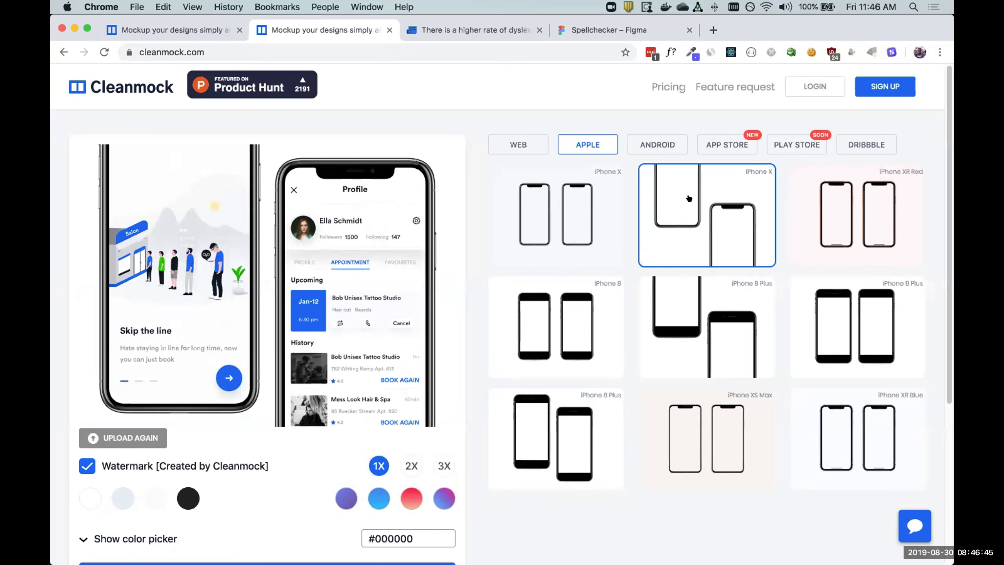
pyautogui.scroll(-3, 241, 423)
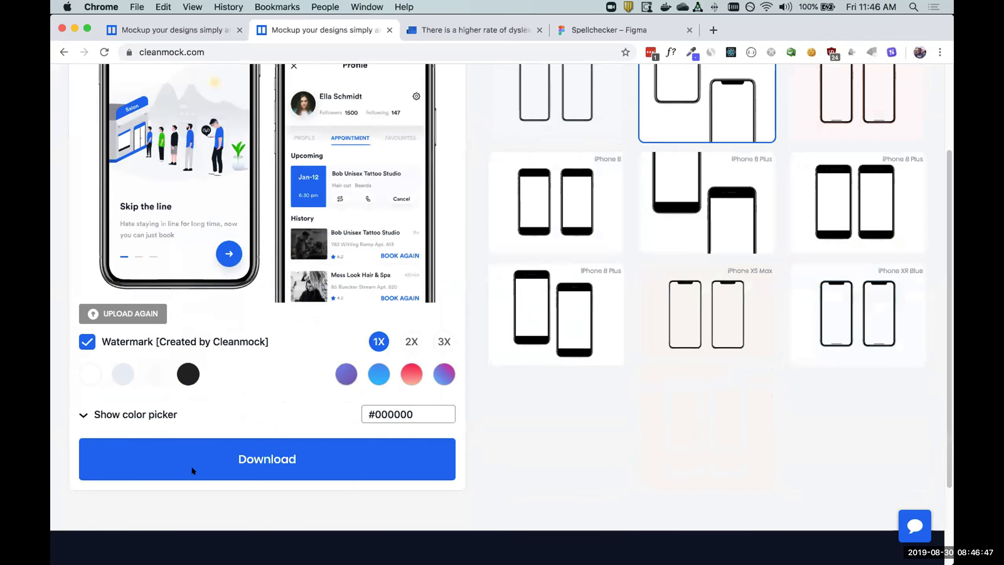
pyautogui.scroll(3, 348, 399)
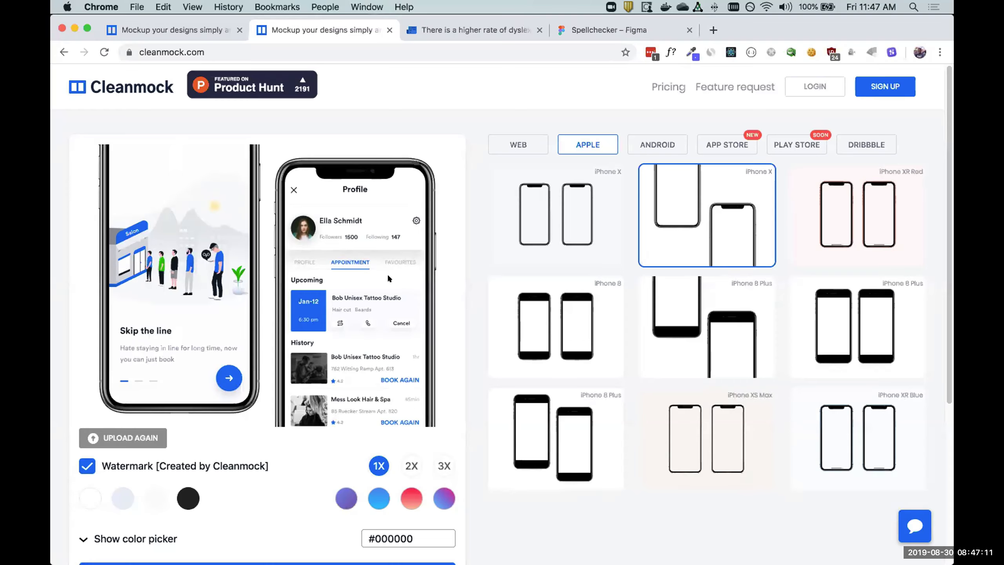
# Switch to the Cleanmock Demo file in Figma and hide the interface around the canvas.
pyautogui.hotkey('ctrl', 'Up')
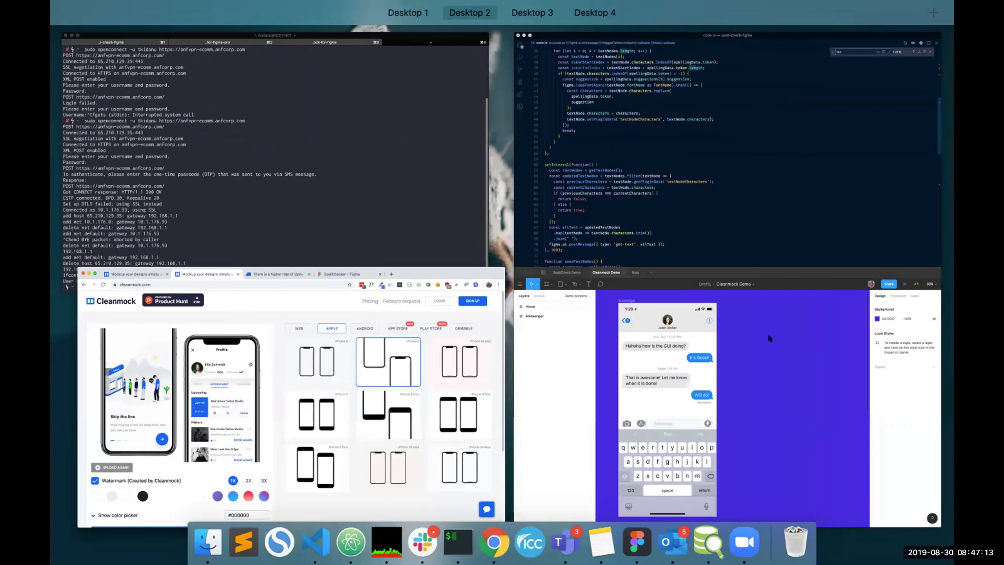
pyautogui.click(767, 333)
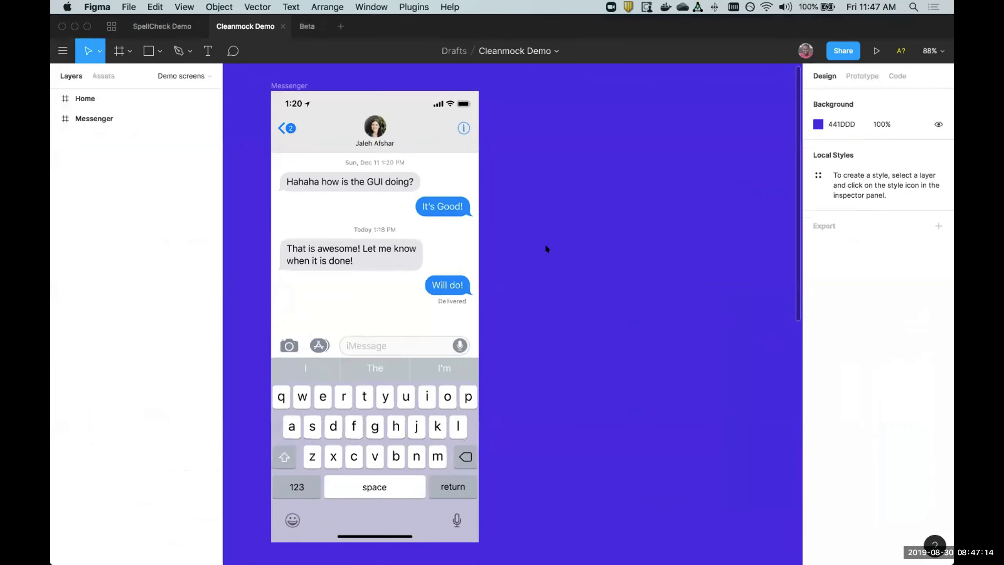
pyautogui.click(113, 115)
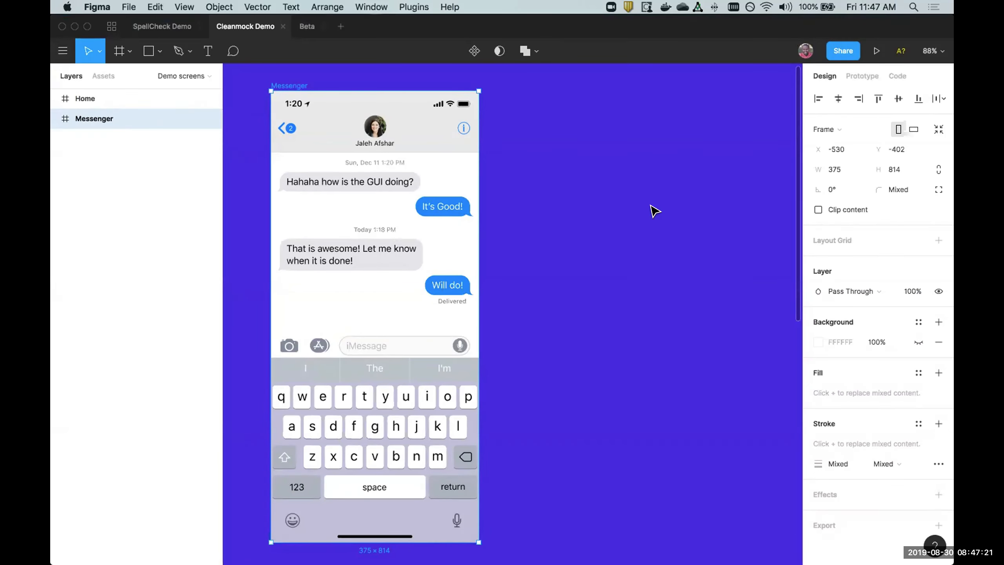
pyautogui.click(626, 224)
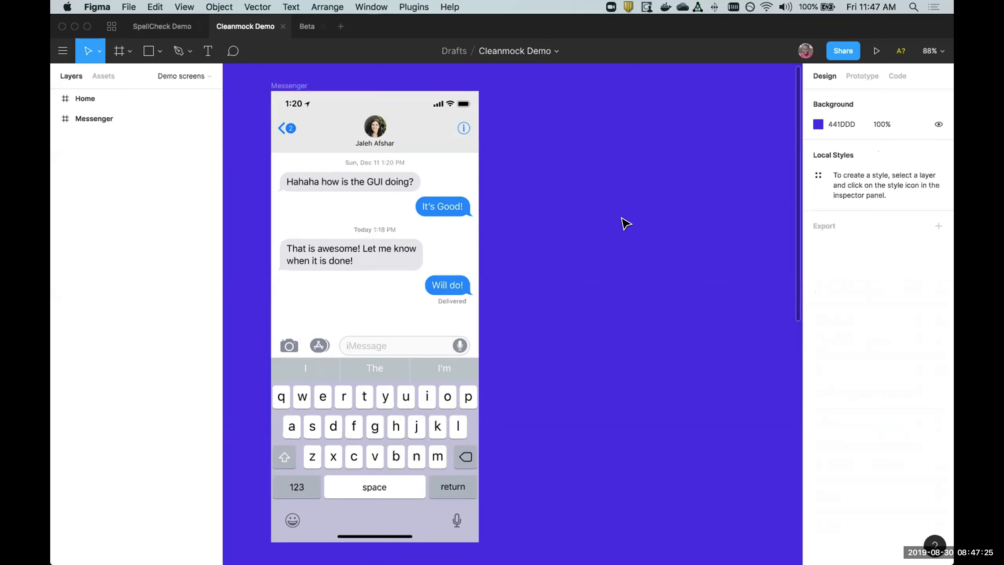
pyautogui.press('super+backslash')
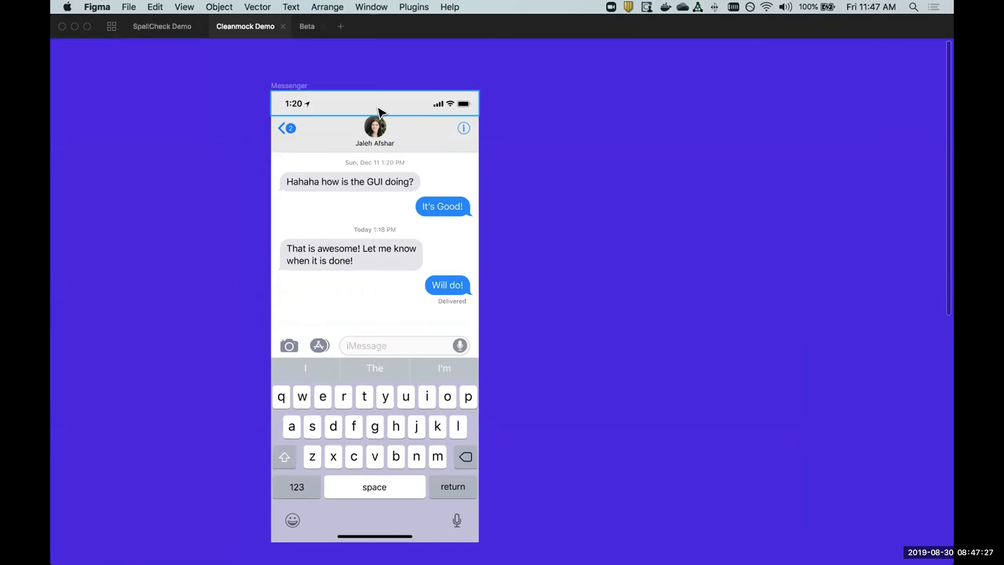
# Select the Messenger frame and run the Cleanmock for Figma plugin.
pyautogui.click(290, 85)
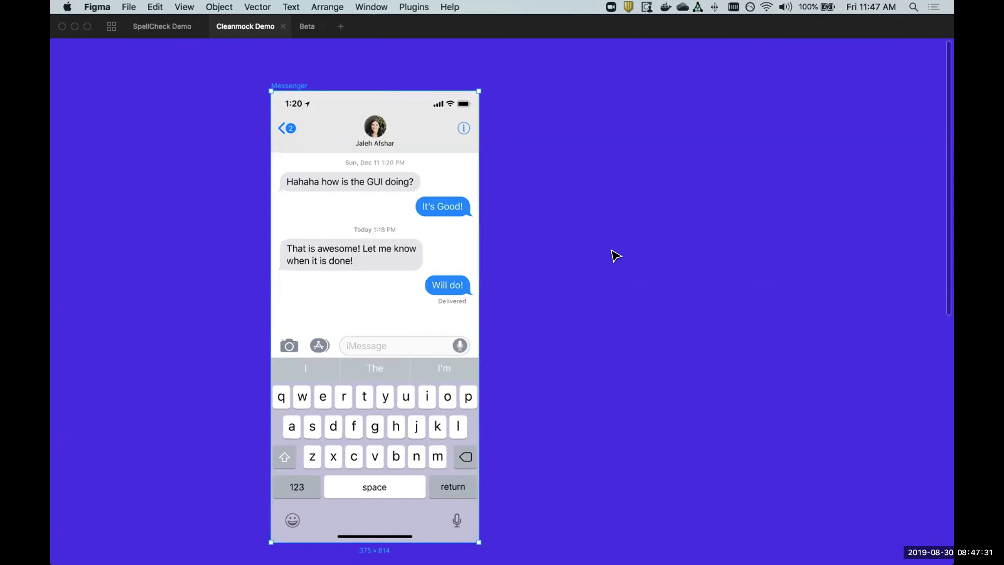
pyautogui.hscroll(5, 613, 254)
pyautogui.scroll(-1, 613, 254)
pyautogui.hscroll(3, 615, 255)
pyautogui.scroll(1, 615, 255)
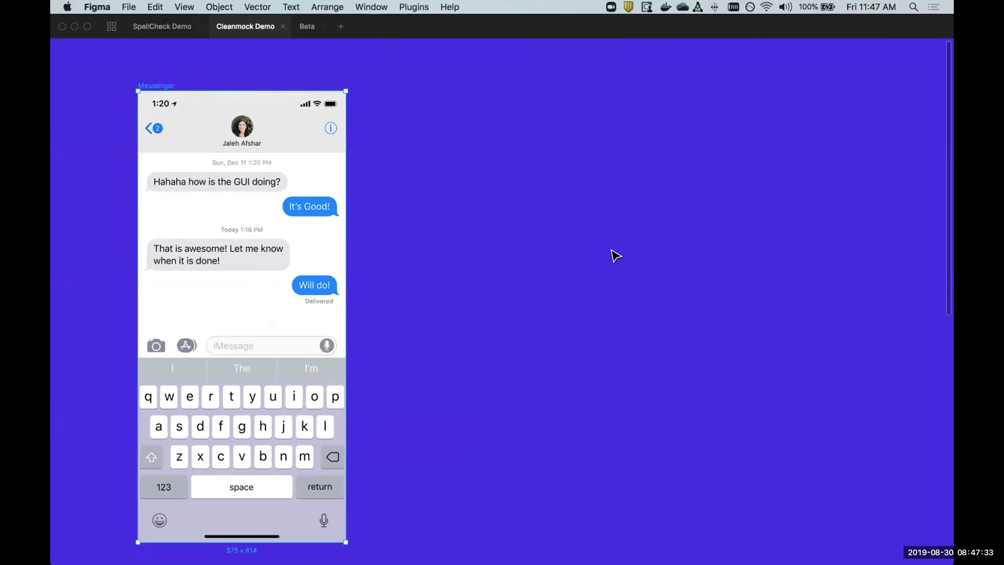
pyautogui.press('super+/')
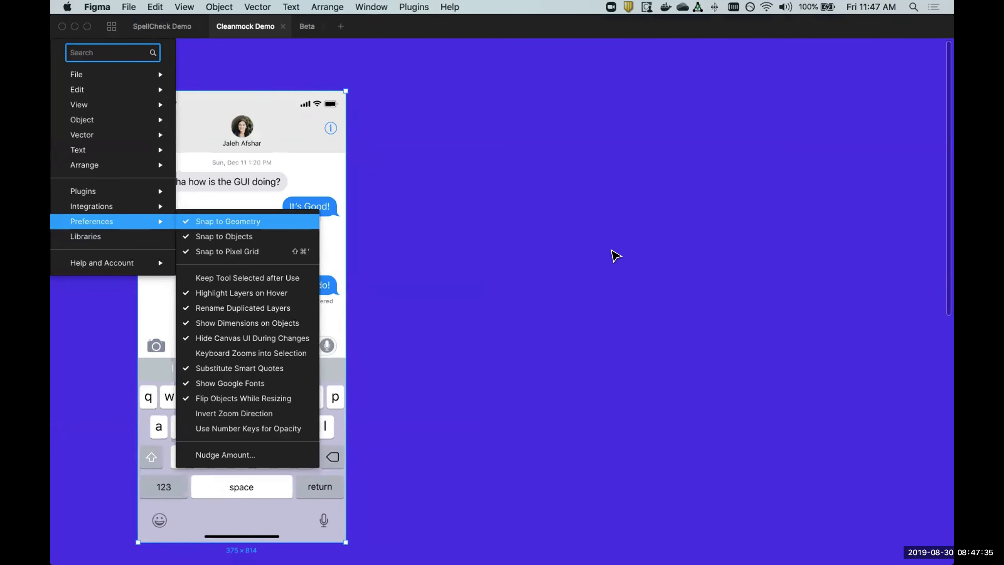
pyautogui.write('clean')
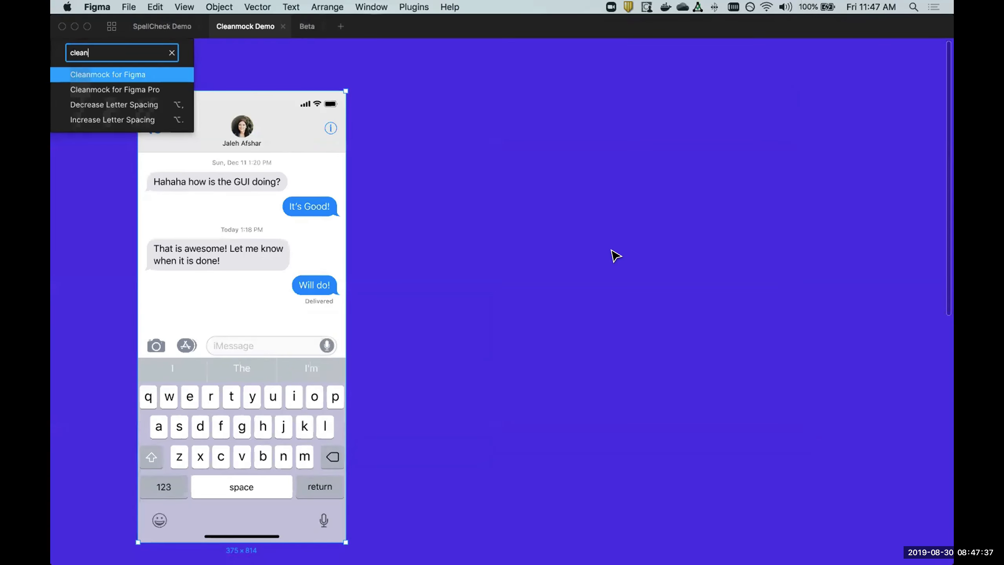
pyautogui.press('Return')
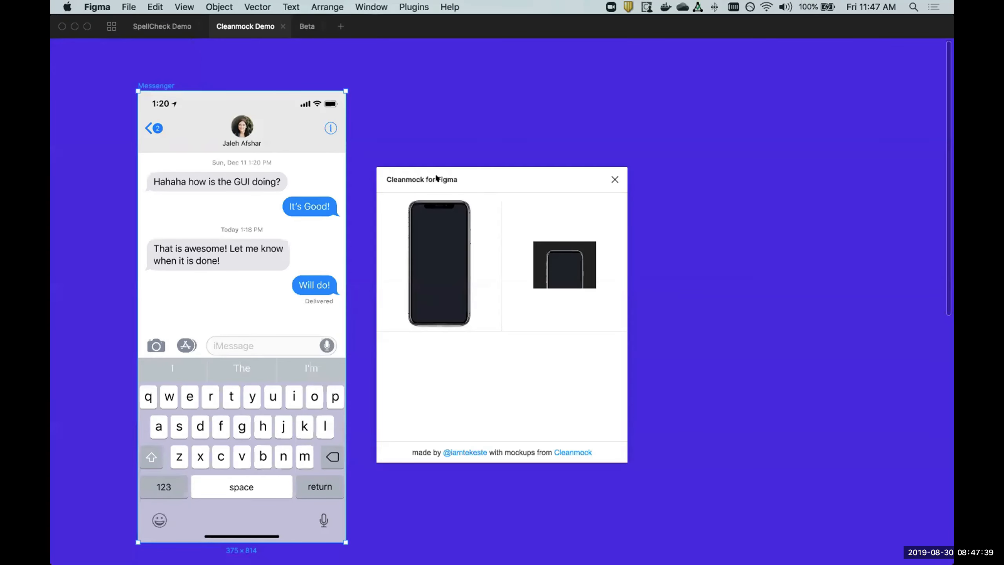
# Move the plugin window clear of the canvas space beside the Messenger frame and generate its full-phone mockup.
pyautogui.moveTo(436, 177); pyautogui.dragTo(653, 74)
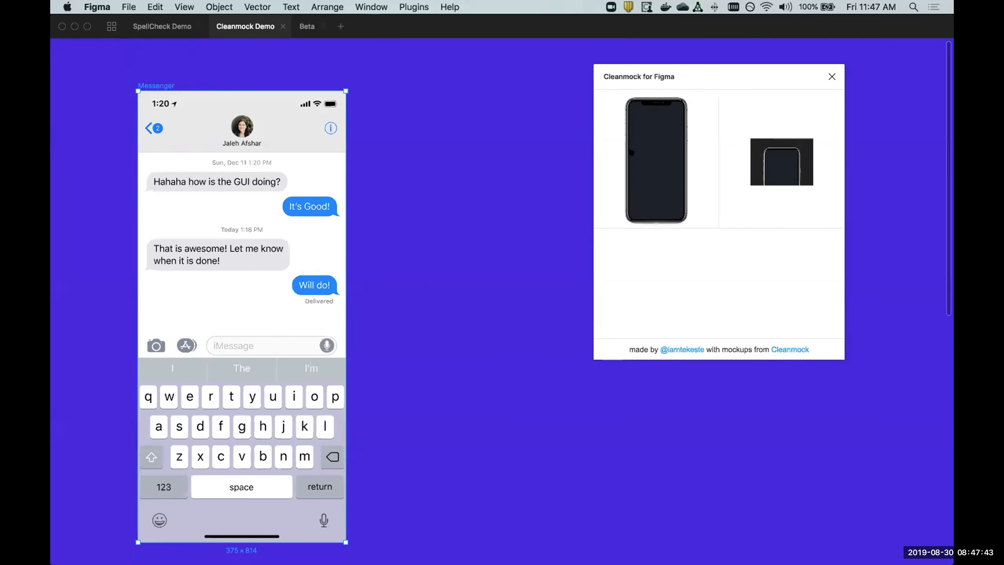
pyautogui.moveTo(658, 76); pyautogui.dragTo(767, 76)
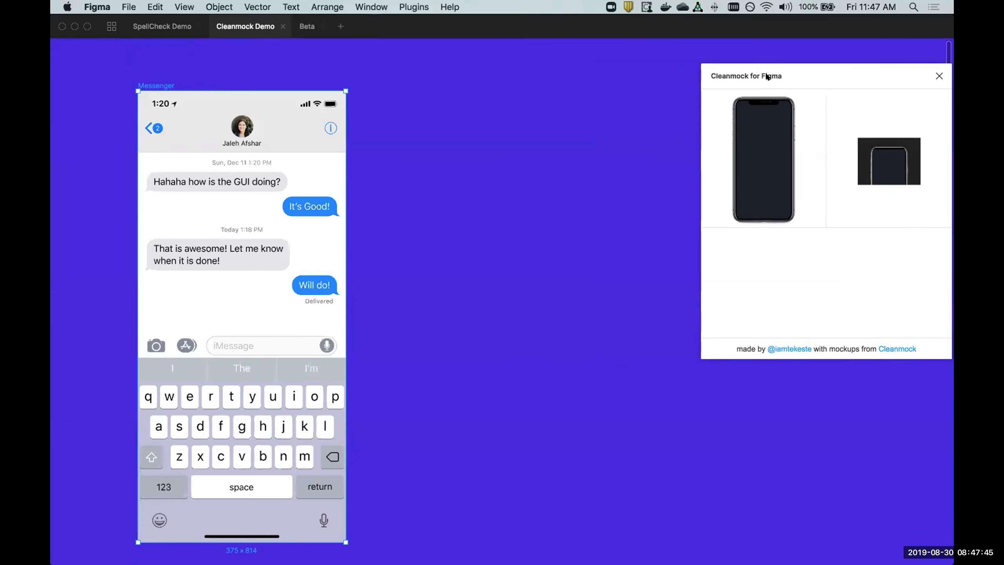
pyautogui.click(753, 140)
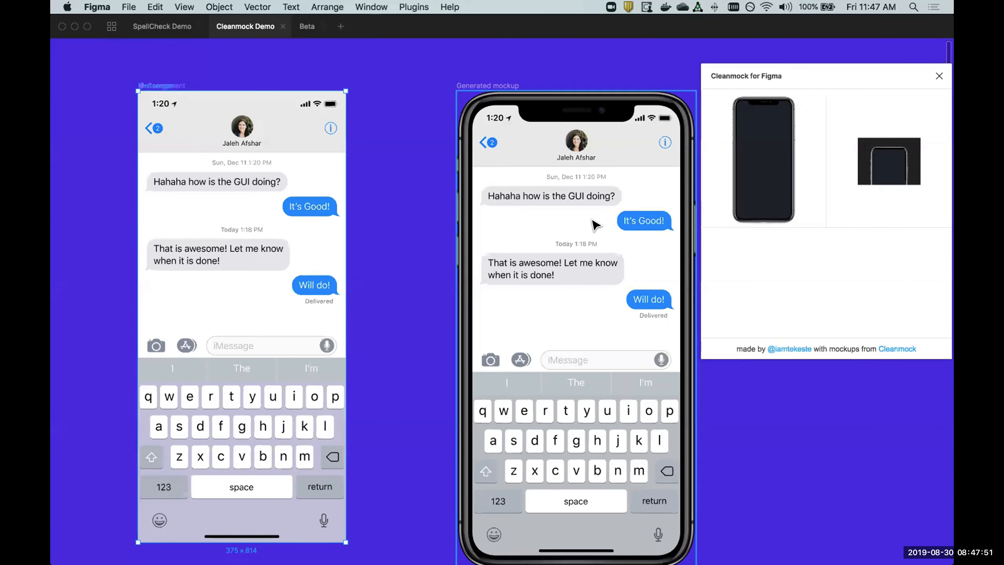
# Generate a full-phone mockup of the Home frame, moving the plugin window clear of the result.
pyautogui.scroll(-3, 596, 225)
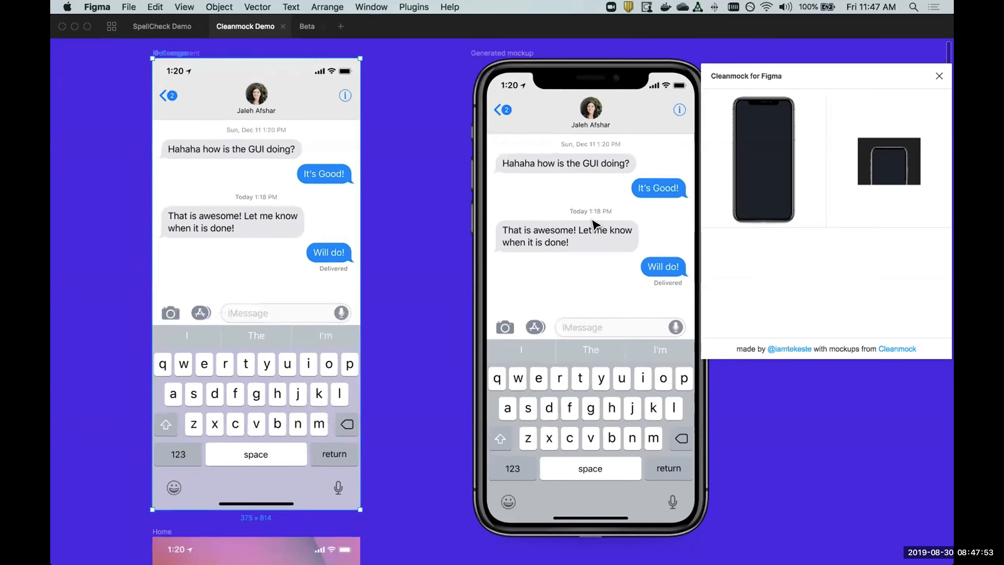
pyautogui.scroll(-10, 595, 226)
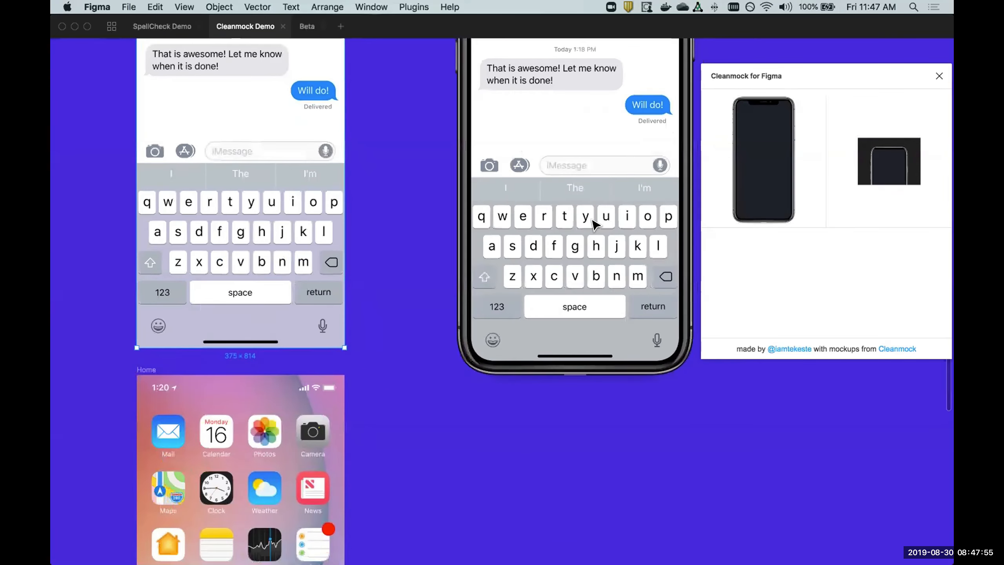
pyautogui.scroll(-10, 595, 226)
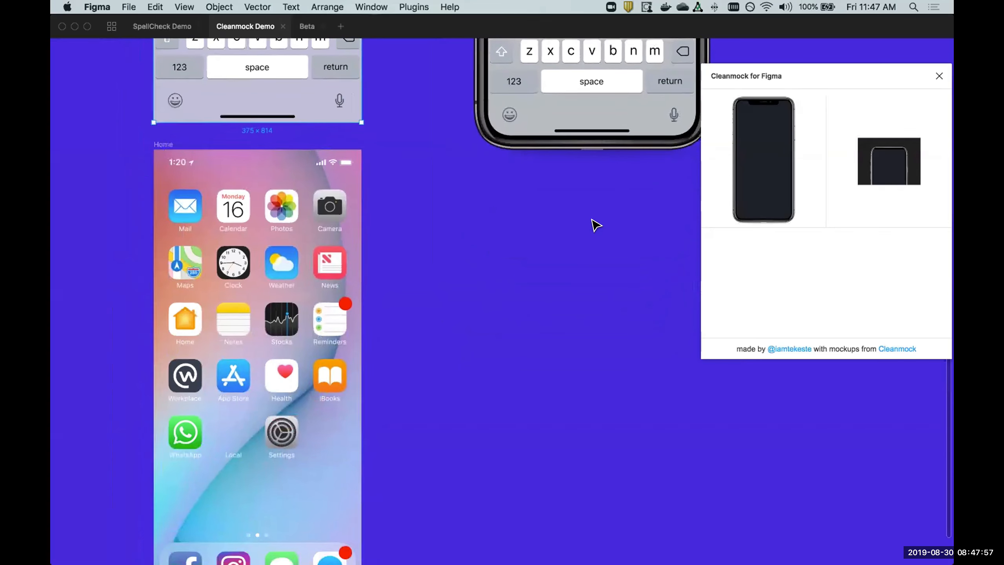
pyautogui.scroll(1, 595, 226)
pyautogui.click(129, 127)
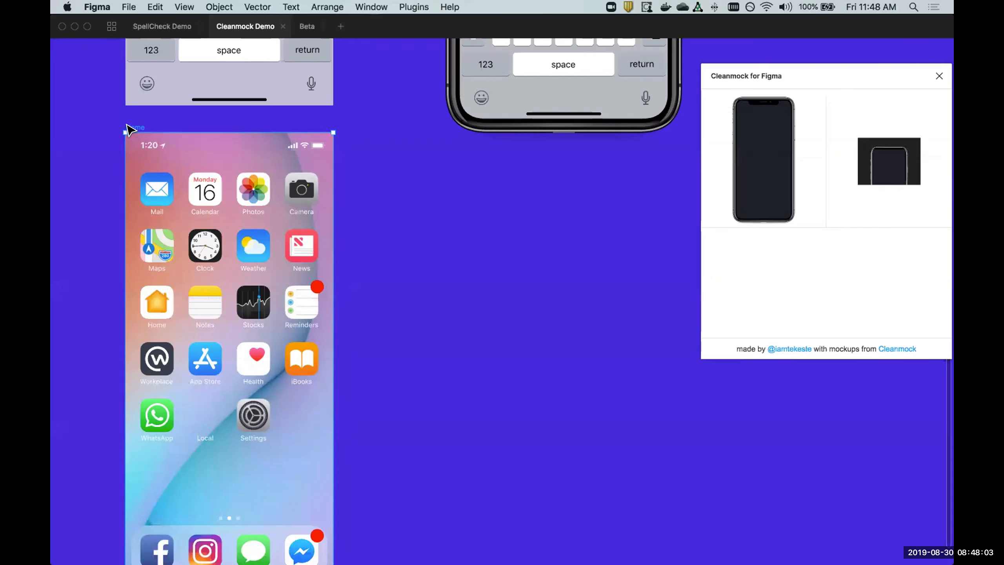
pyautogui.scroll(-2, 129, 128)
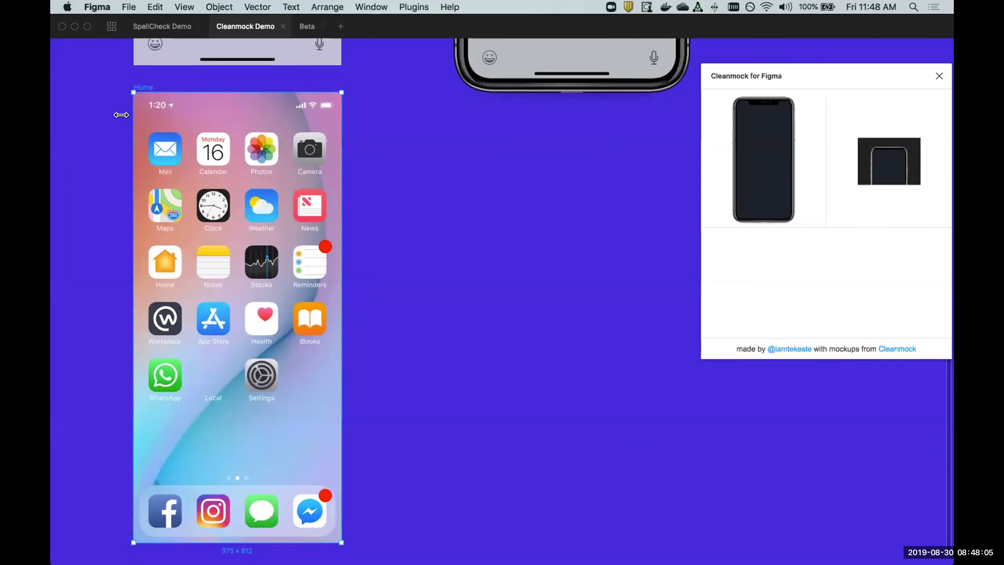
pyautogui.moveTo(747, 76); pyautogui.dragTo(619, 194)
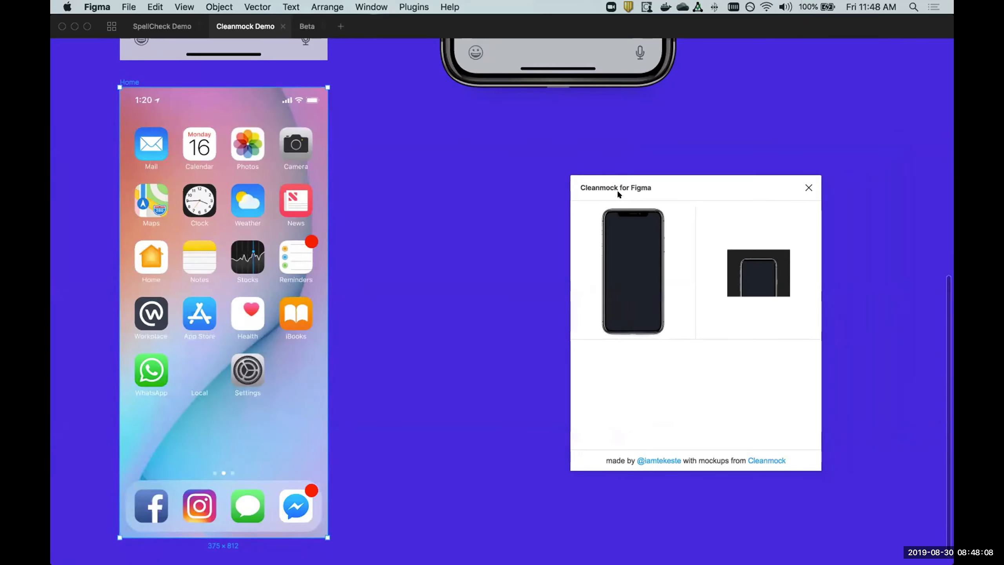
pyautogui.click(641, 241)
pyautogui.moveTo(694, 189); pyautogui.dragTo(826, 125)
pyautogui.scroll(-3, 581, 172)
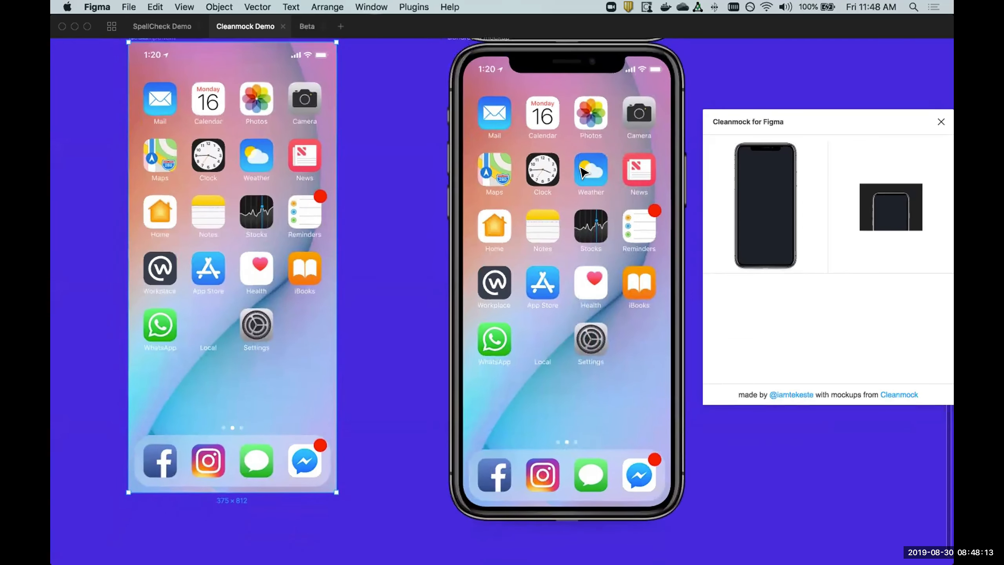
# Delete the red notification badge from the Messenger app icon in the original Home frame.
pyautogui.scroll(1, 580, 166)
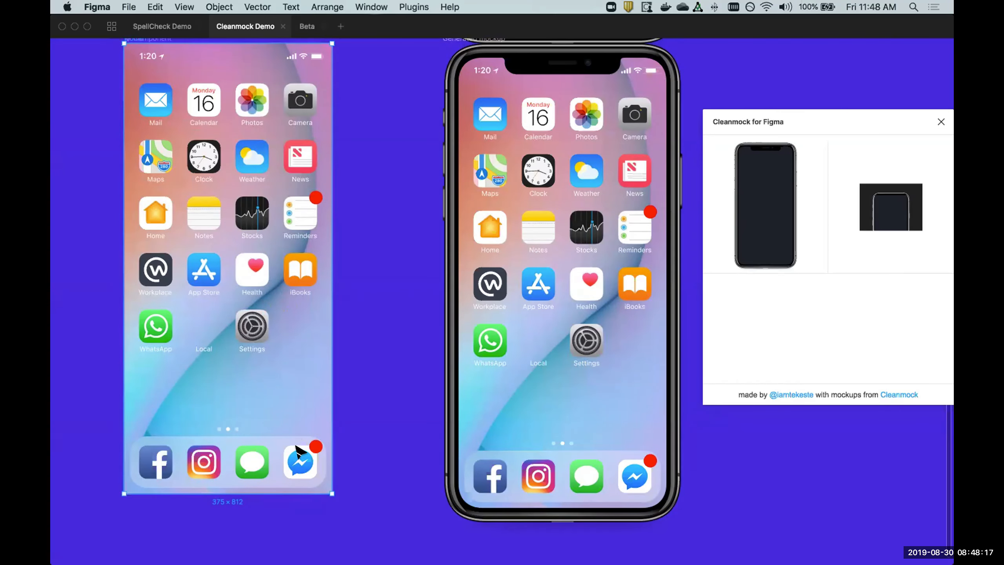
pyautogui.click(314, 446)
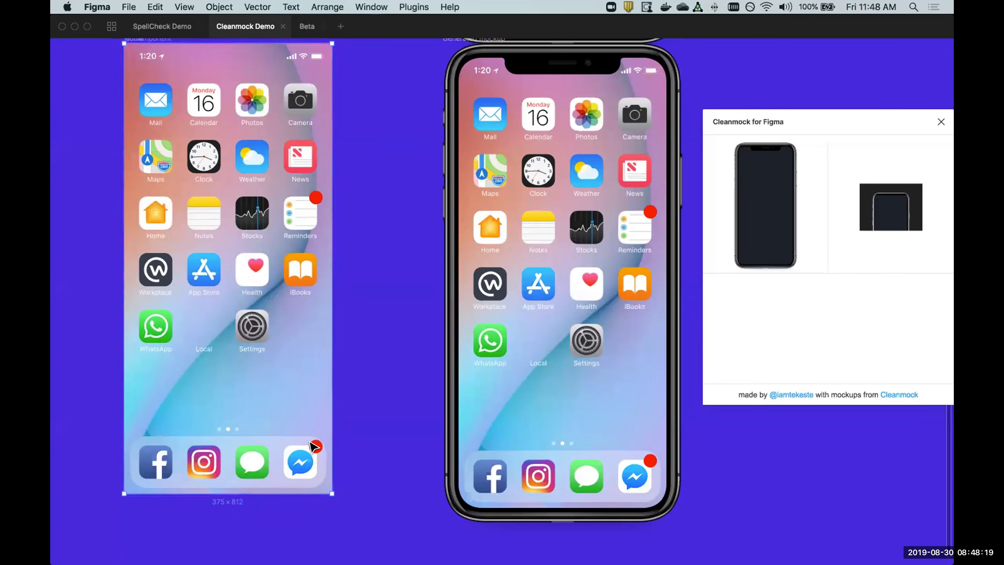
pyautogui.doubleClick(315, 447)
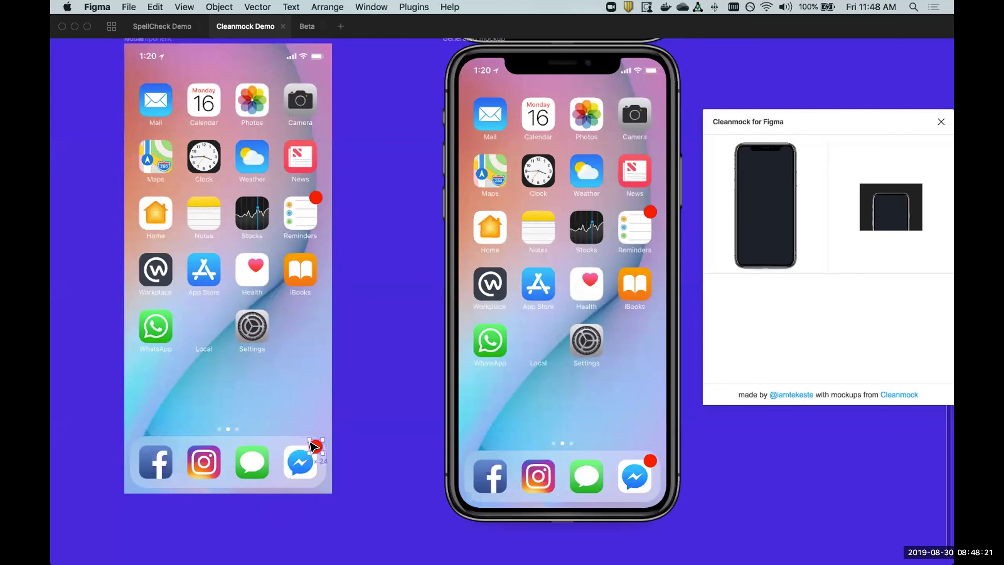
pyautogui.press('Delete')
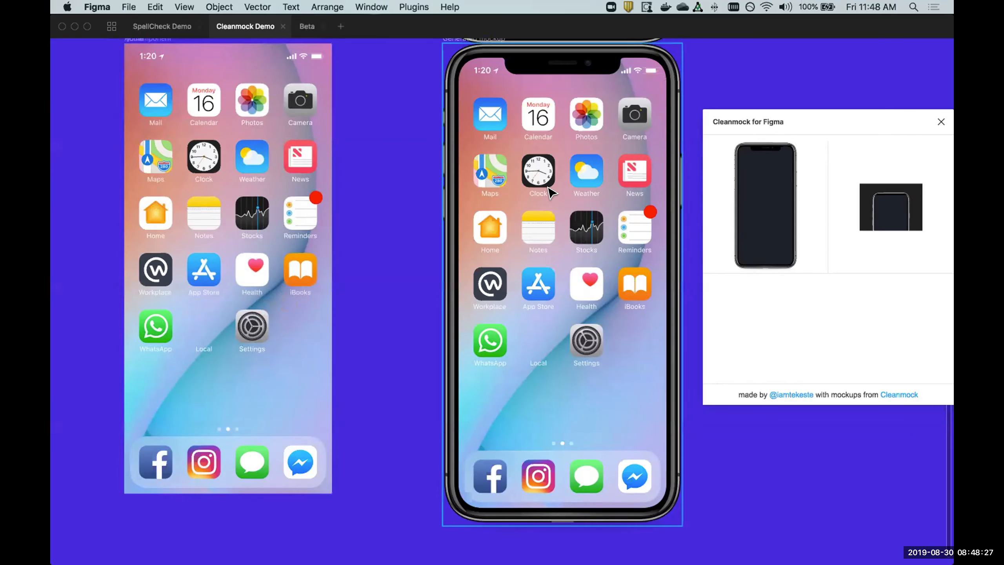
# Delete the red notification badge from the Reminders icon in the original Home frame.
pyautogui.click(314, 196)
pyautogui.doubleClick(314, 197)
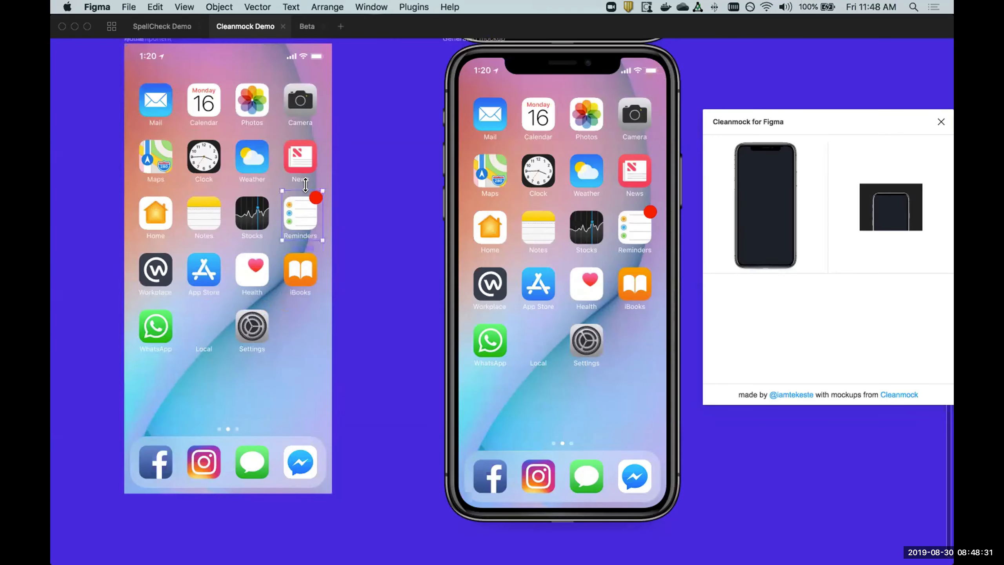
pyautogui.doubleClick(316, 198)
pyautogui.press('Delete')
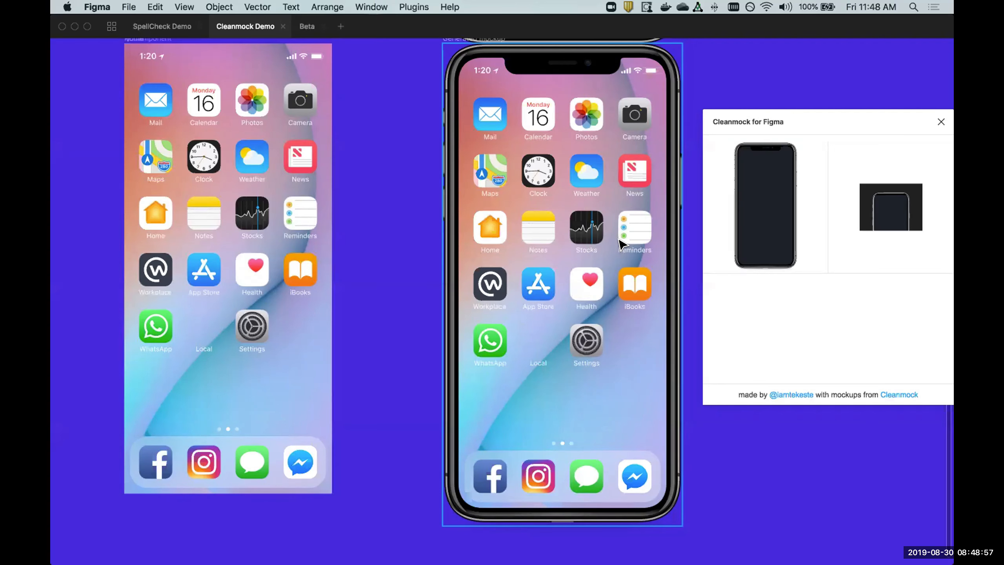
# Select the generated phone mockup of the Home frame.
pyautogui.click(620, 241)
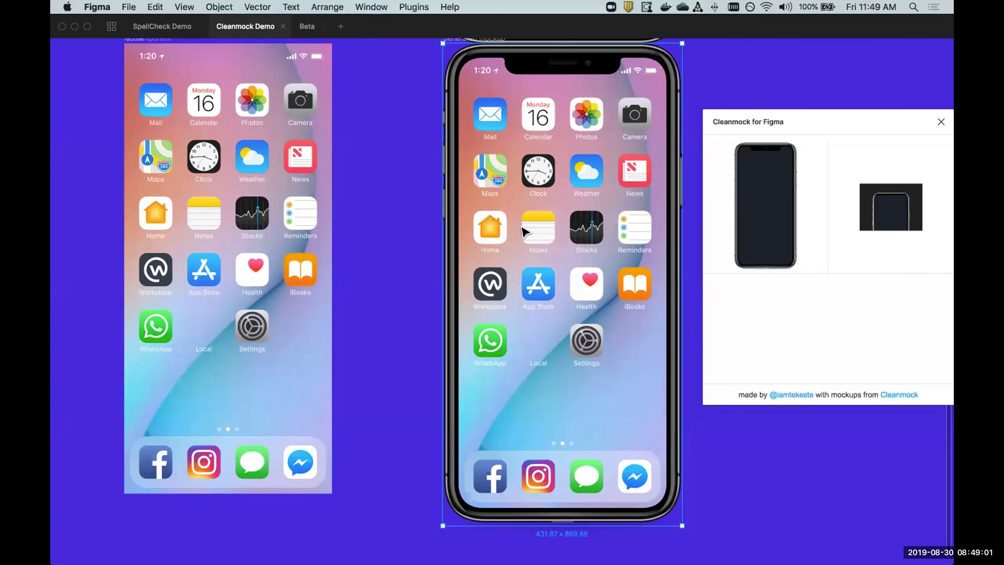
pyautogui.hotkey('ctrl', 'Left')
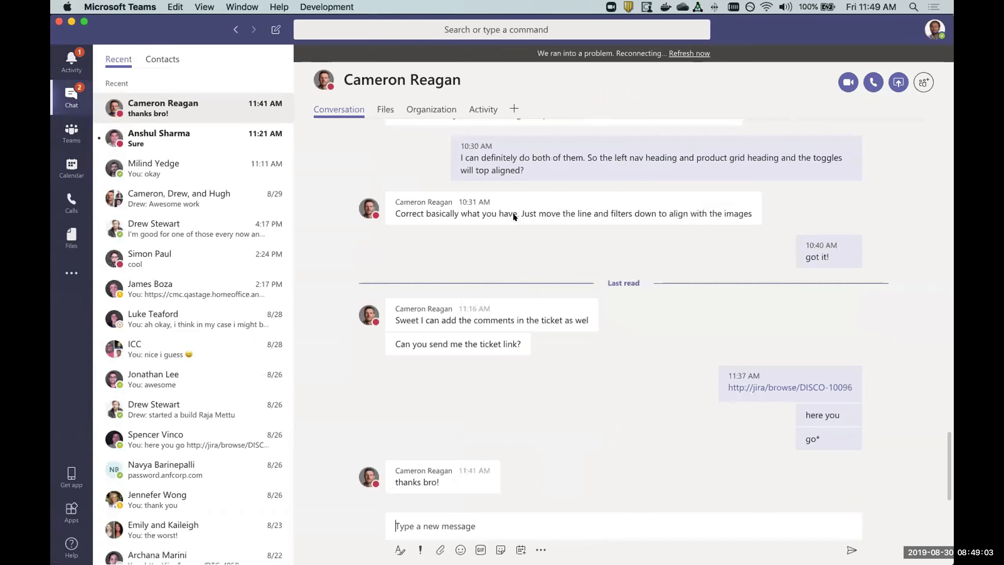
pyautogui.hotkey('ctrl', 'Right')
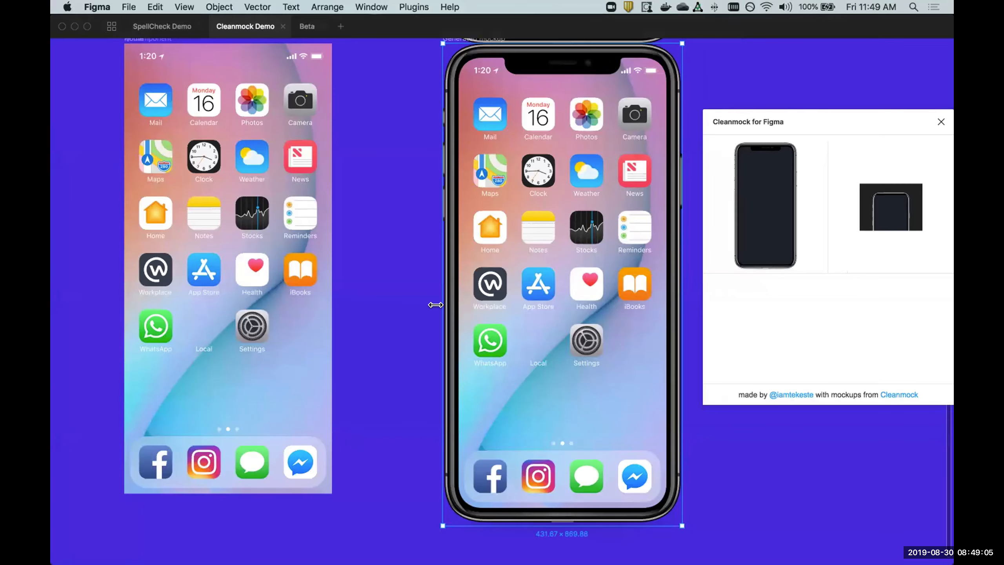
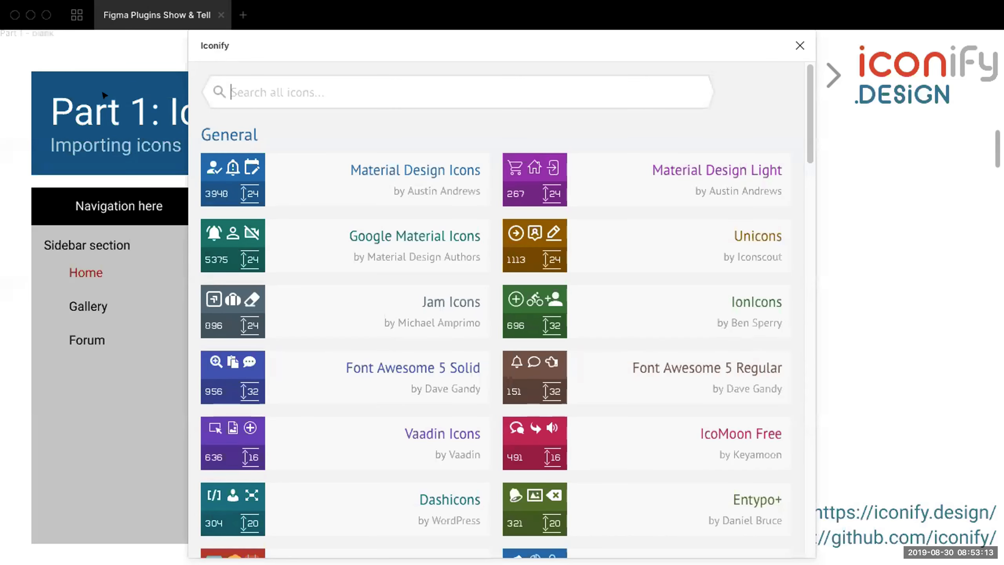
# Browse the icon collections offered by Iconify, from the General sets through Emoji and Brands / Social to Maps and Thematic.
pyautogui.moveTo(343, 45); pyautogui.dragTo(383, 35)
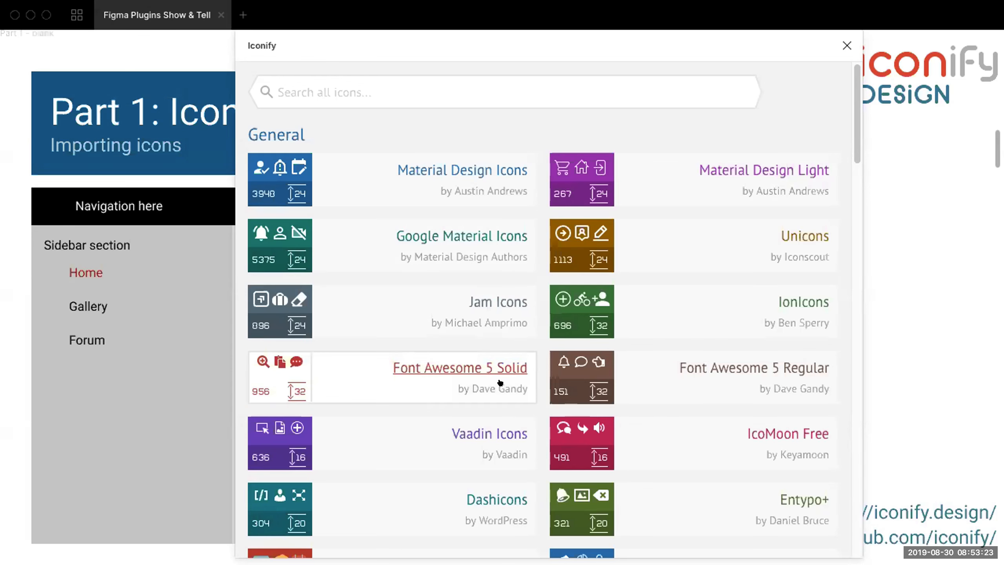
pyautogui.moveTo(857, 127); pyautogui.dragTo(858, 182)
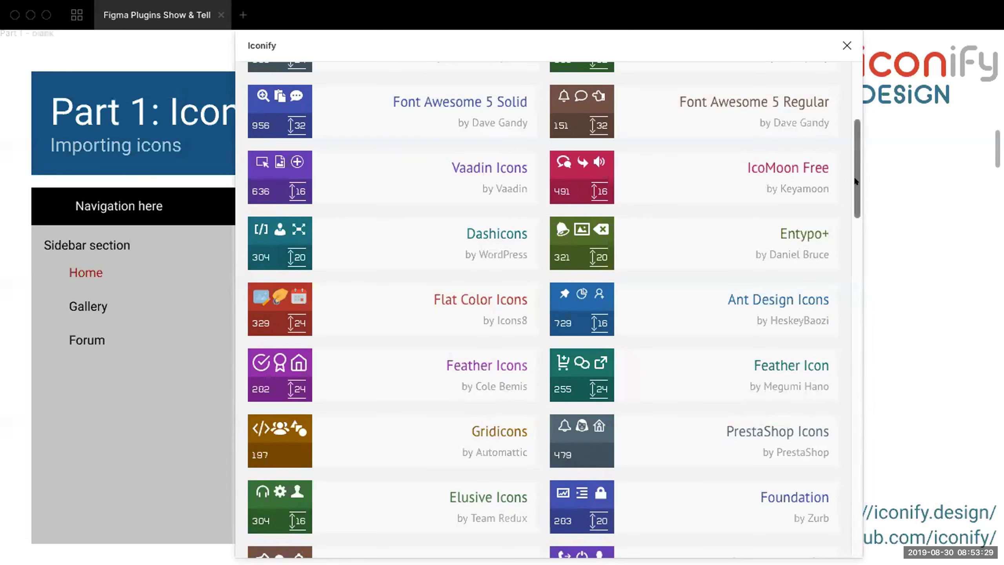
pyautogui.scroll(-10, 846, 190)
pyautogui.scroll(-20, 846, 389)
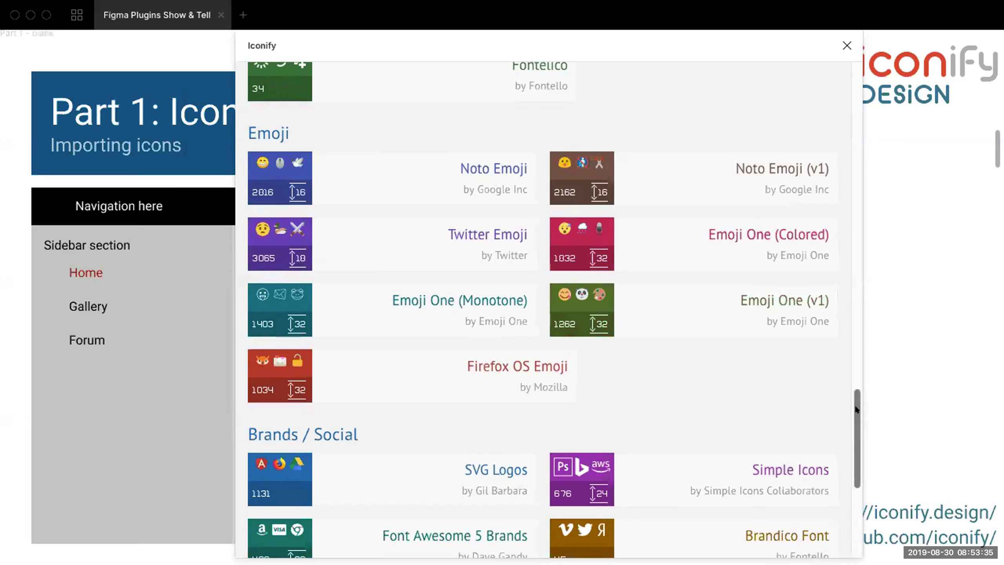
pyautogui.scroll(-7, 848, 429)
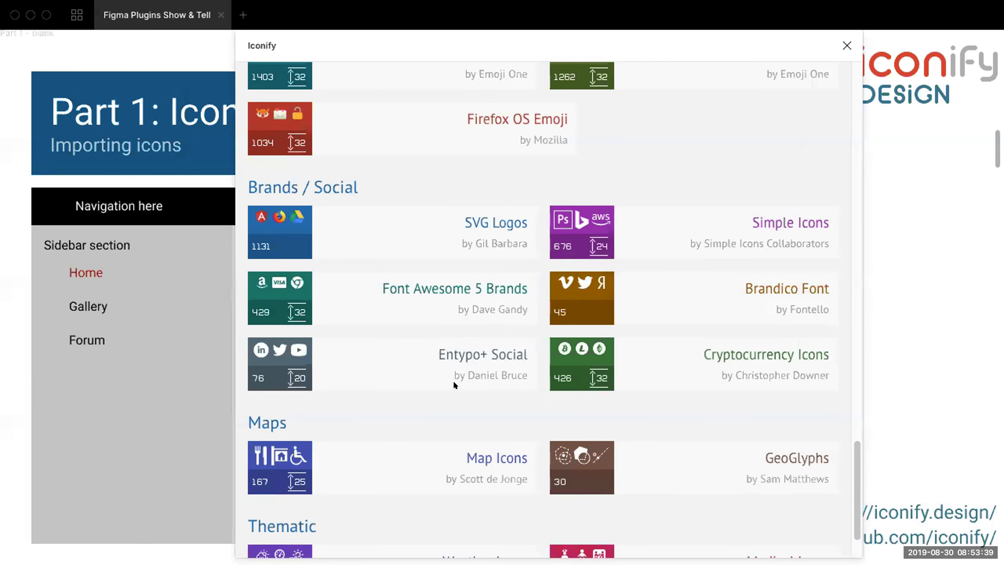
pyautogui.scroll(-3, 452, 382)
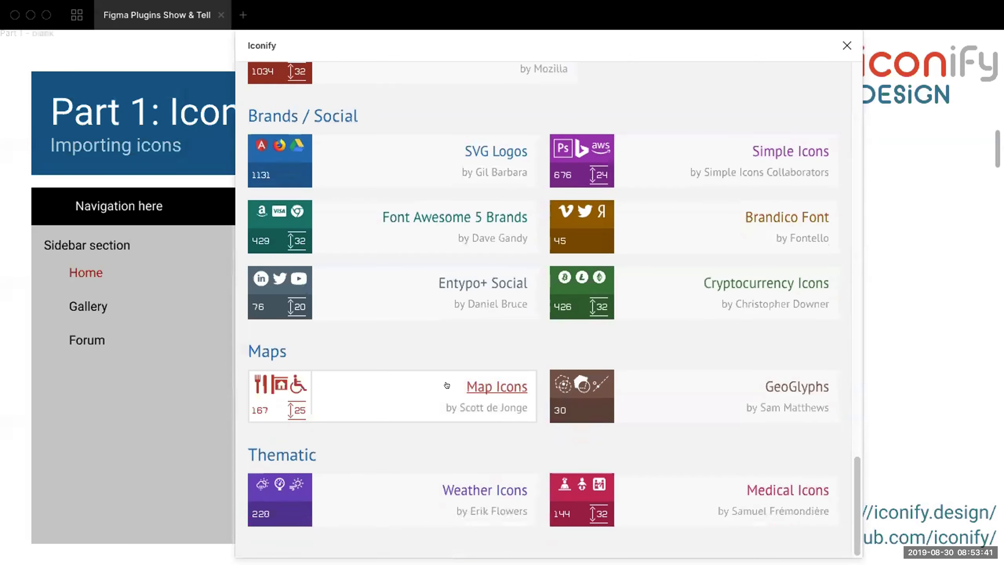
pyautogui.scroll(15, 447, 385)
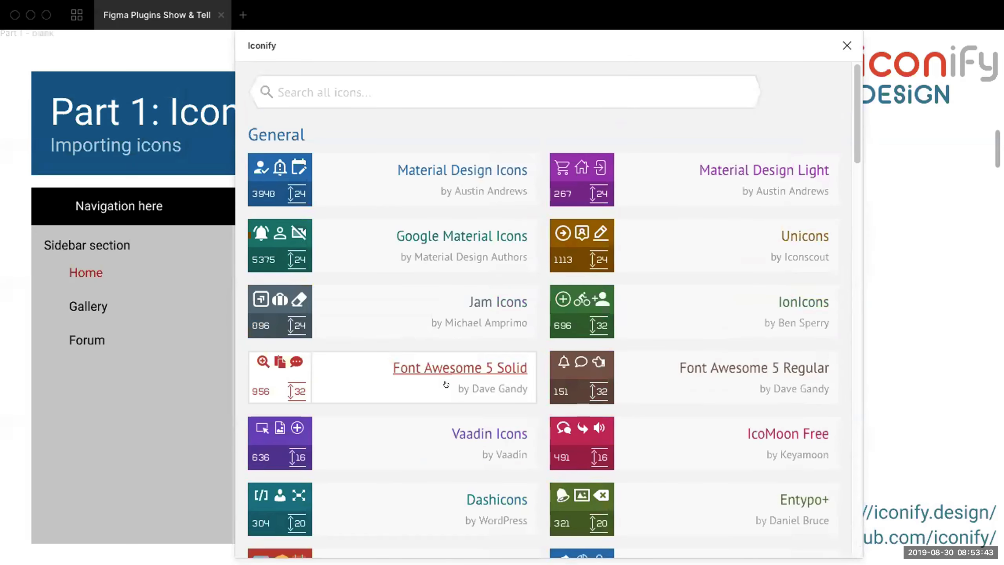
# Search all icons for "menu" and choose the feather:menu icon from the results.
pyautogui.click(315, 83)
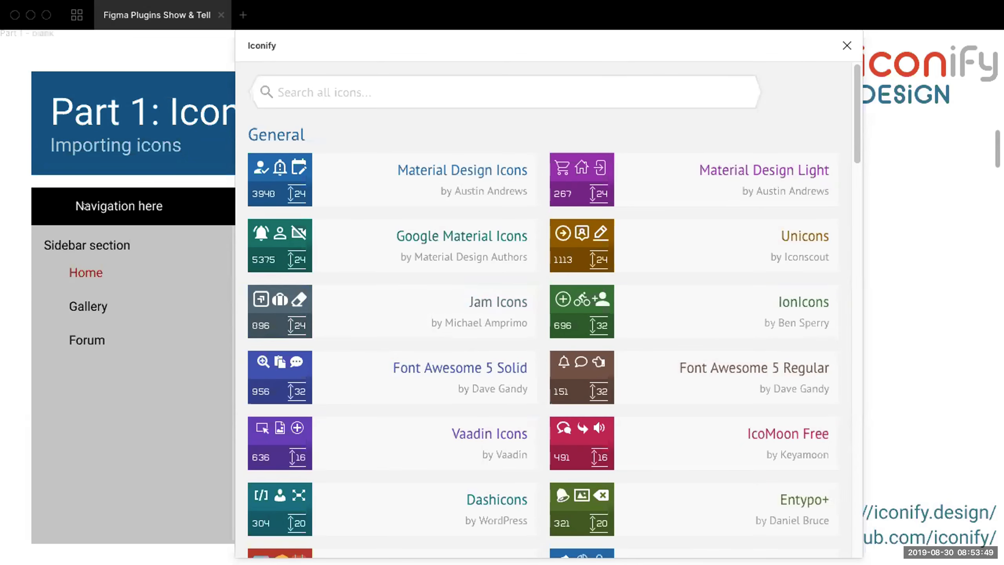
pyautogui.write('menu')
pyautogui.press('Return')
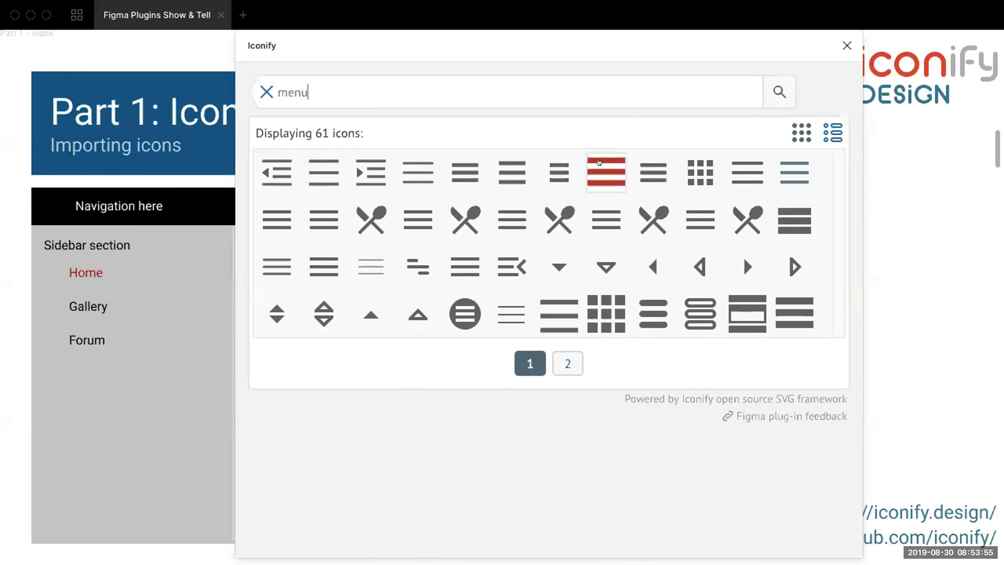
pyautogui.click(747, 162)
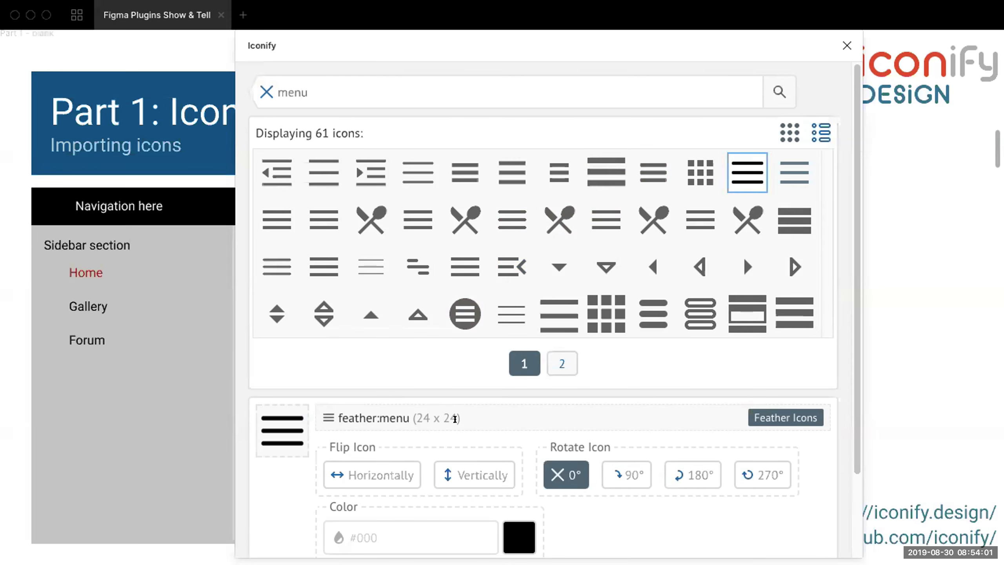
pyautogui.scroll(-3, 454, 410)
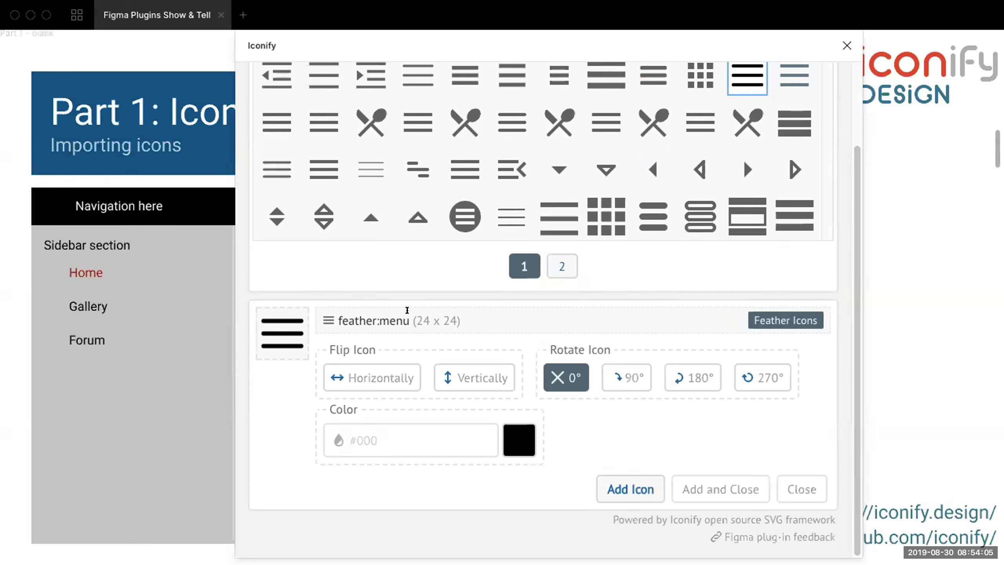
pyautogui.moveTo(407, 319); pyautogui.dragTo(461, 320)
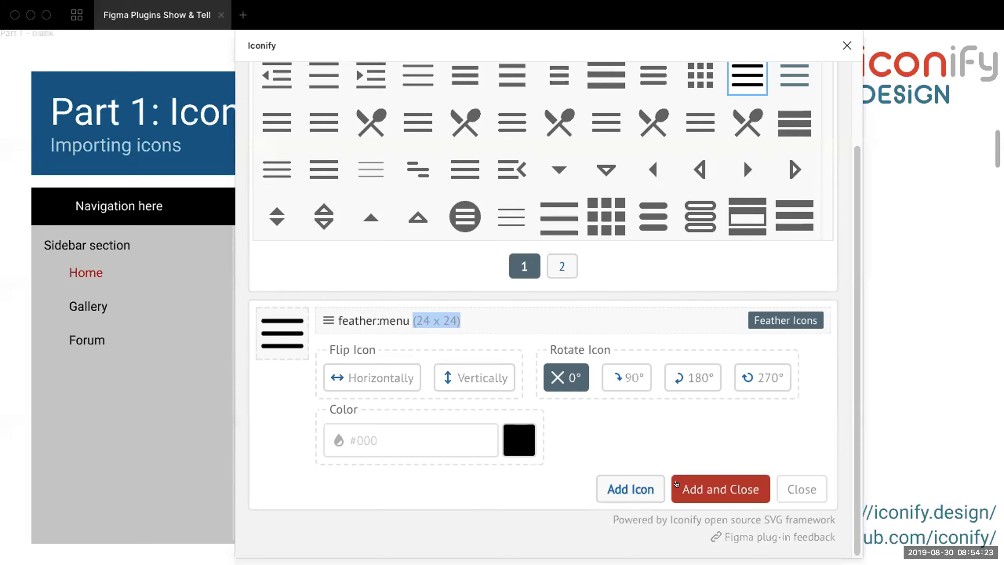
# Set the menu icon's color to white and add it to the header group of the Part 1 - blank frame, closing the plugin.
pyautogui.click(382, 433)
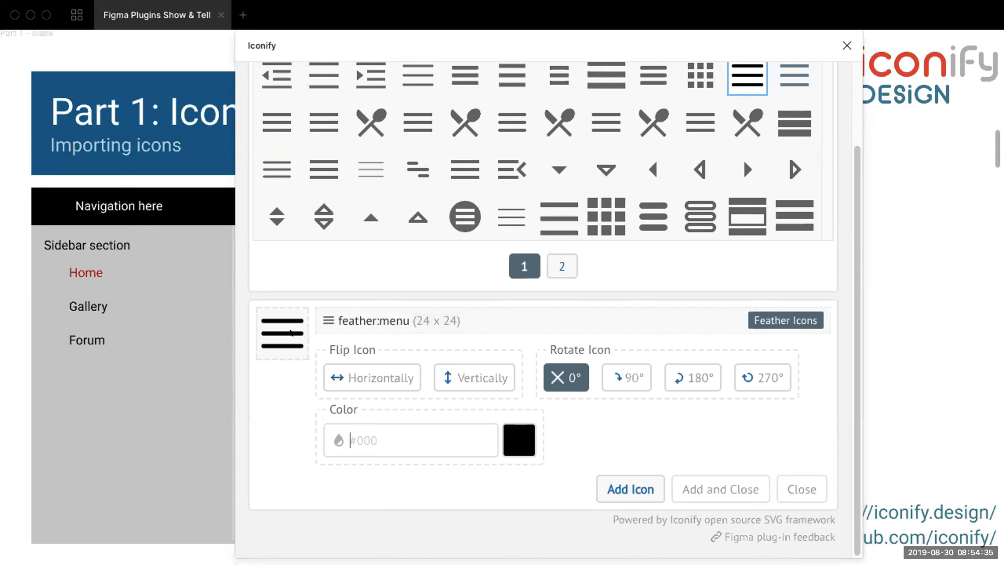
pyautogui.write('white')
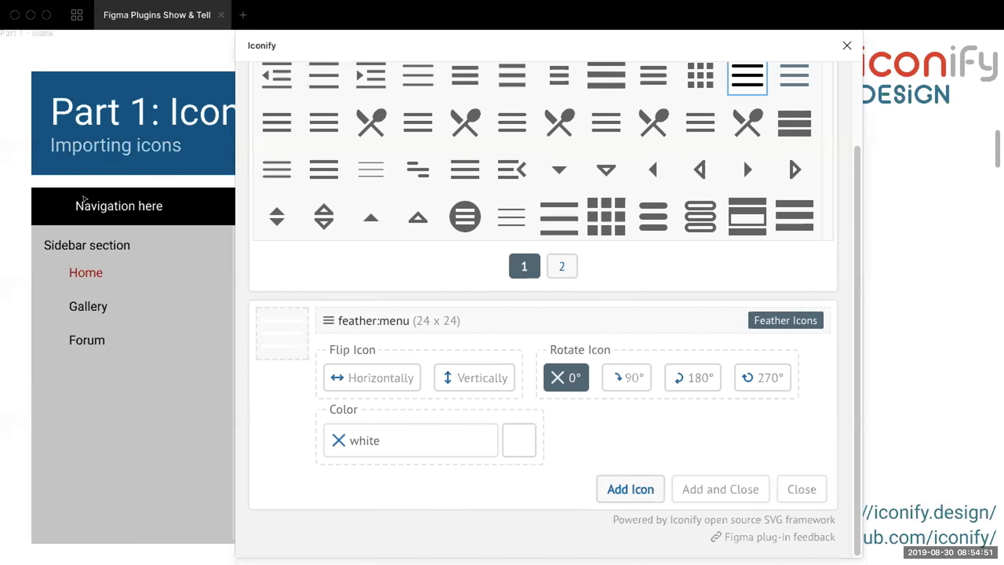
pyautogui.press('super+backslash')
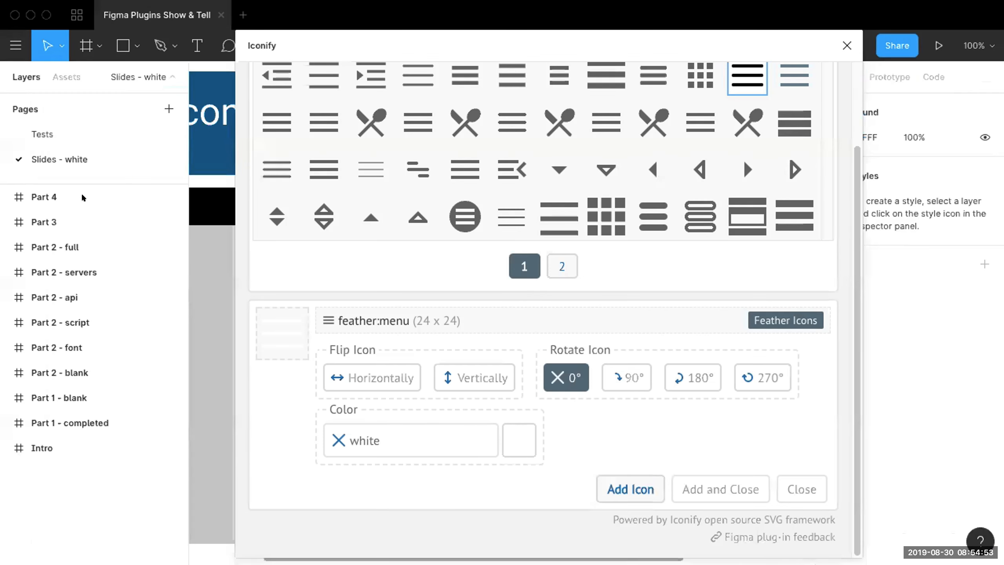
pyautogui.click(5, 397)
pyautogui.scroll(-1, 77, 471)
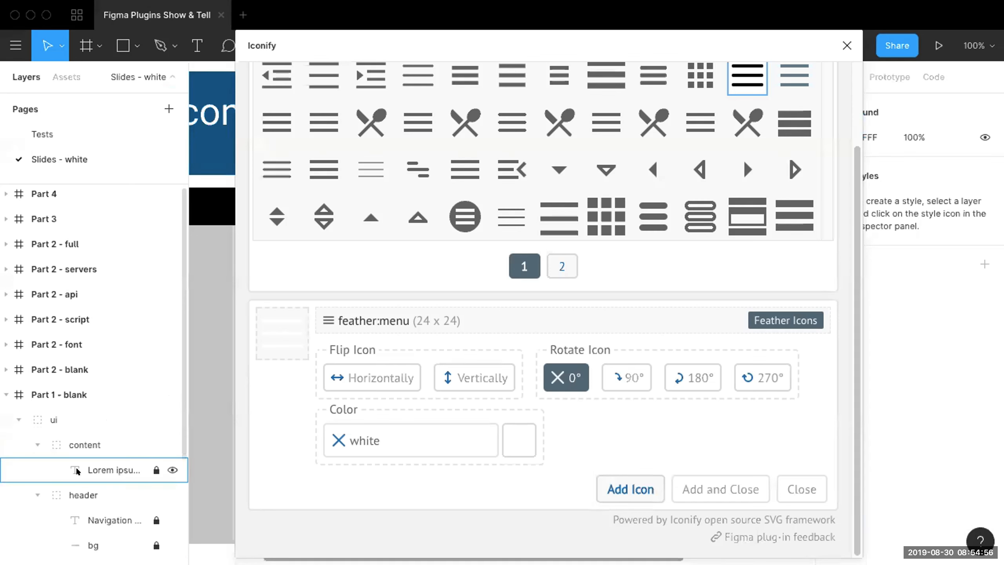
pyautogui.click(83, 496)
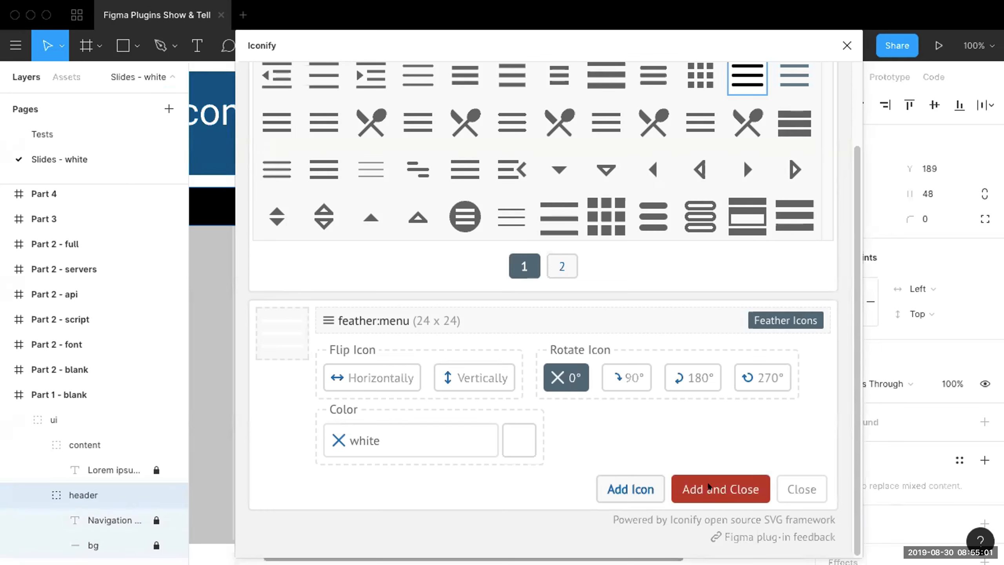
pyautogui.click(709, 488)
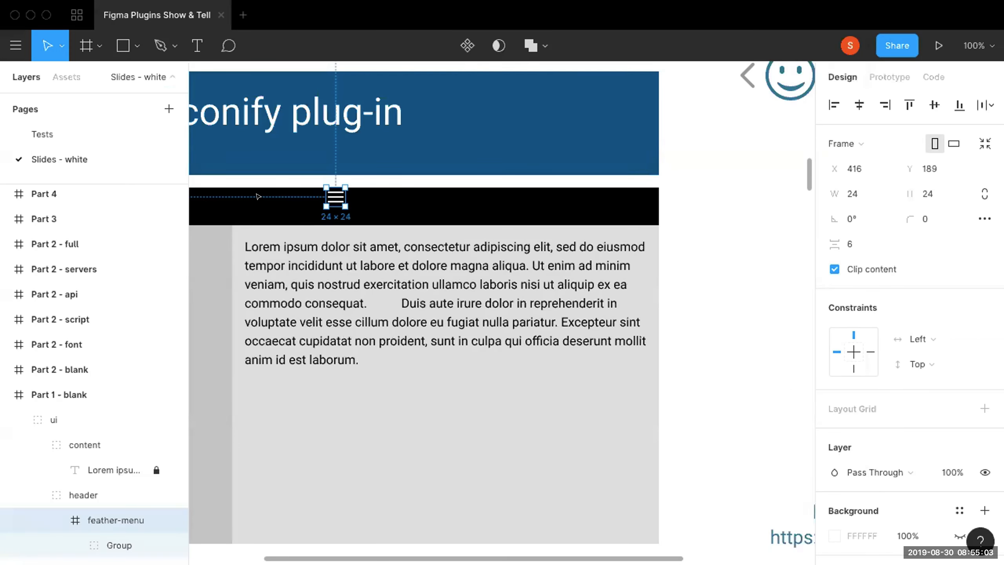
# Move the menu icon into the black header bar just before the "Navigation here" text, at X 56, Y 198.
pyautogui.moveTo(298, 192); pyautogui.dragTo(286, 222)
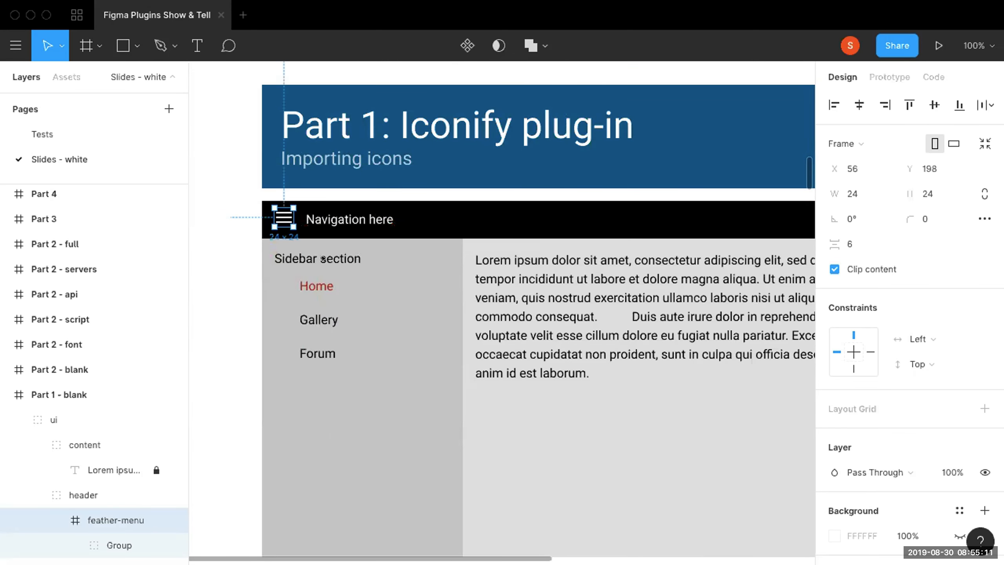
pyautogui.scroll(-3, 551, 360)
pyautogui.hscroll(3, 550, 360)
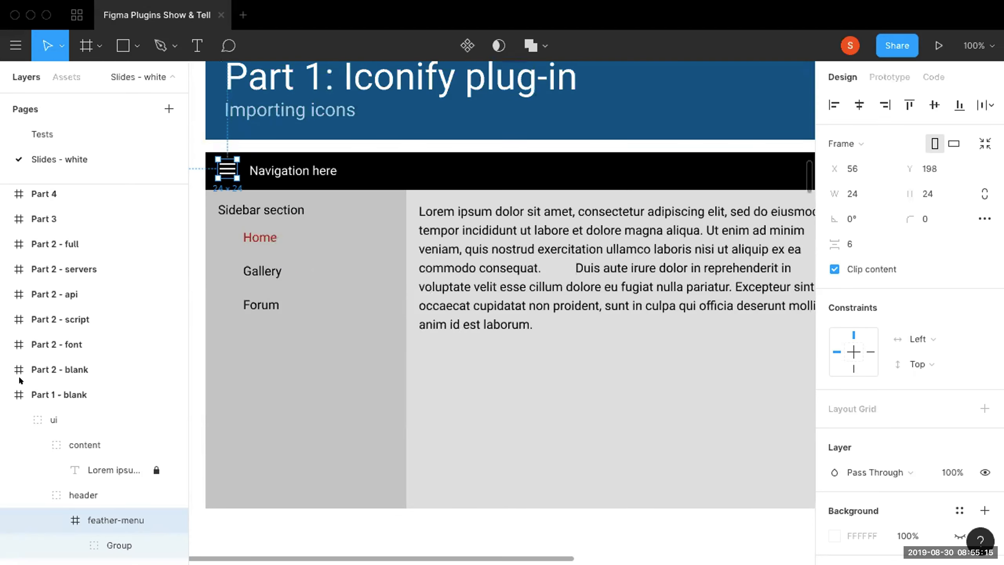
# Select the Lorem ipsum text layer in the content group and search for "cat" icons in the Iconify plugin.
pyautogui.click(105, 470)
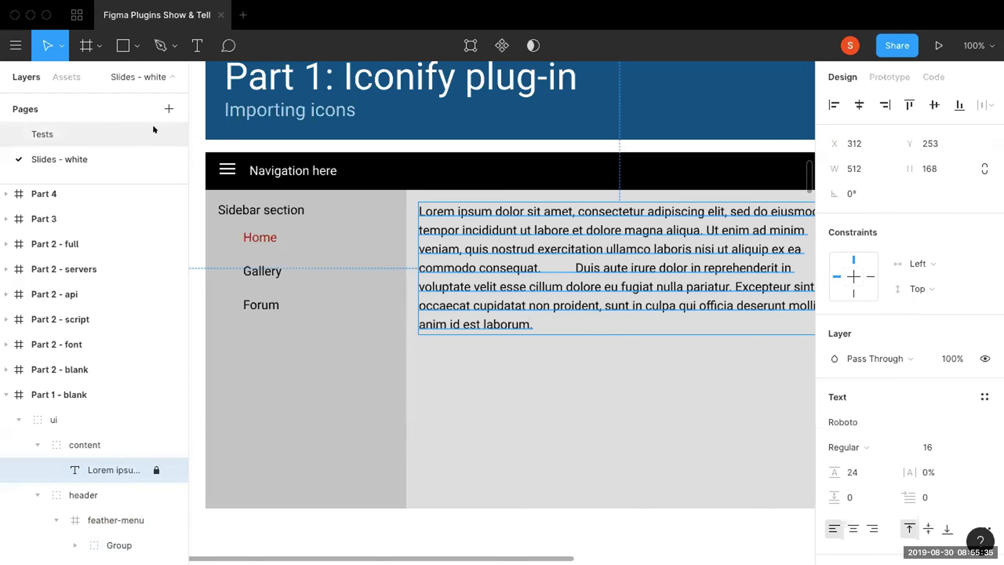
pyautogui.press('super+slash')
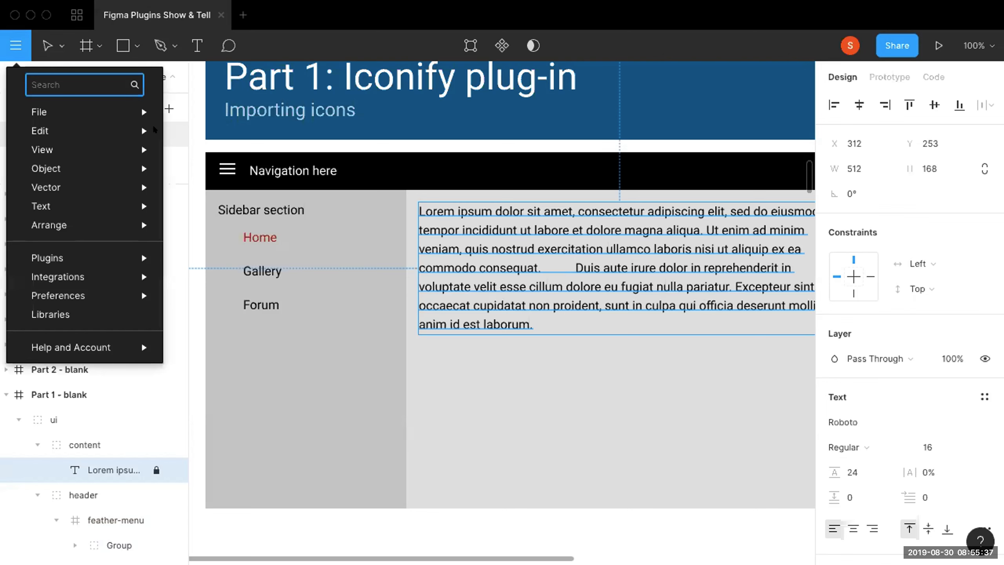
pyautogui.write('ico')
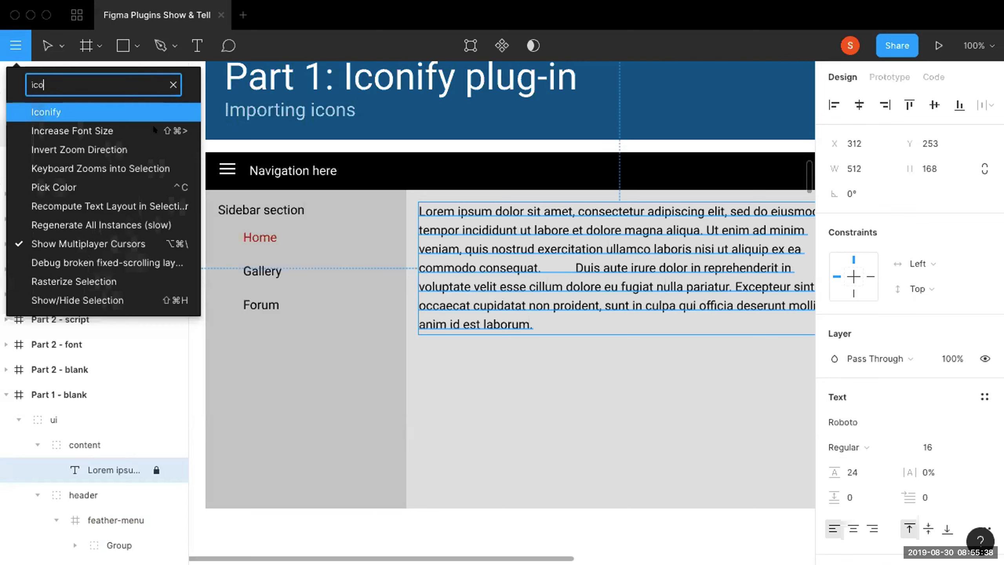
pyautogui.click(64, 109)
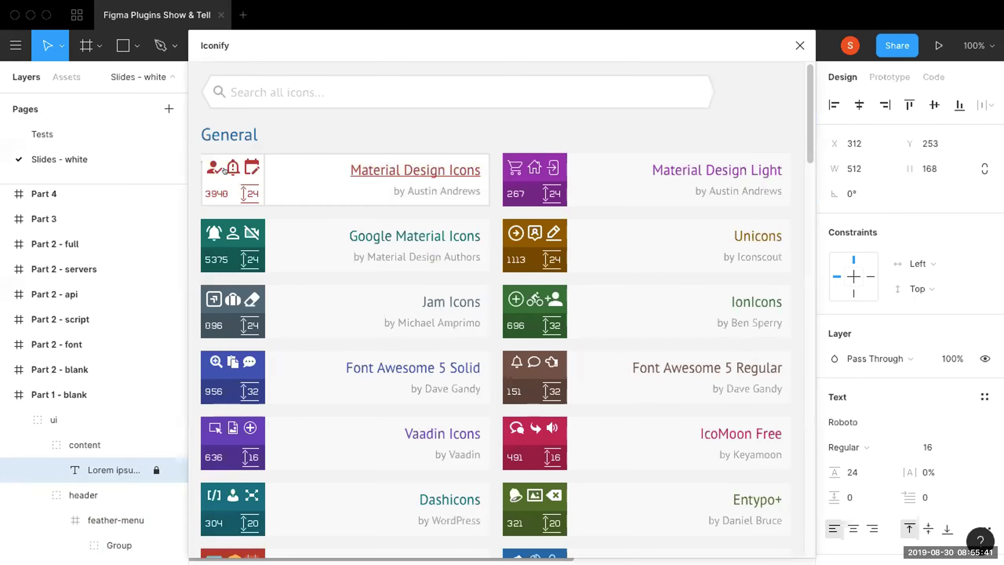
pyautogui.write('cat')
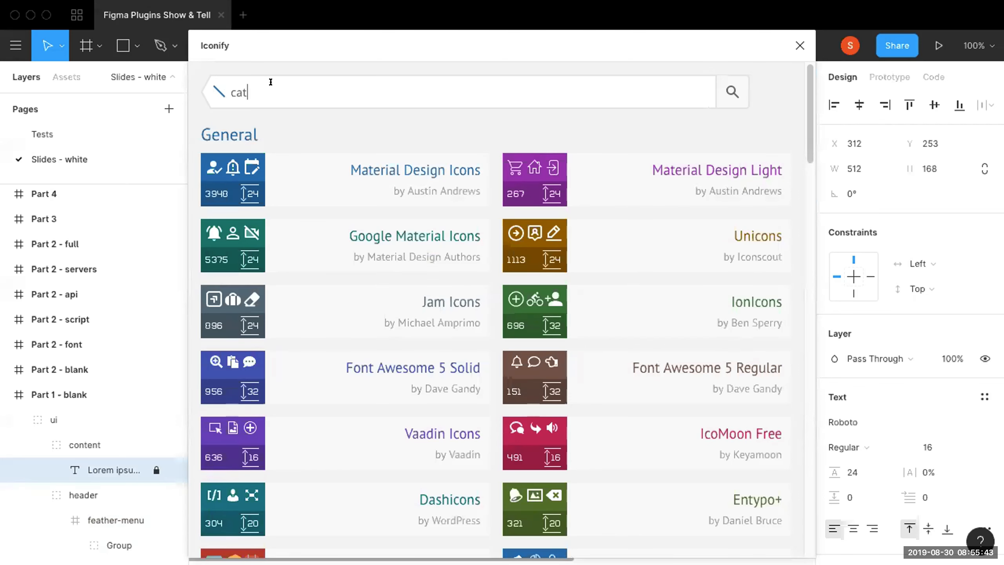
pyautogui.press('Return')
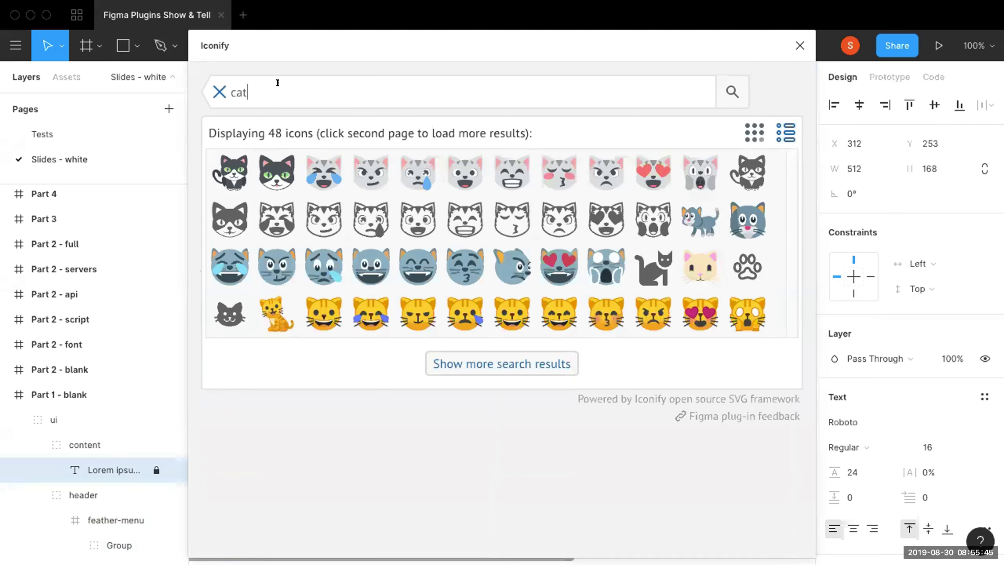
# Choose the noto:cat-face icon and add it to the content group, keeping the plugin open.
pyautogui.click(322, 312)
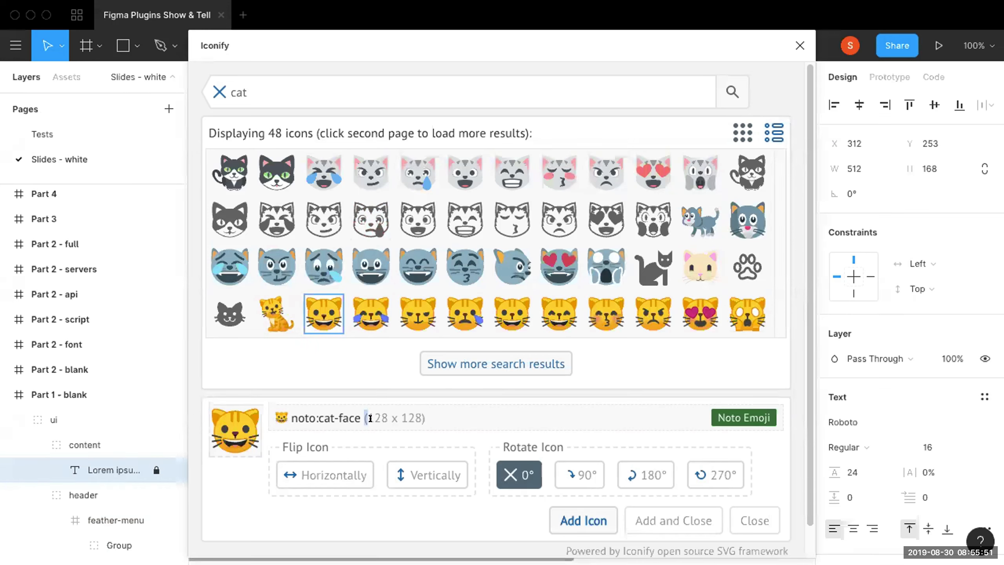
pyautogui.moveTo(365, 418); pyautogui.dragTo(425, 419)
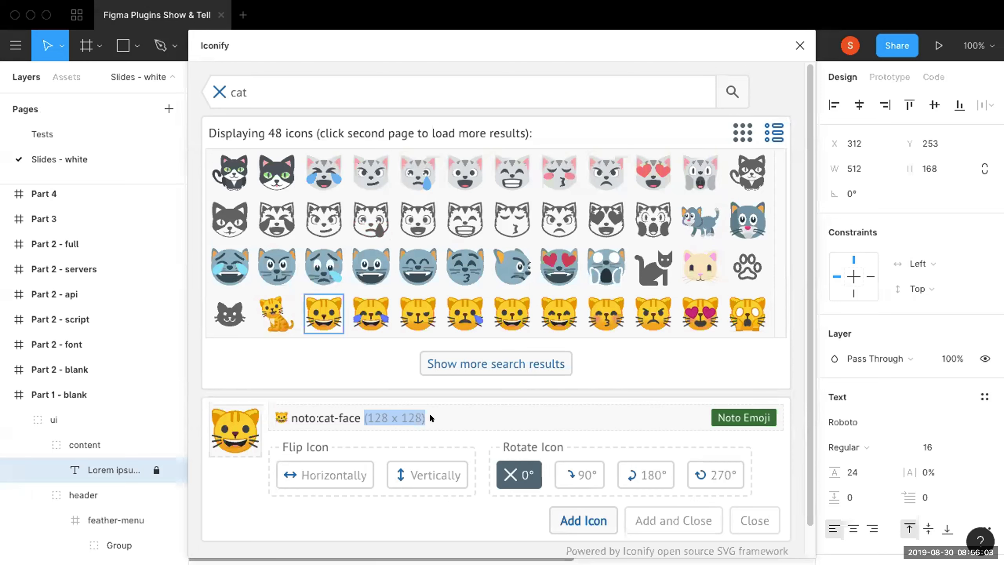
pyautogui.click(430, 413)
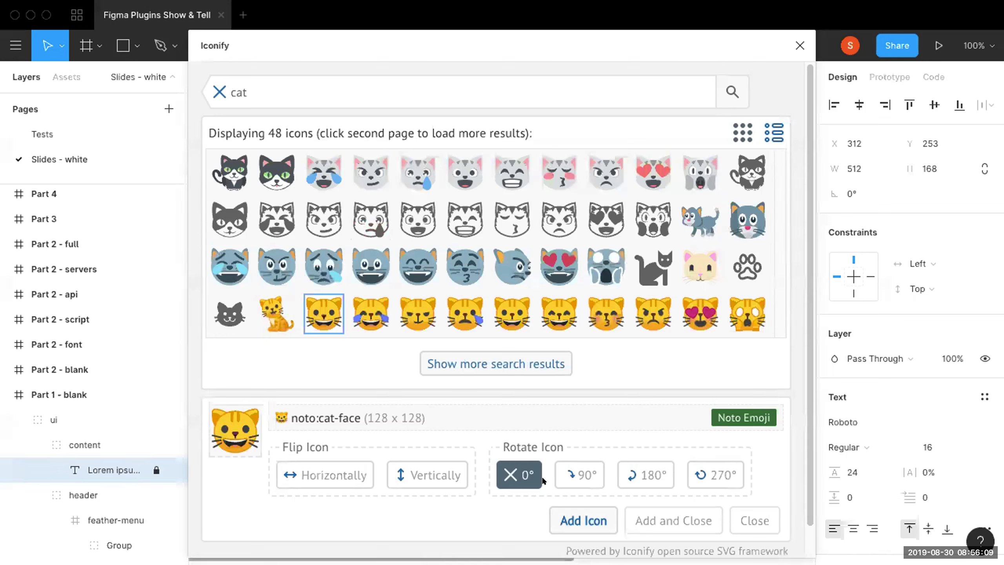
pyautogui.click(565, 513)
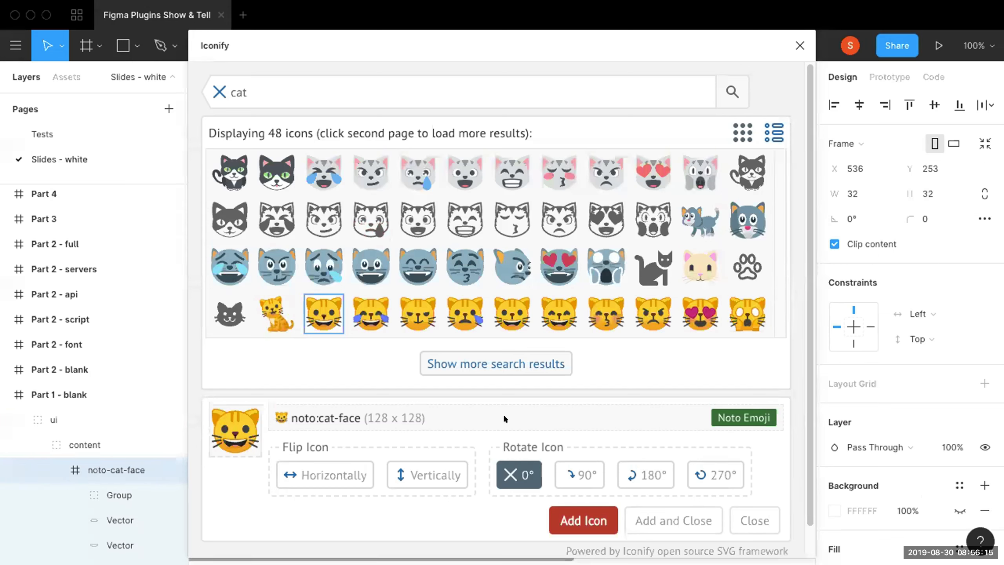
# Add the noto:artist-palette icon from the Noto Emoji collection to the content group and close the plugin.
pyautogui.click(740, 413)
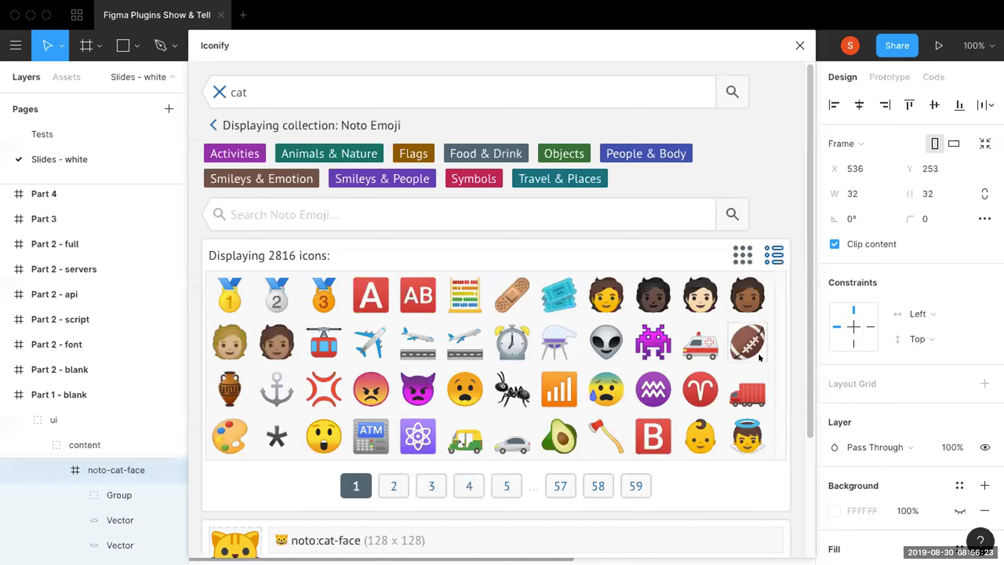
pyautogui.scroll(-3, 793, 334)
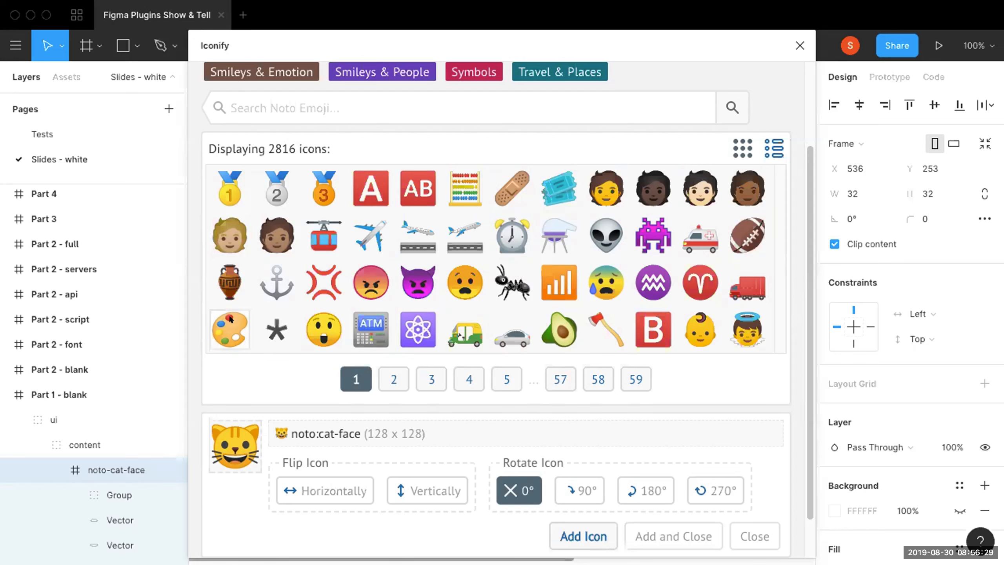
pyautogui.click(226, 332)
pyautogui.scroll(-2, 670, 470)
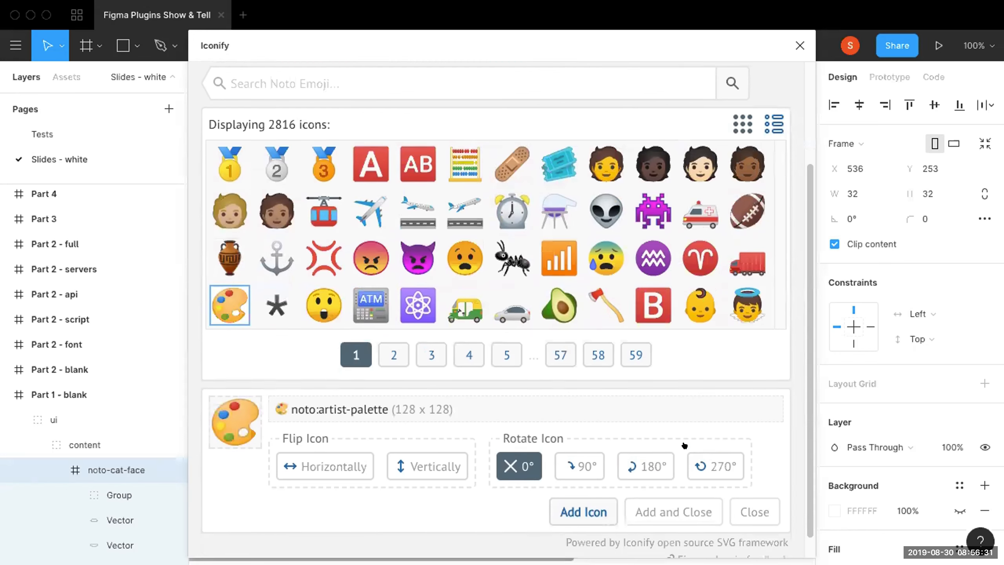
pyautogui.click(663, 486)
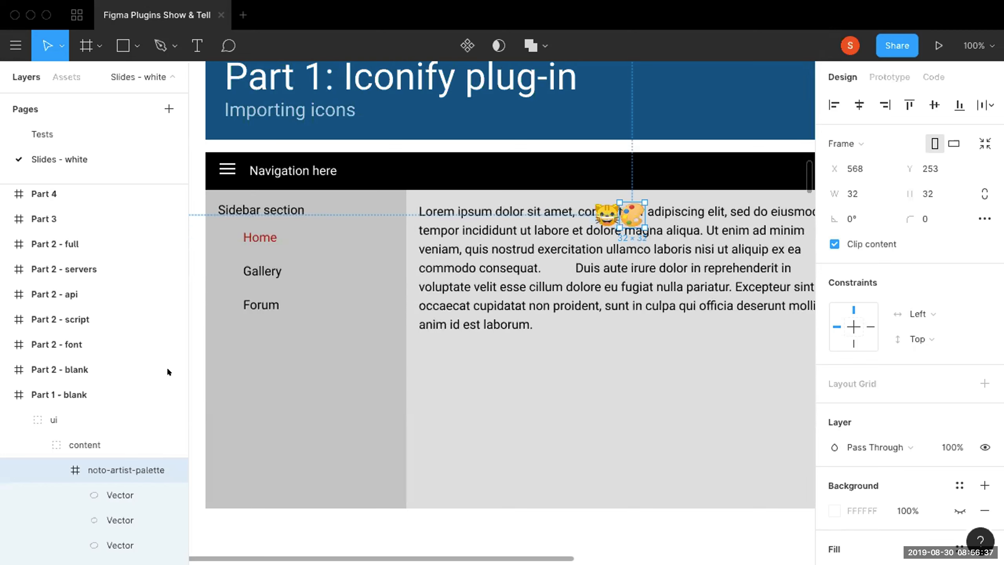
pyautogui.scroll(-10, 117, 468)
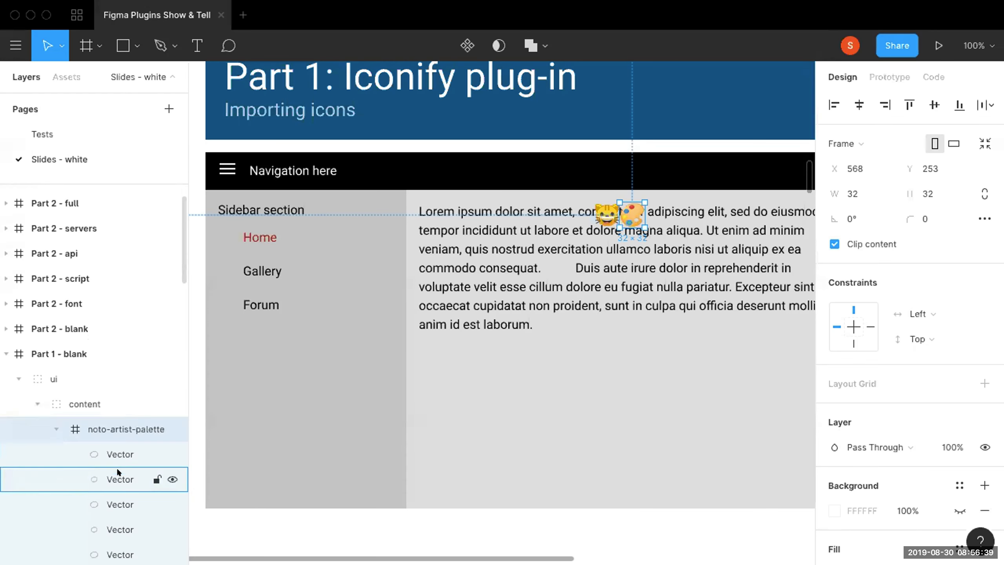
pyautogui.scroll(10, 103, 366)
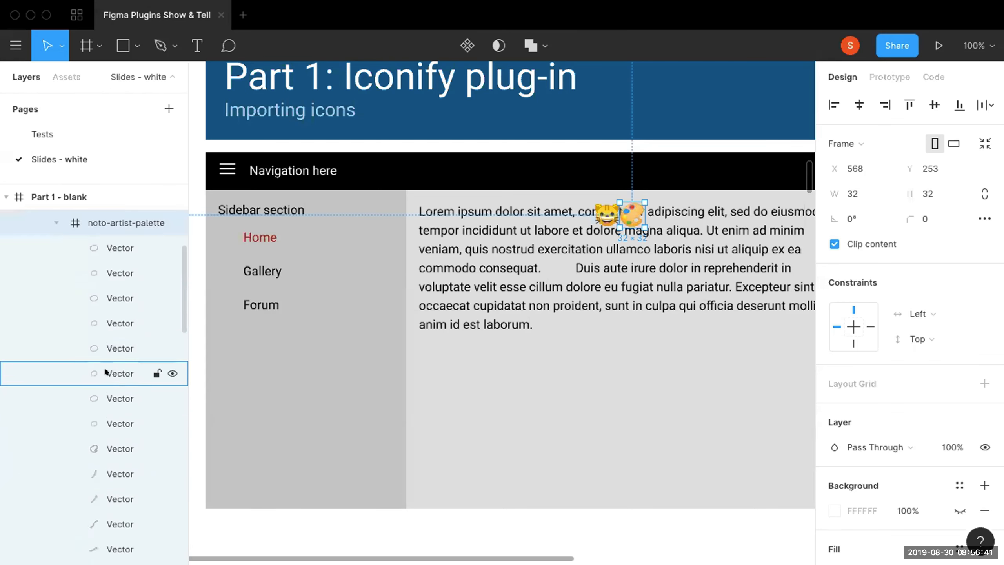
# Collapse the noto-artist-palette and noto-cat-face layers and resize both icons together to 24 × 24 with constrained proportions.
pyautogui.click(53, 368)
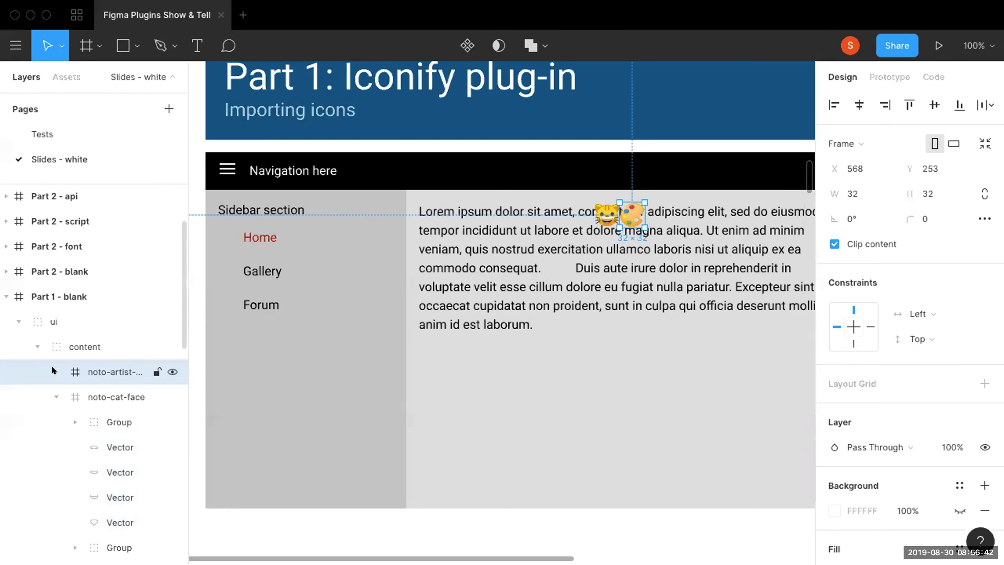
pyautogui.click(52, 393)
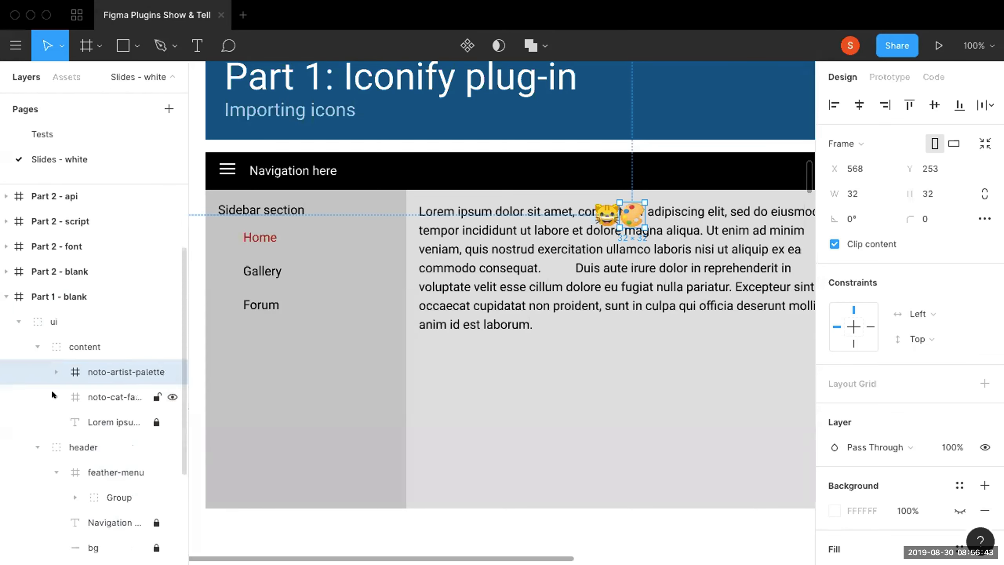
pyautogui.keyDown('shift'); pyautogui.click(95, 393); pyautogui.keyUp('shift')
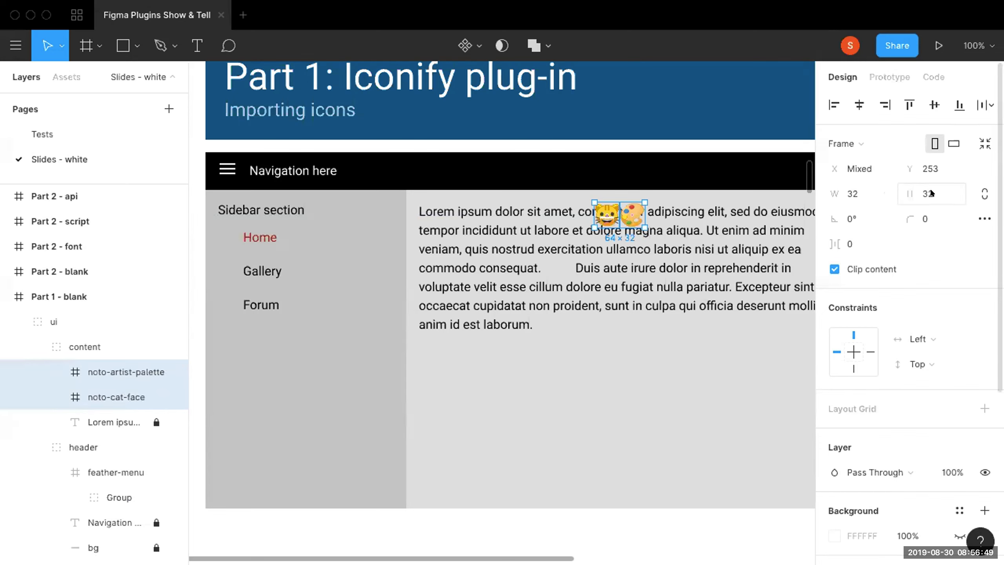
pyautogui.click(984, 193)
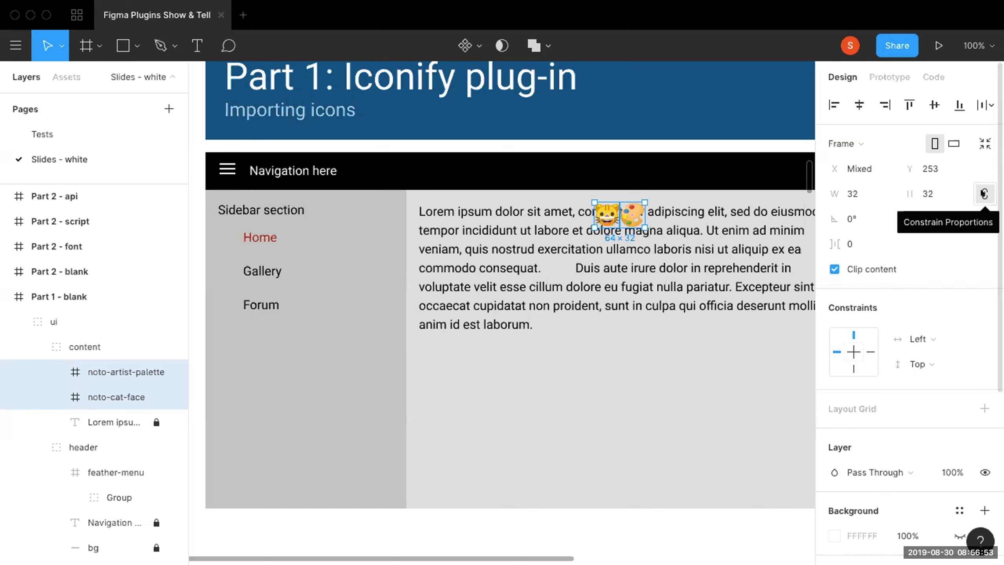
pyautogui.click(870, 193)
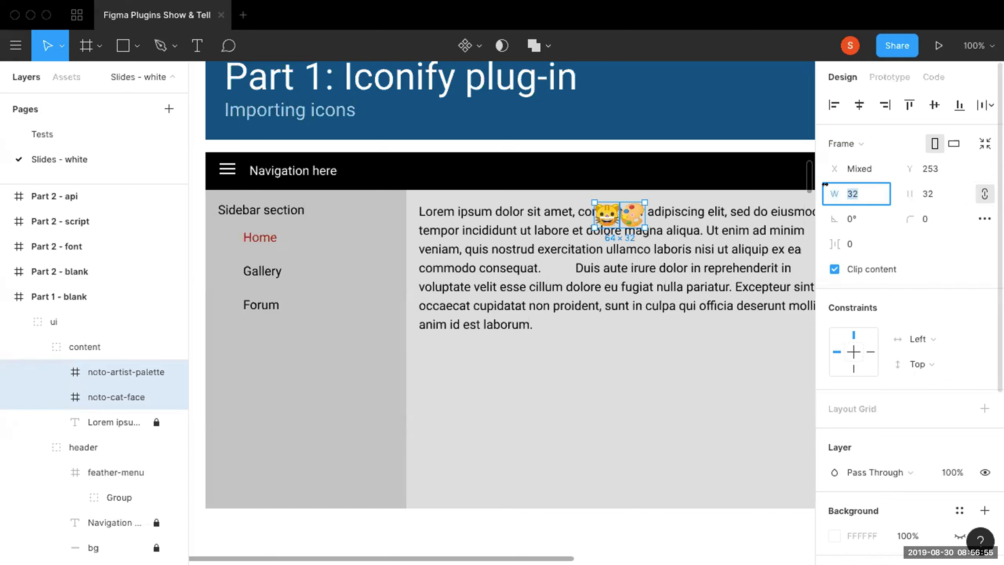
pyautogui.write('24')
pyautogui.press('Return')
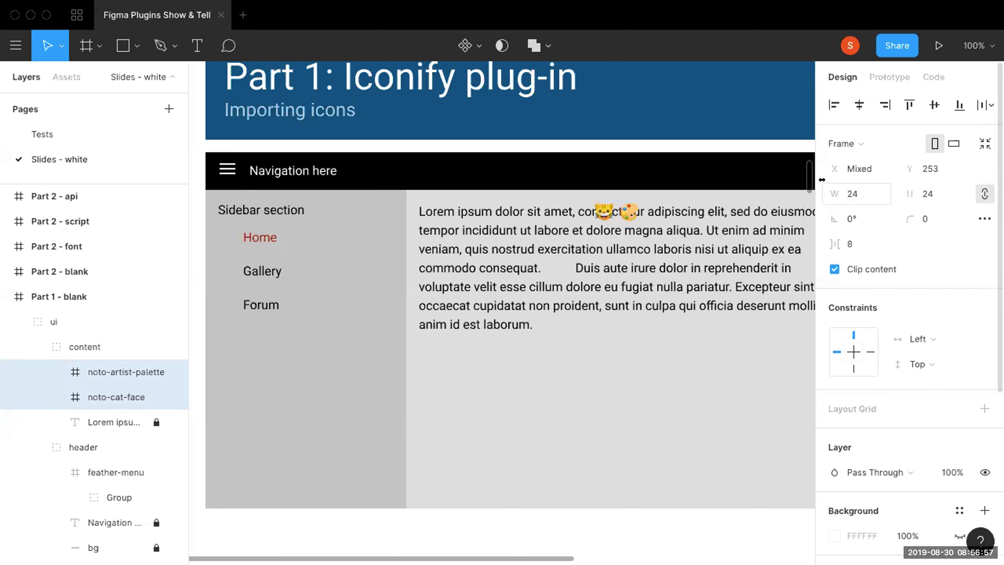
# Move the palette icon after "laborum." and the cat icon into the gap after "consequat." at X 476, Y 325, and hide the interface.
pyautogui.click(684, 234)
pyautogui.click(54, 322)
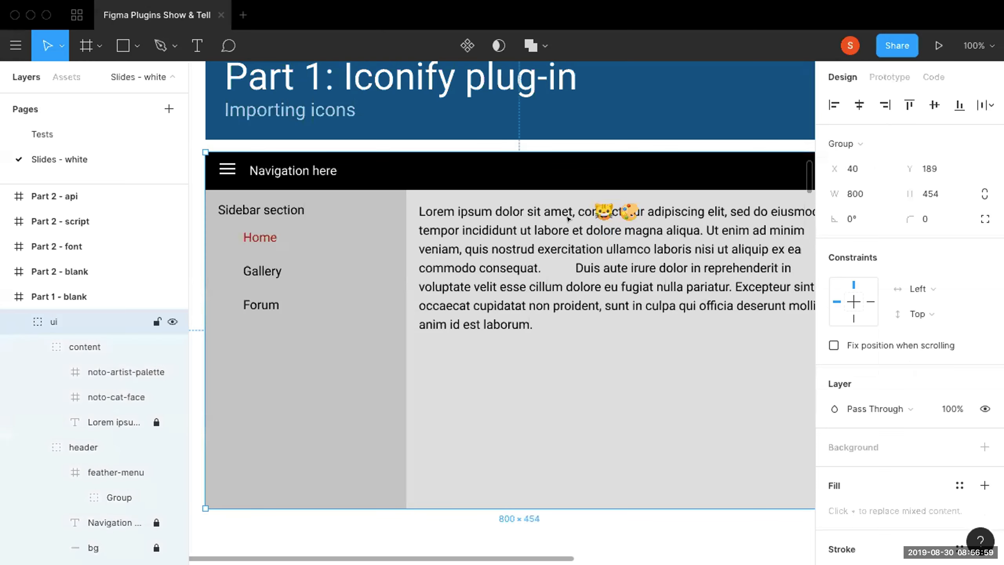
pyautogui.click(95, 372)
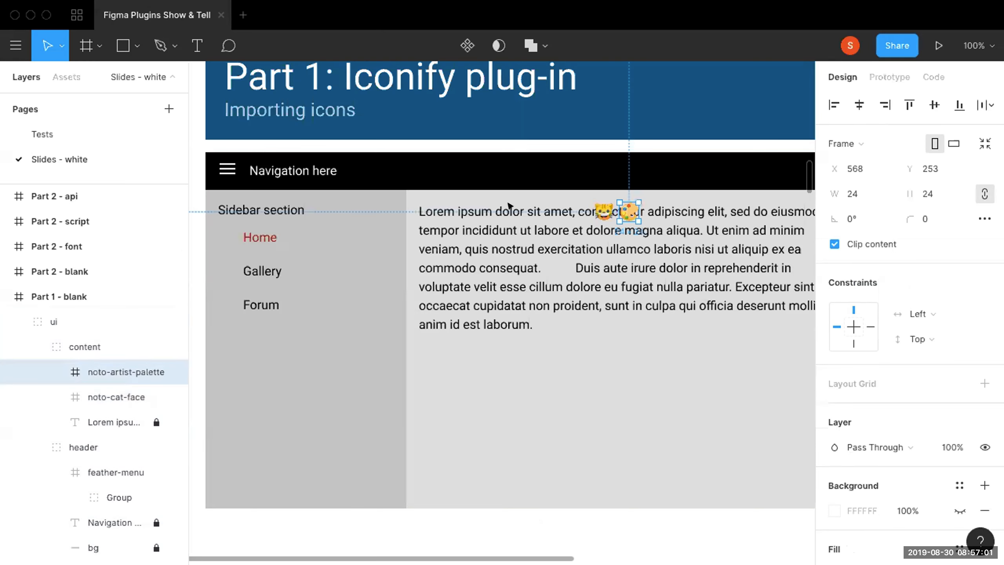
pyautogui.moveTo(624, 210); pyautogui.dragTo(544, 311)
pyautogui.moveTo(604, 211); pyautogui.dragTo(552, 265)
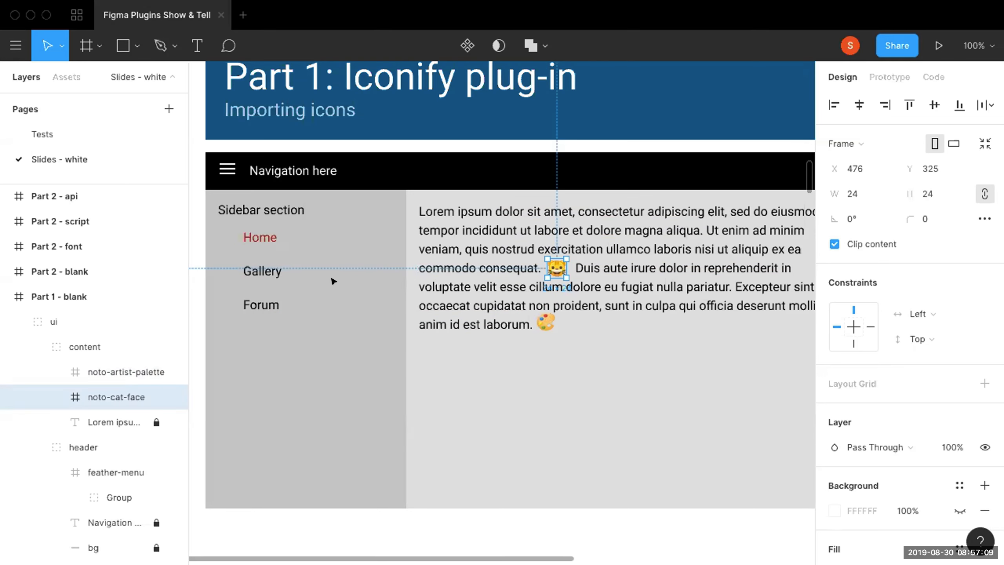
pyautogui.press('super+backslash')
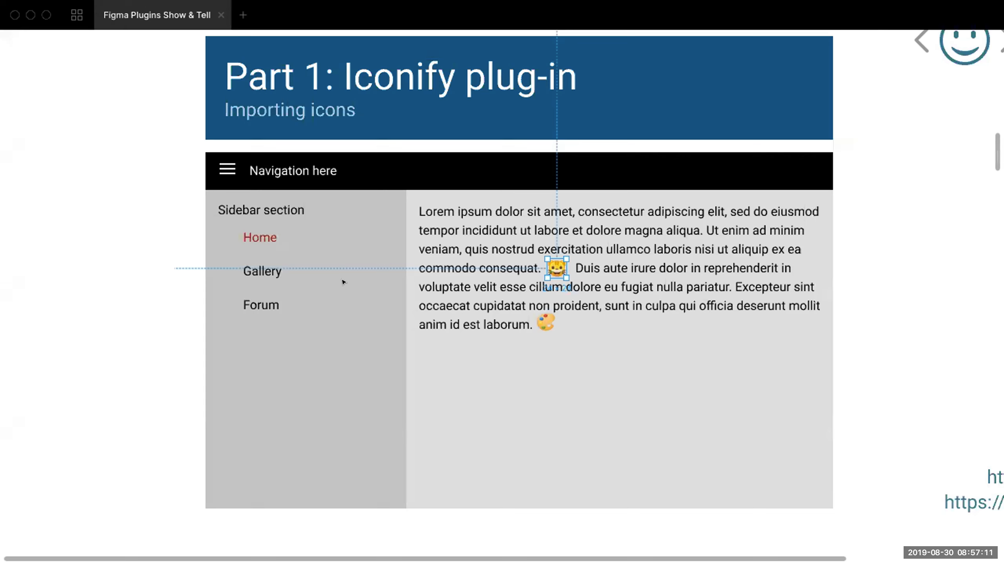
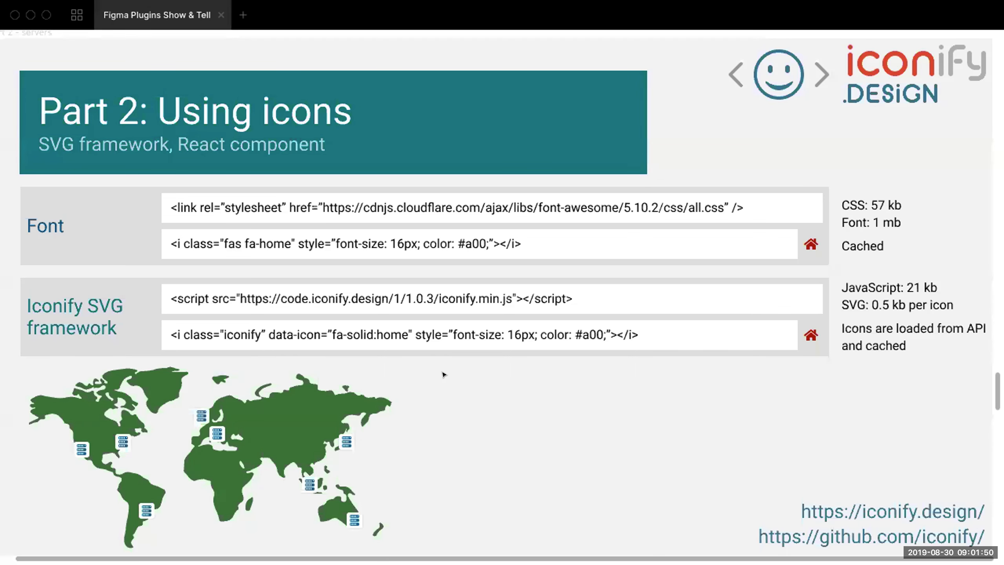
# Advance through the Part 2 slides to "Part 3: Next version" and switch to the Figma Plug-in UI Test page in Chrome.
pyautogui.press('Right')
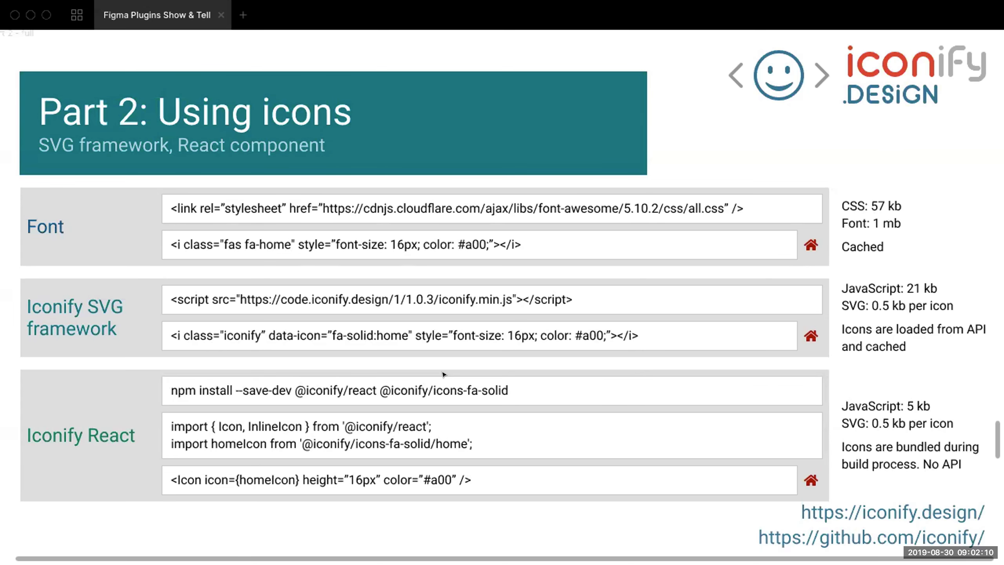
pyautogui.press('Right')
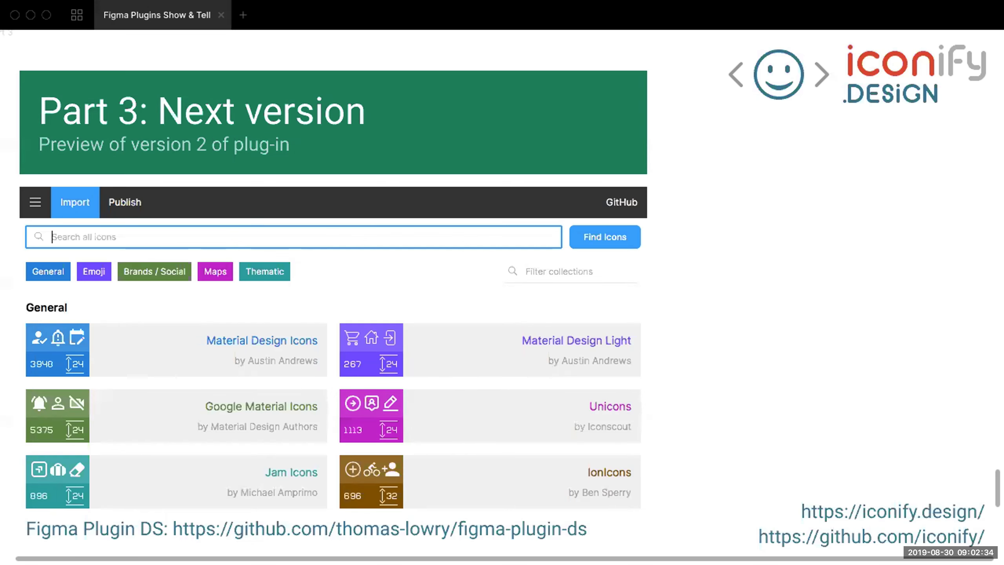
pyautogui.hotkey('ctrl', 'Left')
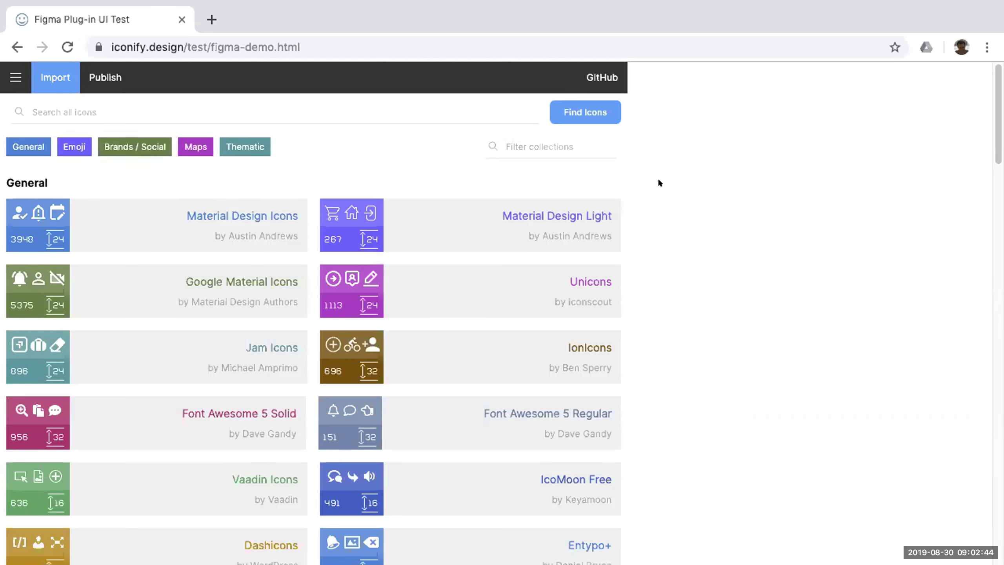
# Preview the icon collections by the Brands / Social and Maps categories and restore the full collection list.
pyautogui.click(109, 76)
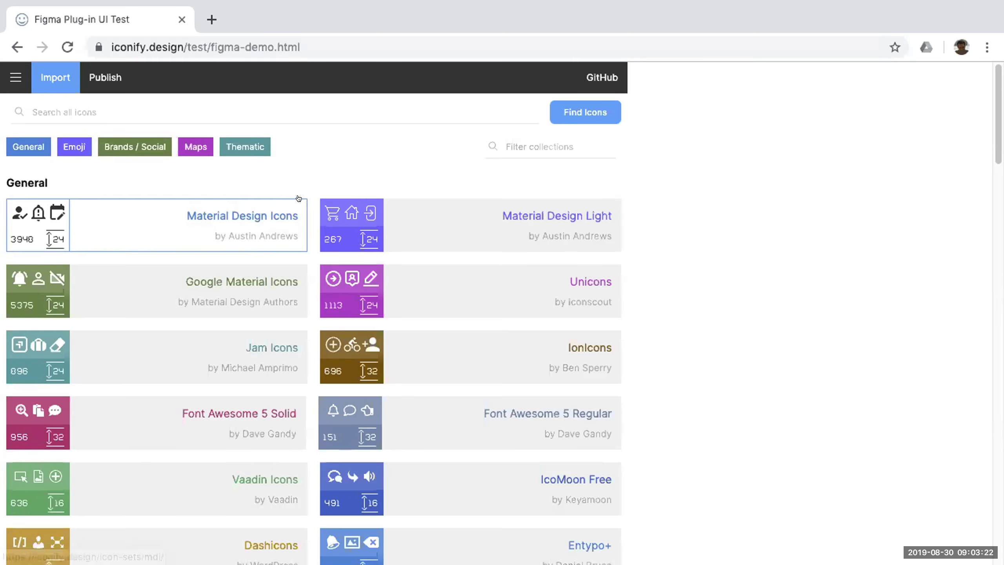
pyautogui.click(136, 147)
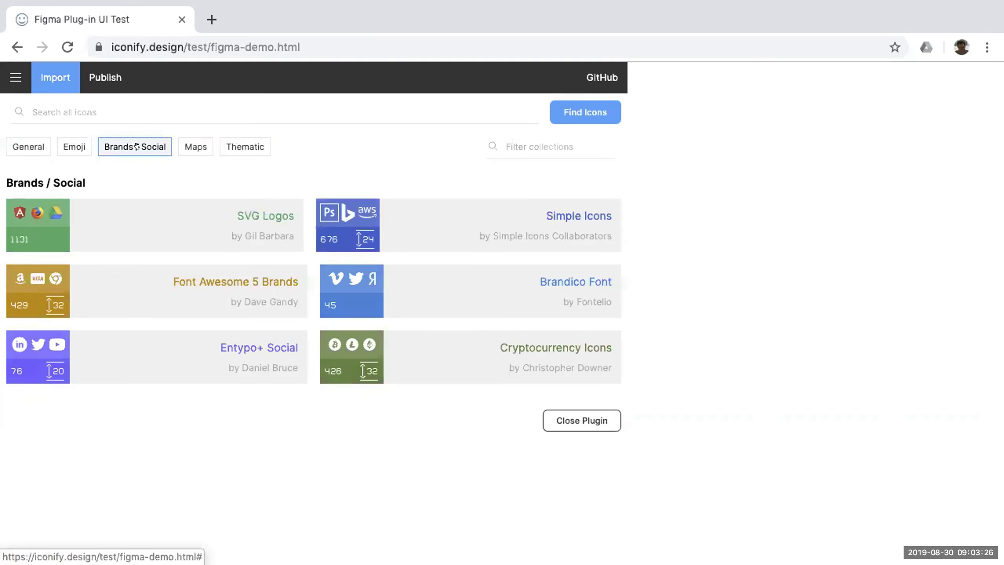
pyautogui.click(186, 146)
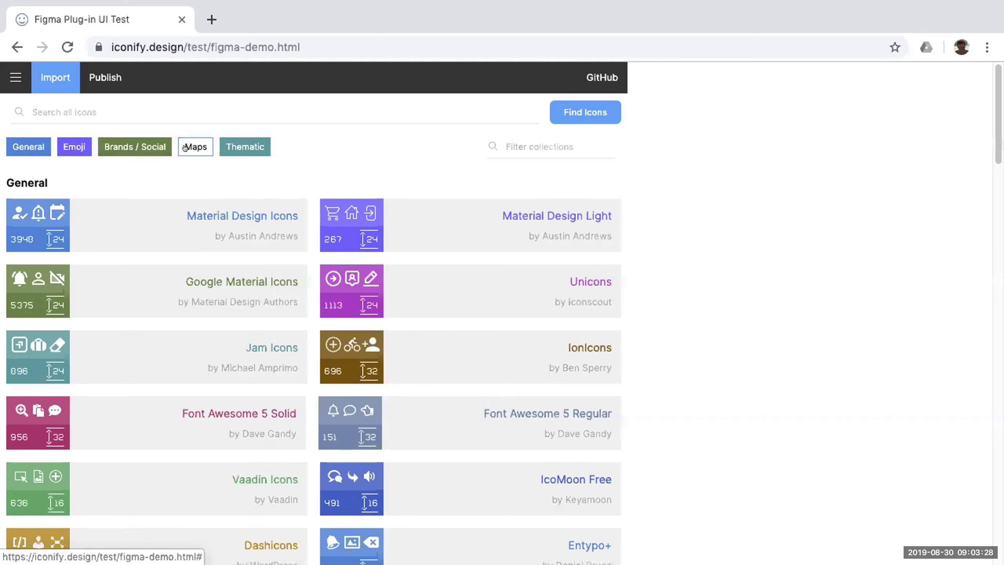
pyautogui.click(186, 146)
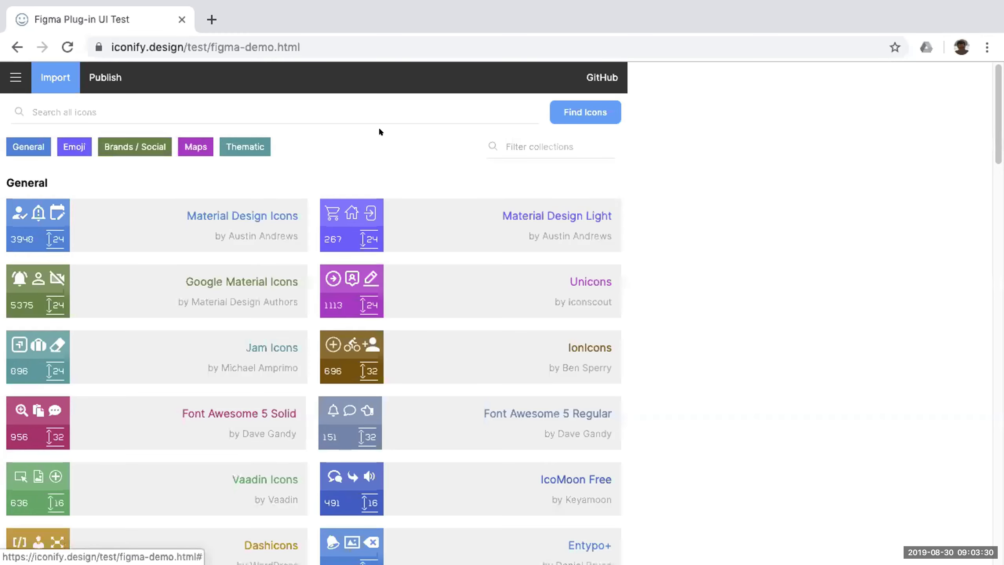
# Filter the icon collections by 24 and open the Google Material Icons set.
pyautogui.click(517, 137)
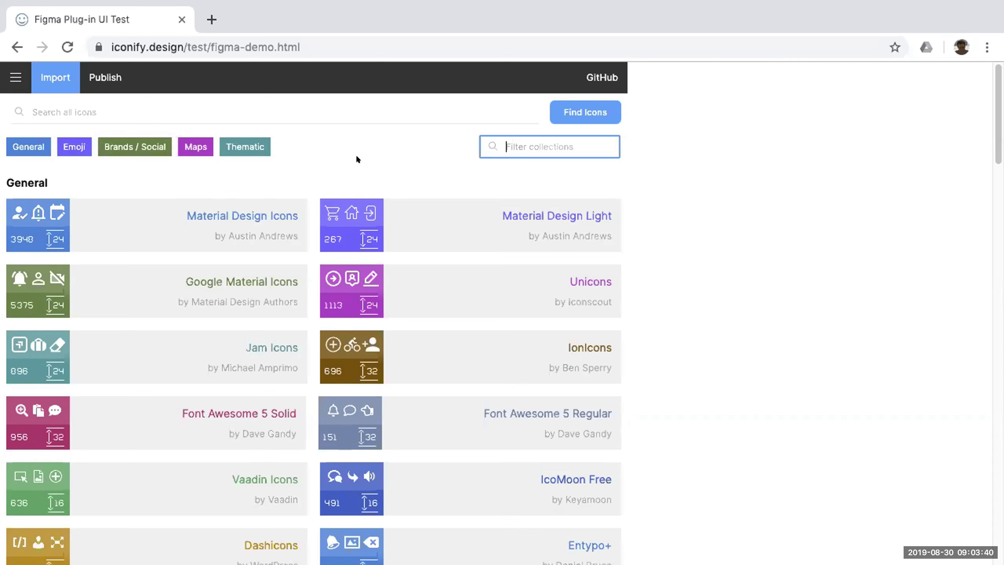
pyautogui.write('24')
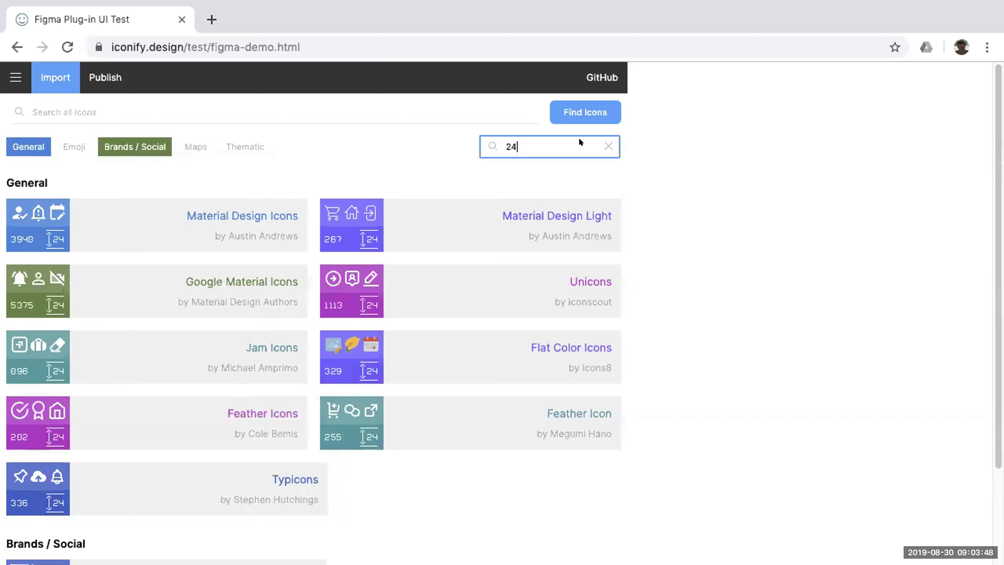
pyautogui.click(221, 280)
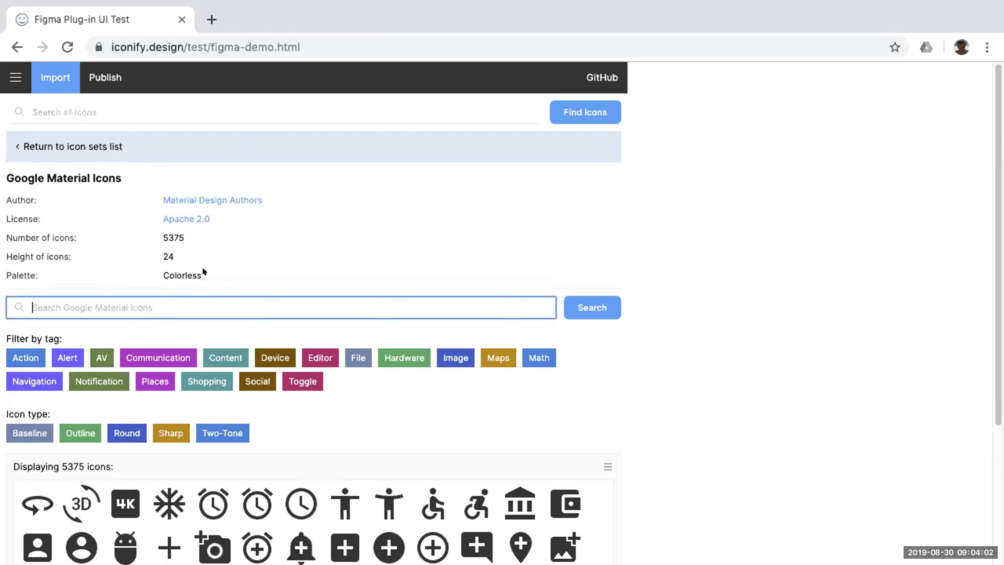
# Compare the Baseline, Outline, Round and Two-Tone icon types of Google Material Icons and clear the type filter.
pyautogui.scroll(-1, 217, 265)
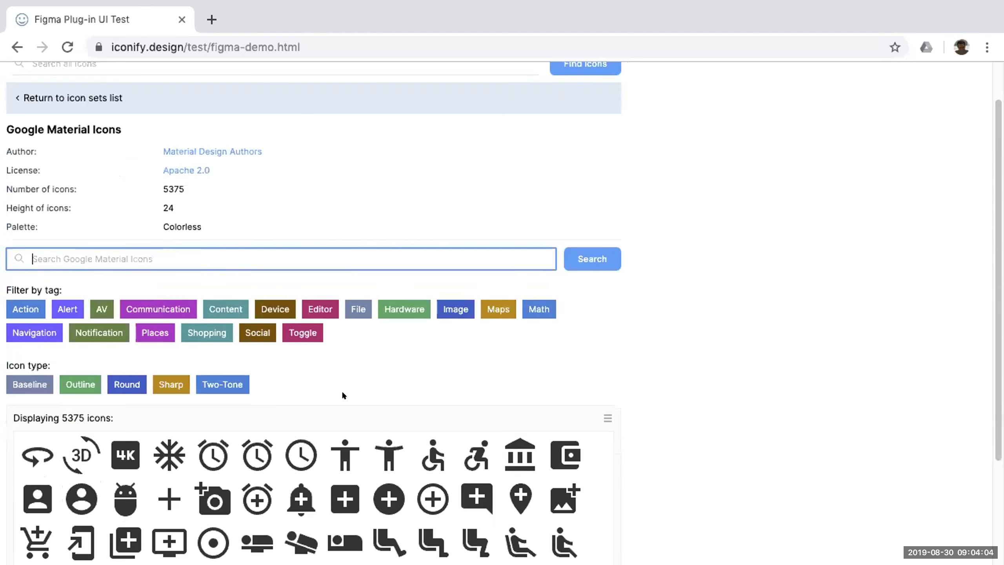
pyautogui.scroll(-2, 319, 367)
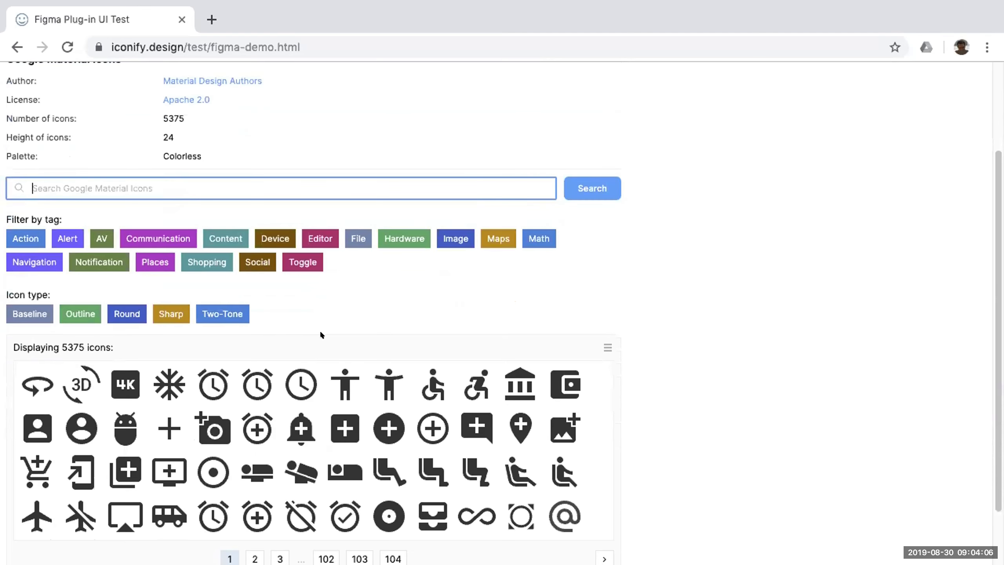
pyautogui.click(23, 310)
pyautogui.click(80, 311)
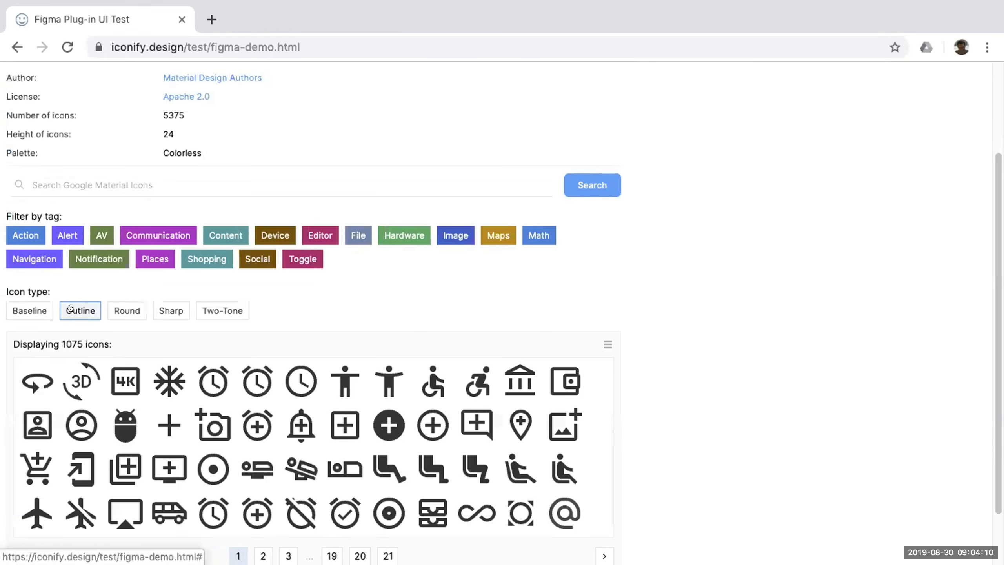
pyautogui.click(110, 311)
pyautogui.click(208, 310)
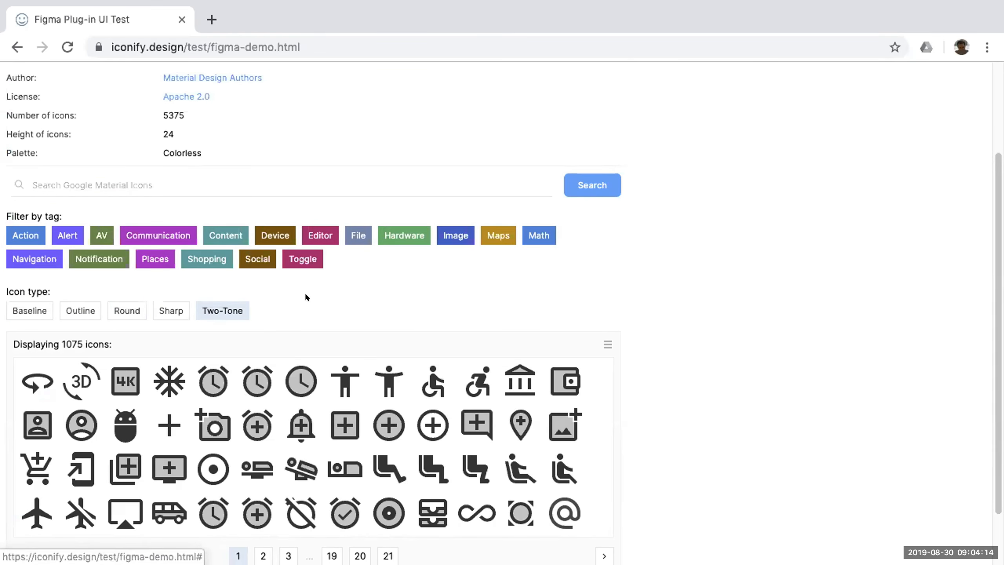
pyautogui.scroll(-2, 305, 293)
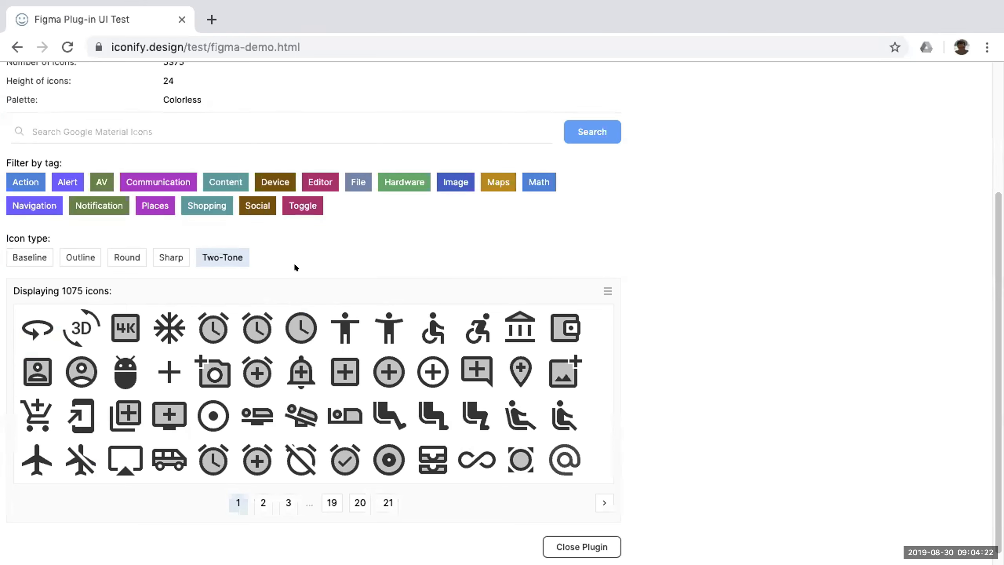
pyautogui.click(223, 258)
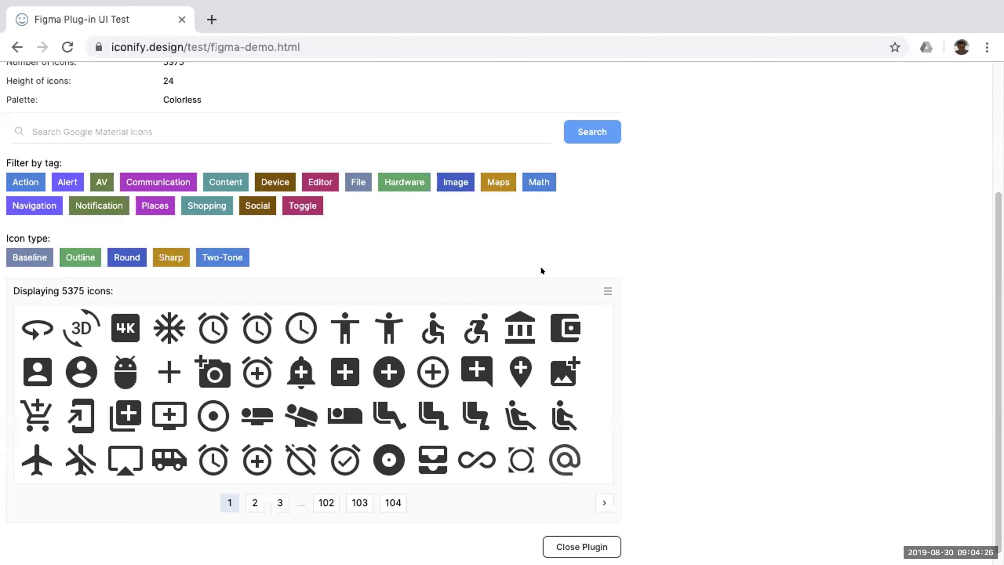
# Compare the list and grid layouts, select the ic:baseline-accessibility icon, and show the icons as a list.
pyautogui.click(599, 286)
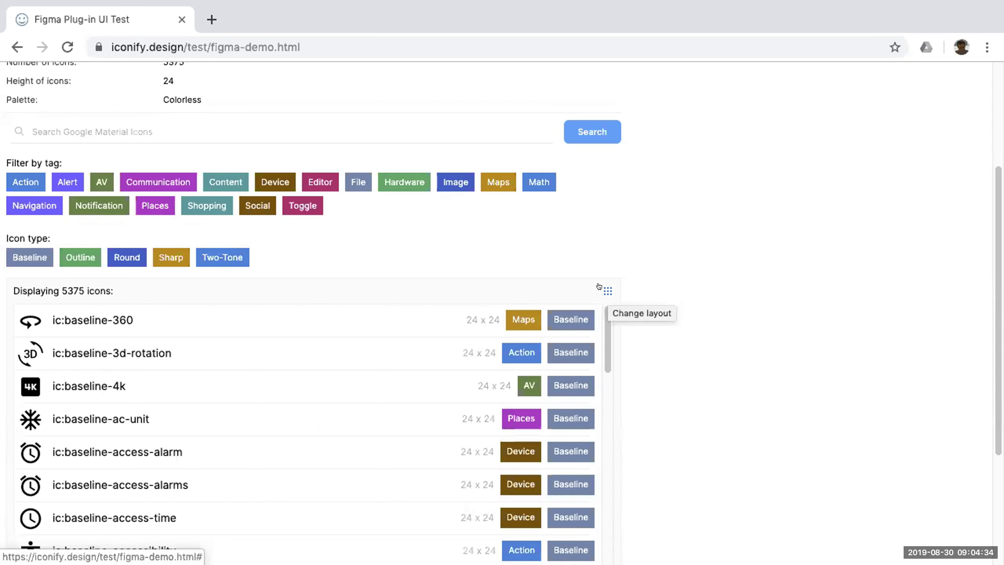
pyautogui.click(601, 287)
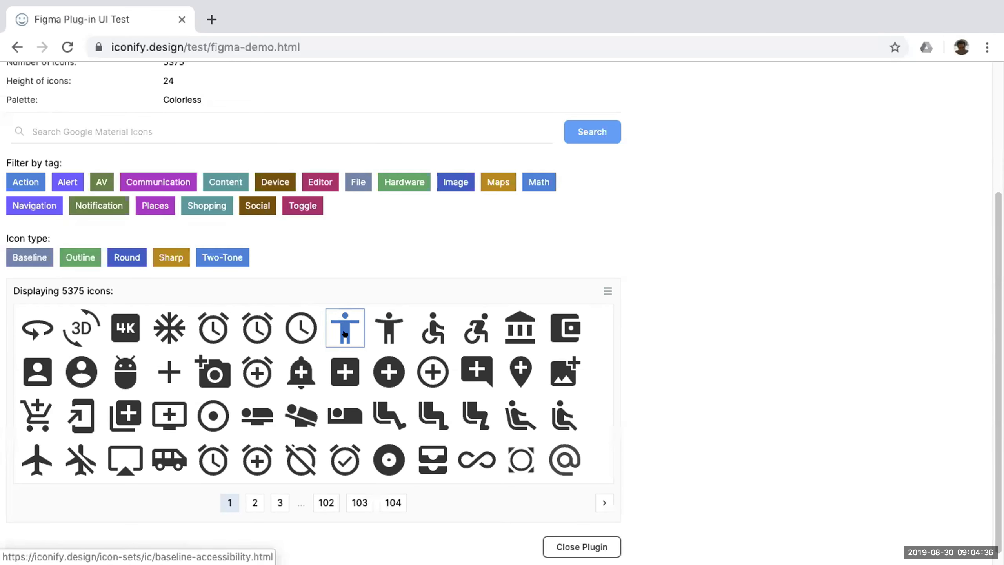
pyautogui.click(337, 334)
pyautogui.click(601, 288)
pyautogui.moveTo(606, 319)
pyautogui.mouseDown()
pyautogui.moveTo(606, 330)
pyautogui.moveTo(606, 316)
pyautogui.mouseUp()
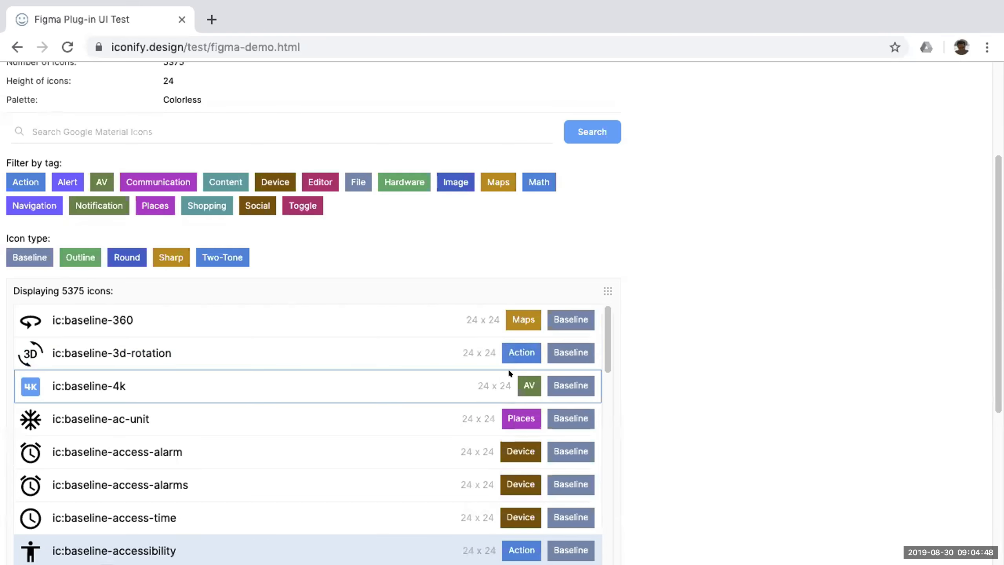
# Limit the icon list to the Baseline type, try the Action and Communication tags, and clear the tag filter.
pyautogui.click(557, 348)
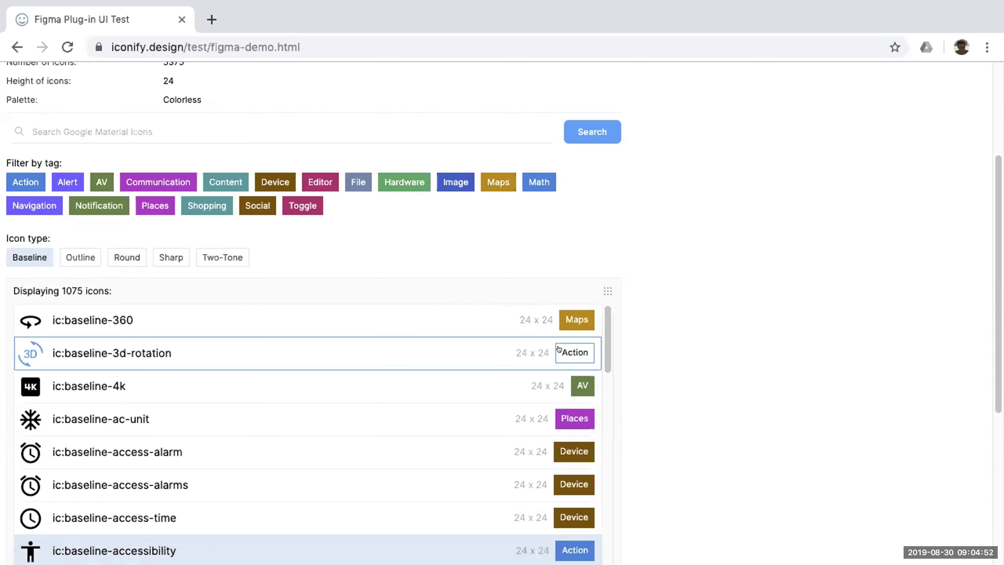
pyautogui.click(559, 349)
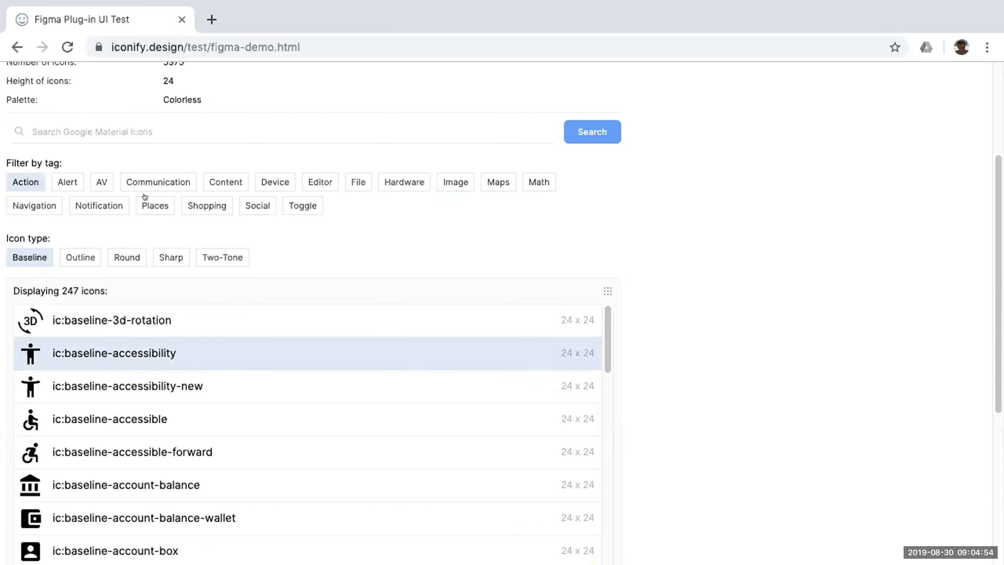
pyautogui.click(146, 182)
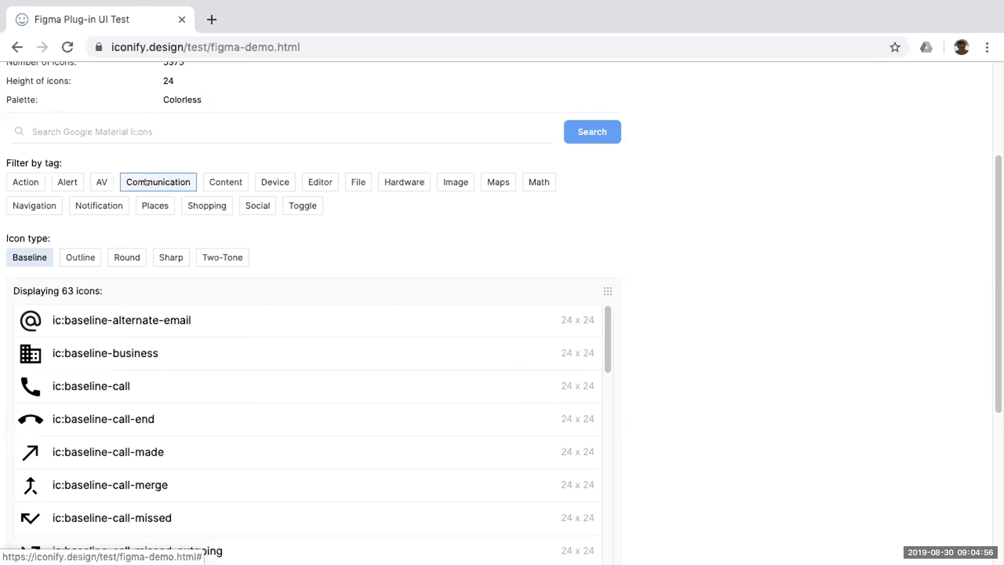
pyautogui.click(146, 182)
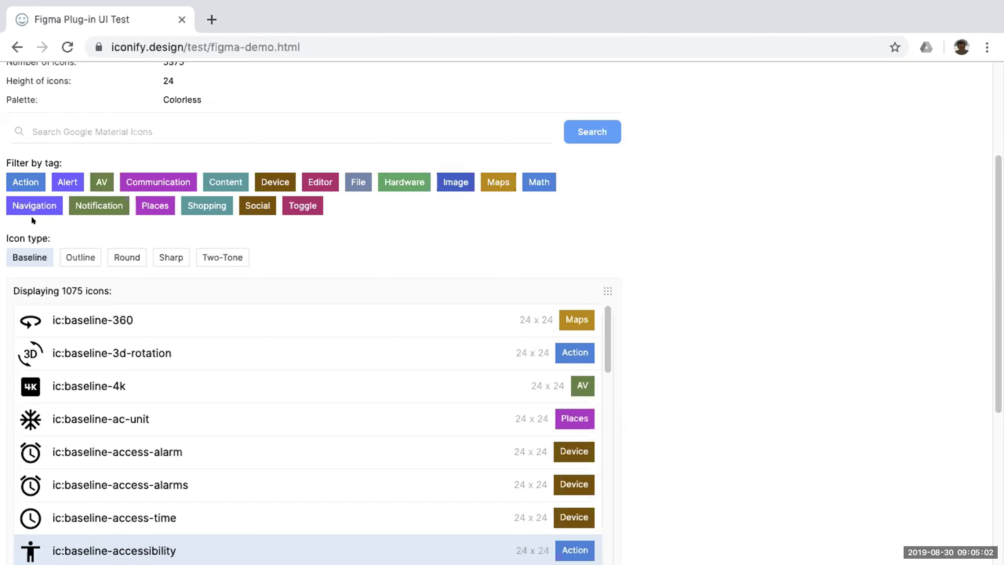
# Search all icon sets for "home" and view the results in the grid layout and again as a list.
pyautogui.scroll(5, 787, 204)
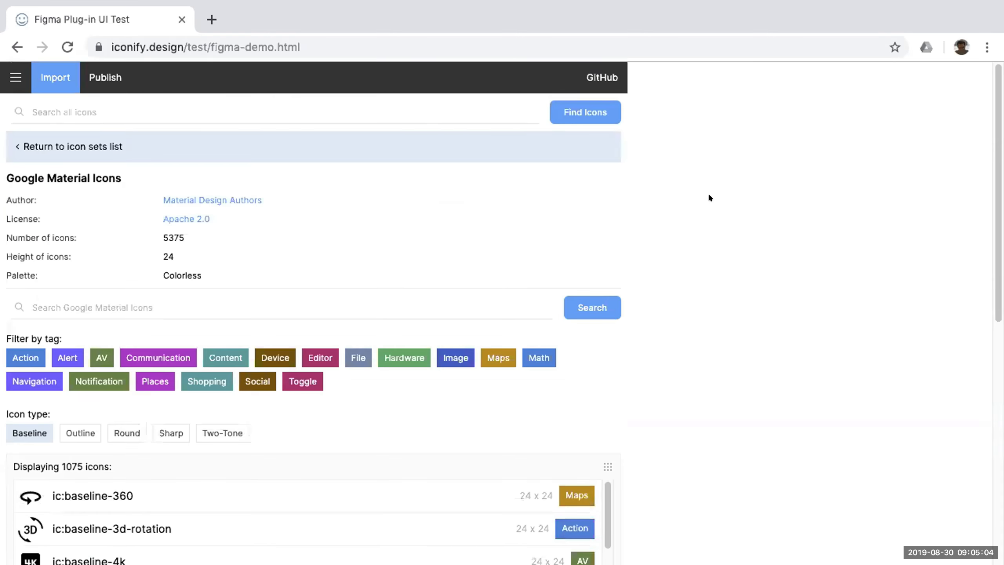
pyautogui.click(218, 120)
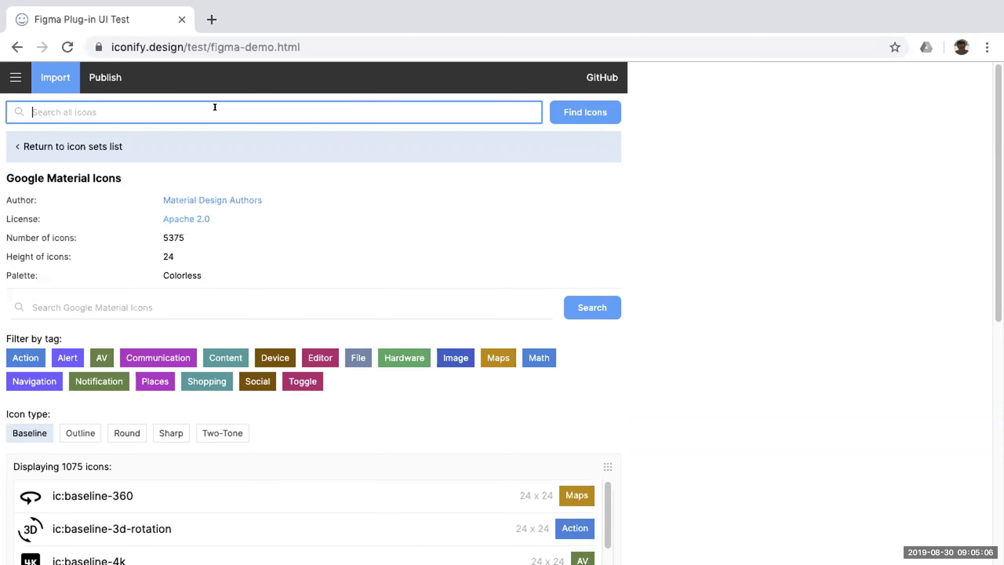
pyautogui.write('home')
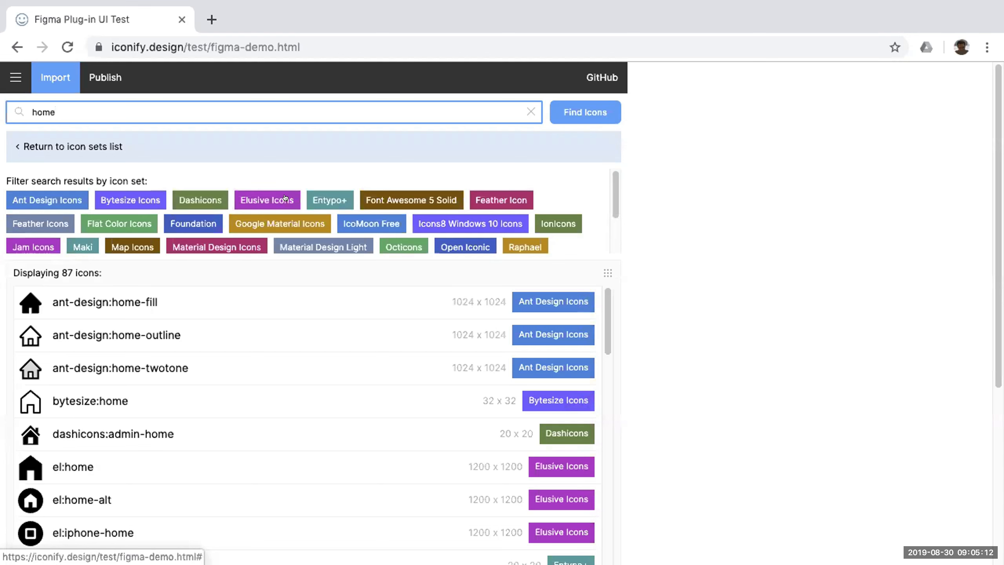
pyautogui.click(606, 272)
pyautogui.scroll(-3, 642, 277)
pyautogui.scroll(1, 641, 279)
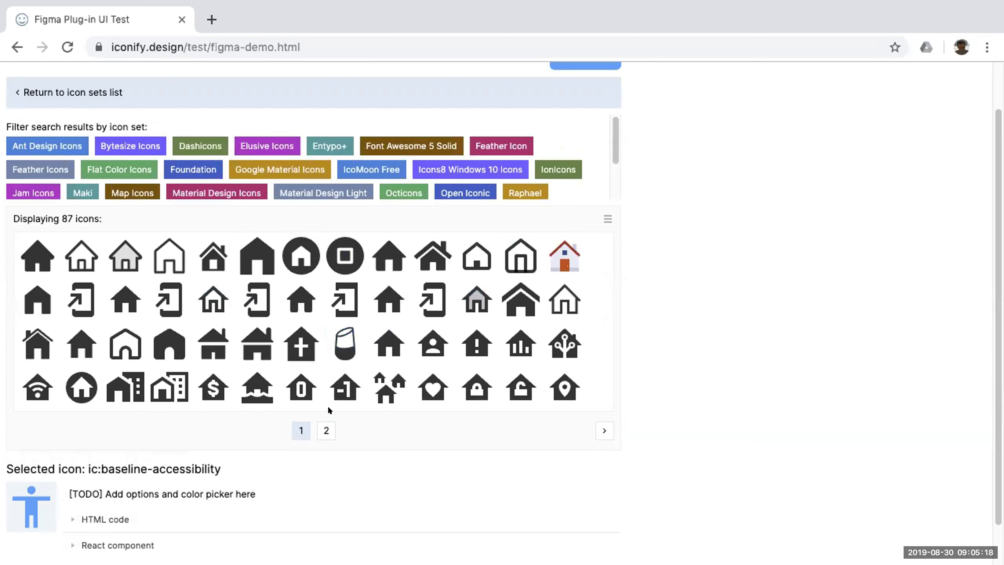
pyautogui.click(606, 218)
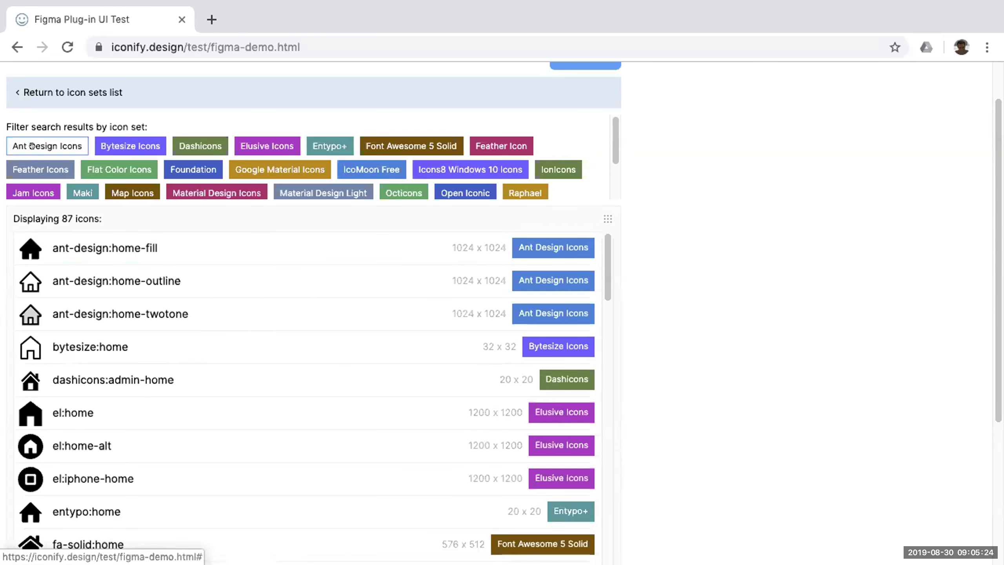
# Narrow the home results to Ant Design Icons, clear the search within that set, and browse its icons in the grid layout.
pyautogui.click(538, 246)
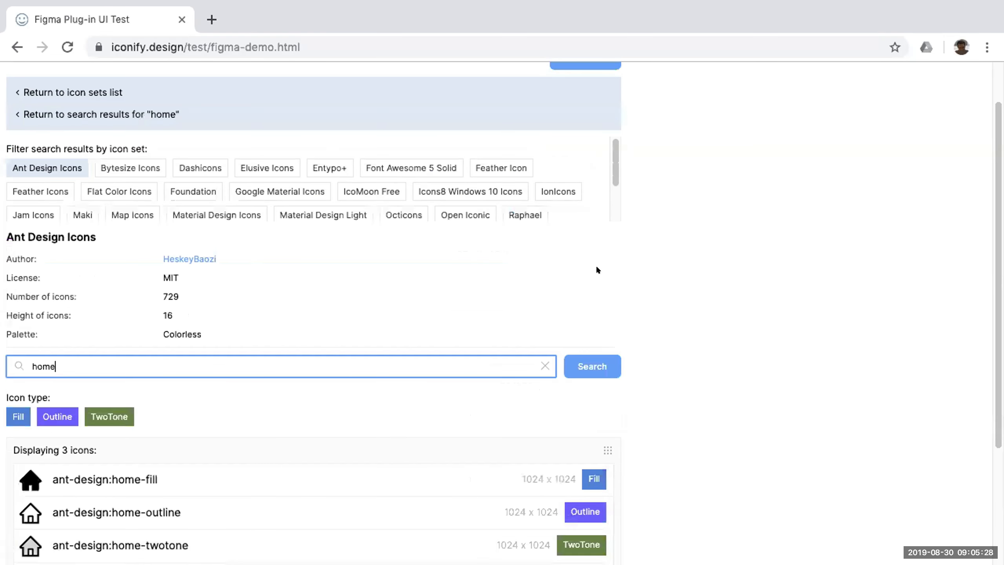
pyautogui.scroll(-4, 659, 305)
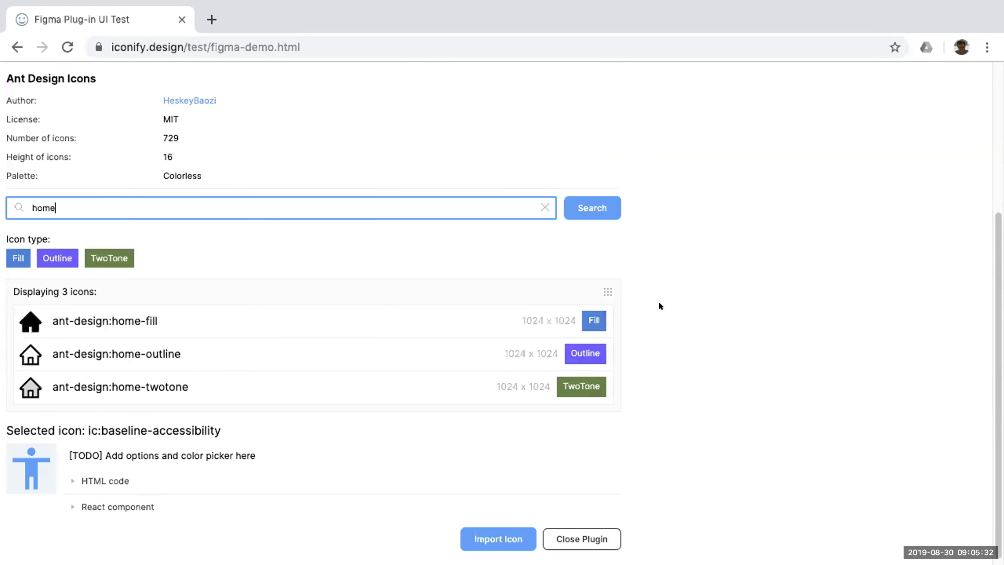
pyautogui.click(544, 206)
pyautogui.scroll(-3, 666, 279)
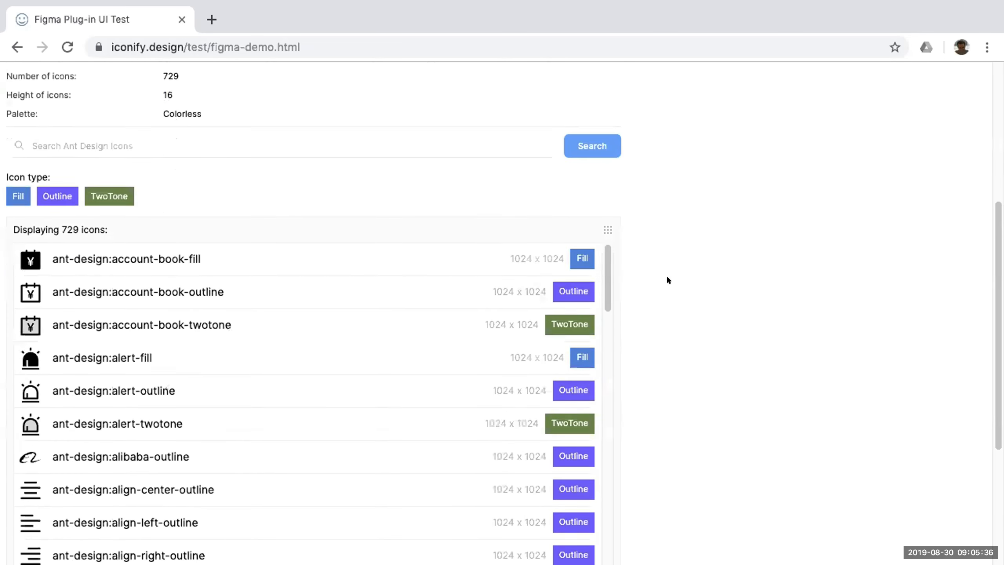
pyautogui.click(608, 174)
pyautogui.scroll(3, 658, 207)
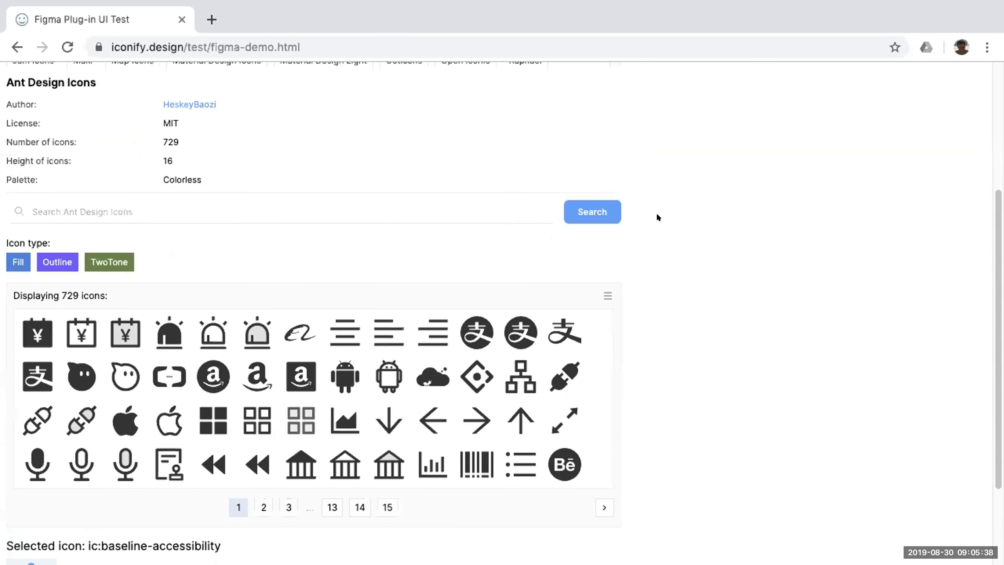
pyautogui.scroll(5, 633, 208)
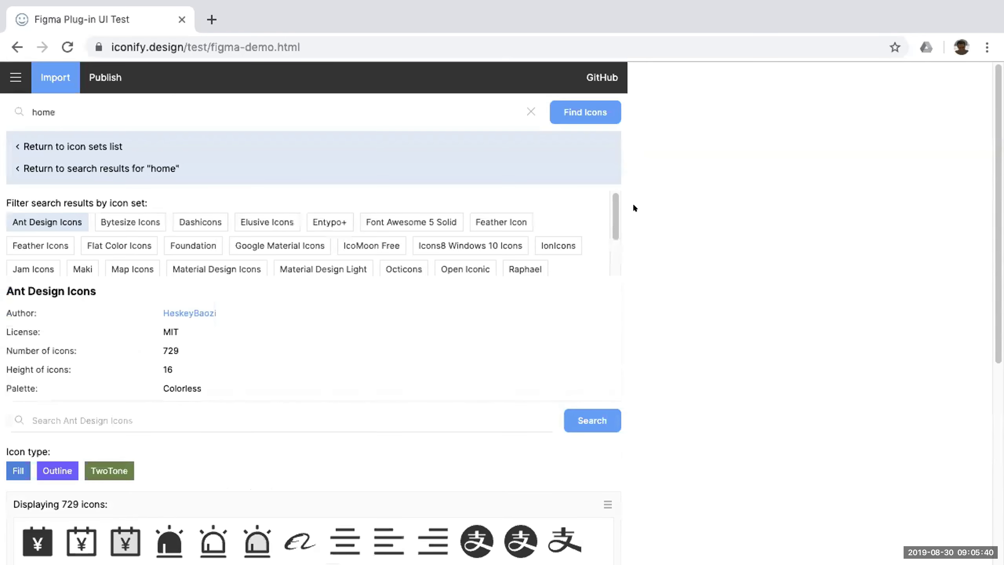
pyautogui.scroll(-2, 634, 207)
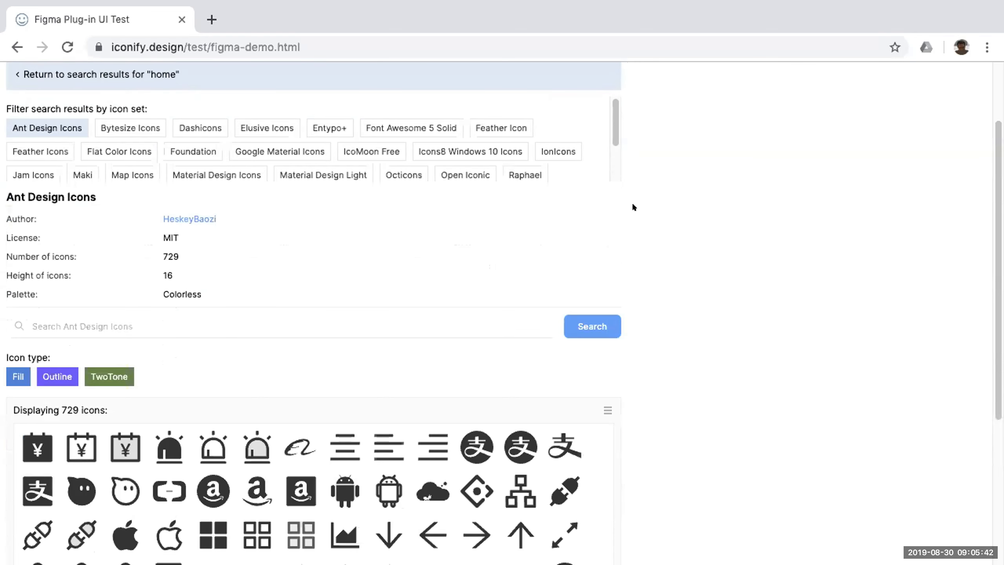
pyautogui.scroll(2, 633, 205)
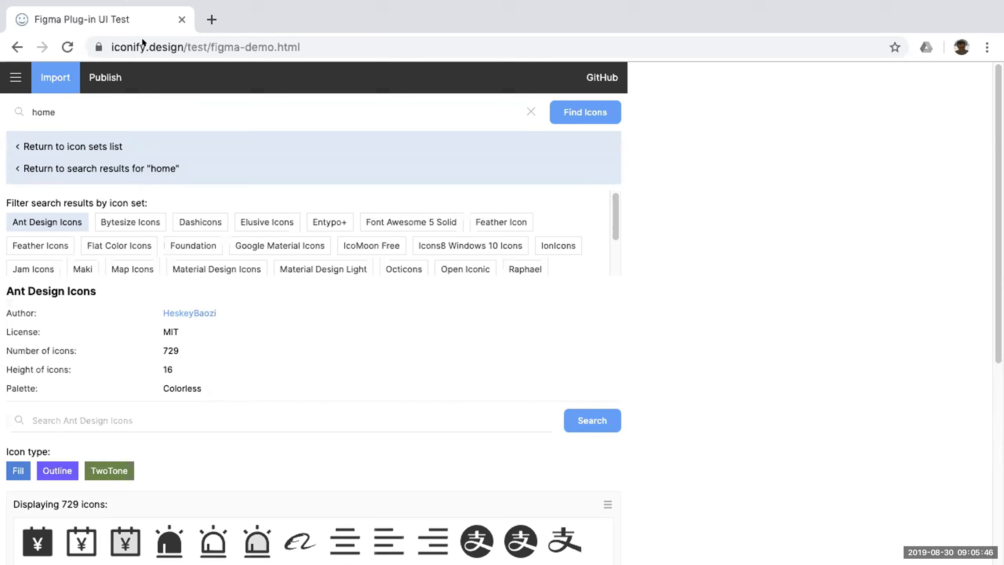
# Switch back to the Figma presentation and advance to the "Part 4: Publishing icons" slide.
pyautogui.hotkey('ctrl', 'Right')
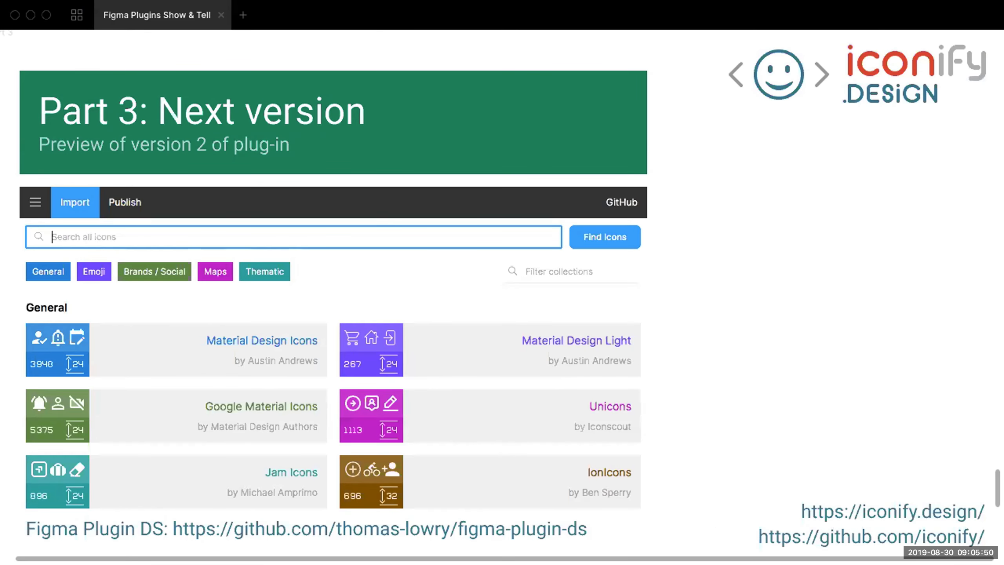
pyautogui.press('Right')
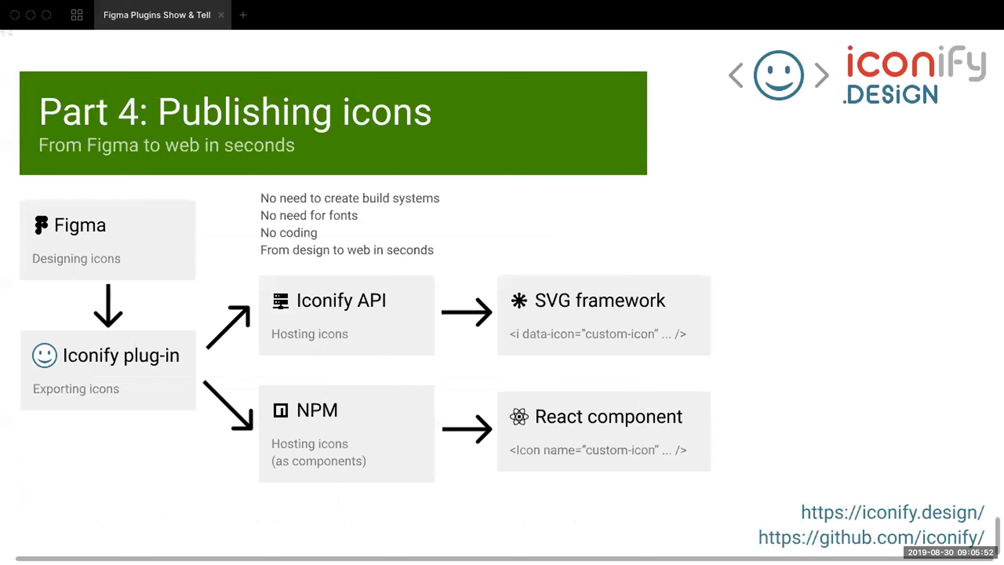
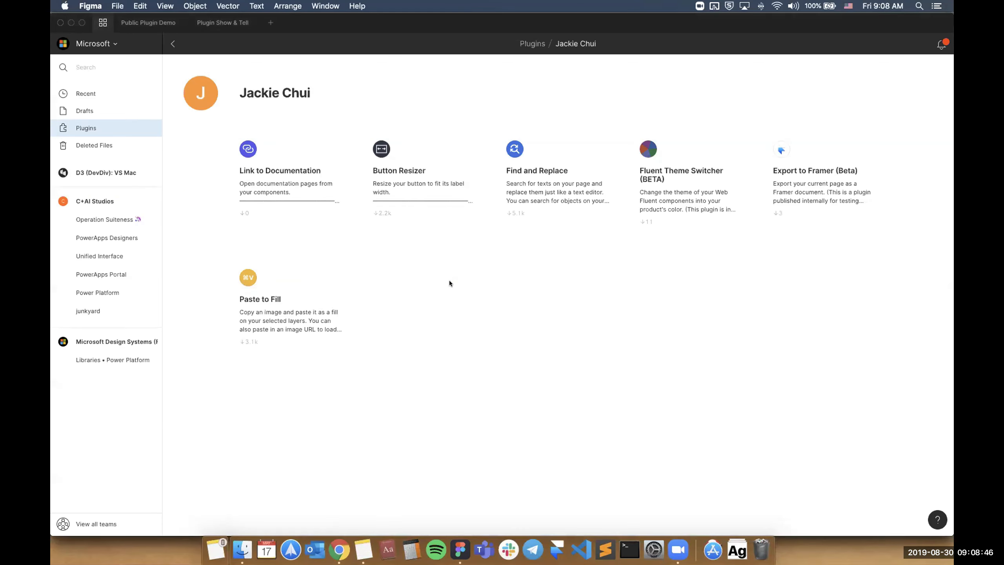
# Open the Plugin Show & Tell file and show the Microsoft UX designer's intro slide at a larger size.
pyautogui.click(222, 22)
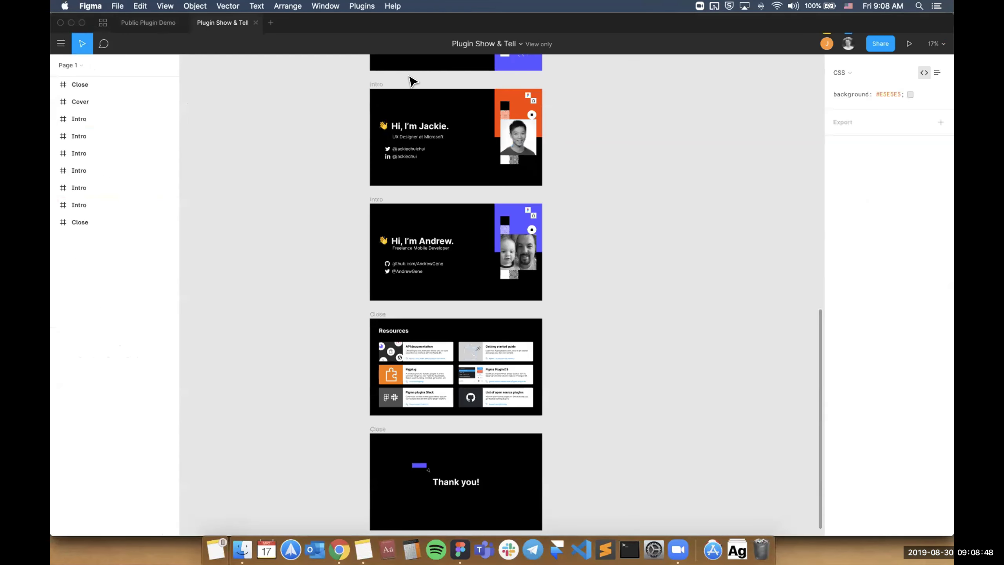
pyautogui.click(379, 85)
pyautogui.hotkey('shift', '2')
pyautogui.click(395, 87)
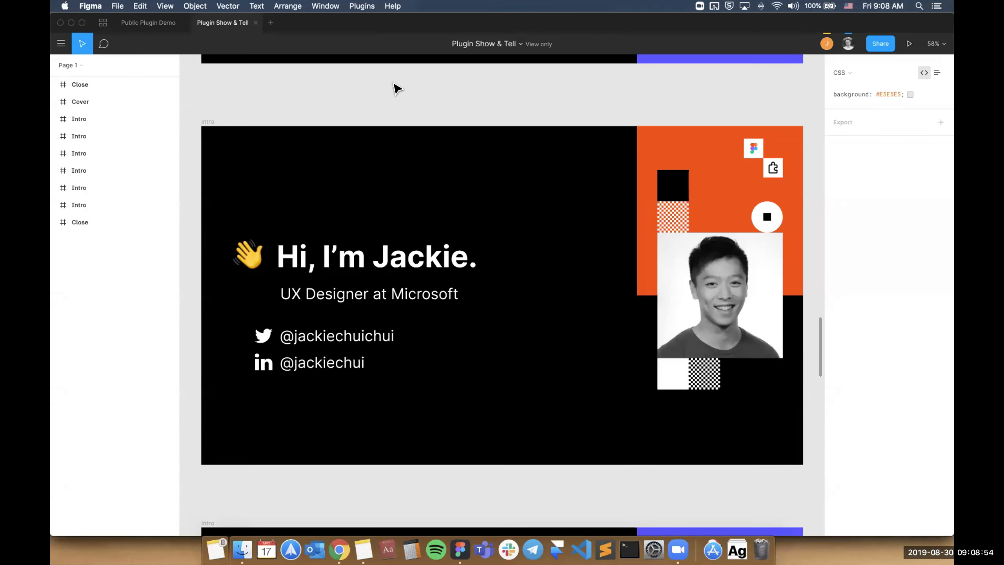
# Return to the publisher's plugin overview and point out the publisher's name above the plugin list.
pyautogui.click(104, 22)
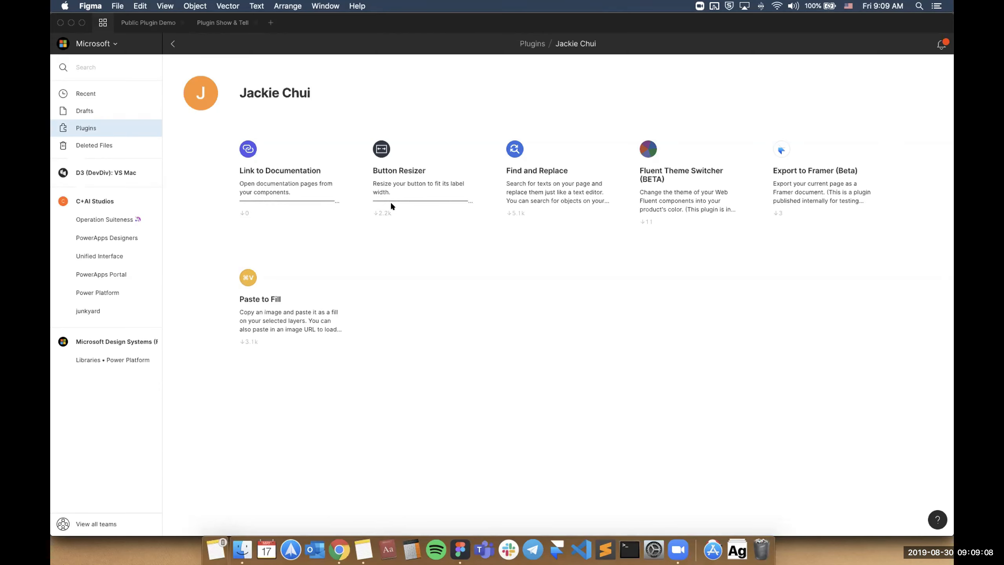
pyautogui.moveTo(240, 90); pyautogui.dragTo(311, 88)
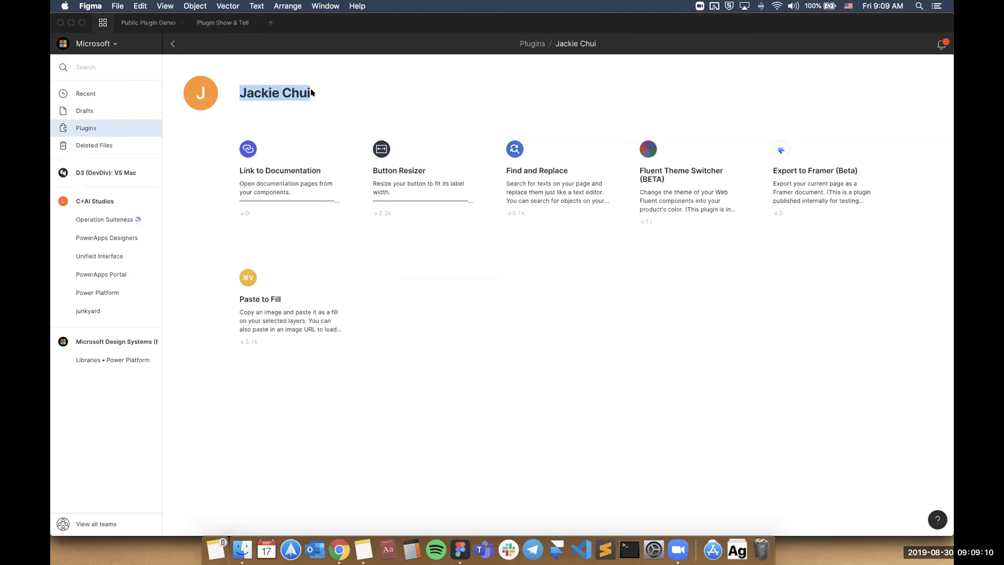
pyautogui.click(310, 88)
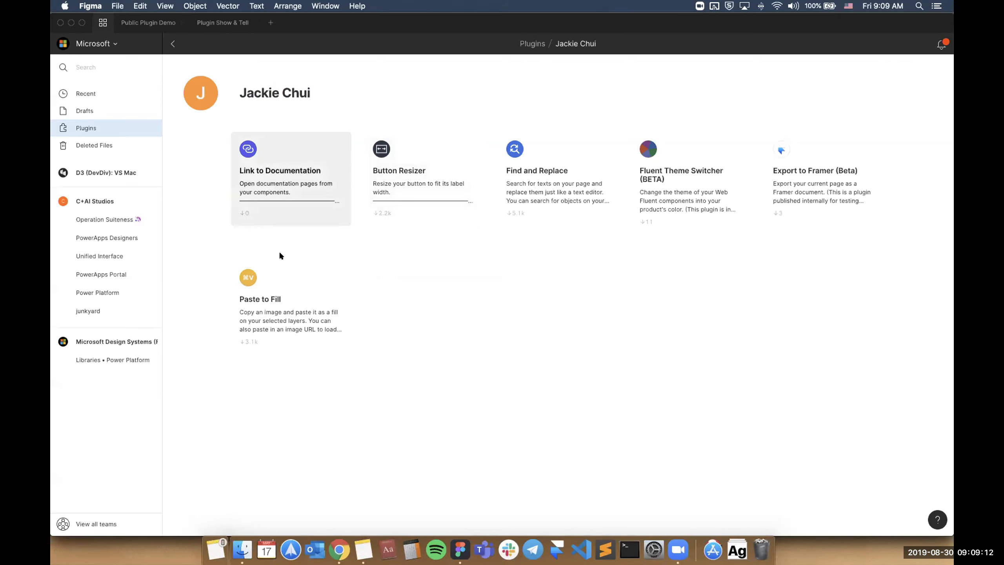
# Open the Paste to Fill page of the Public Plugin Demo file, view the Paste to Fill plugin's listing, and return to the demo page.
pyautogui.click(149, 23)
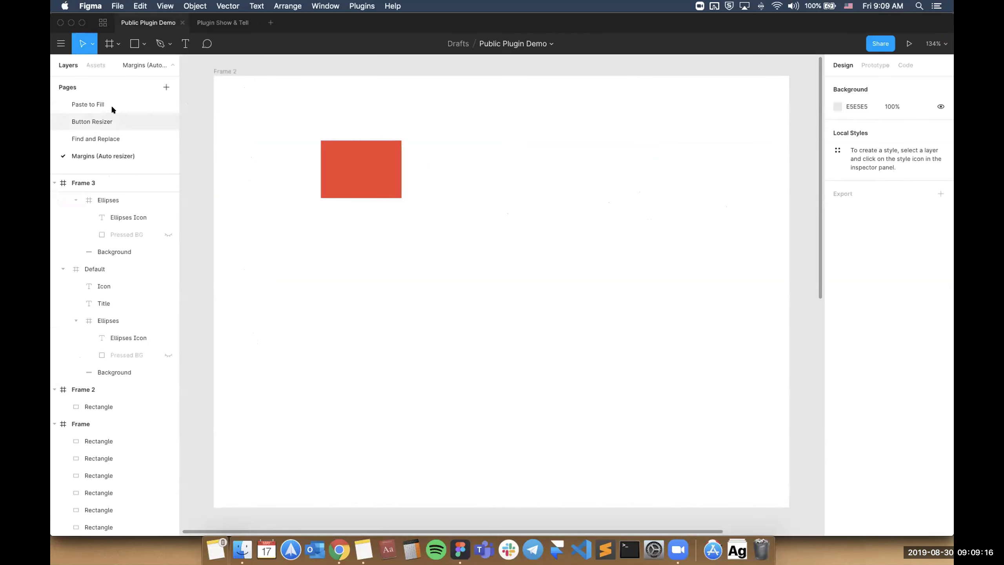
pyautogui.click(111, 105)
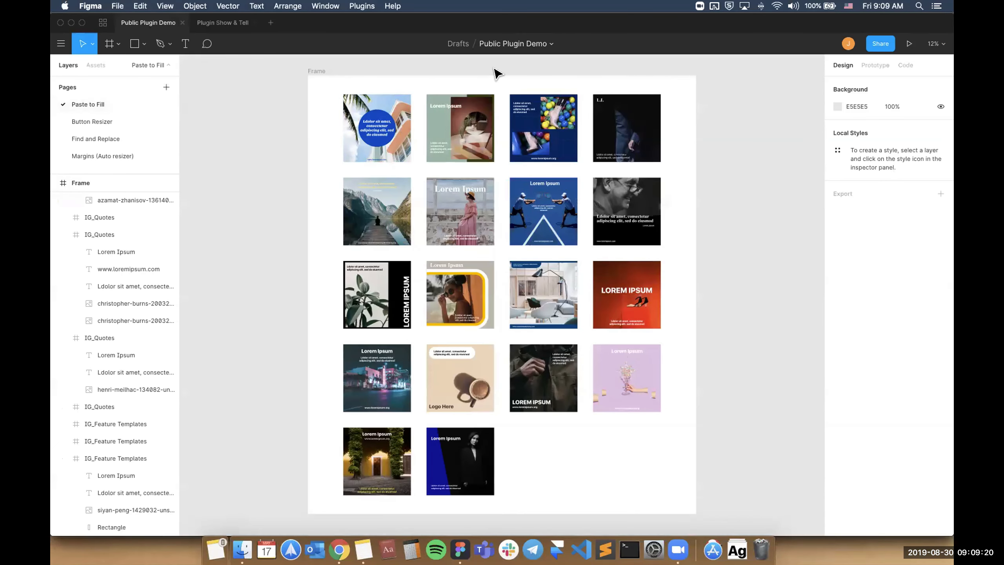
pyautogui.click(103, 23)
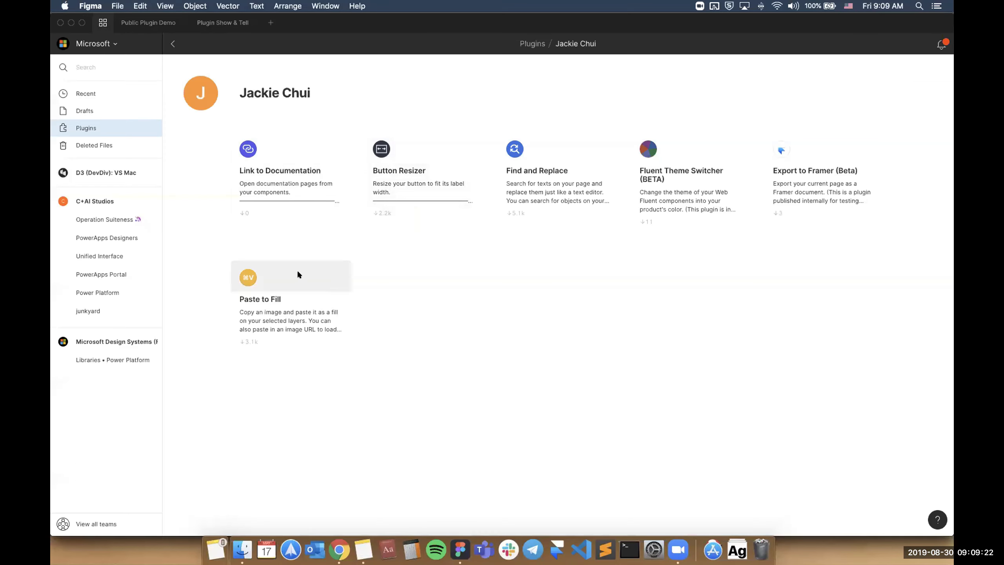
pyautogui.click(296, 270)
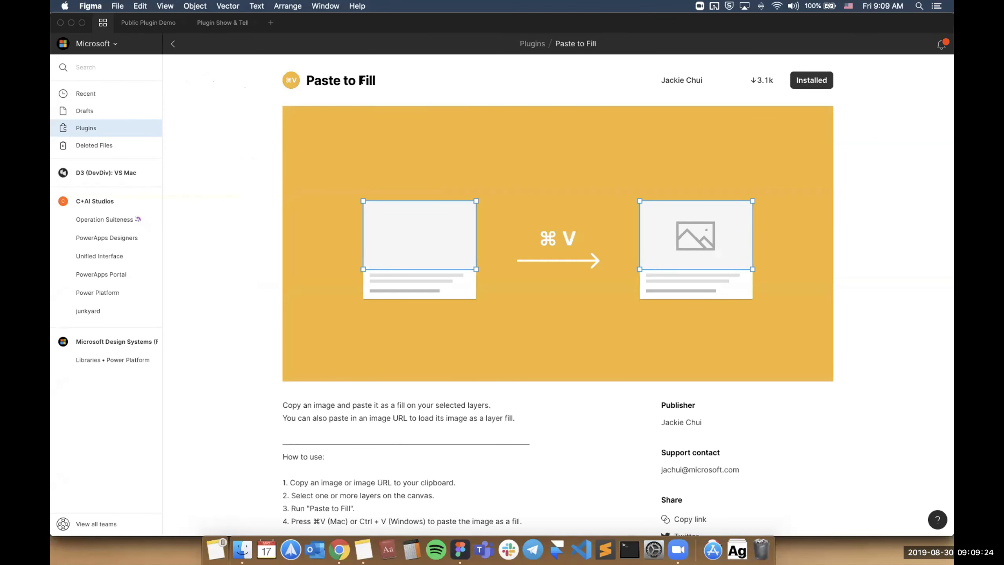
pyautogui.click(148, 22)
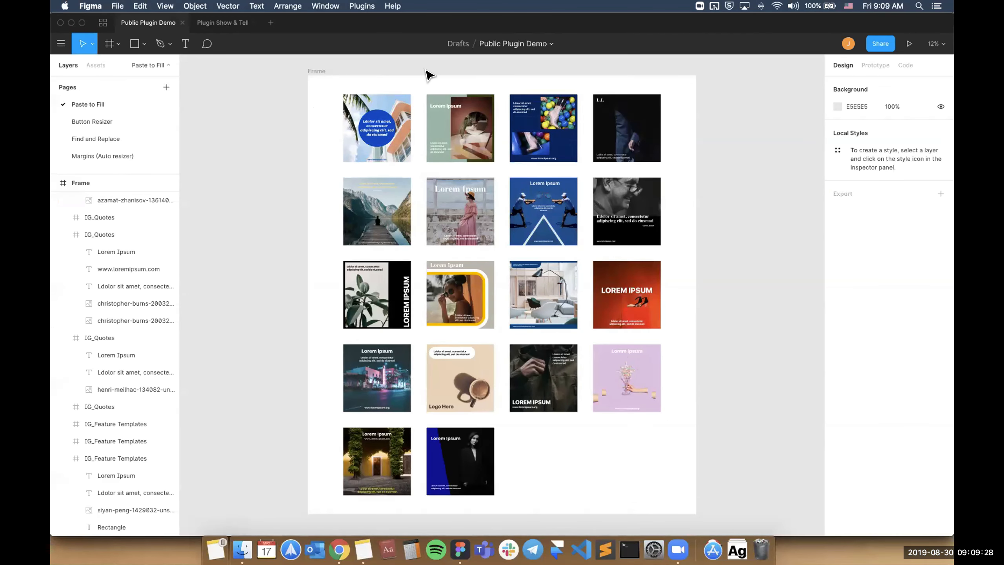
# Switch to Chrome and copy the enlarged image of the sitting tabby cat from the Google image results.
pyautogui.scroll(5, 429, 76)
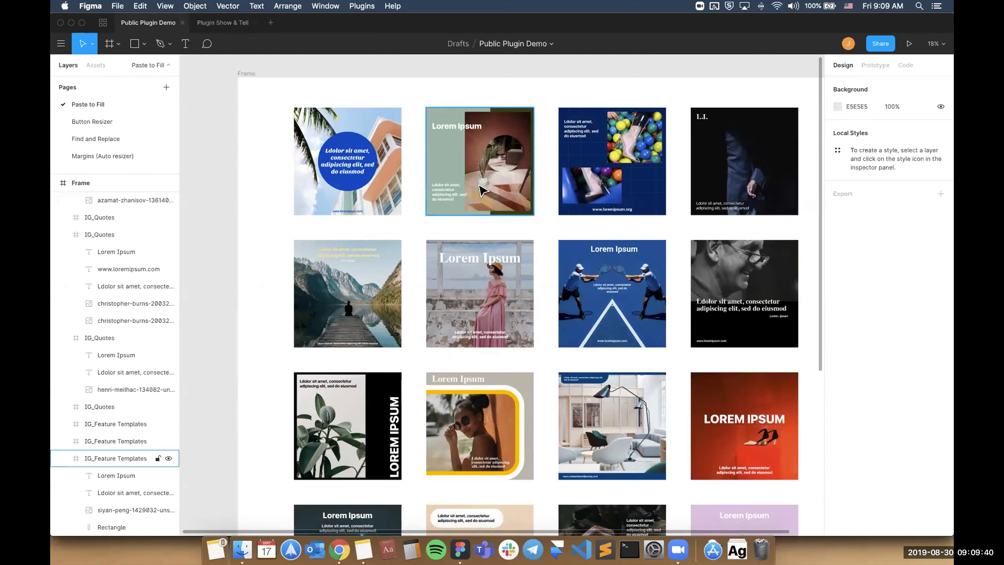
pyautogui.press('super+Tab')
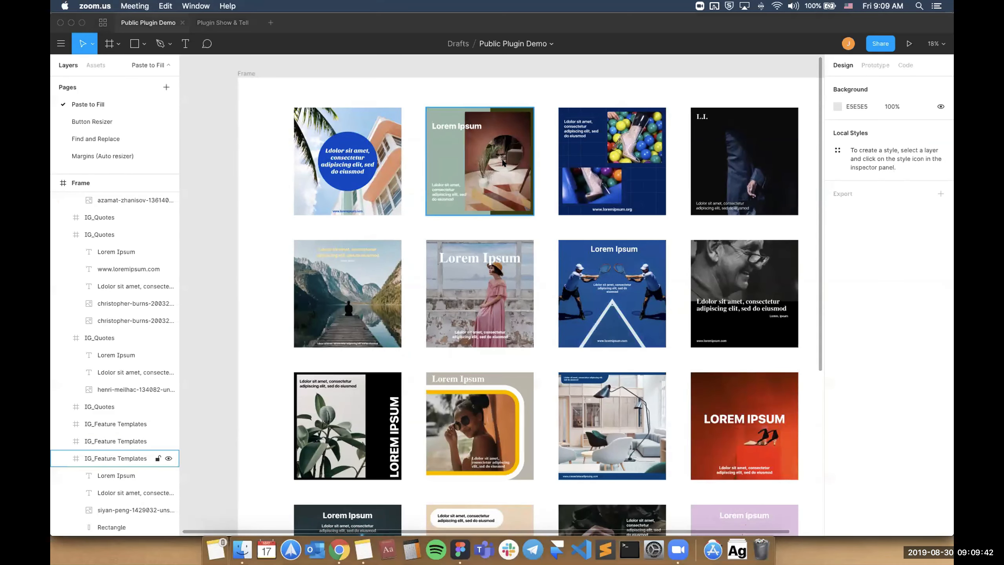
pyautogui.click(340, 549)
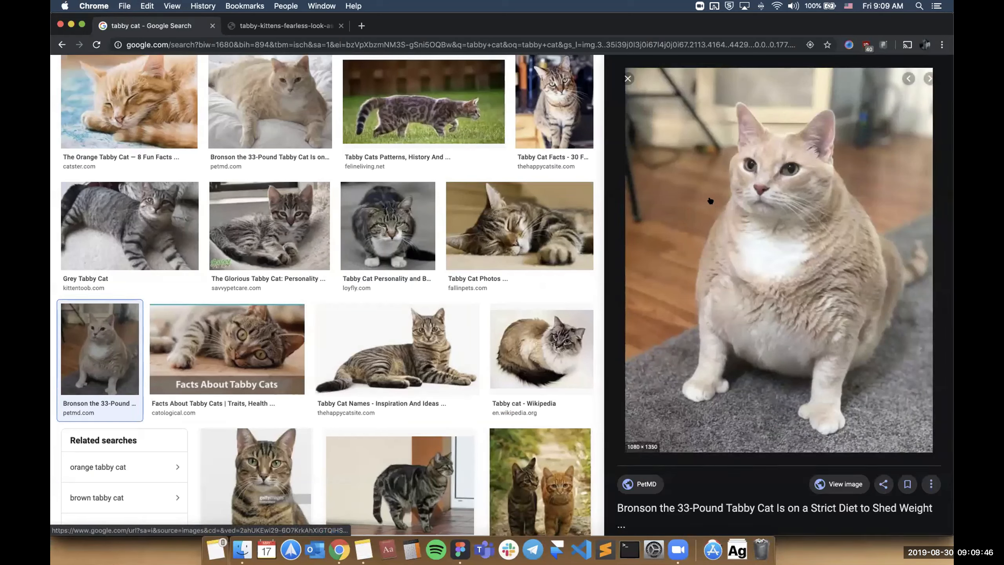
pyautogui.rightClick(698, 212)
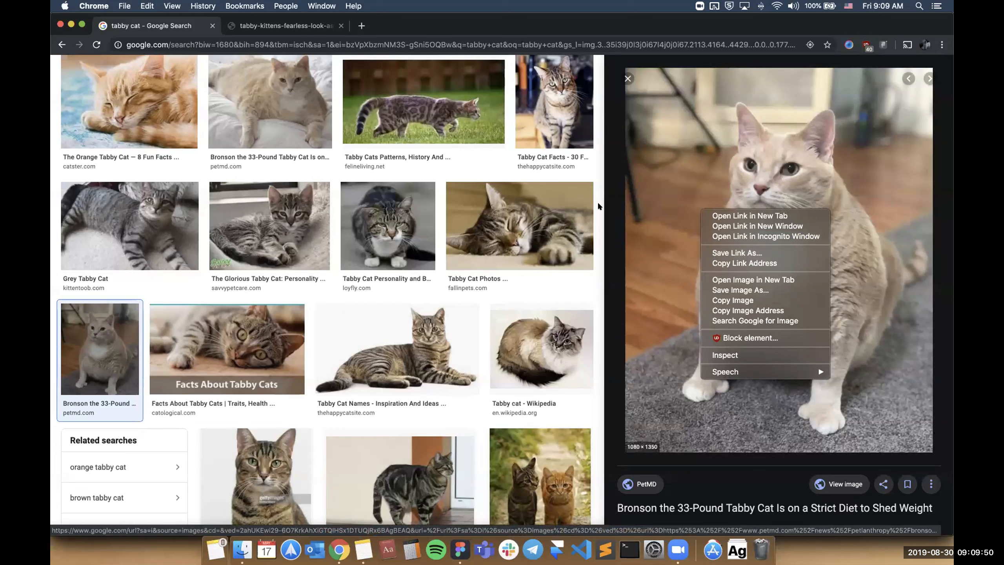
pyautogui.click(457, 154)
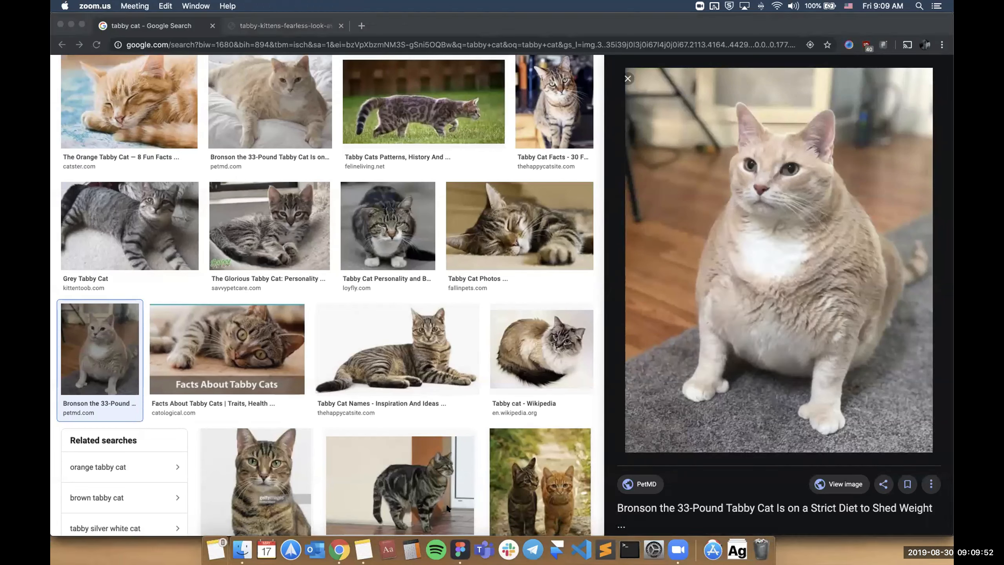
pyautogui.rightClick(658, 178)
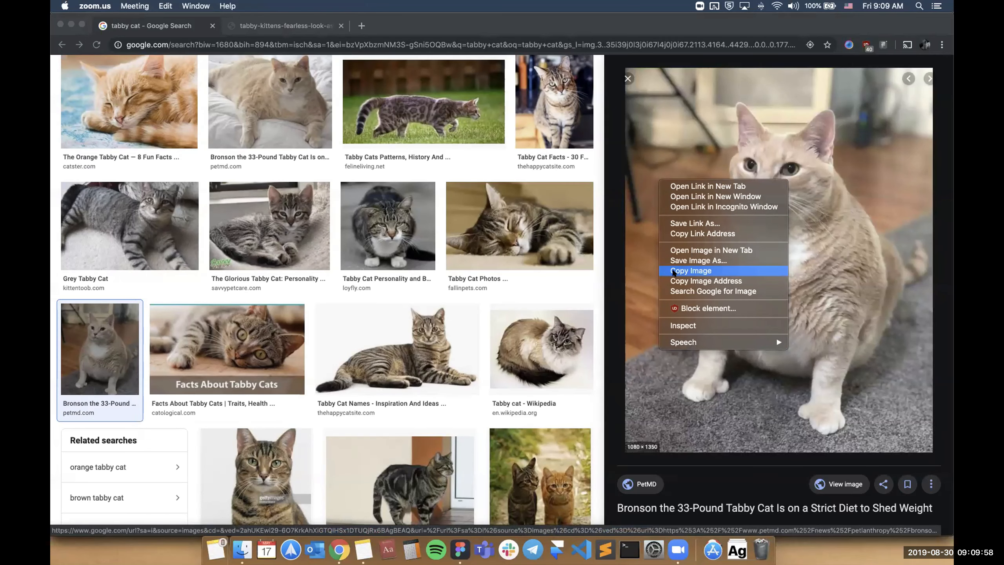
pyautogui.click(673, 271)
# Return to Figma and fill the photo layer of the green template in the first row with the copied cat image using Paste to Fill.
pyautogui.click(460, 549)
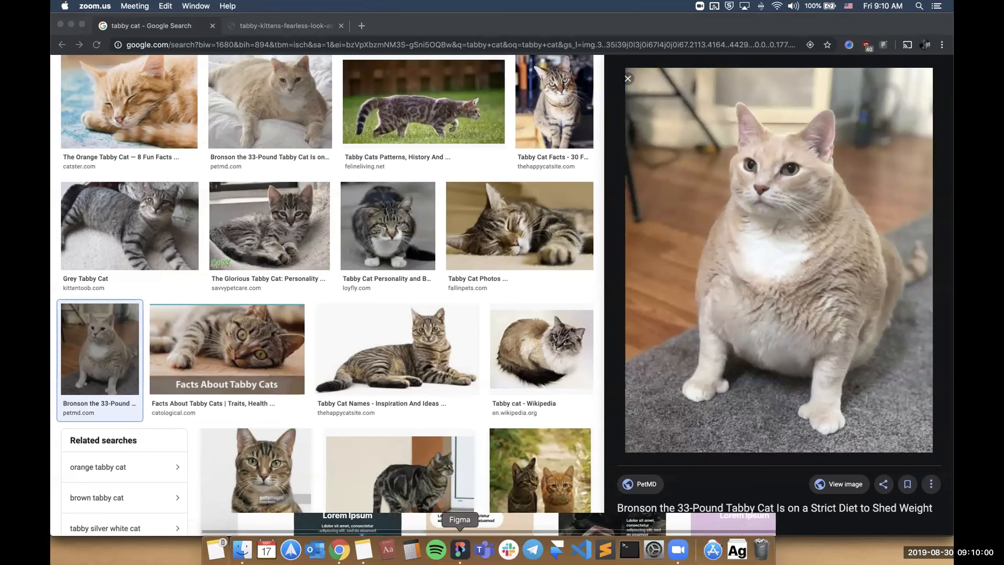
pyautogui.click(514, 130)
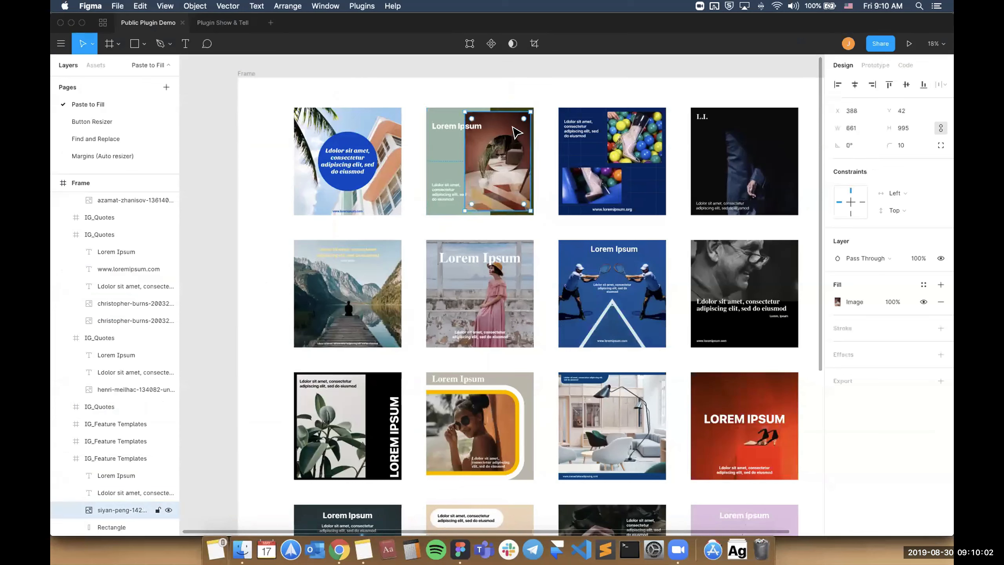
pyautogui.press('super+slash')
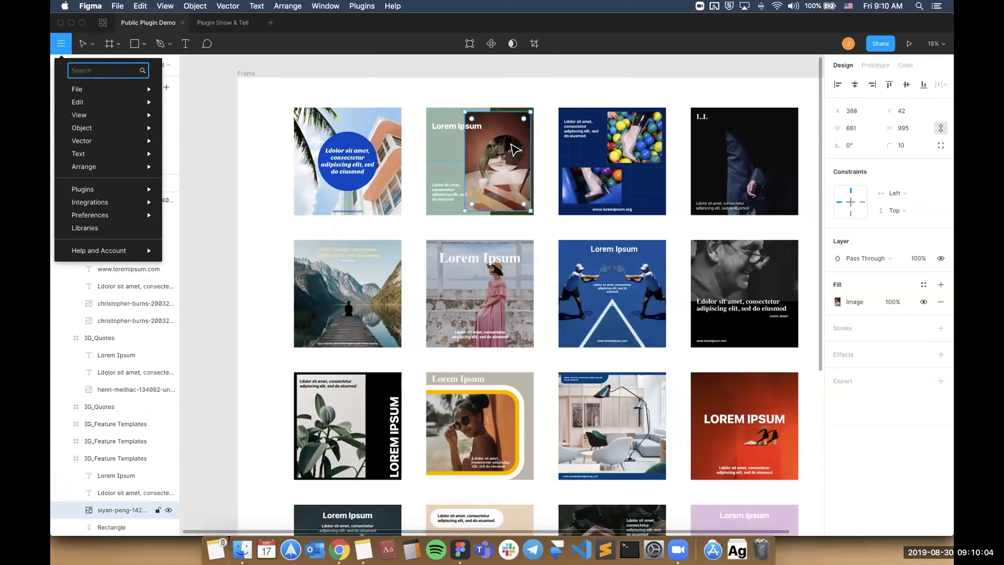
pyautogui.write('fill')
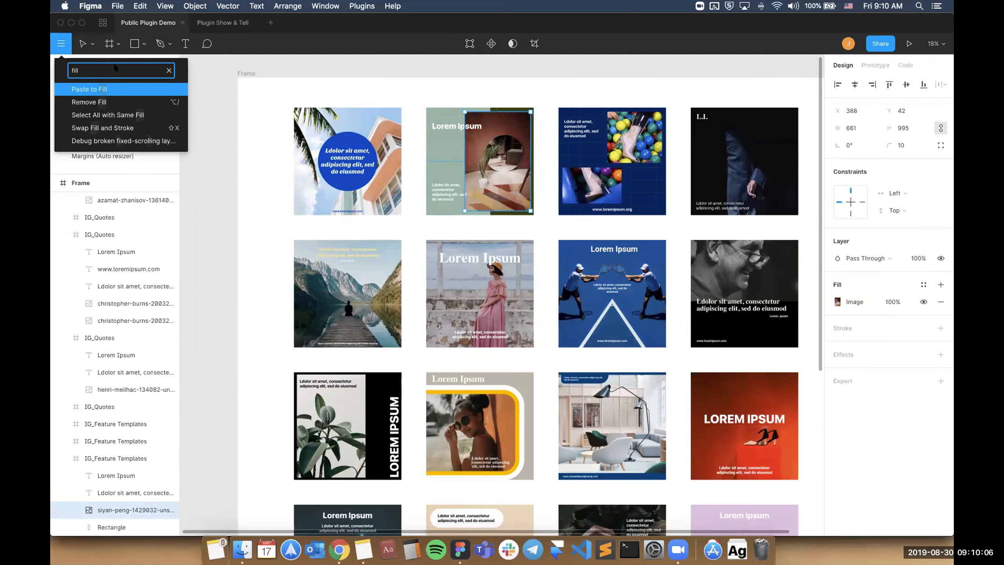
pyautogui.click(106, 88)
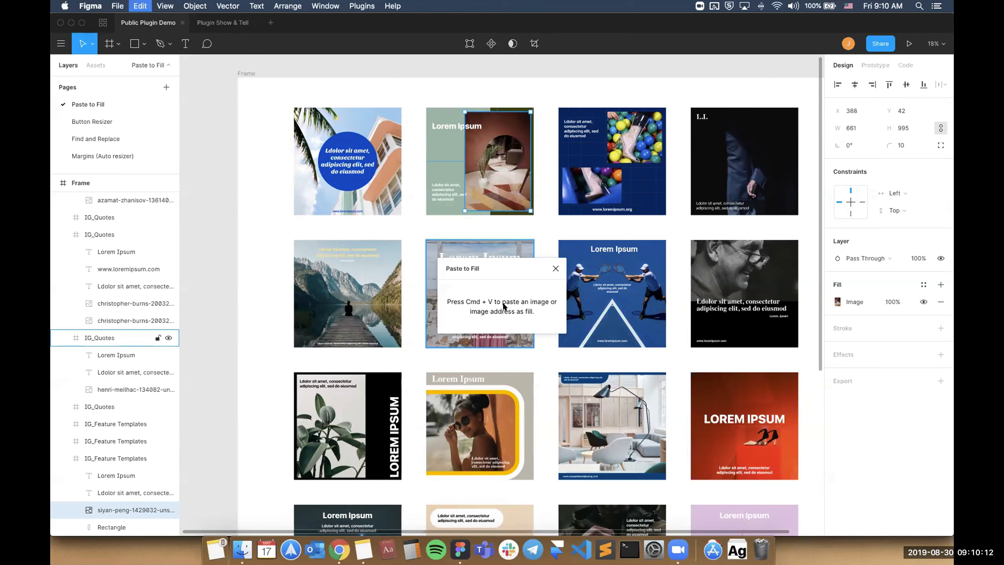
pyautogui.press('super+v')
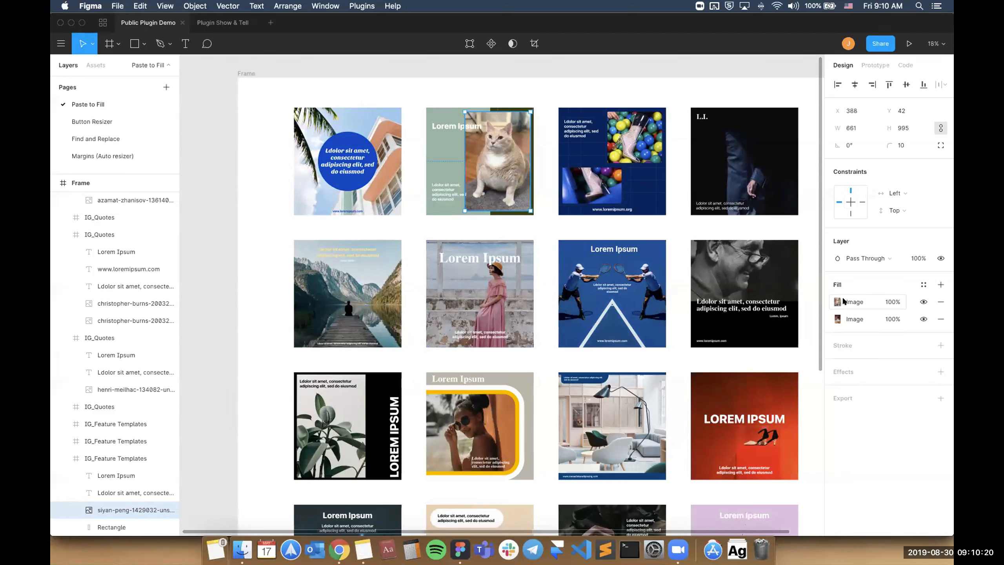
# Toggle the pasted cat fill's visibility off and on to compare it with the original image fill underneath.
pyautogui.click(924, 302)
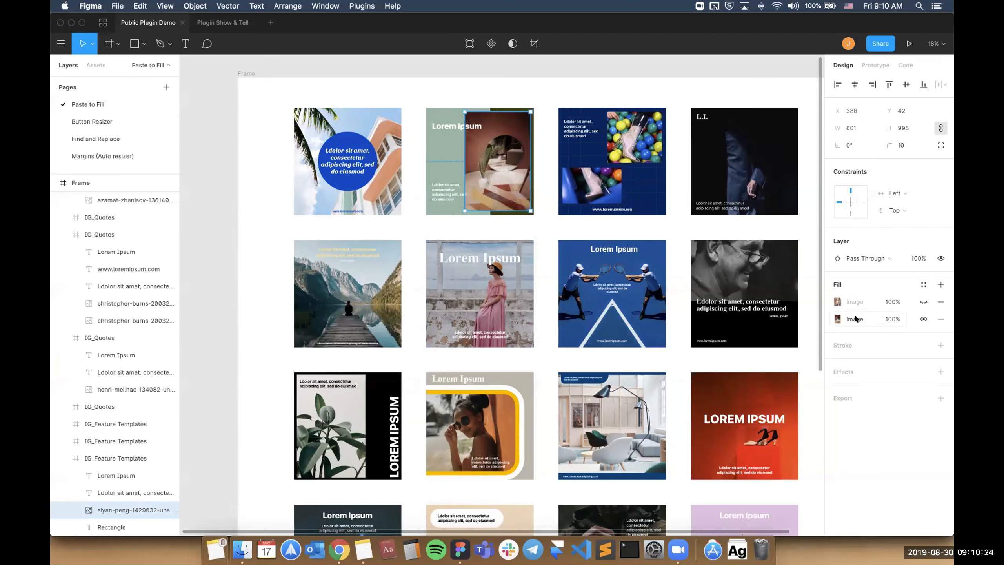
pyautogui.click(923, 302)
pyautogui.click(924, 302)
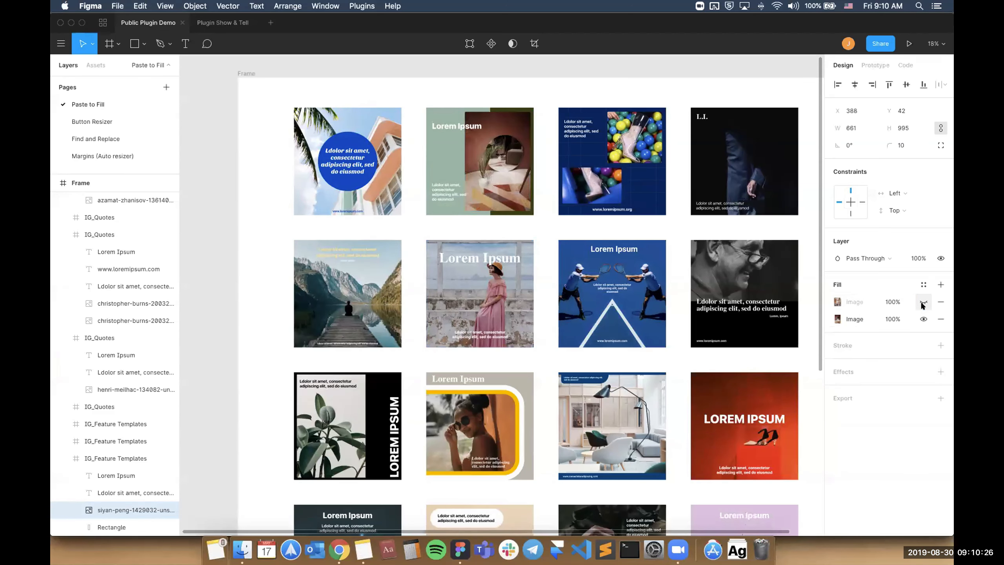
pyautogui.click(924, 302)
pyautogui.click(923, 302)
pyautogui.click(924, 302)
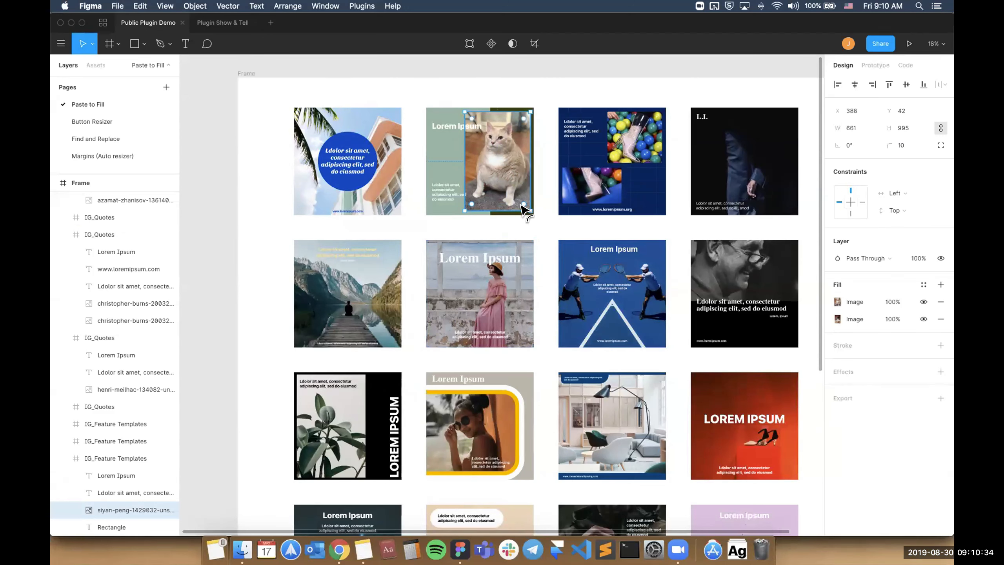
# Fill both mirrored photo layers of the blue template in the second row with the copied cat image using Paste to Fill.
pyautogui.keyDown('super'); pyautogui.click(642, 281); pyautogui.keyUp('super')
pyautogui.keyDown('shift'); pyautogui.keyDown('super'); pyautogui.click(643, 280); pyautogui.keyUp('super'); pyautogui.keyUp('shift')
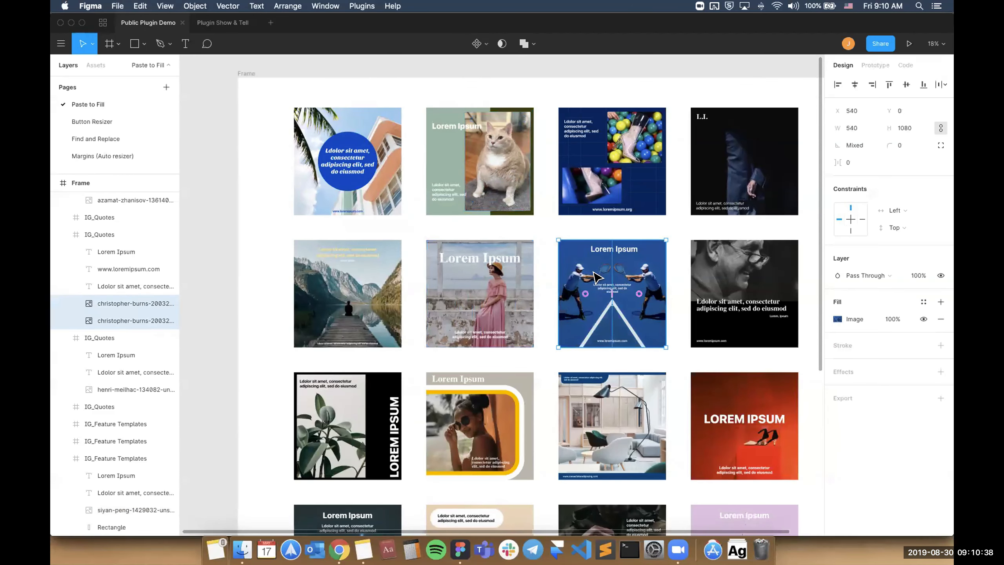
pyautogui.press('super+slash')
pyautogui.write('fill')
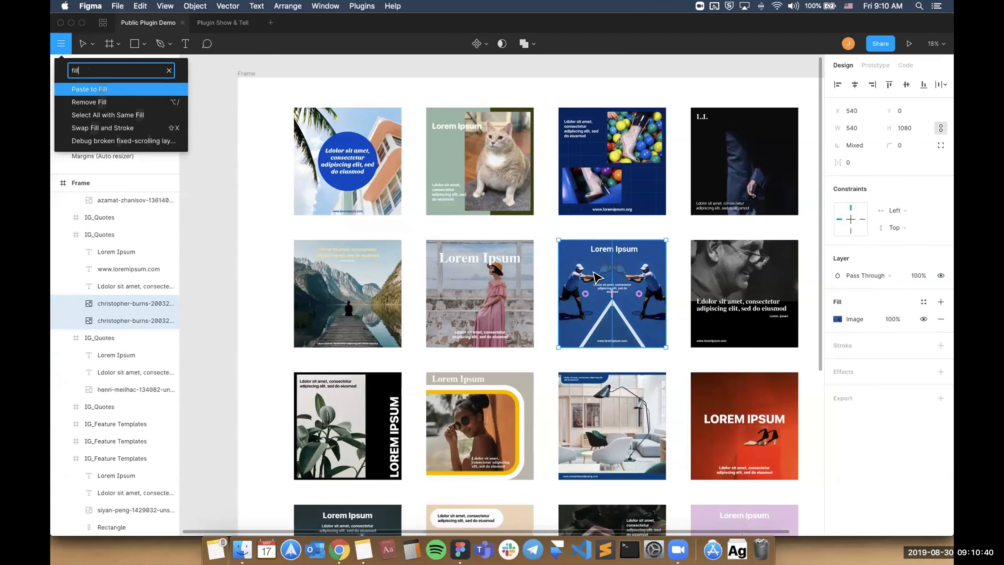
pyautogui.press('Return')
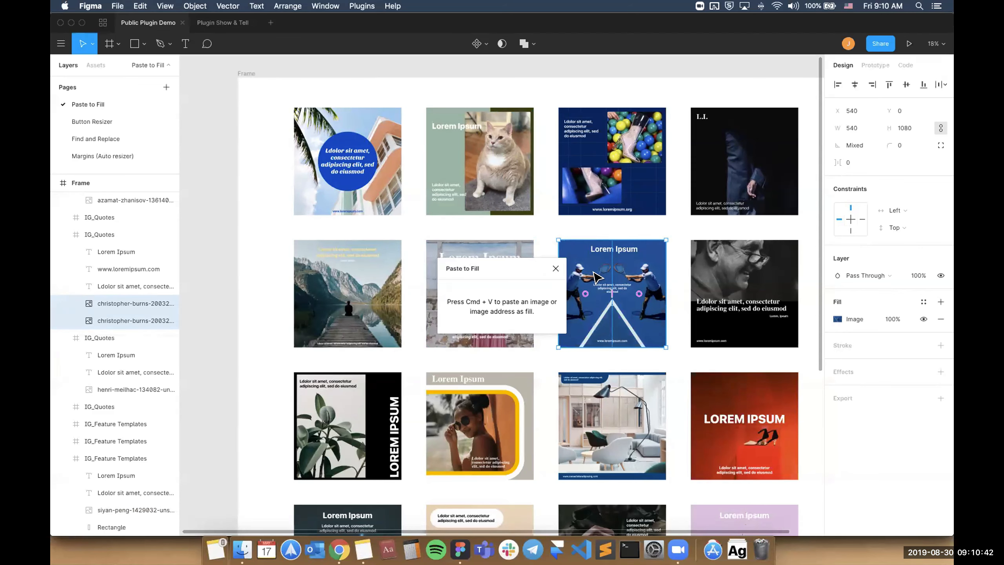
pyautogui.press('super+v')
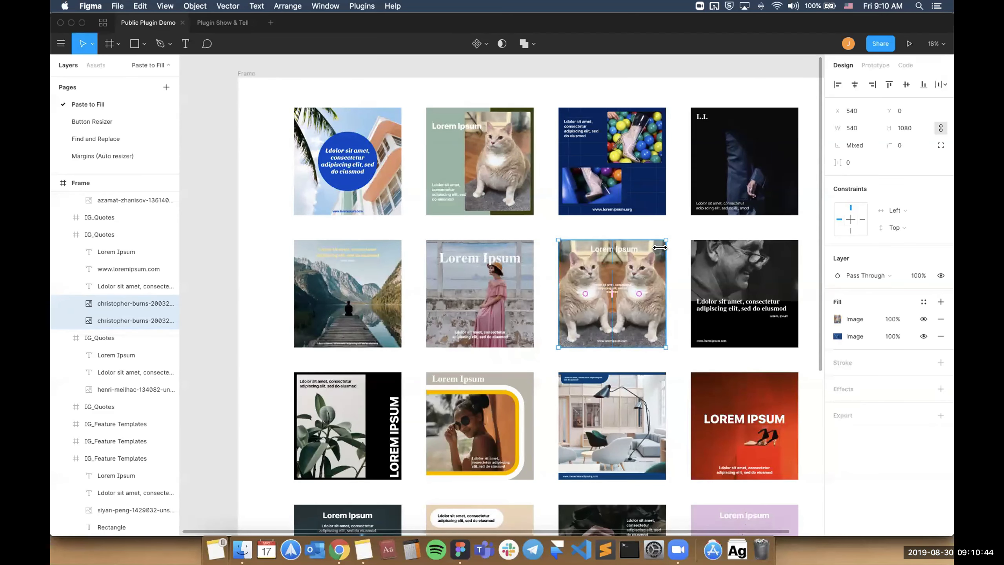
pyautogui.click(677, 262)
pyautogui.scroll(3, 678, 261)
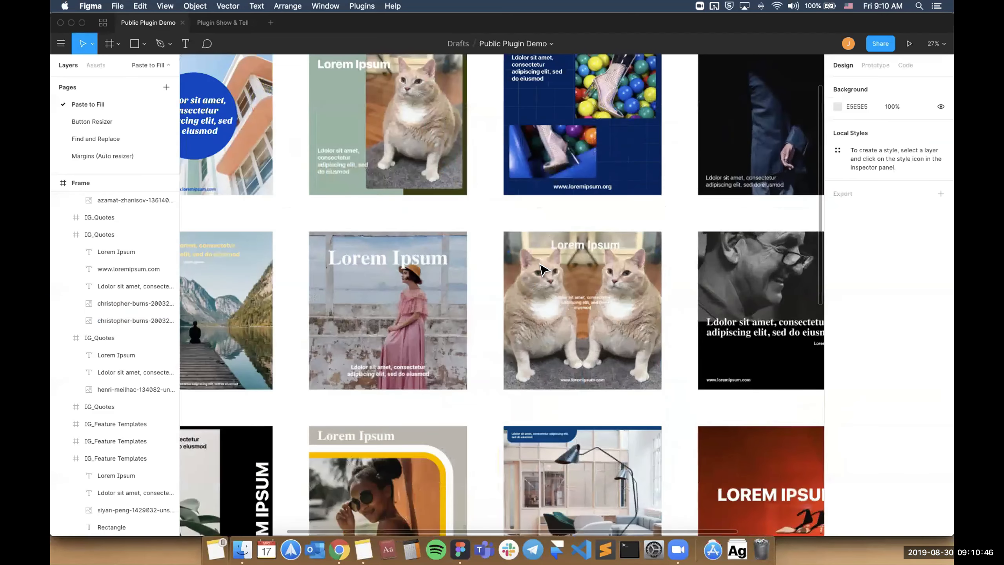
pyautogui.scroll(3, 551, 280)
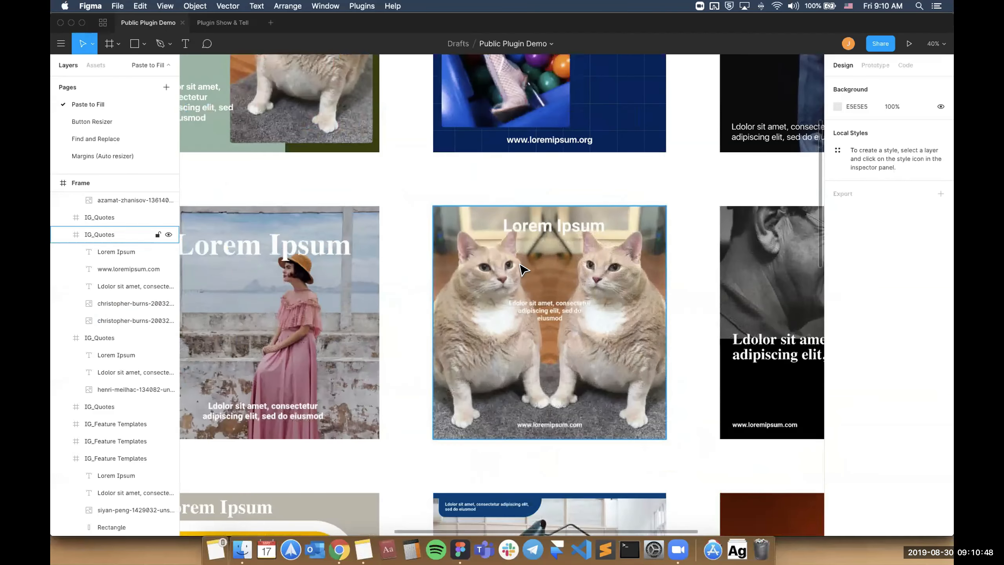
pyautogui.scroll(-3, 565, 277)
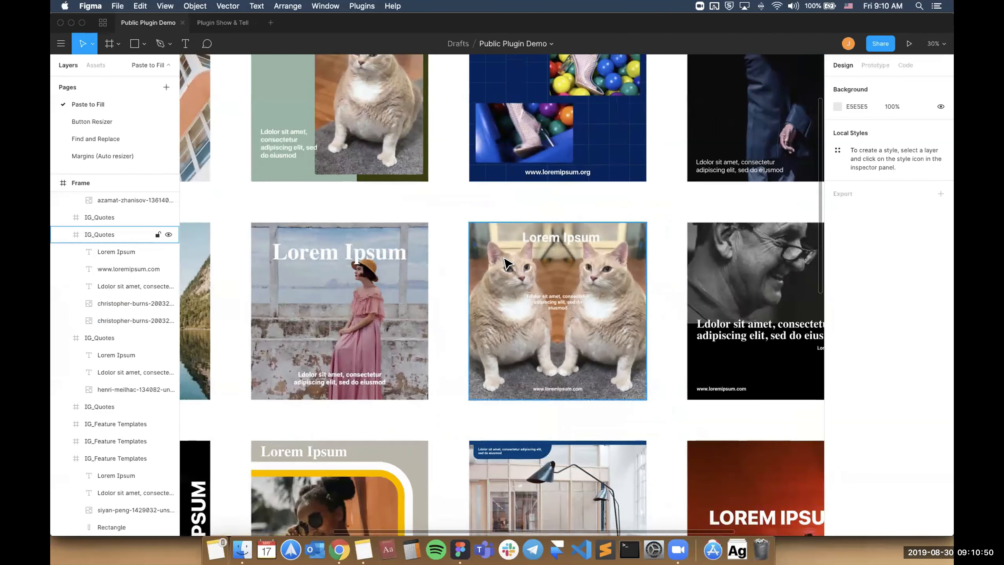
pyautogui.scroll(-2, 328, 262)
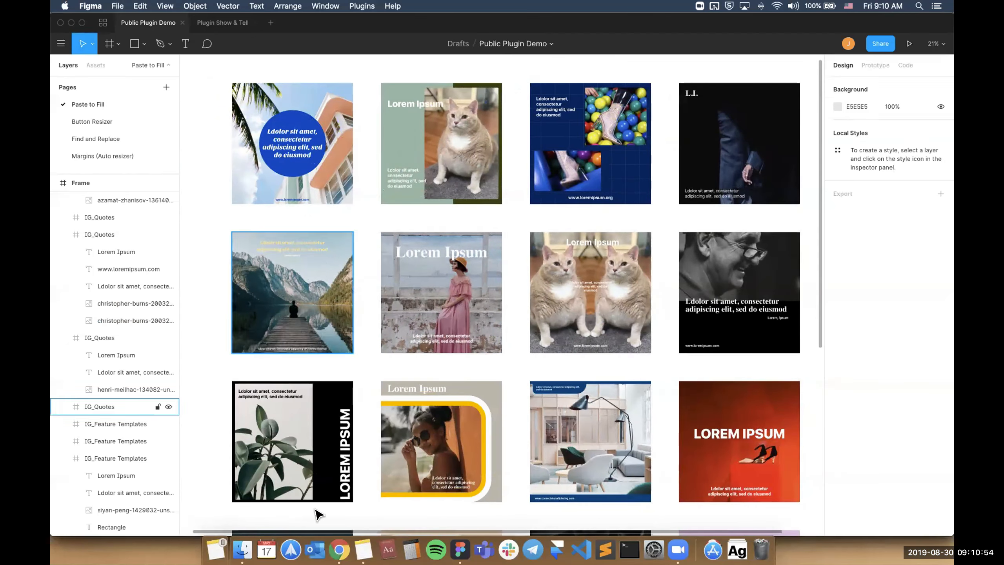
# Switch to Chrome and copy the image address of the walking tabby kitten picture opened on its own.
pyautogui.click(339, 549)
pyautogui.click(277, 31)
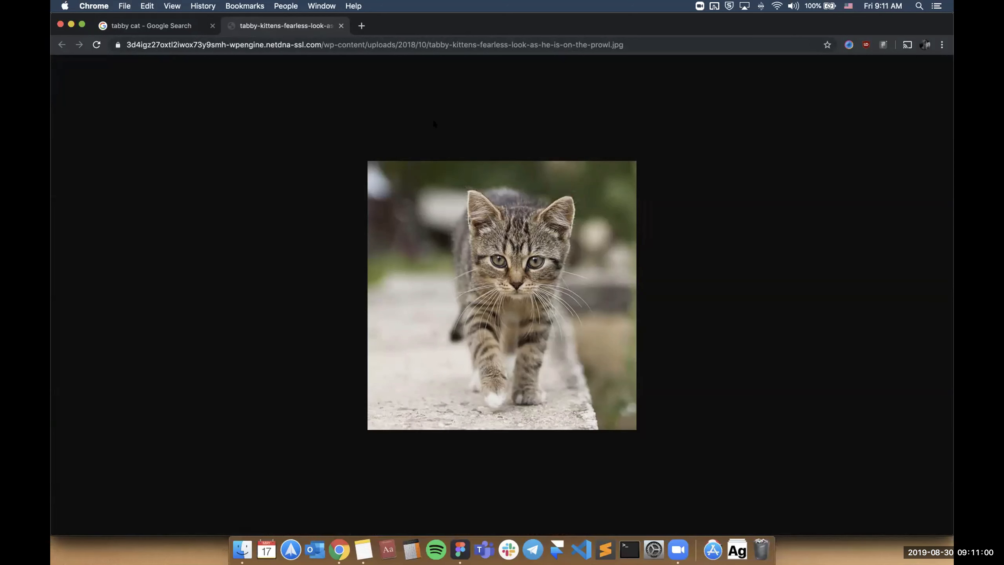
pyautogui.click(481, 42)
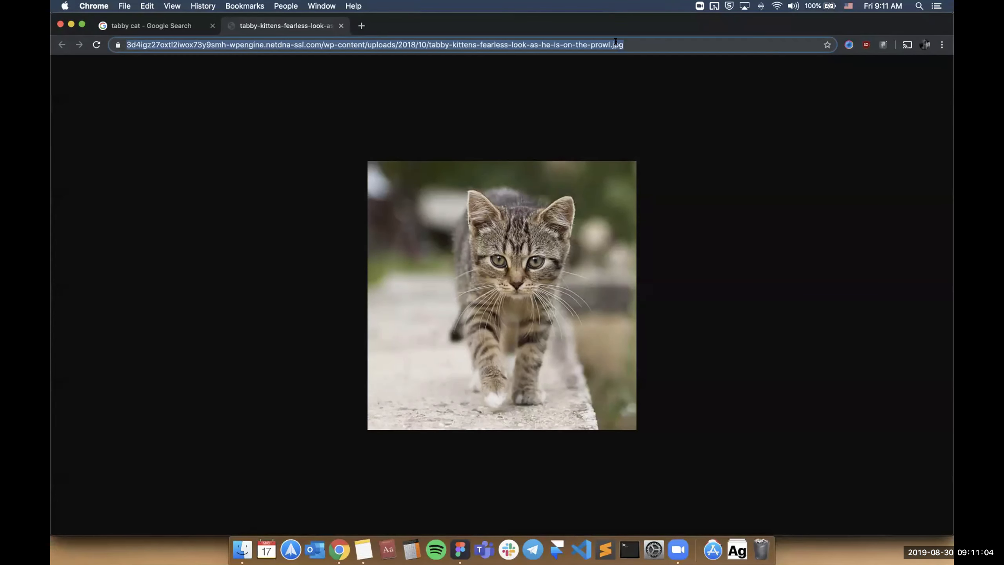
# Return to Figma and fill the pink-dress photo layer in the second row from the copied image URL using Paste to Fill.
pyautogui.press('super+Tab')
pyautogui.scroll(-2, 486, 235)
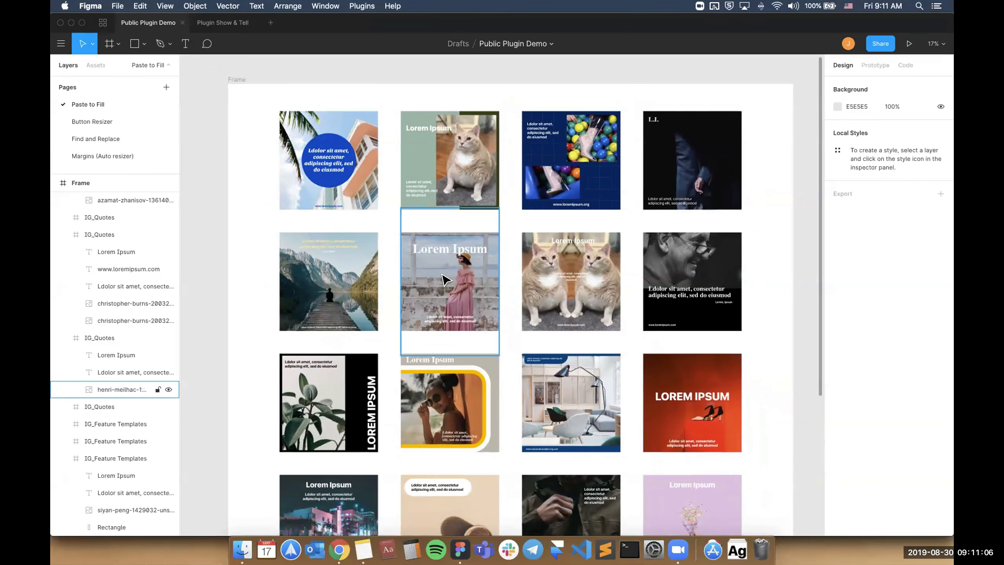
pyautogui.keyDown('super'); pyautogui.click(442, 275); pyautogui.keyUp('super')
pyautogui.press('super+slash')
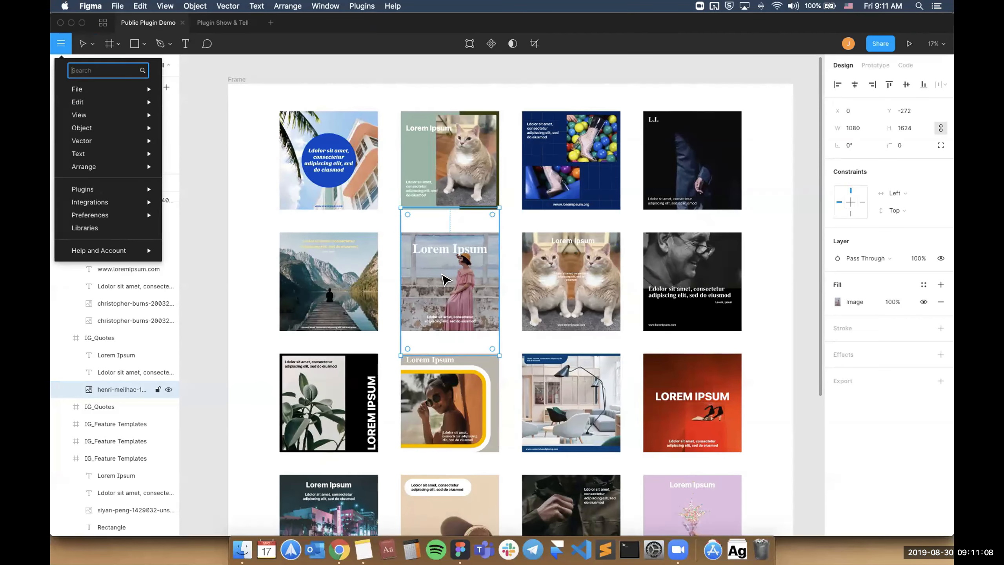
pyautogui.write('paste')
pyautogui.press('Return')
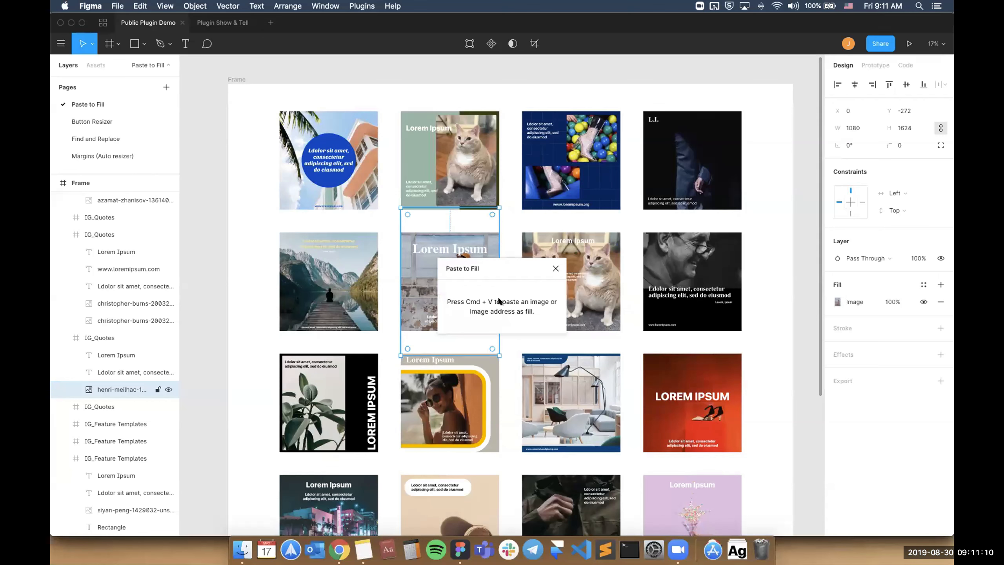
pyautogui.press('super+v')
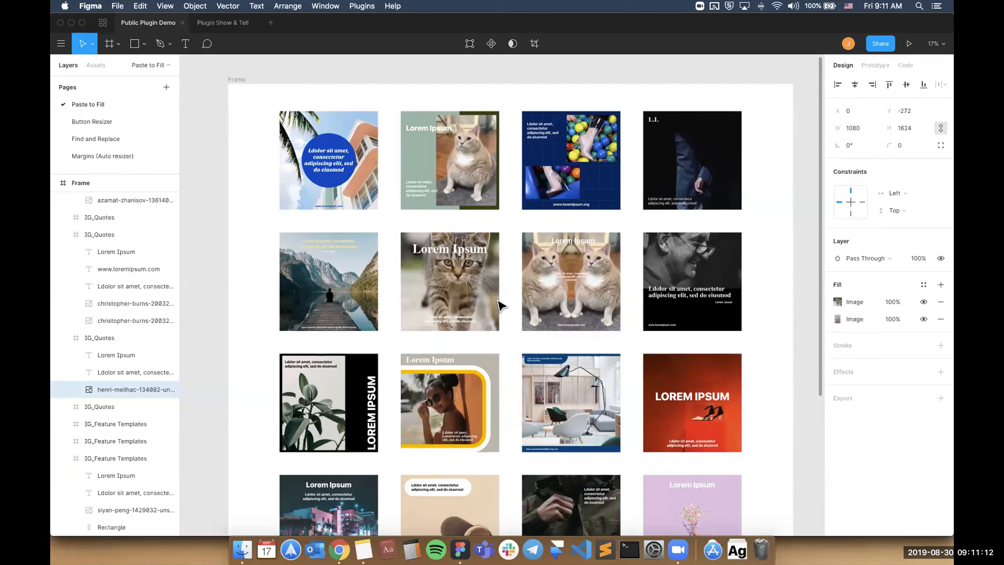
# Fill the lake, plant, sunglasses, office-chair and black-and-white portrait photo layers together from the copied kitten image URL using Paste to Fill.
pyautogui.keyDown('super'); pyautogui.click(351, 302); pyautogui.keyUp('super')
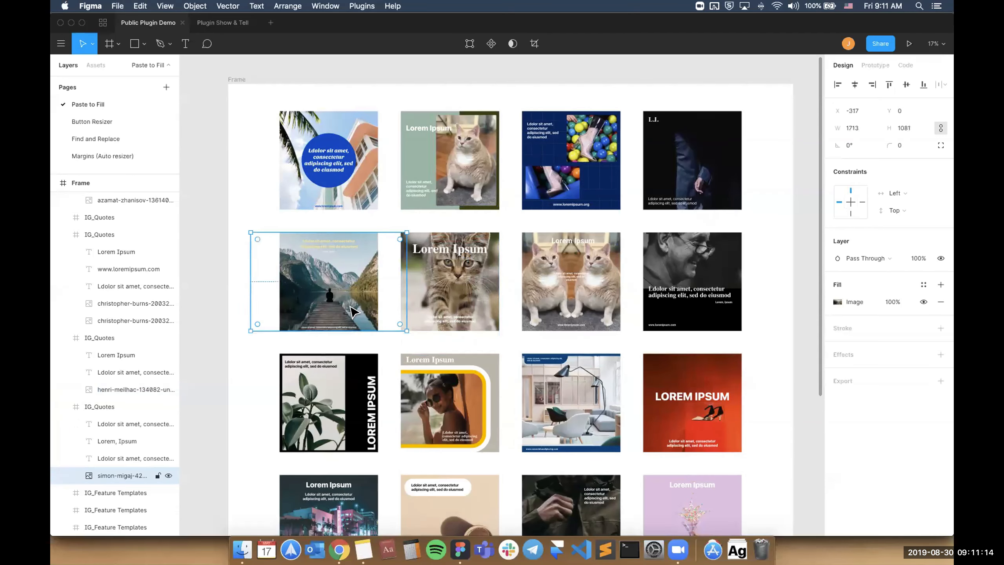
pyautogui.keyDown('shift'); pyautogui.keyDown('super'); pyautogui.click(324, 411); pyautogui.keyUp('super'); pyautogui.keyUp('shift')
pyautogui.keyDown('shift'); pyautogui.keyDown('super'); pyautogui.click(461, 405); pyautogui.keyUp('super'); pyautogui.keyUp('shift')
pyautogui.keyDown('shift'); pyautogui.keyDown('super'); pyautogui.click(550, 401); pyautogui.keyUp('super'); pyautogui.keyUp('shift')
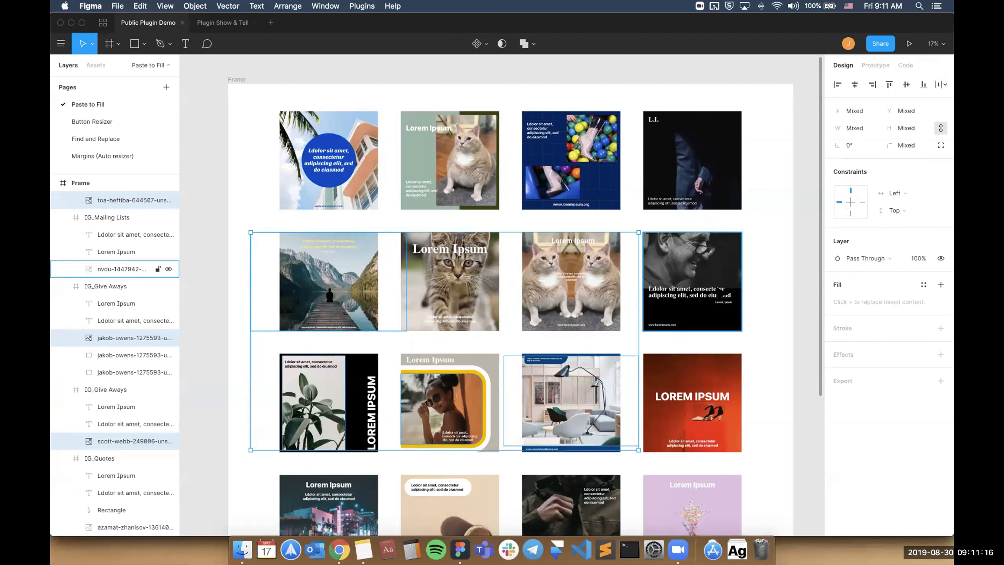
pyautogui.keyDown('shift'); pyautogui.keyDown('super'); pyautogui.click(708, 270); pyautogui.keyUp('super'); pyautogui.keyUp('shift')
pyautogui.press('super+slash')
pyautogui.write('pa')
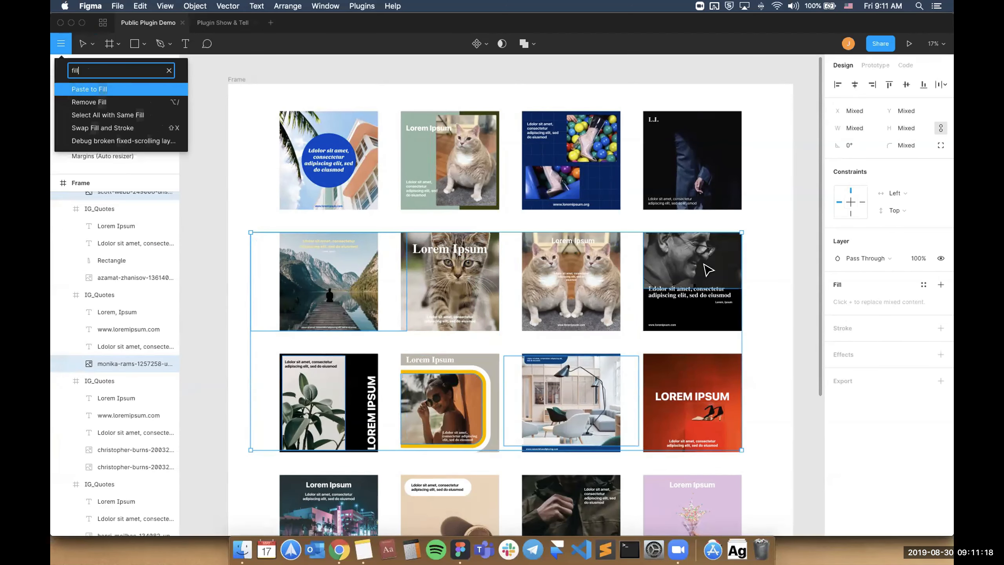
pyautogui.press('Return')
pyautogui.press('super+v')
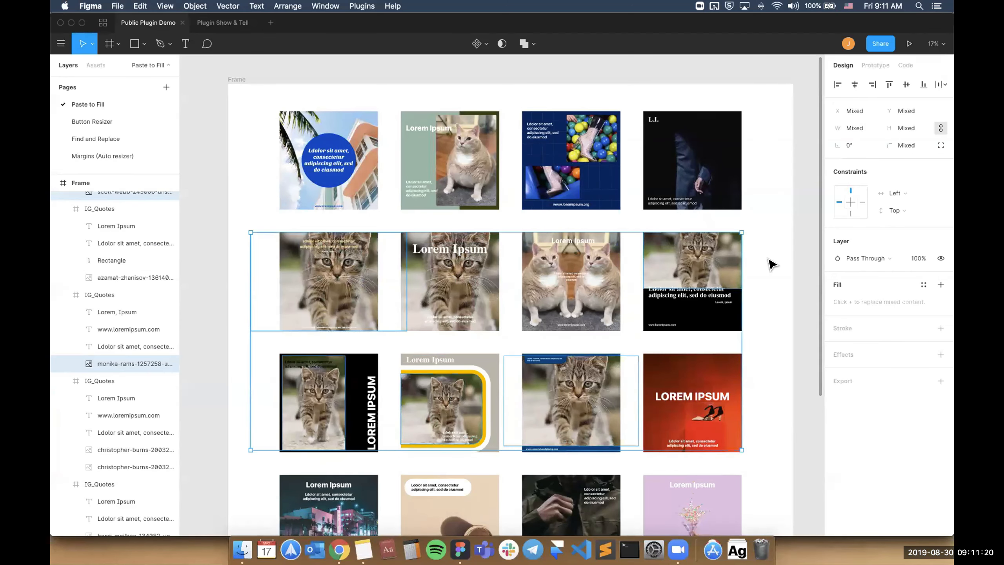
pyautogui.click(769, 263)
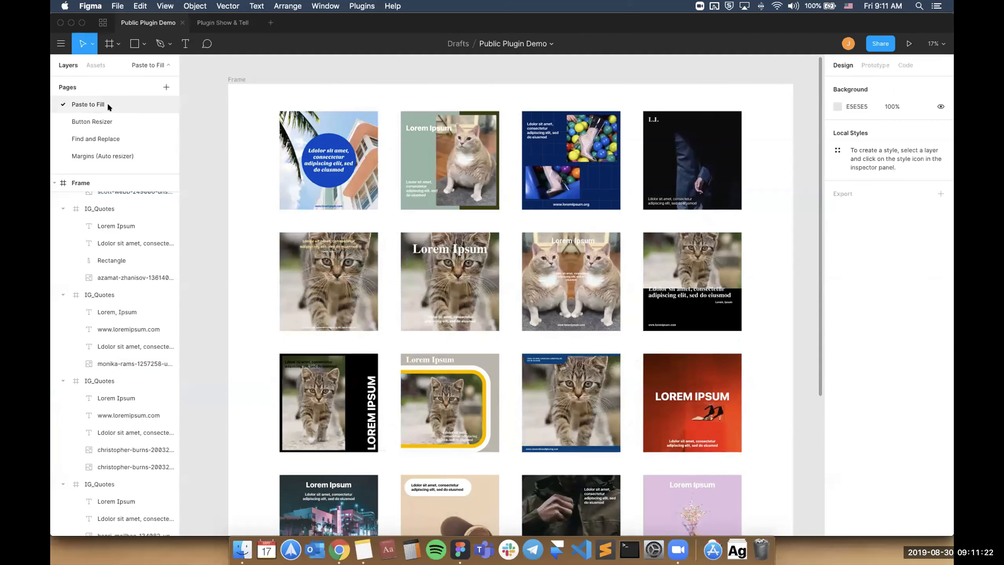
# Go back from the Paste to Fill page to the publisher's plugin list and view the Button Resizer plugin page.
pyautogui.click(104, 22)
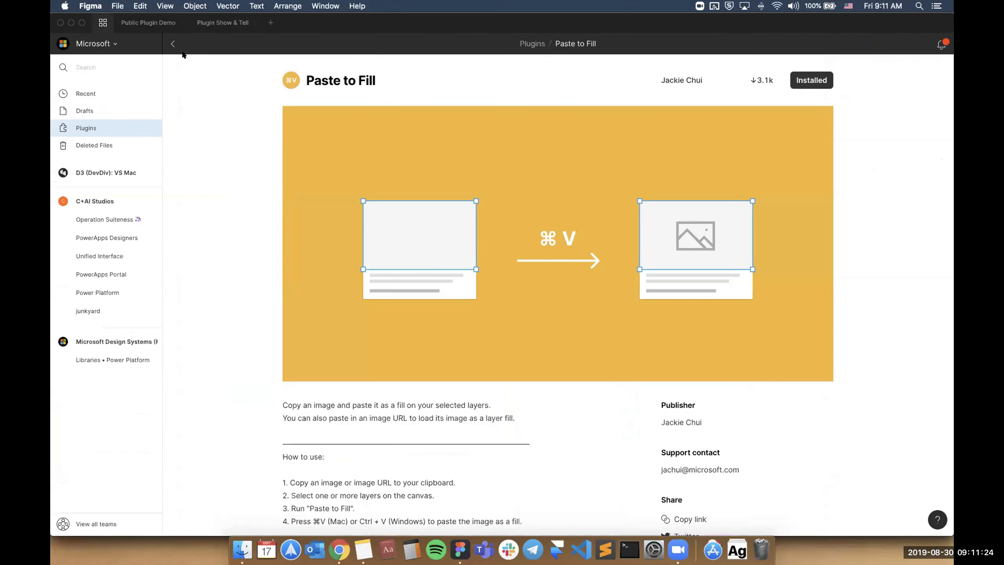
pyautogui.click(173, 44)
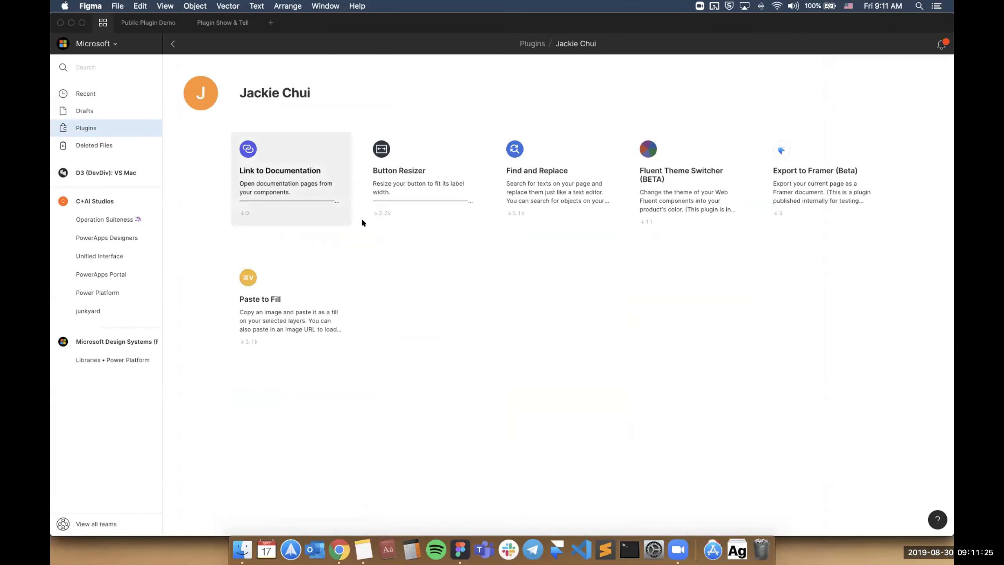
pyautogui.click(438, 206)
pyautogui.moveTo(384, 76); pyautogui.dragTo(322, 79)
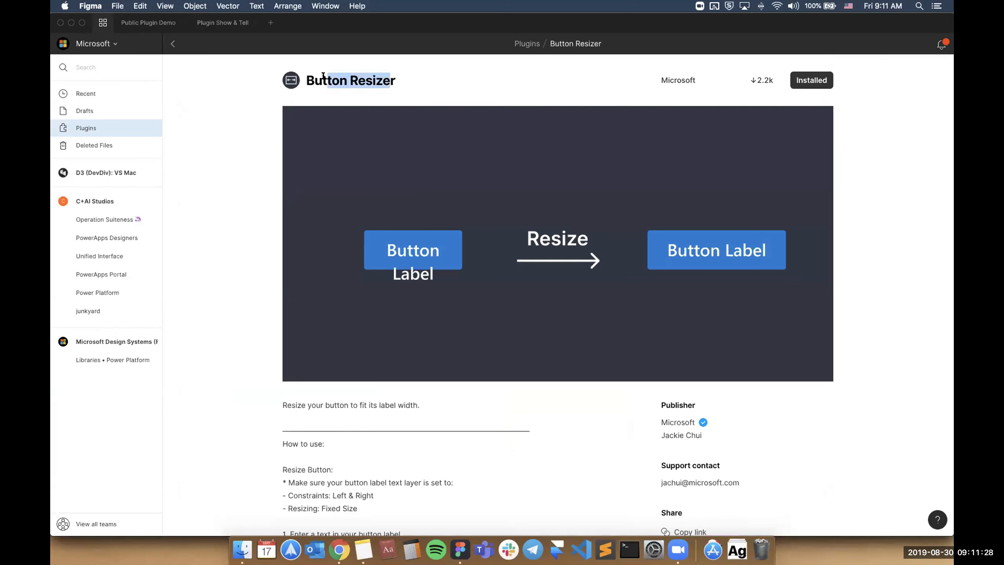
# Open the Button Resizer page of the Public Plugin Demo file and select the blue button.
pyautogui.click(147, 22)
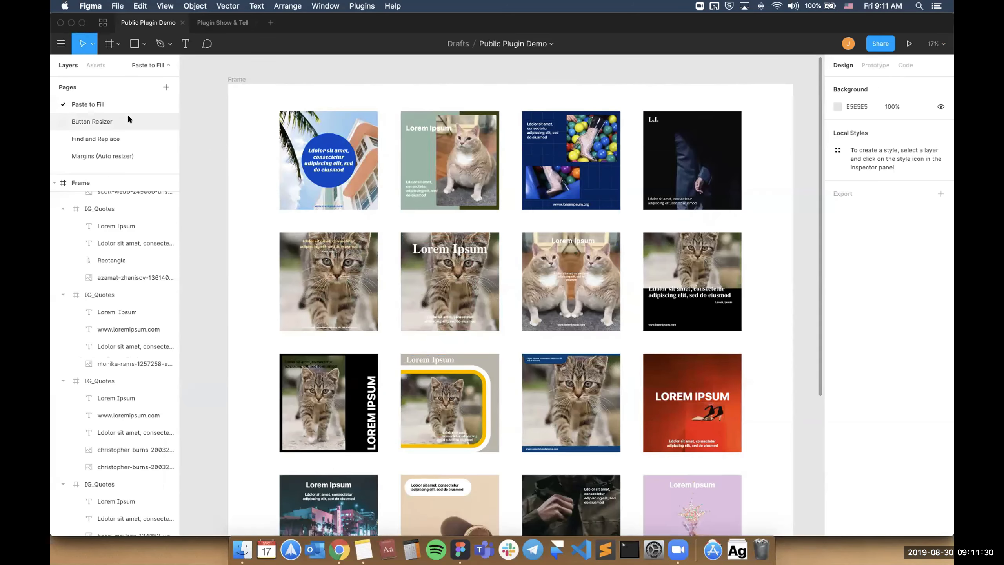
pyautogui.click(127, 119)
pyautogui.click(440, 256)
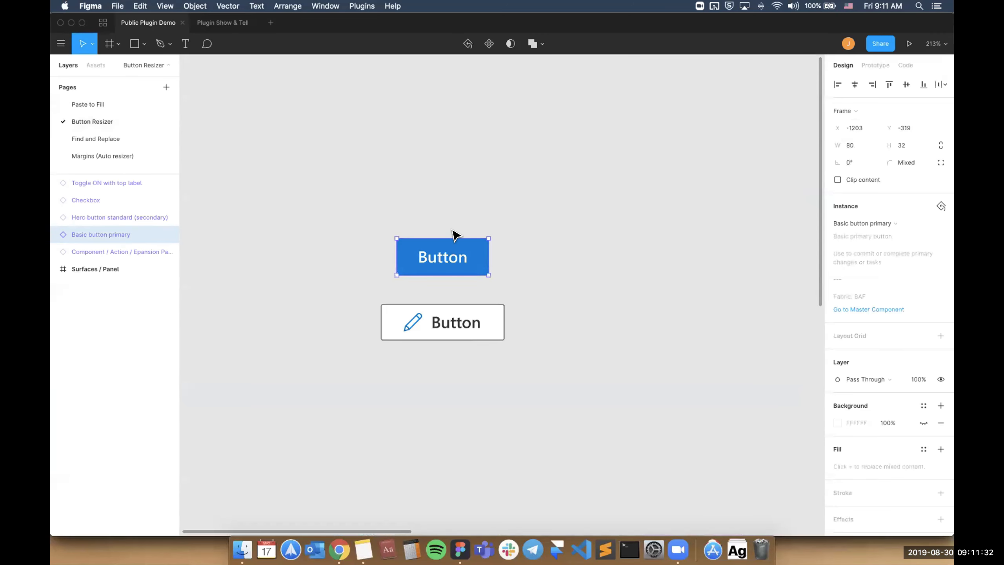
# Relabel the blue button "A Very Long Button Text", then move it up and widen it to 119 by hand.
pyautogui.doubleClick(451, 258)
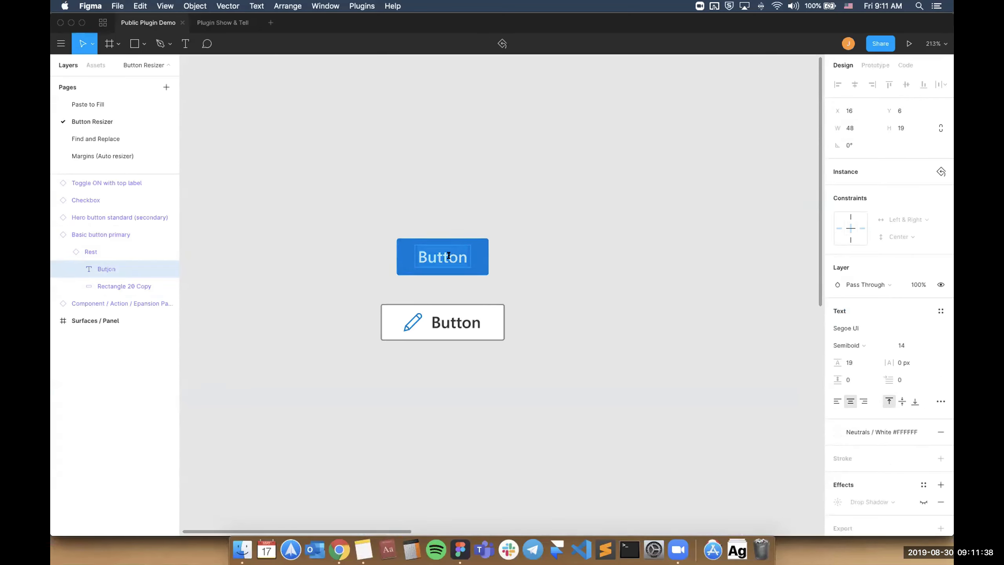
pyautogui.write('A Very Long')
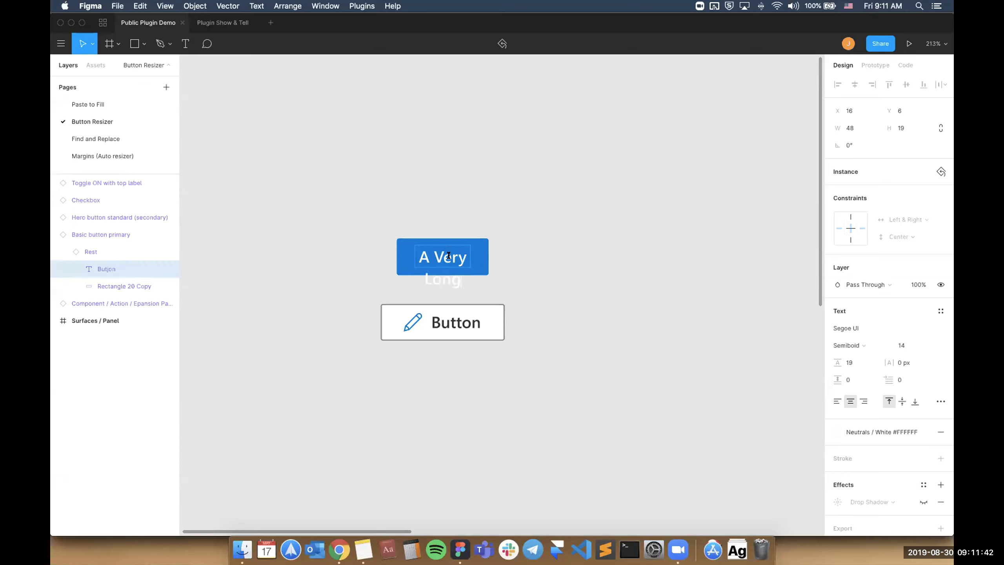
pyautogui.write(' Button')
pyautogui.click(532, 251)
pyautogui.moveTo(483, 254); pyautogui.dragTo(526, 195)
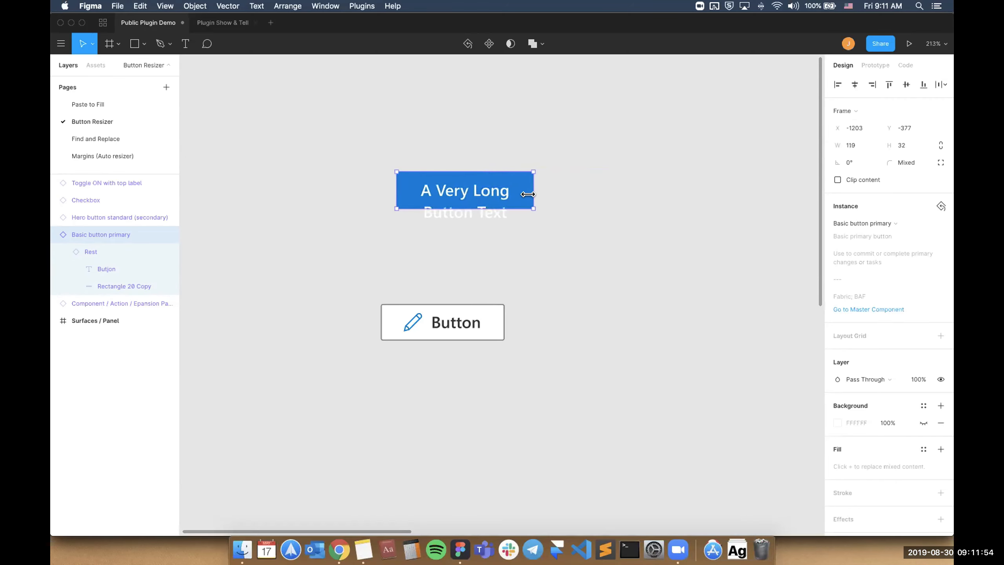
pyautogui.click(551, 198)
# Fit the blue button's width to its label with the Resize Button plugin command.
pyautogui.click(474, 198)
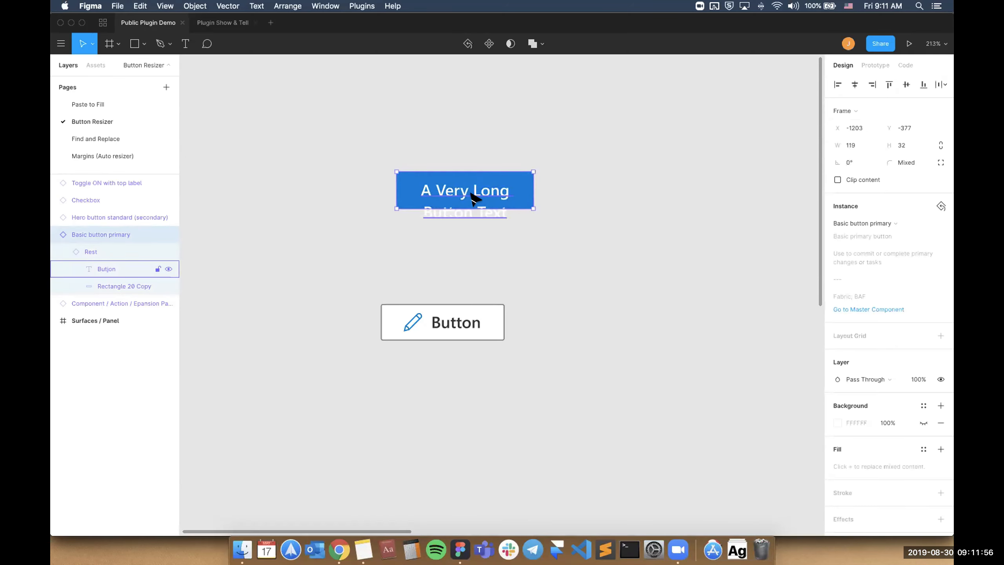
pyautogui.press('super+slash')
pyautogui.write('button')
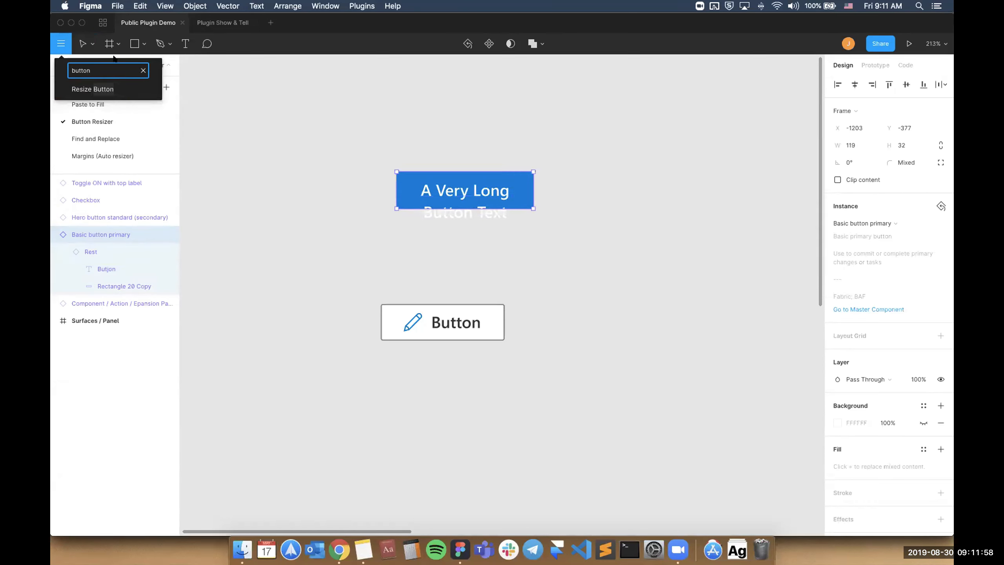
pyautogui.click(107, 90)
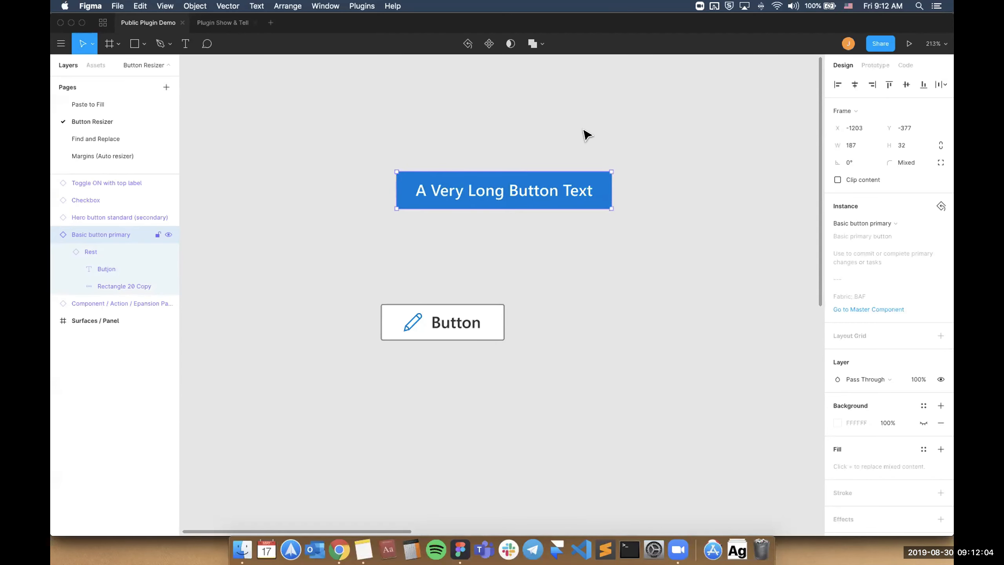
# Copy the blue button's label text and paste it over the label of the white pencil button.
pyautogui.click(466, 323)
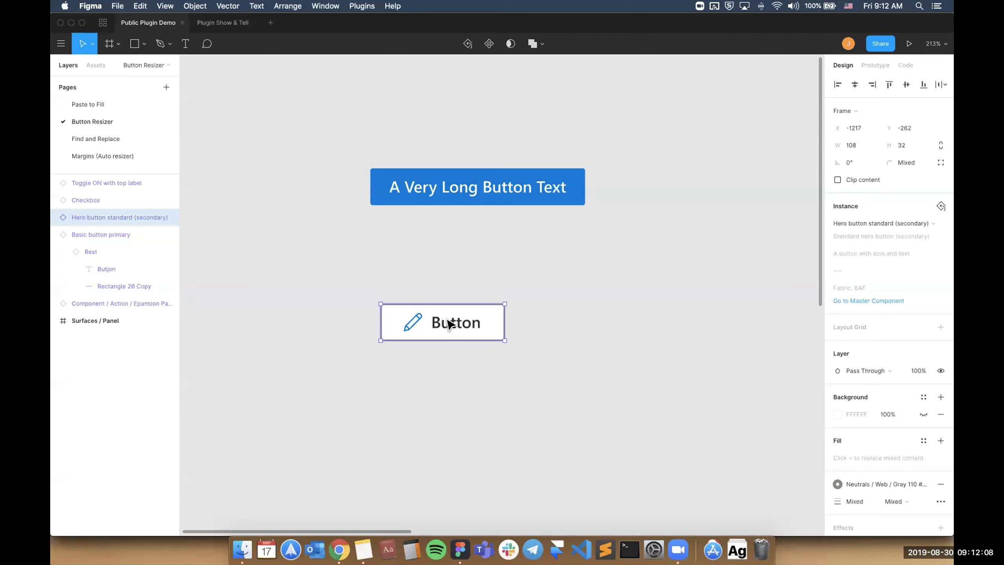
pyautogui.keyDown('super'); pyautogui.click(490, 188); pyautogui.keyUp('super')
pyautogui.press('super+c')
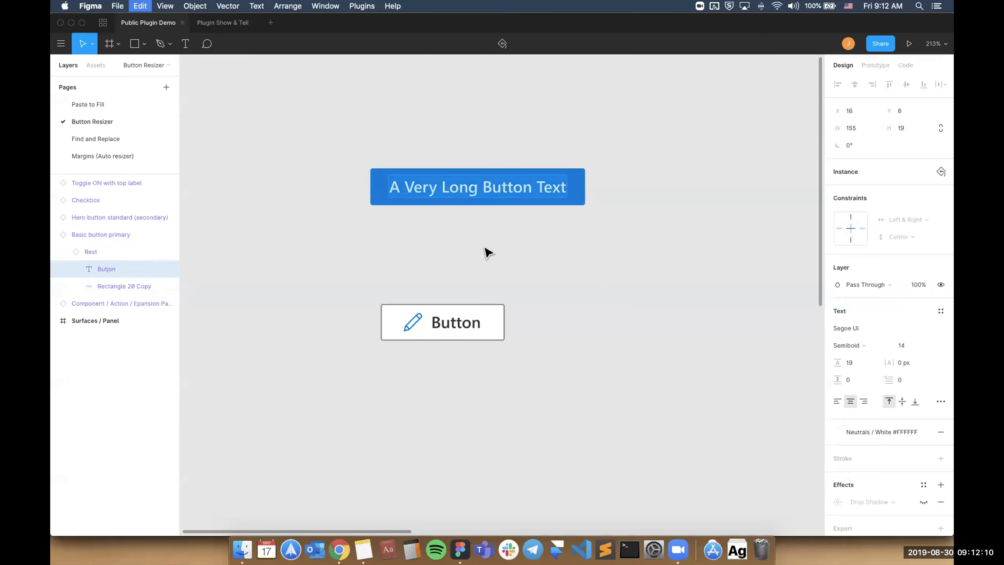
pyautogui.doubleClick(452, 317)
pyautogui.press('super+v')
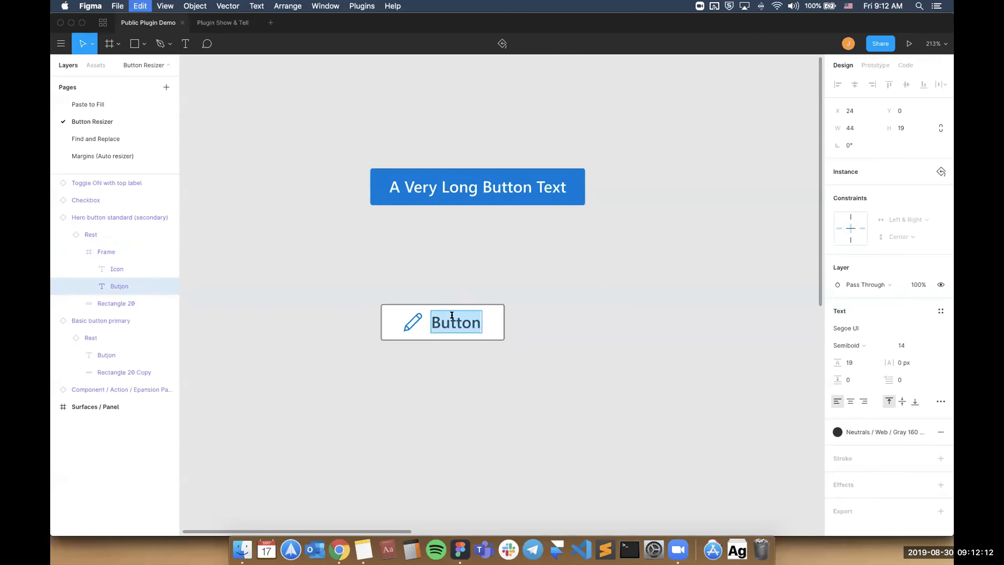
pyautogui.click(506, 258)
pyautogui.click(507, 258)
# Undo the formatted paste and paste the copied label into the white pencil button without its source formatting.
pyautogui.keyDown('super'); pyautogui.click(460, 318); pyautogui.keyUp('super')
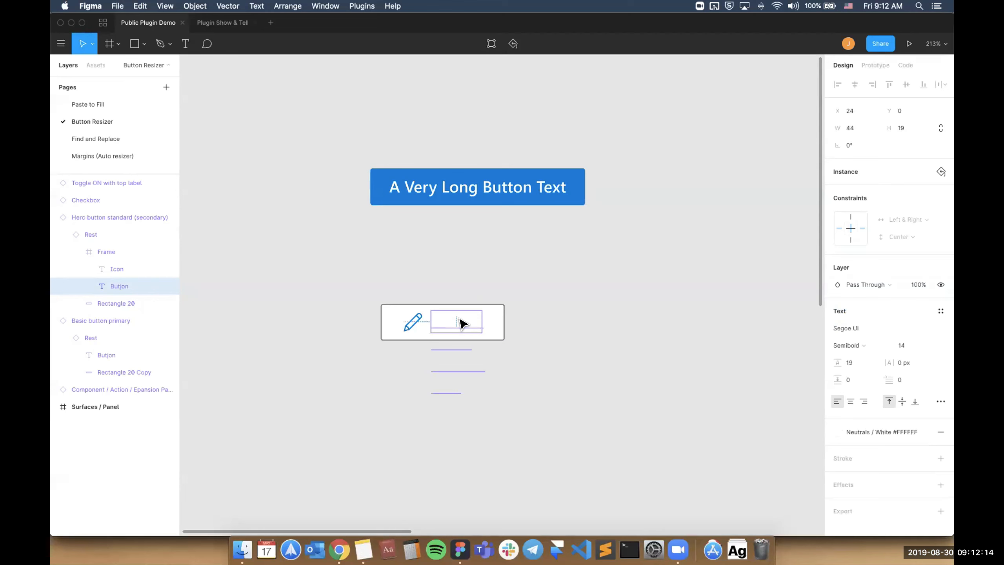
pyautogui.press('super+z')
pyautogui.press('super+shift+v')
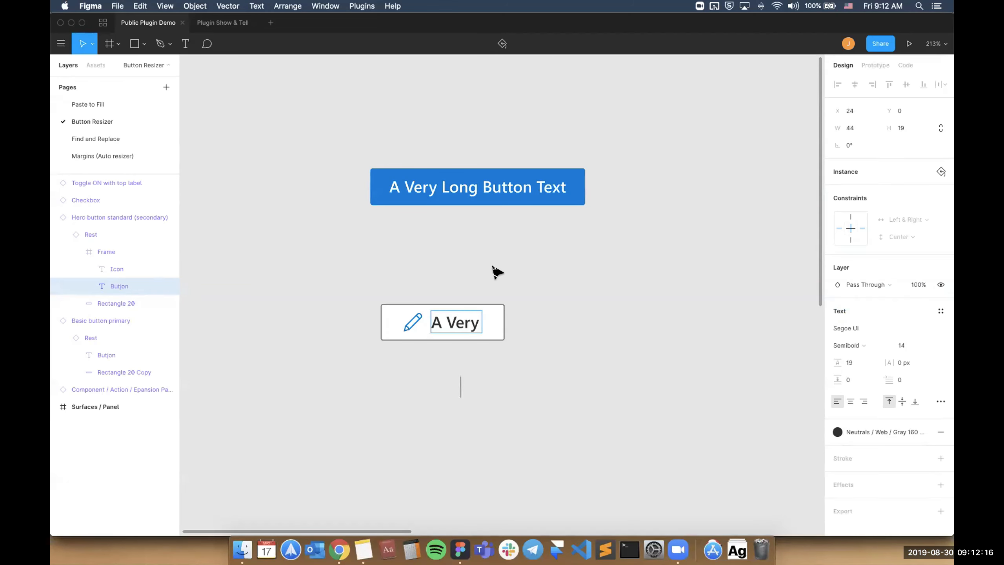
pyautogui.click(491, 268)
pyautogui.click(483, 290)
# Fit the white pencil button's width to its new label with the Resize Button plugin command.
pyautogui.click(469, 319)
pyautogui.press('super+slash')
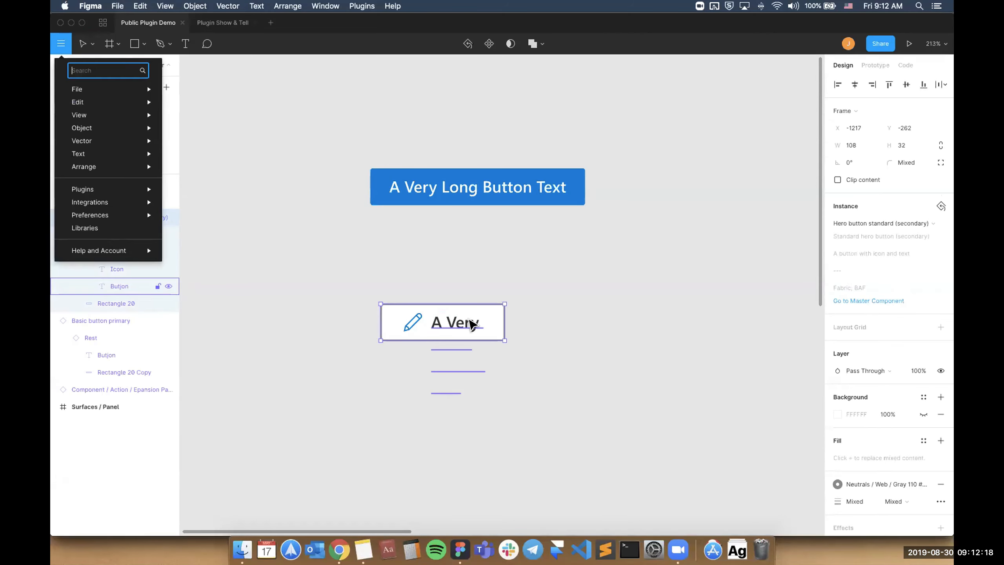
pyautogui.write('resize')
pyautogui.press('Return')
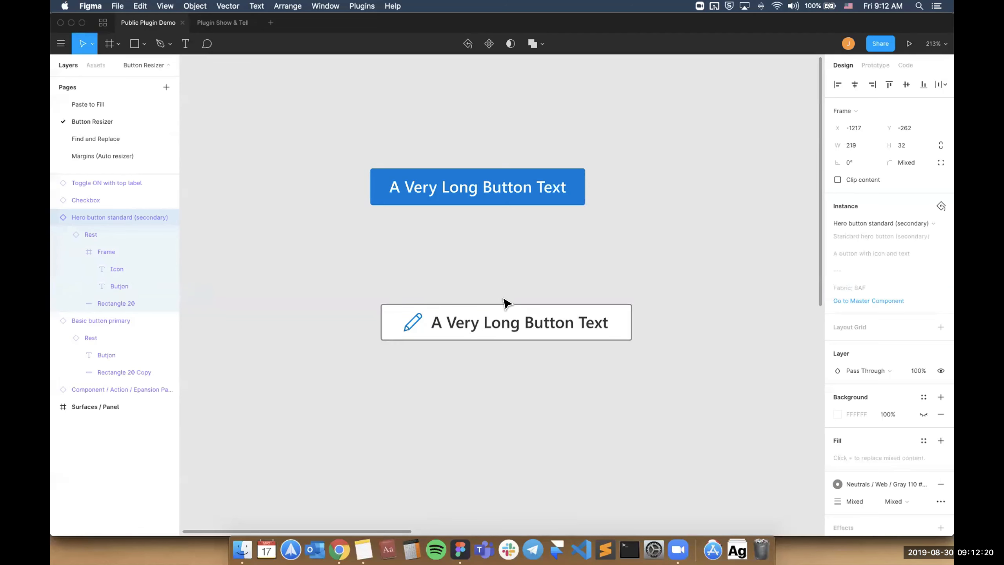
pyautogui.click(550, 276)
pyautogui.scroll(-3, 516, 314)
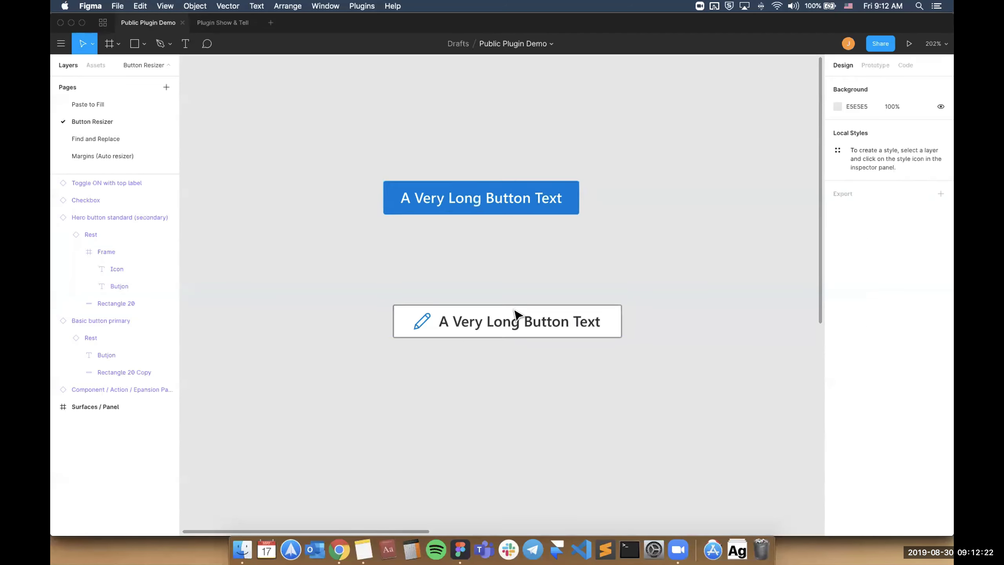
# Undo all the label, position and size changes made to the white and blue buttons.
pyautogui.click(461, 209)
pyautogui.press('super+z')
pyautogui.press('super+z')
pyautogui.press('super+z')
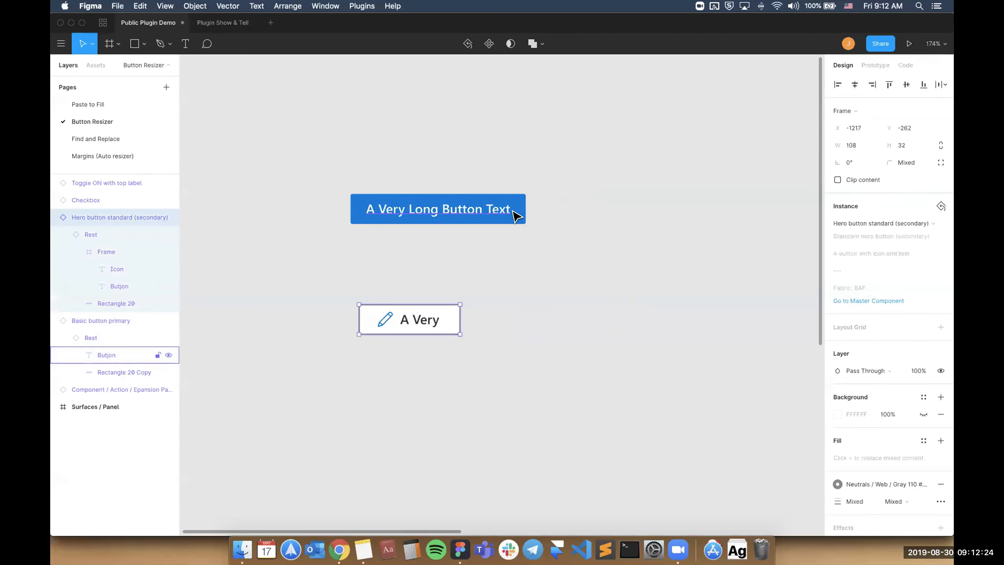
pyautogui.press('super+z')
pyautogui.press('super+z')
pyautogui.press('super+z')
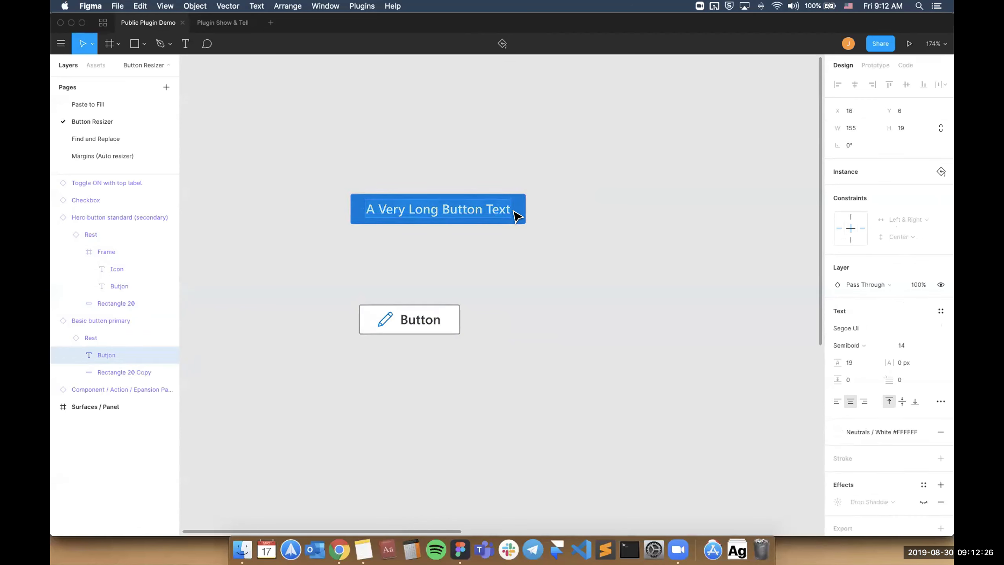
pyautogui.press('super+z')
pyautogui.press('super+z')
pyautogui.press('super+z')
pyautogui.press('super+z')
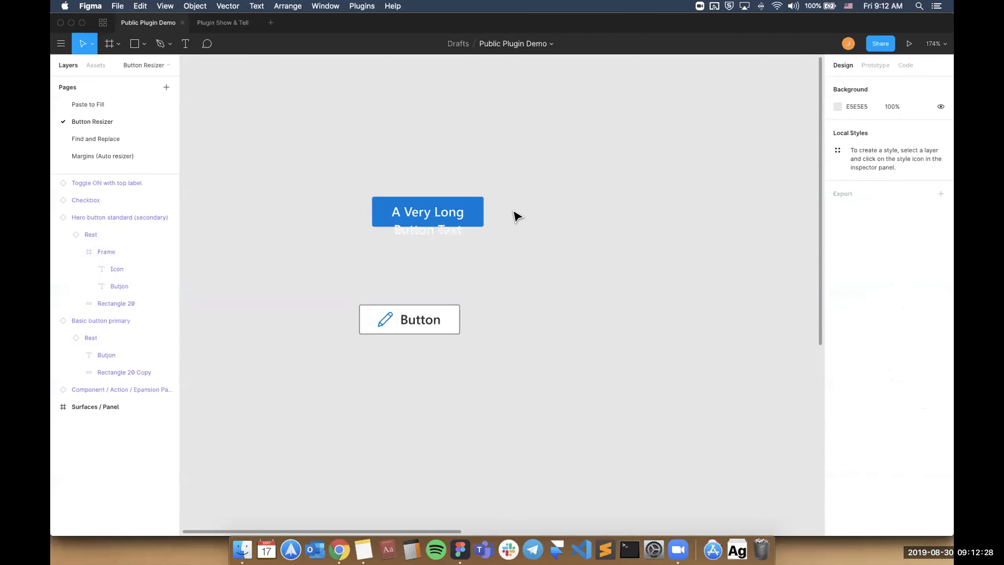
pyautogui.press('super+z')
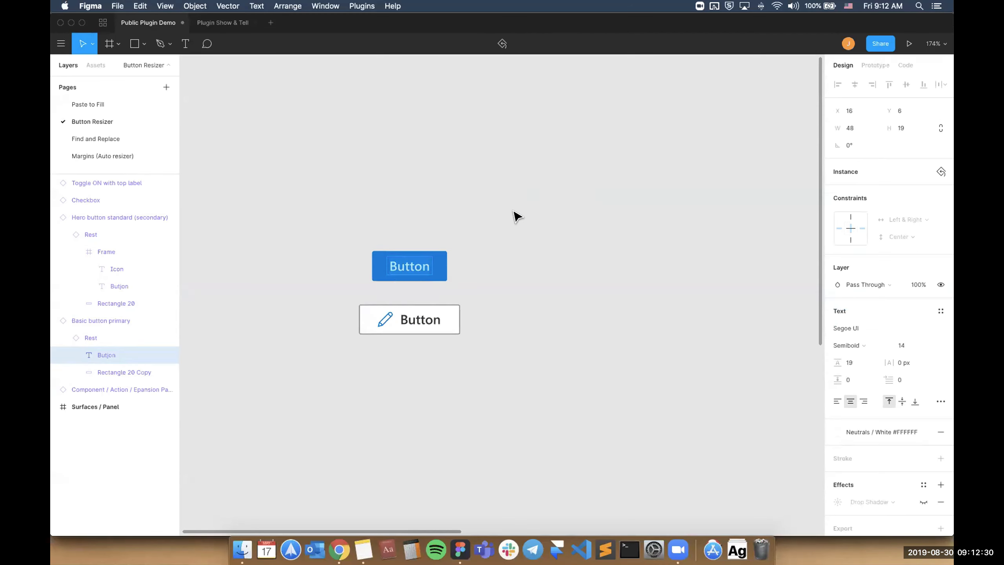
# Set the Button Resizer plugin's minimum width to 80 with the blue button selected.
pyautogui.click(417, 269)
pyautogui.rightClick(419, 270)
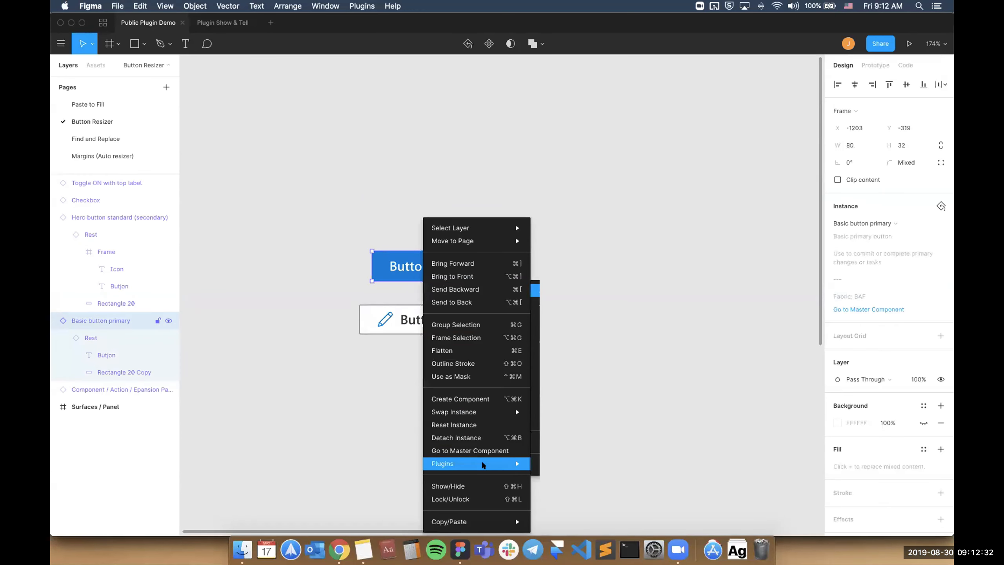
pyautogui.moveTo(485, 466)
pyautogui.moveTo(608, 330)
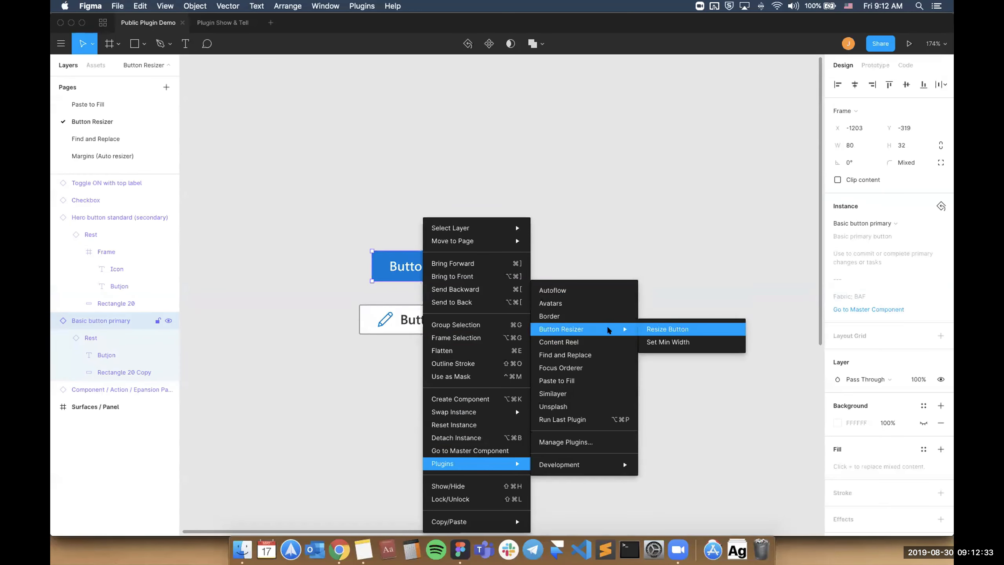
pyautogui.click(663, 342)
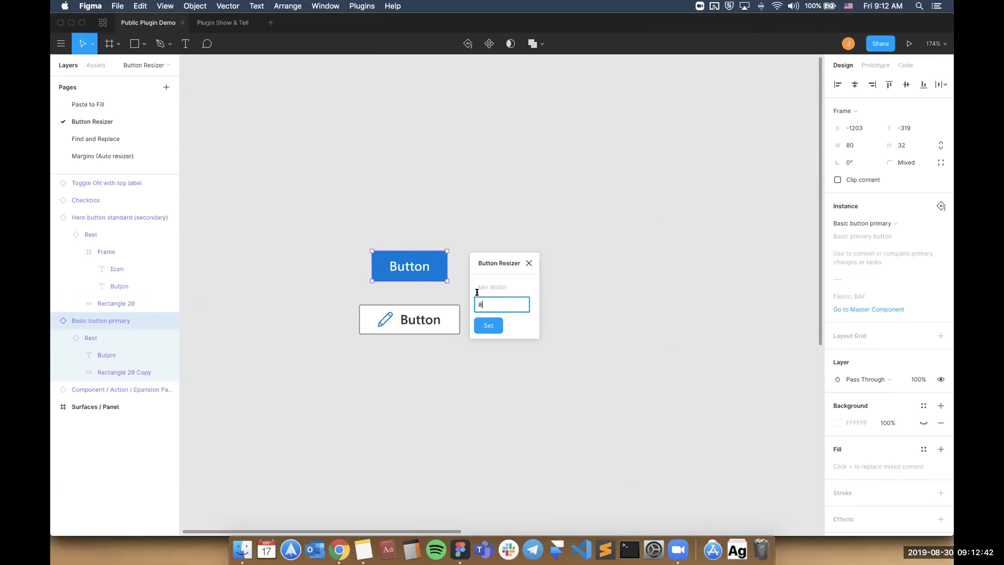
pyautogui.click(487, 326)
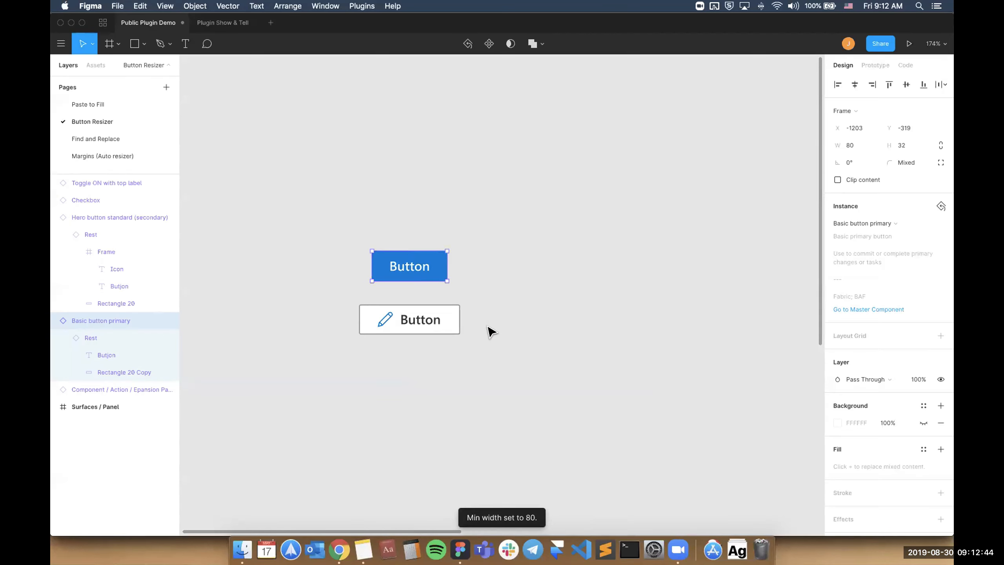
# Change the blue button's label to "Ok".
pyautogui.doubleClick(418, 269)
pyautogui.doubleClick(418, 270)
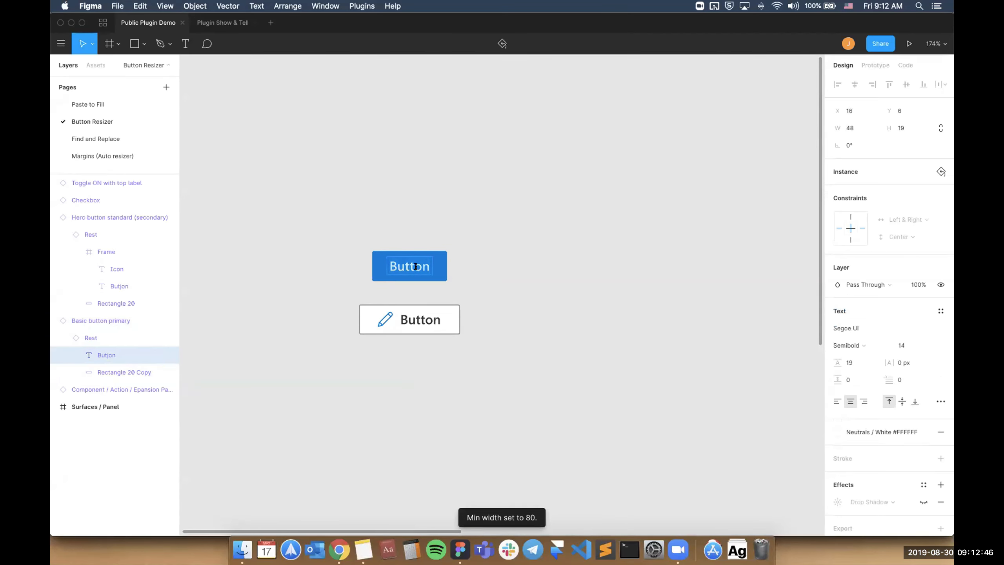
pyautogui.scroll(5, 417, 269)
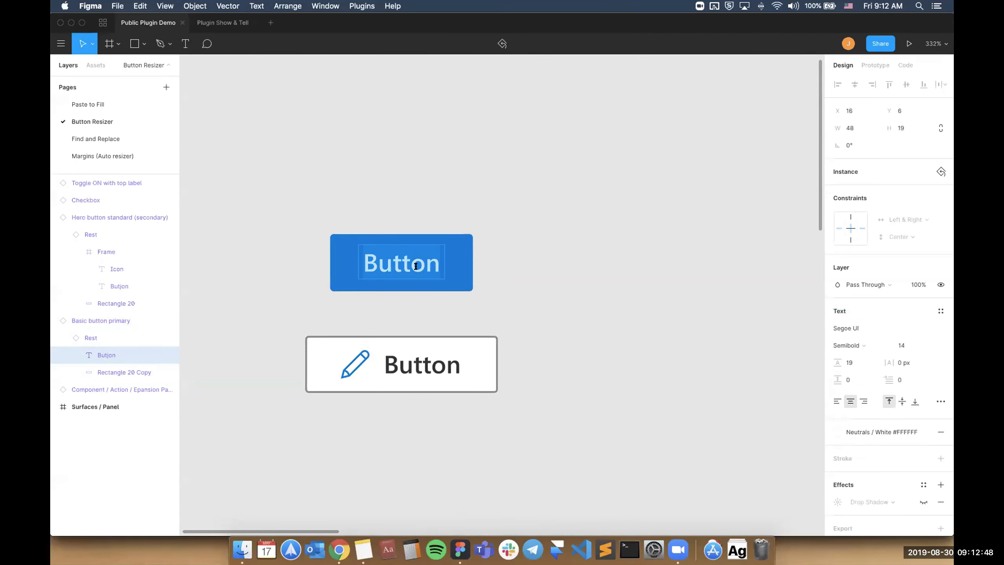
pyautogui.write('Ok')
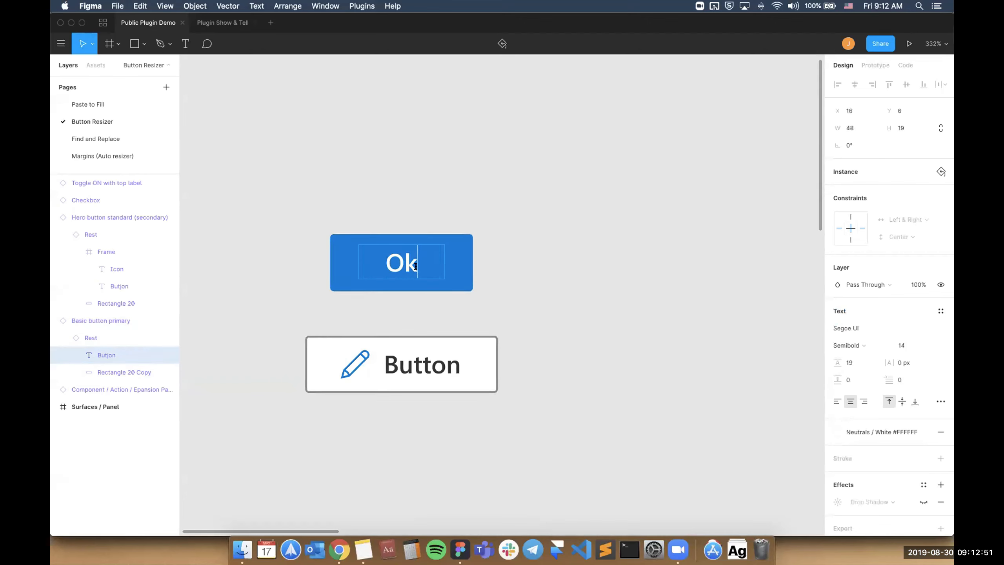
pyautogui.press('Escape')
pyautogui.click(477, 247)
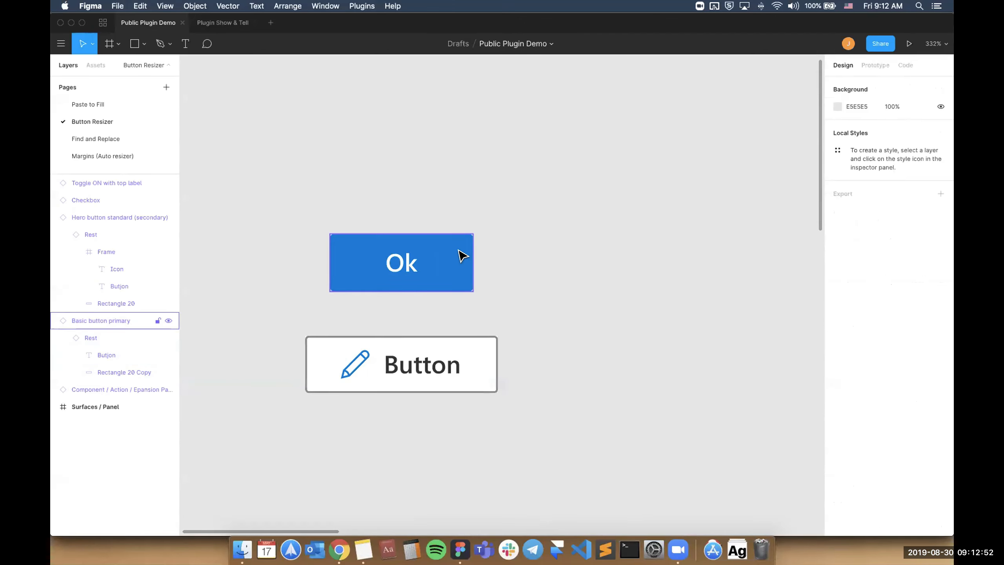
# Run the Resize Button plugin command on the blue "Ok" button.
pyautogui.click(460, 249)
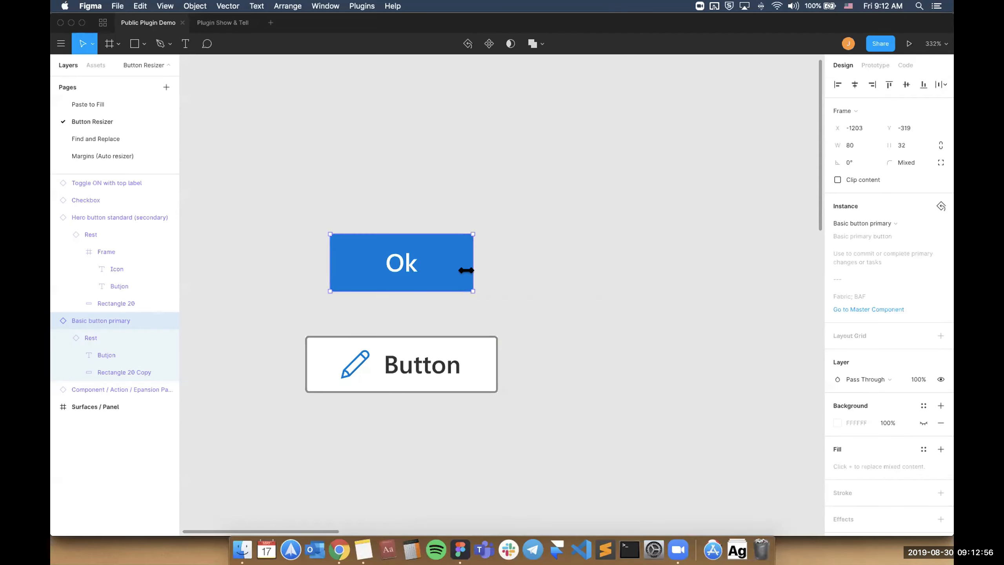
pyautogui.press('super+slash')
pyautogui.write('resize')
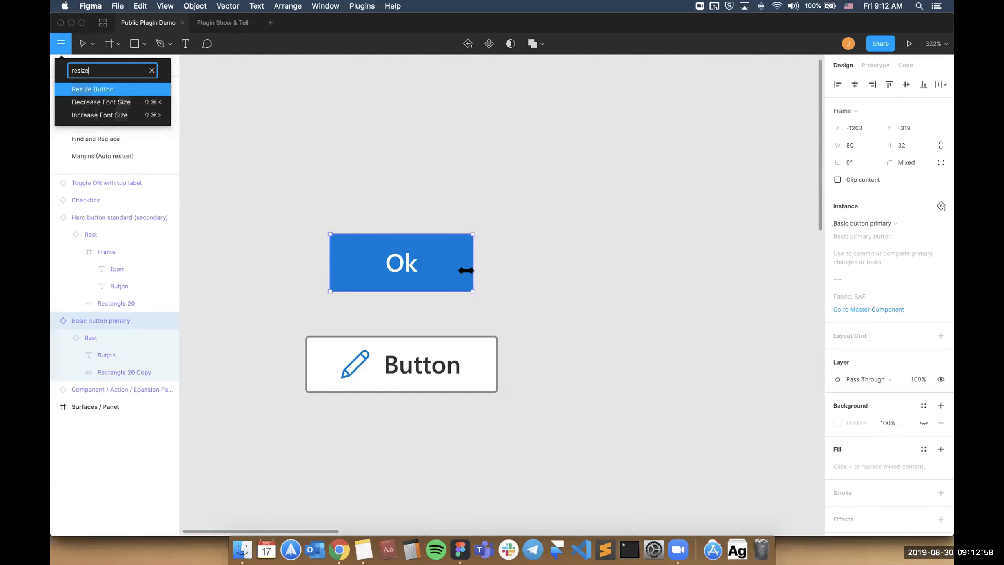
pyautogui.press('Return')
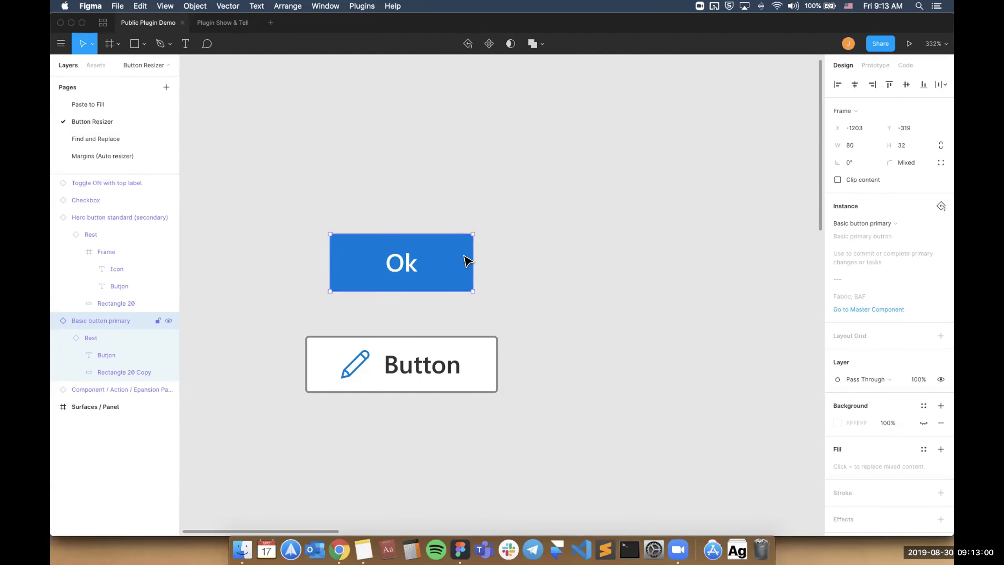
# Stretch the blue "Ok" button to about 191 wide and refit it with the Resize Button plugin command.
pyautogui.moveTo(466, 249); pyautogui.dragTo(665, 258)
pyautogui.press('super+slash')
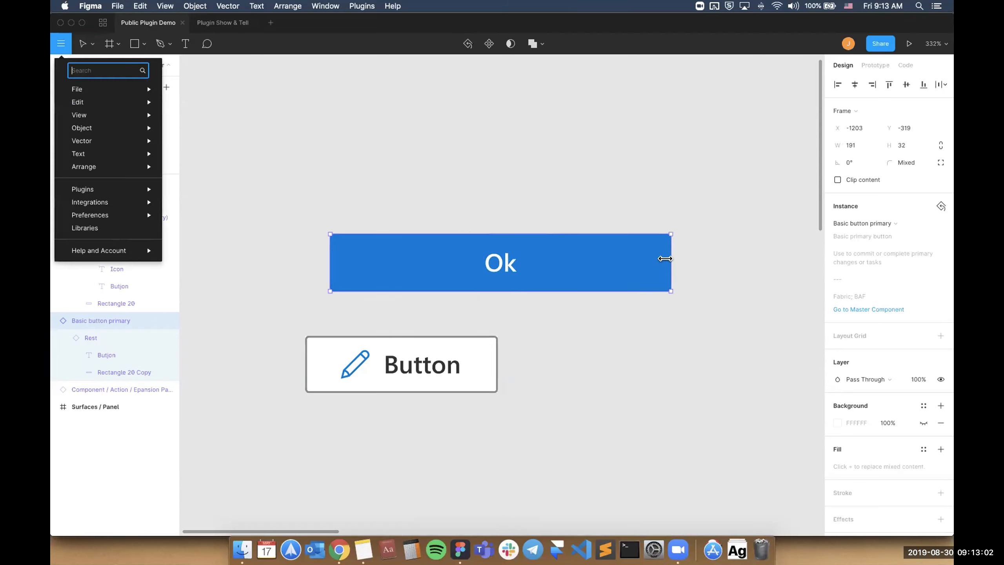
pyautogui.write('resize')
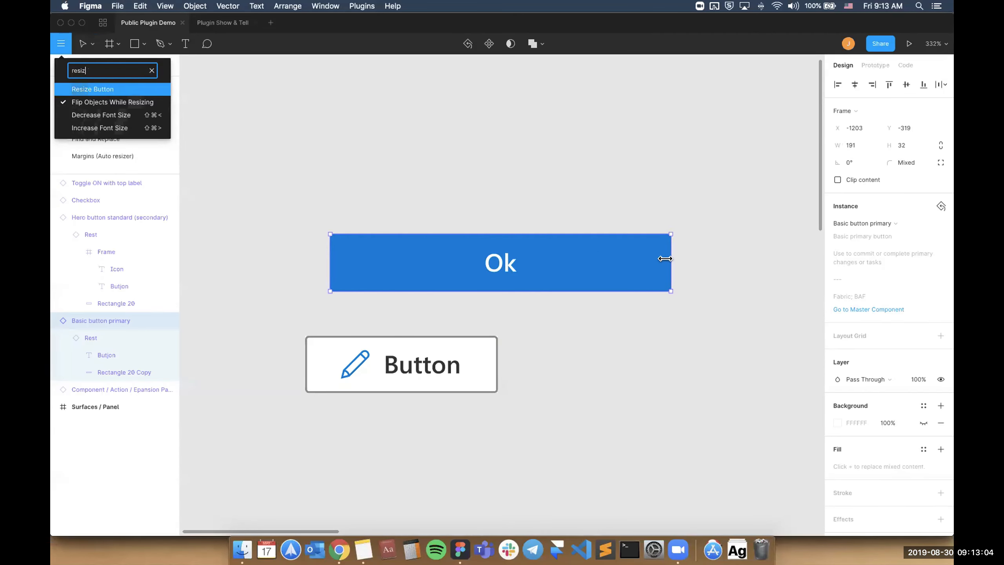
pyautogui.press('Return')
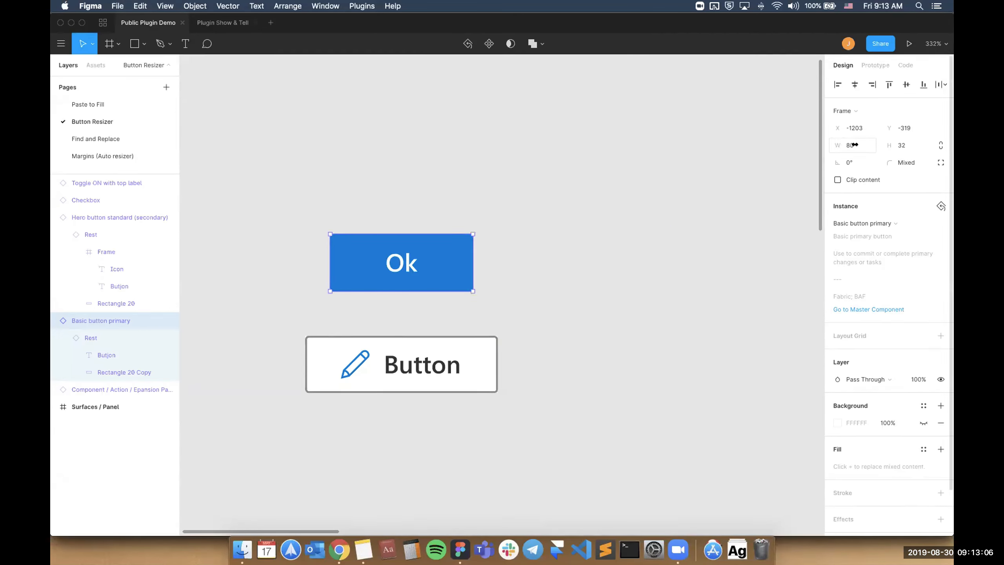
pyautogui.click(525, 302)
pyautogui.scroll(-5, 525, 303)
pyautogui.scroll(-2, 524, 302)
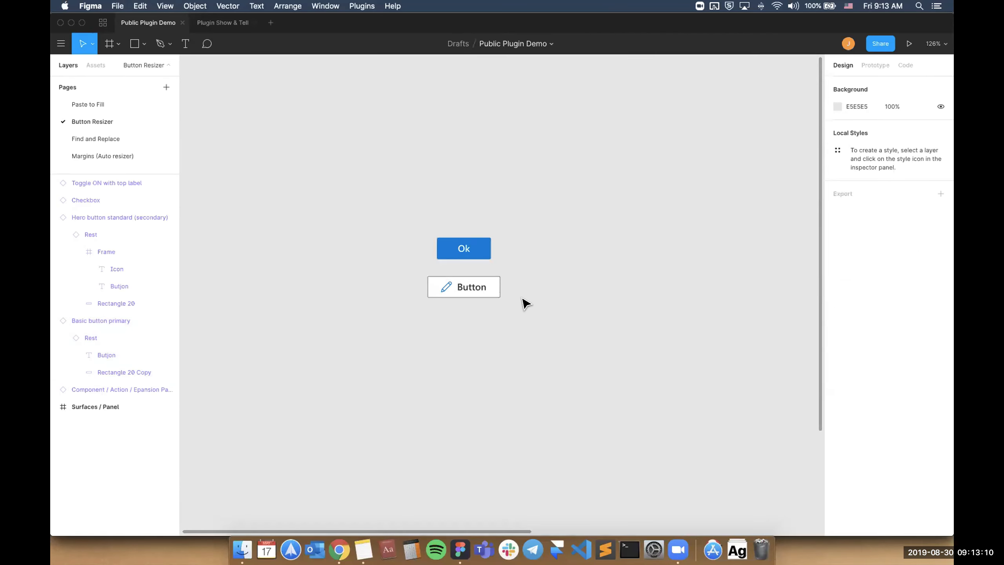
pyautogui.click(104, 22)
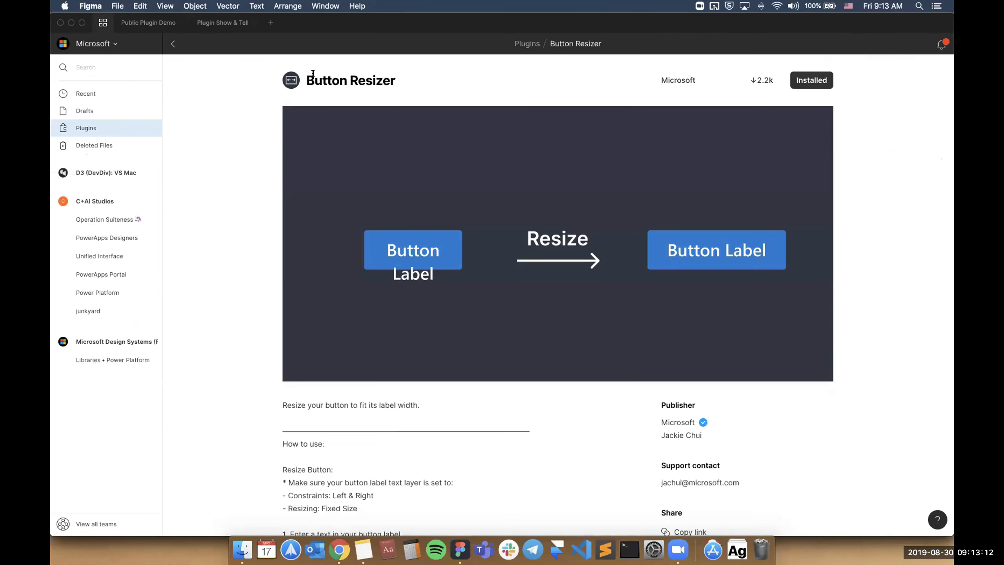
pyautogui.click(146, 21)
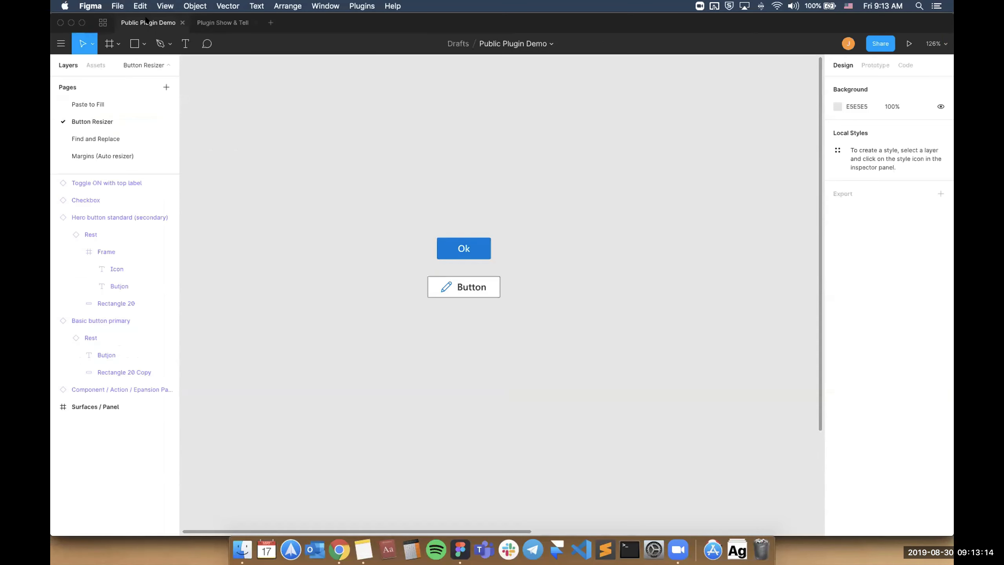
# Change the checkbox's label to "Don't show me this again" and fit the checkbox's width to it by rerunning the Resize Button plugin command.
pyautogui.scroll(-5, 325, 173)
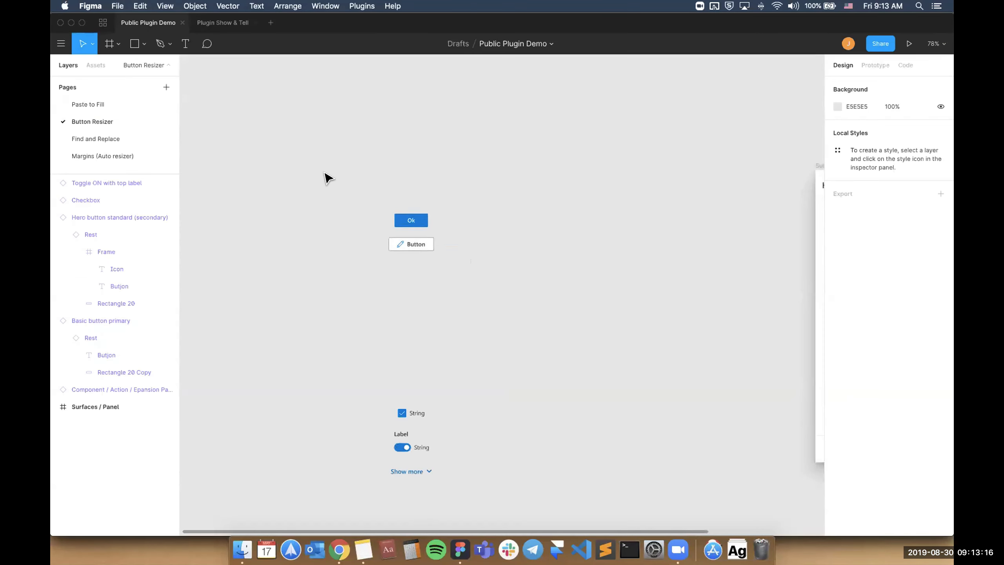
pyautogui.scroll(-4, 326, 175)
pyautogui.scroll(10, 408, 217)
pyautogui.scroll(-3, 409, 219)
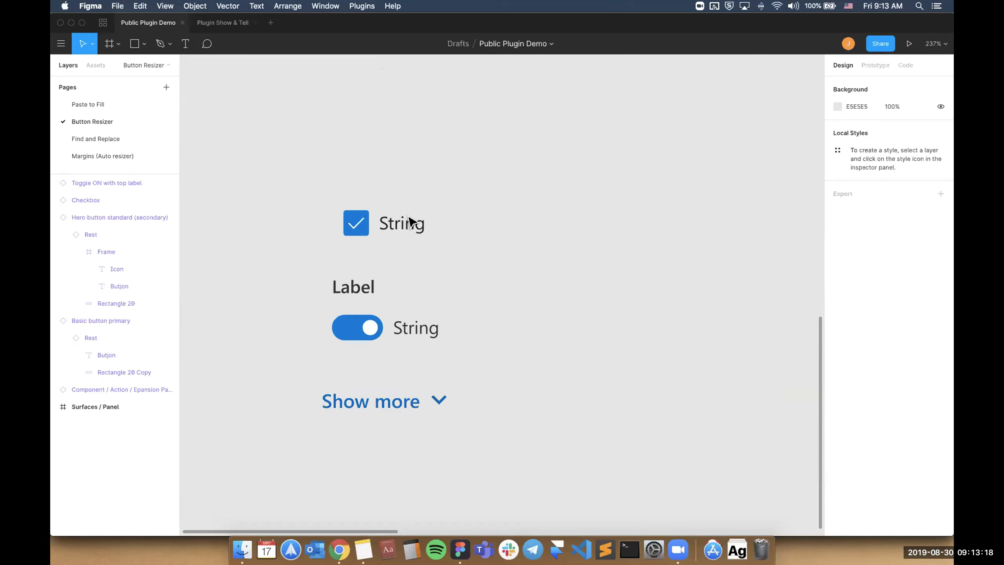
pyautogui.doubleClick(407, 225)
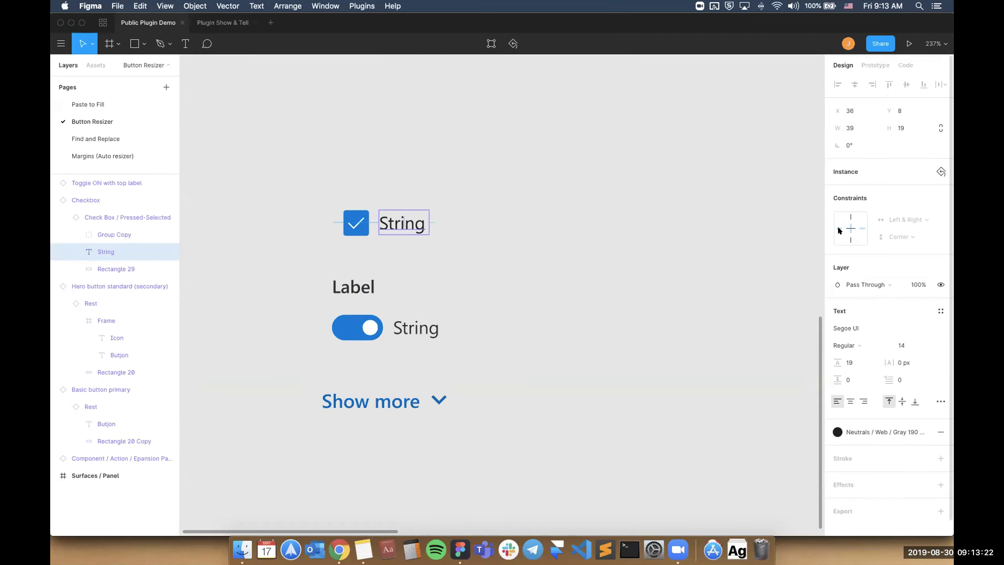
pyautogui.doubleClick(399, 223)
pyautogui.doubleClick(400, 222)
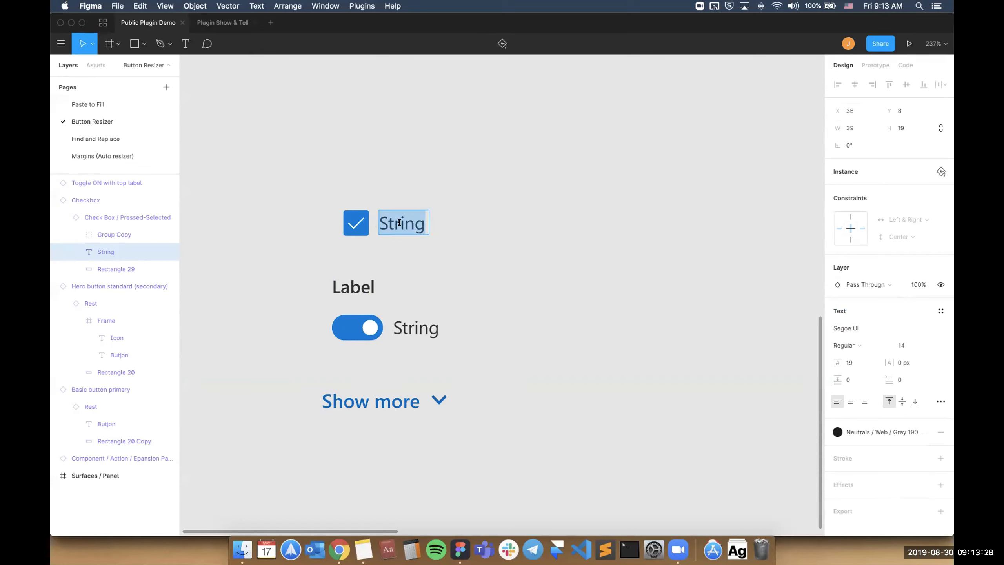
pyautogui.write("Don't")
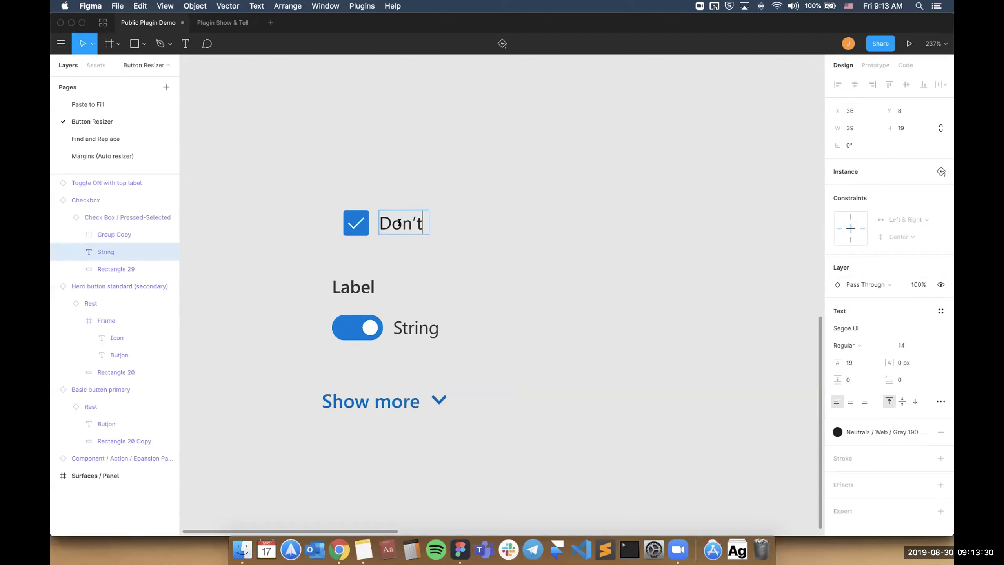
pyautogui.write(' show me this ')
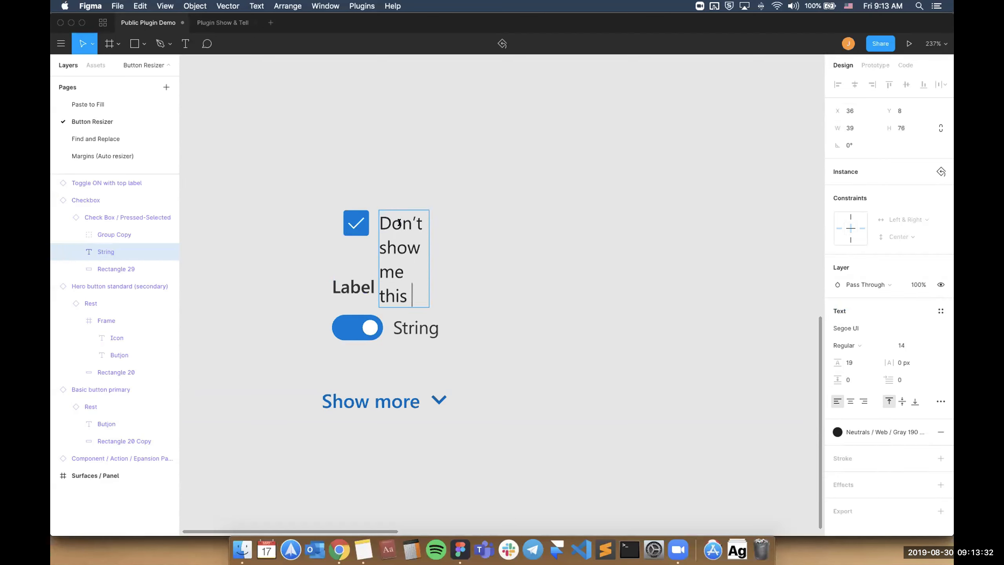
pyautogui.write('again')
pyautogui.click(485, 208)
pyautogui.click(410, 220)
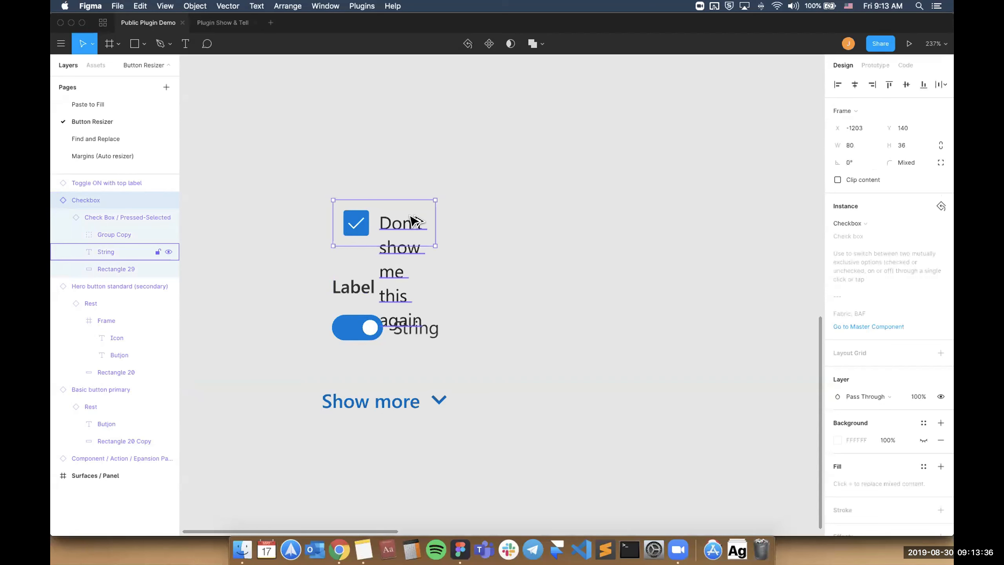
pyautogui.press('super+alt+p')
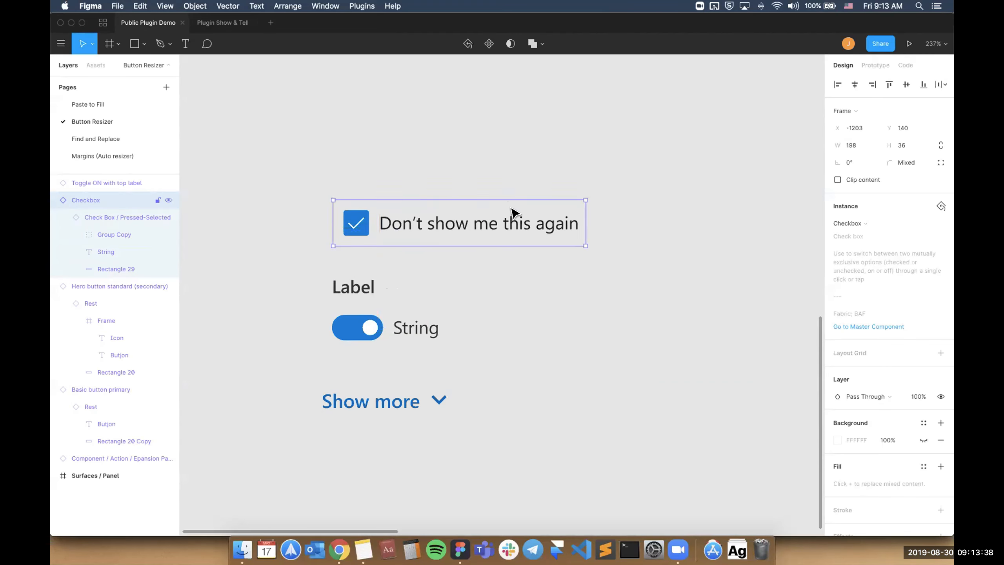
# Change the "String" text beside the toggle to "Dark mode".
pyautogui.keyDown('super'); pyautogui.click(413, 329); pyautogui.keyUp('super')
pyautogui.doubleClick(415, 326)
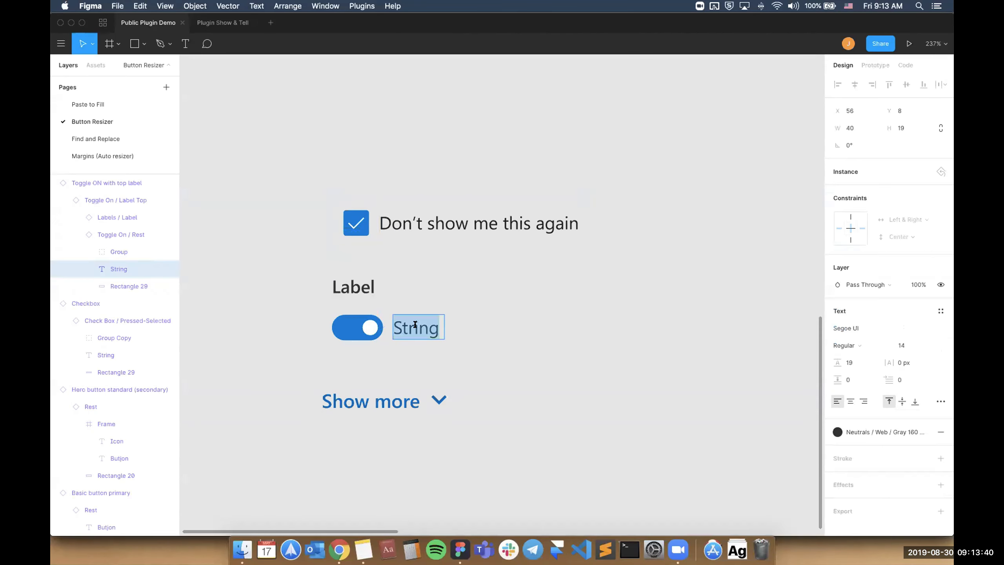
pyautogui.write('Dark mode')
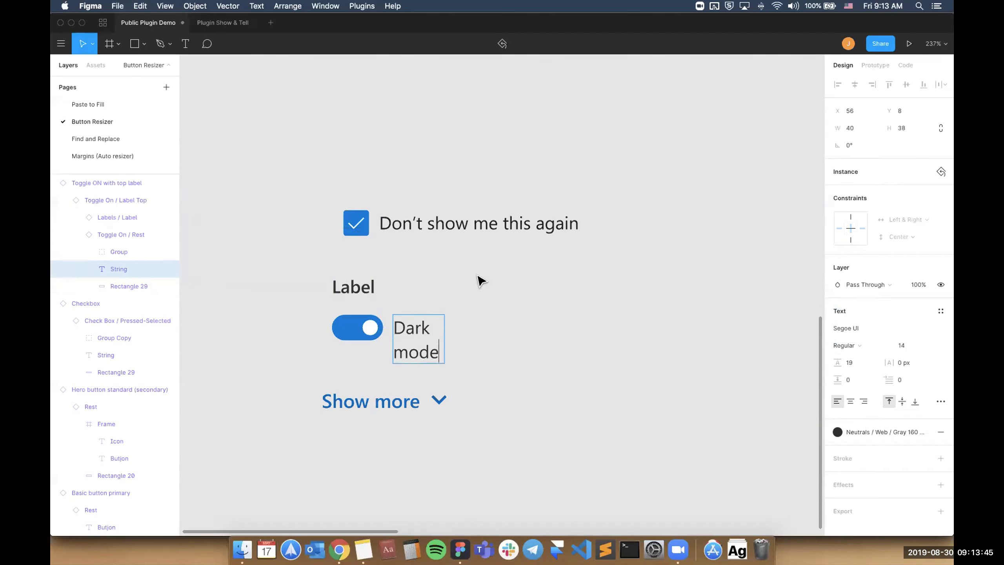
# Fit the toggle component's width to its "Dark mode" text with the Resize Button plugin command.
pyautogui.click(392, 315)
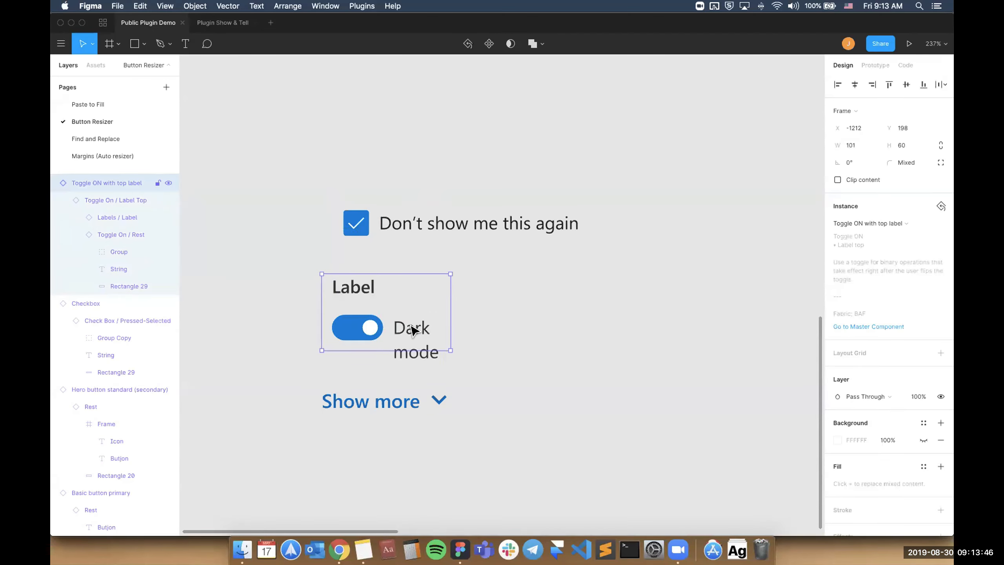
pyautogui.press('alt')
pyautogui.press('super+slash')
pyautogui.write('resize')
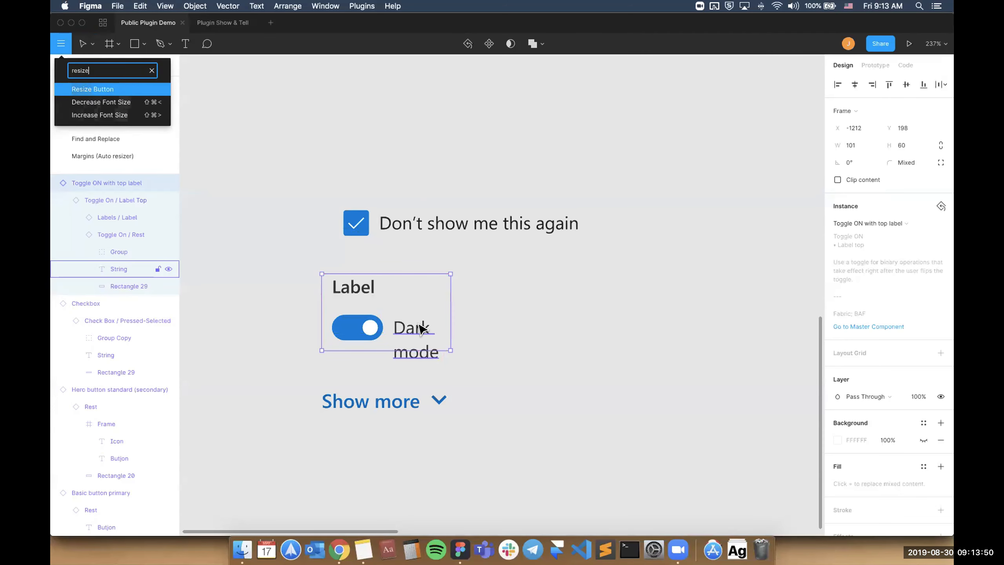
pyautogui.press('Return')
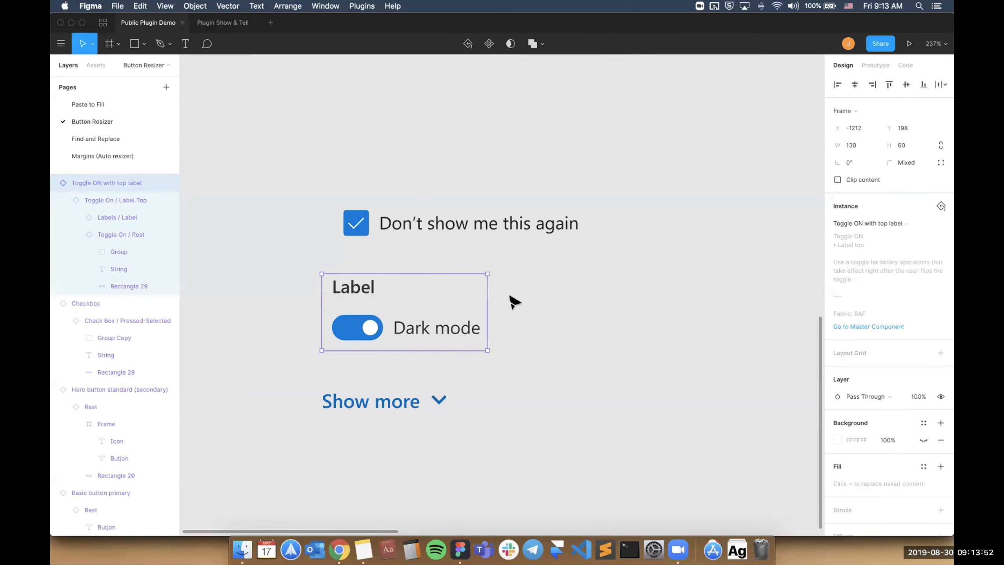
pyautogui.click(513, 303)
# Change the "Show more" label to "Show 100 more items" and fit the expansion panel's width to it with the Resize Button plugin command.
pyautogui.click(365, 402)
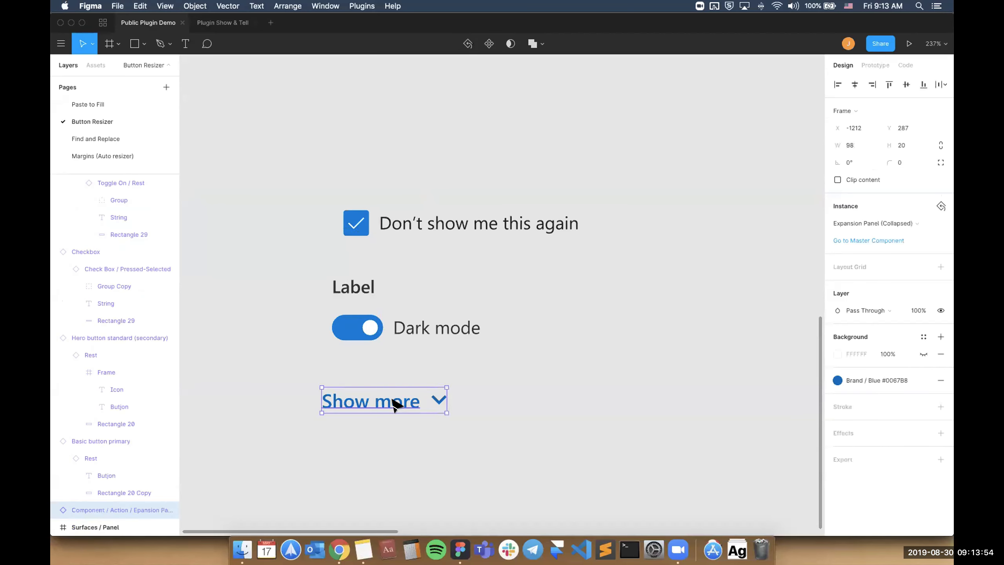
pyautogui.doubleClick(392, 395)
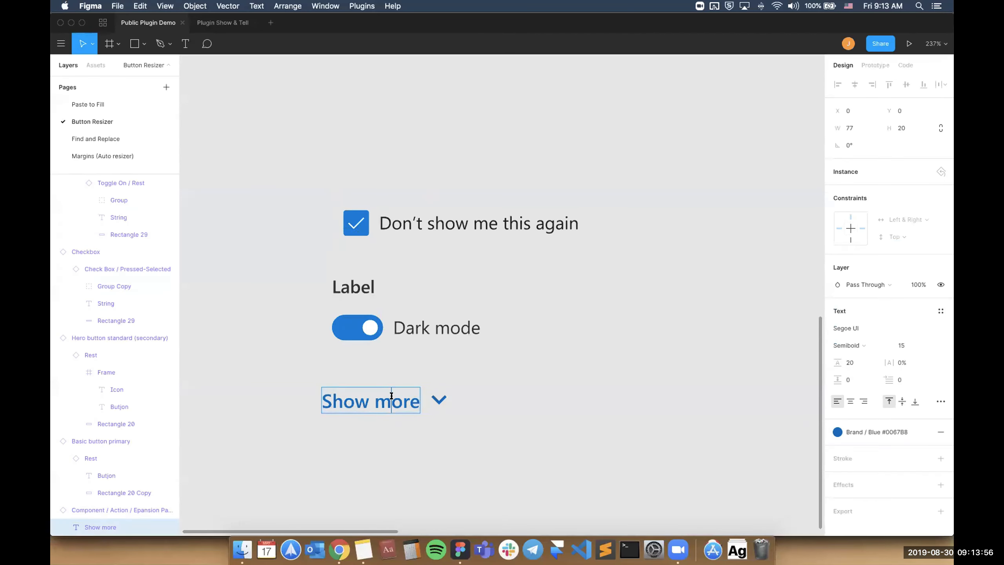
pyautogui.hotkey('alt', 'Right')
pyautogui.hotkey('alt', 'BackSpace')
pyautogui.write('100 more items')
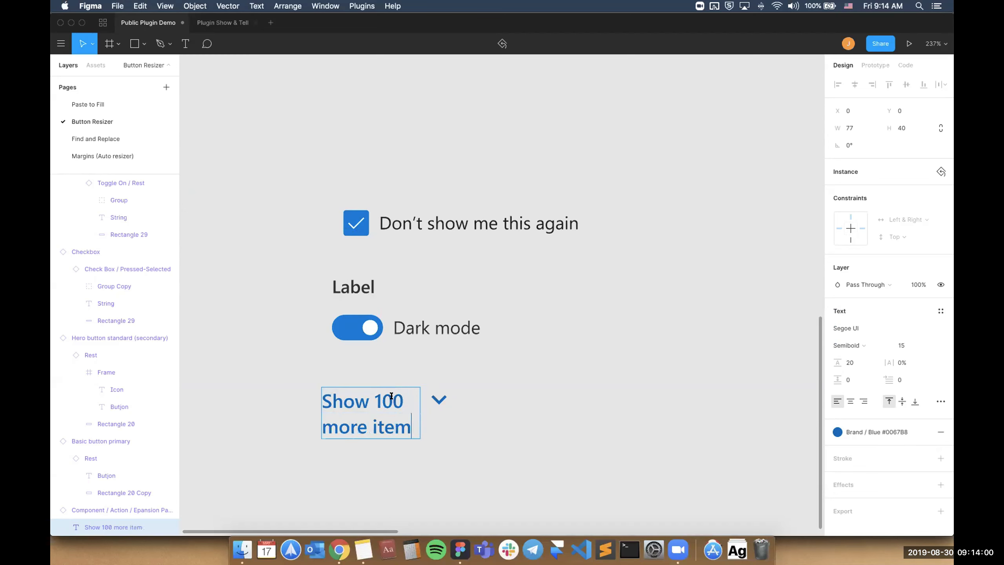
pyautogui.click(499, 372)
pyautogui.click(412, 401)
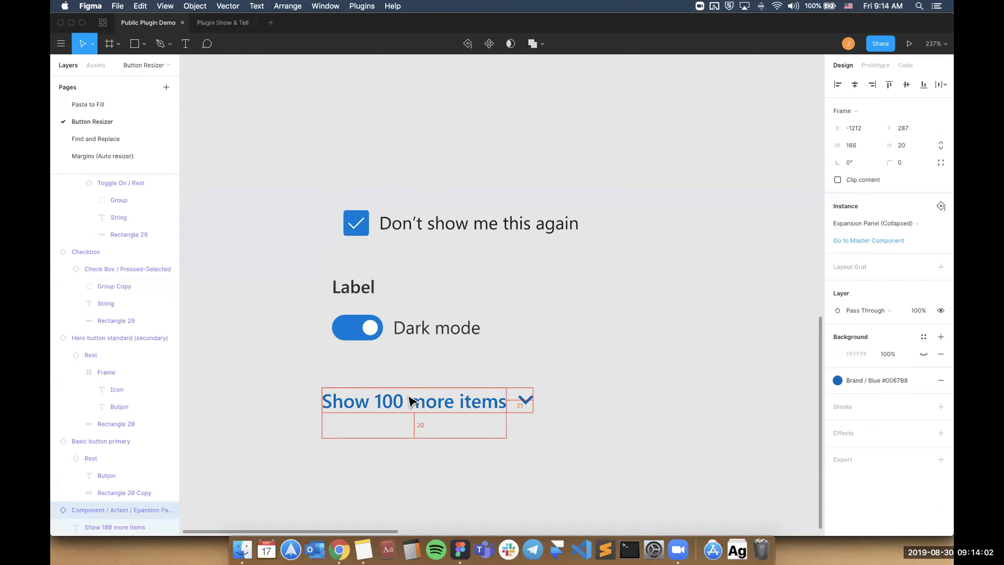
pyautogui.click(547, 387)
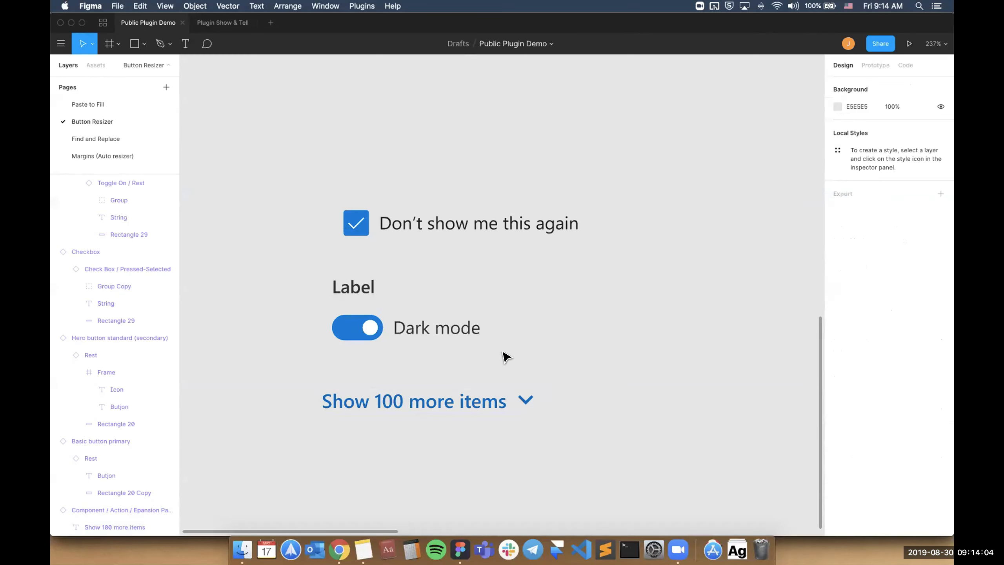
# Select the Save button at the foot of the Surfaces / Panel frame and examine its constraints.
pyautogui.scroll(-5, 502, 351)
pyautogui.hscroll(10, 502, 351)
pyautogui.scroll(-4, 503, 350)
pyautogui.hscroll(2, 502, 351)
pyautogui.scroll(2, 502, 351)
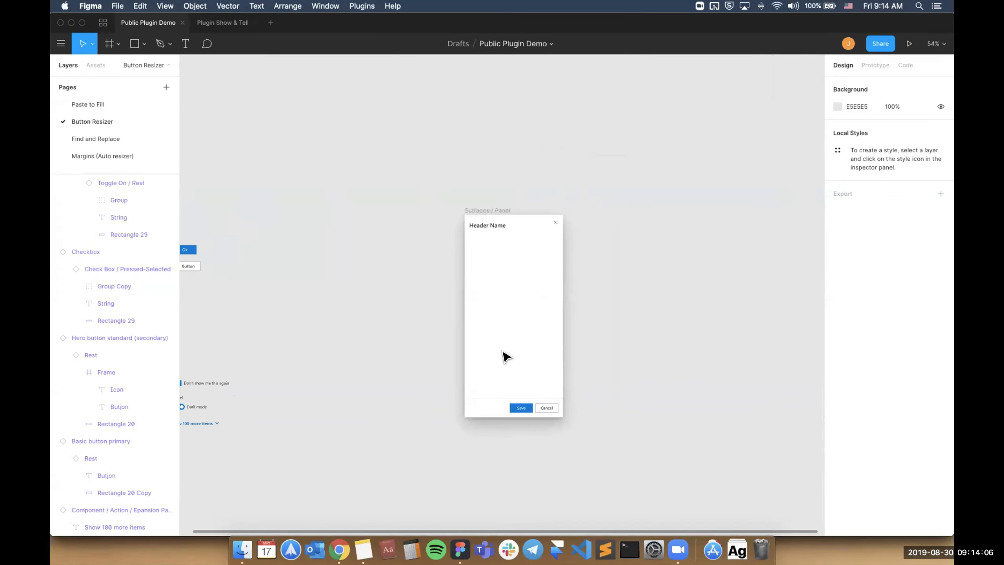
pyautogui.scroll(4, 503, 351)
pyautogui.hscroll(2, 506, 356)
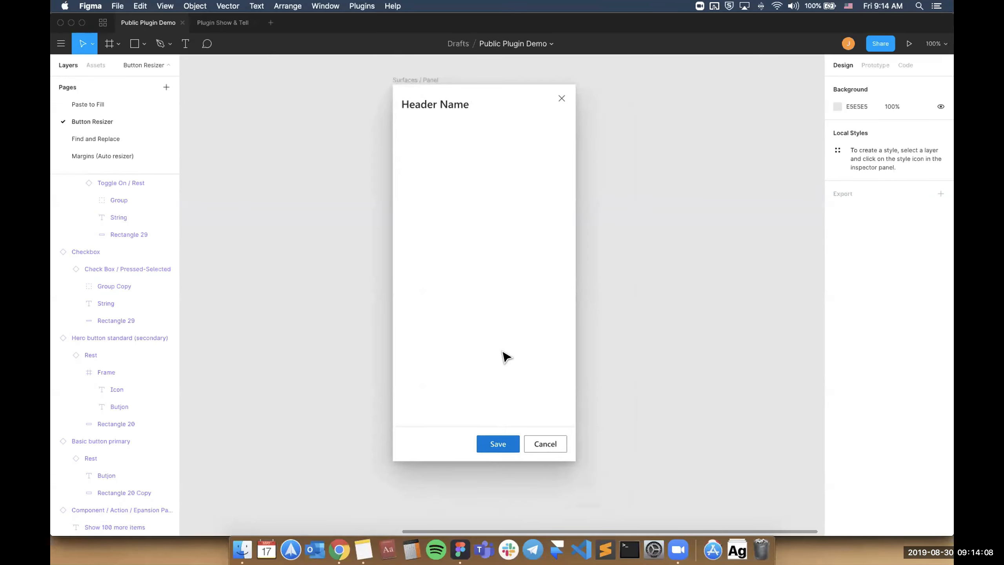
pyautogui.scroll(2, 506, 356)
pyautogui.scroll(-1, 506, 356)
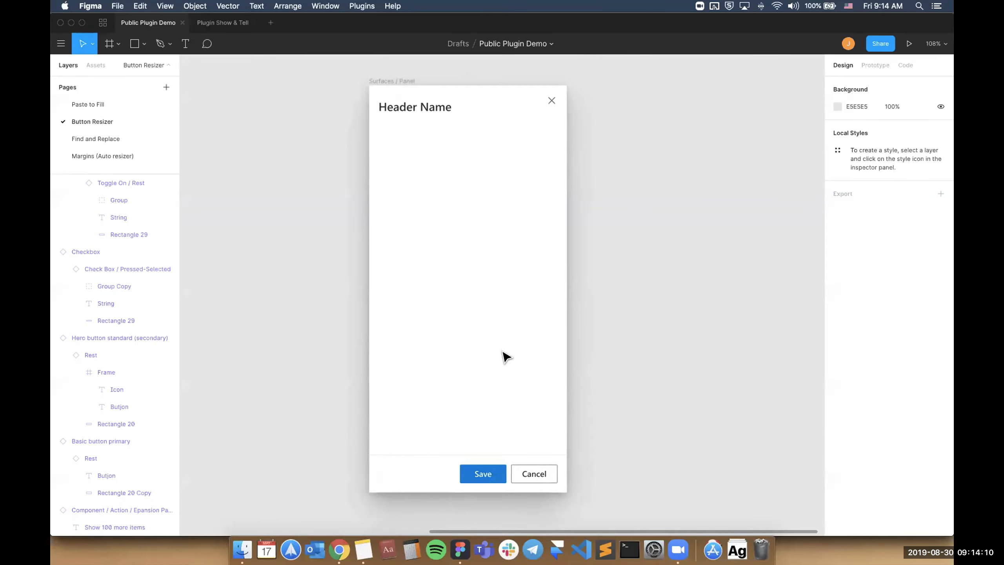
pyautogui.click(480, 474)
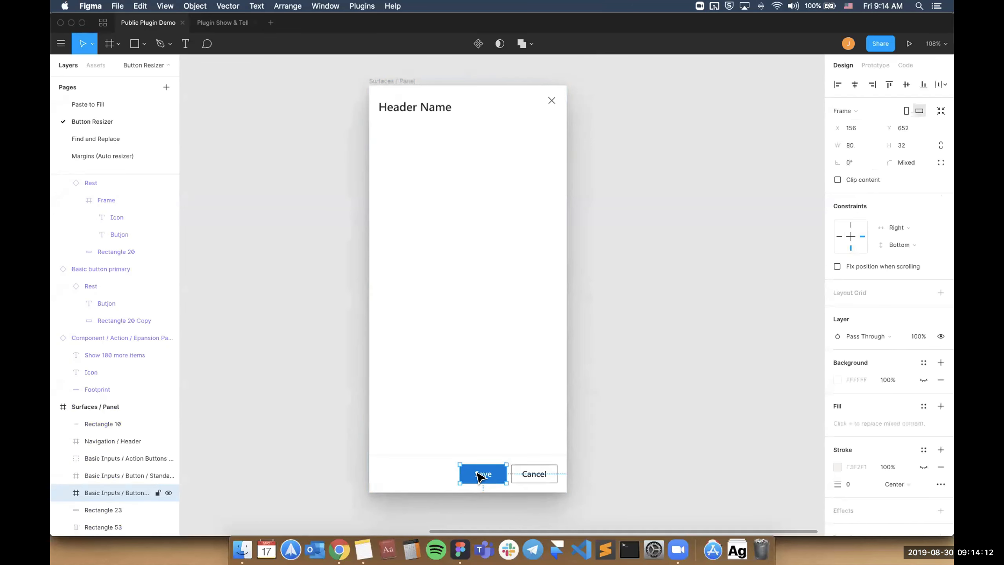
pyautogui.scroll(4, 480, 474)
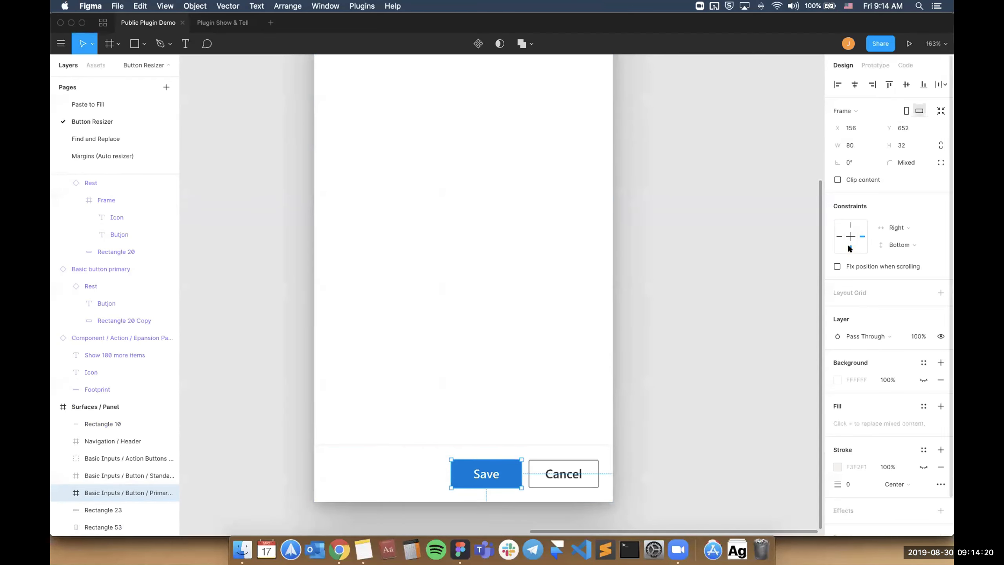
# Change the Save button's label to "Save and Publish".
pyautogui.doubleClick(479, 476)
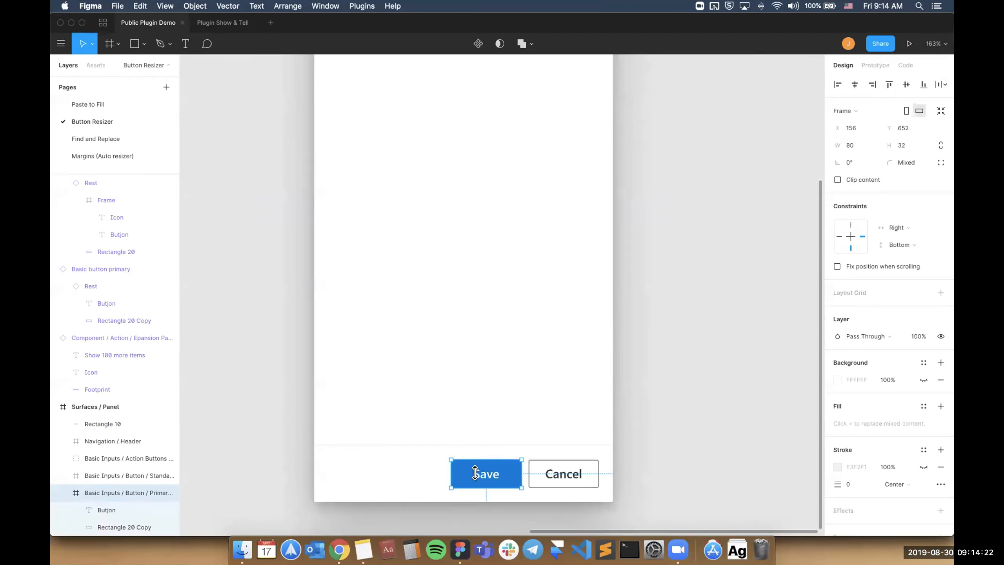
pyautogui.press('Return')
pyautogui.write('Save a')
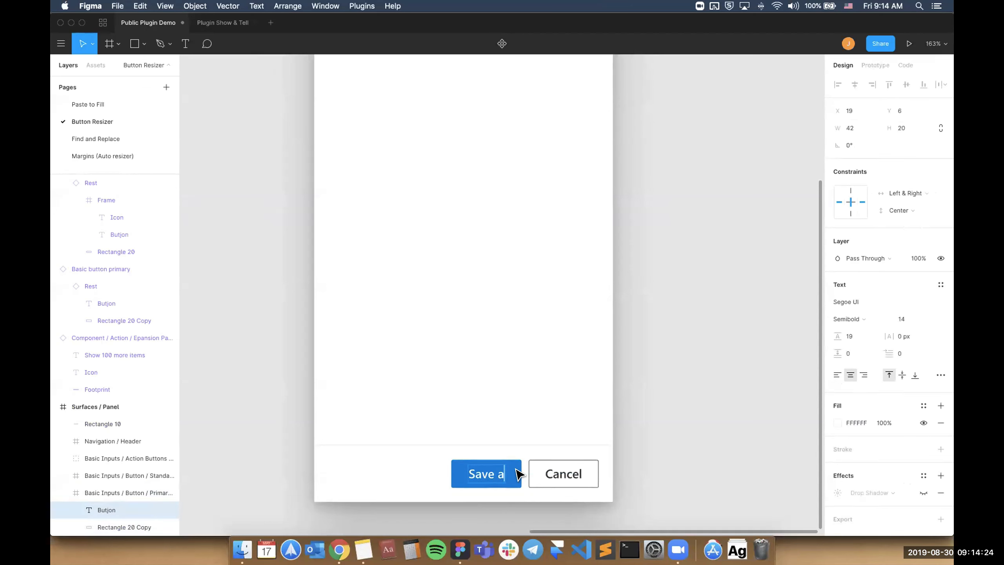
pyautogui.write('nd Publish')
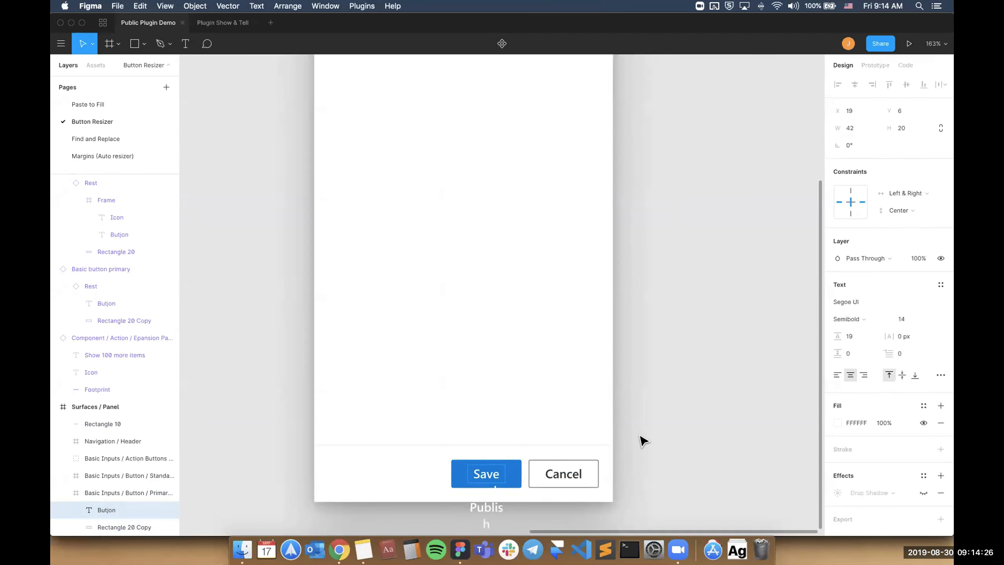
pyautogui.click(642, 440)
# Fit the "Save and Publish" button's width to its label by rerunning the Resize Button plugin command.
pyautogui.scroll(-2, 499, 435)
pyautogui.click(499, 435)
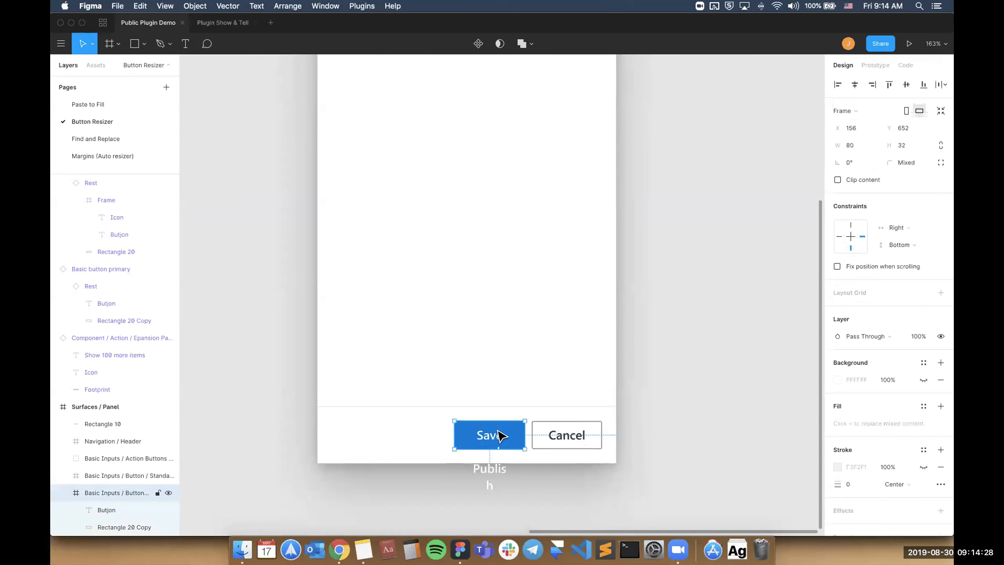
pyautogui.press('alt+super+p')
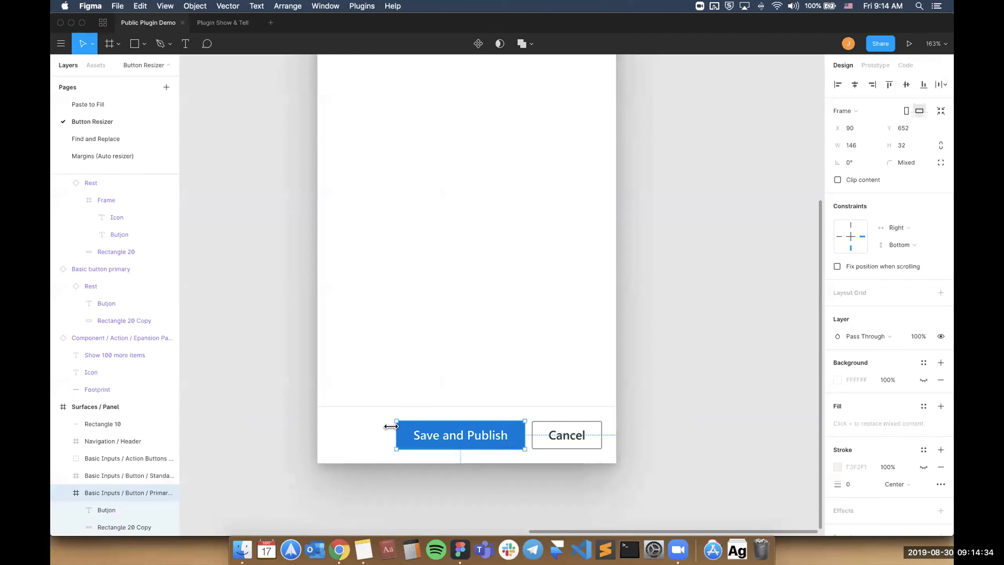
pyautogui.moveTo(445, 427); pyautogui.dragTo(390, 426)
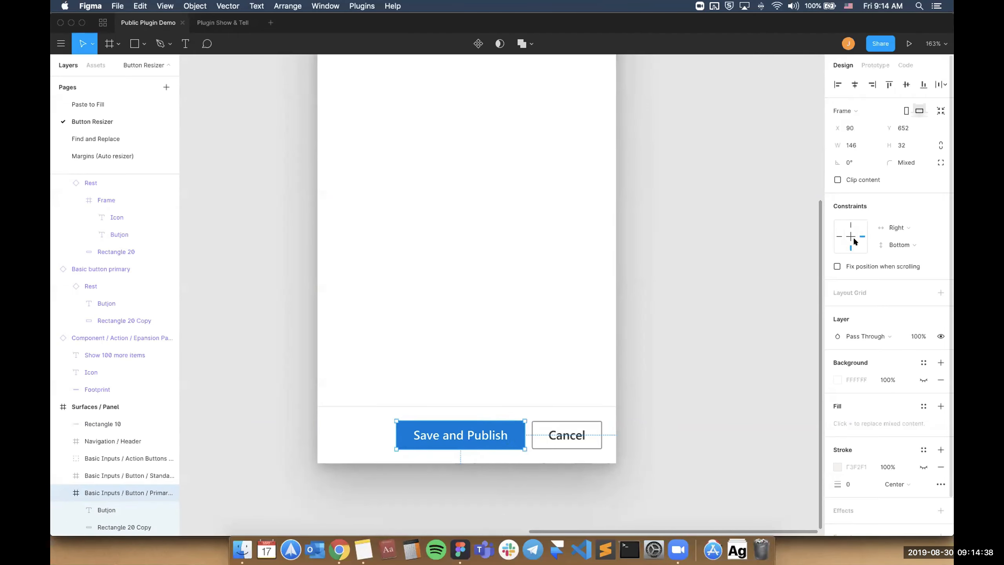
# Undo the button's fitted width, try stretching its right edge over the Cancel button to a width of 168, and undo that stretch.
pyautogui.moveTo(396, 431); pyautogui.dragTo(455, 431)
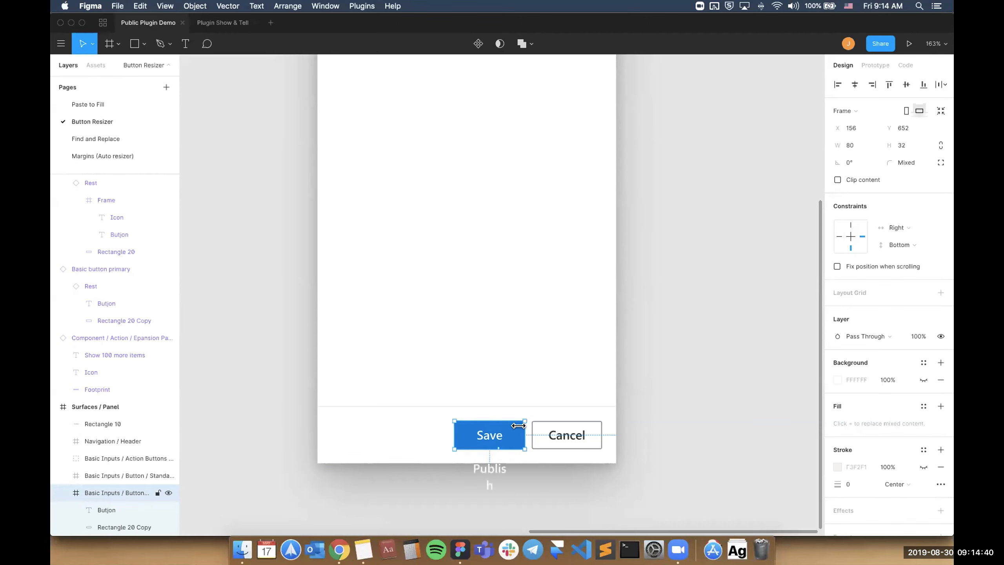
pyautogui.moveTo(519, 426); pyautogui.dragTo(599, 434)
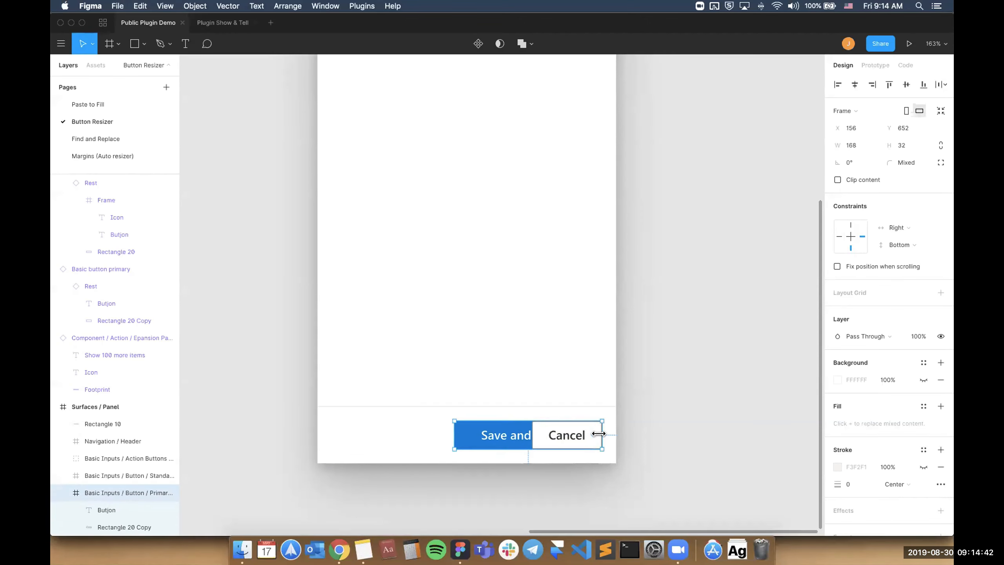
pyautogui.press('super+z')
pyautogui.click(660, 395)
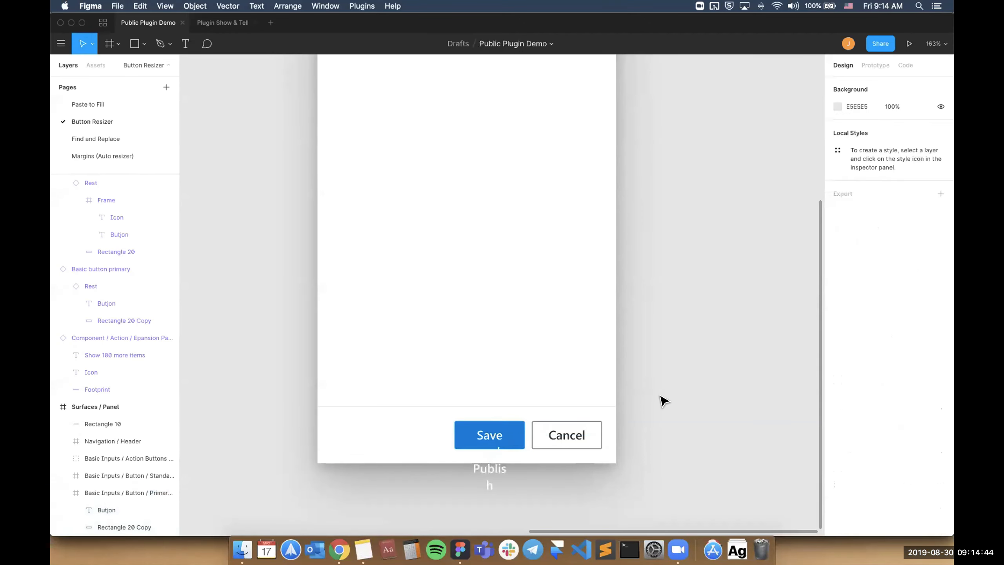
# Leave the Button Resizer page and open the Find and Replace plugin's description page.
pyautogui.scroll(-5, 660, 395)
pyautogui.scroll(2, 661, 384)
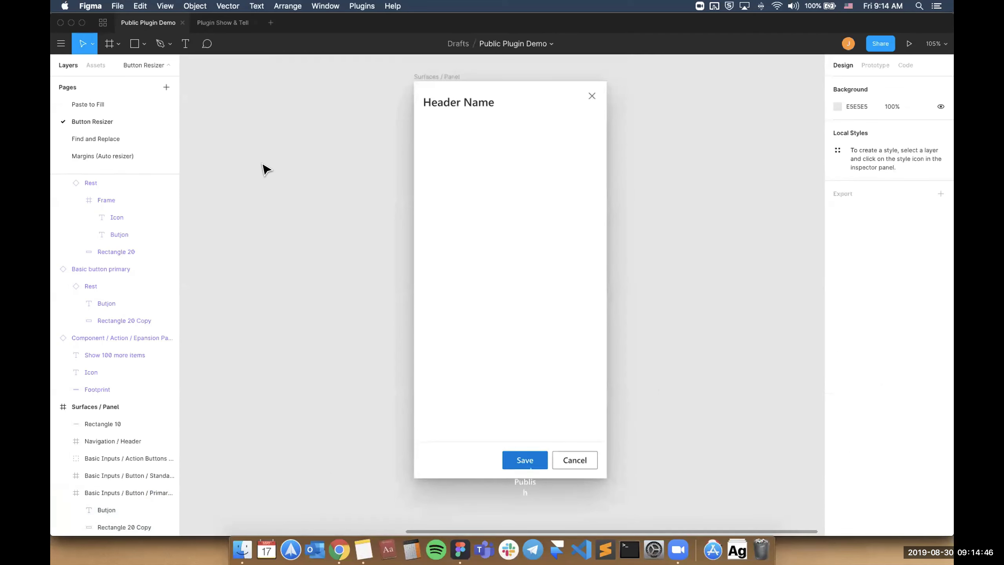
pyautogui.click(103, 22)
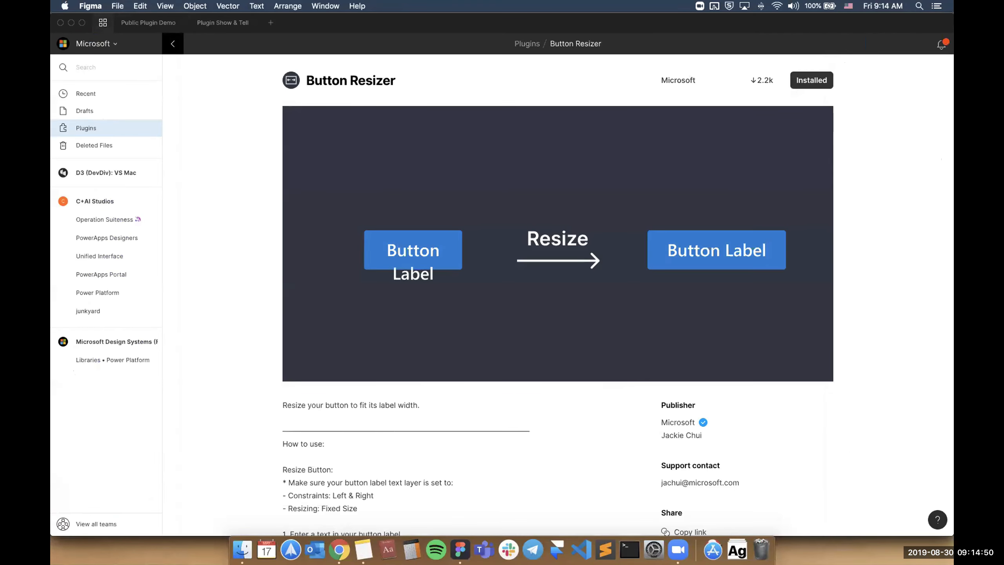
pyautogui.click(172, 44)
pyautogui.click(142, 23)
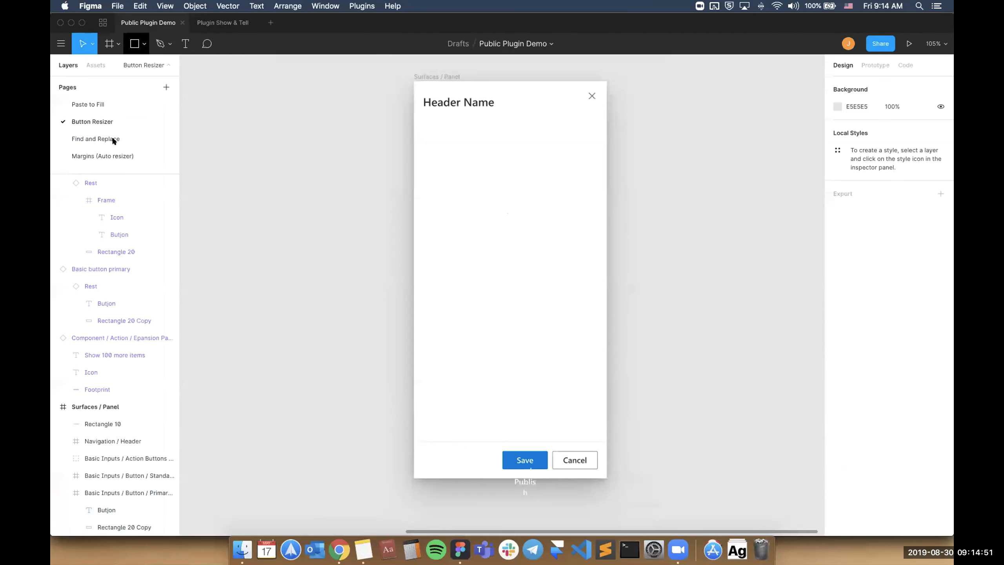
pyautogui.click(103, 22)
pyautogui.click(577, 165)
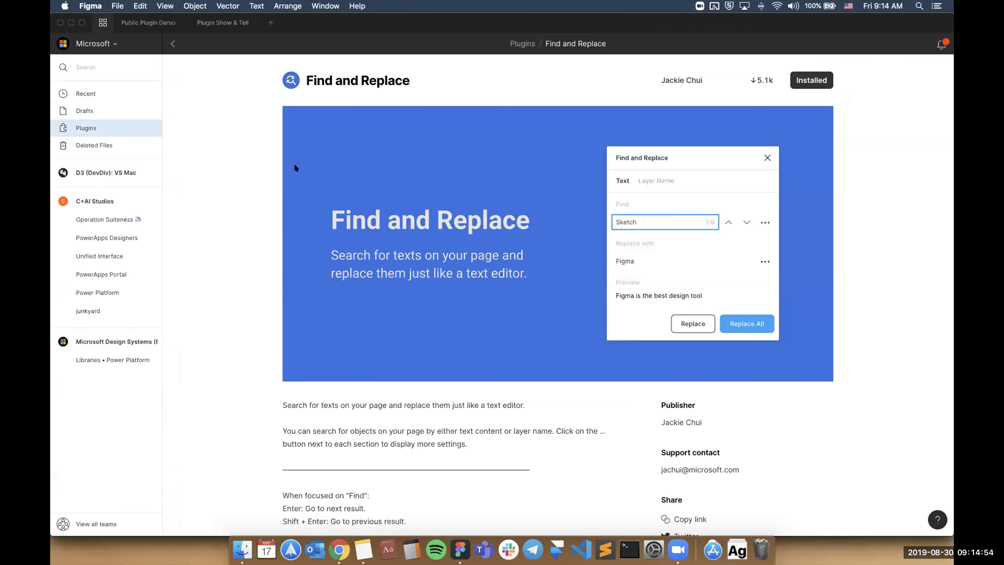
# Return to the Public Plugin Demo file, go to its Find and Replace page, and briefly open and close the Find and Replace plugin.
pyautogui.click(149, 28)
pyautogui.click(122, 133)
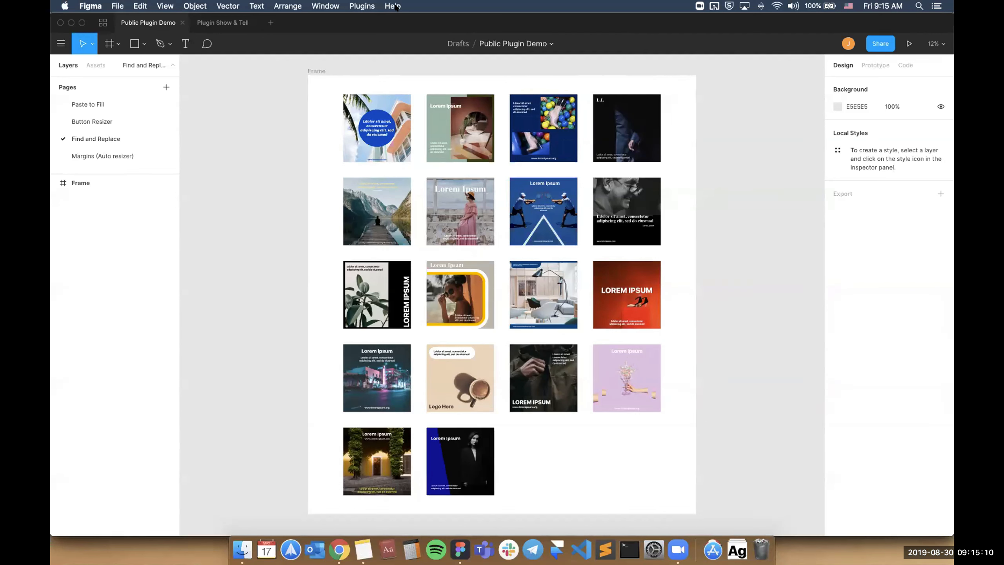
pyautogui.press('alt+super+p')
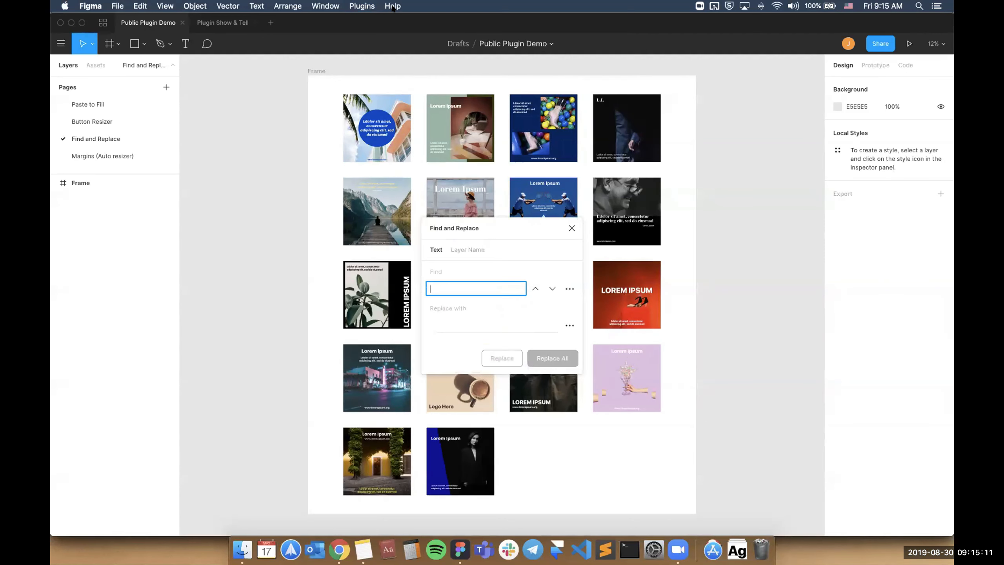
pyautogui.click(571, 229)
# Switch to System Preferences and examine the keyboard's app shortcuts for Figma's Find and Replace entry.
pyautogui.click(654, 549)
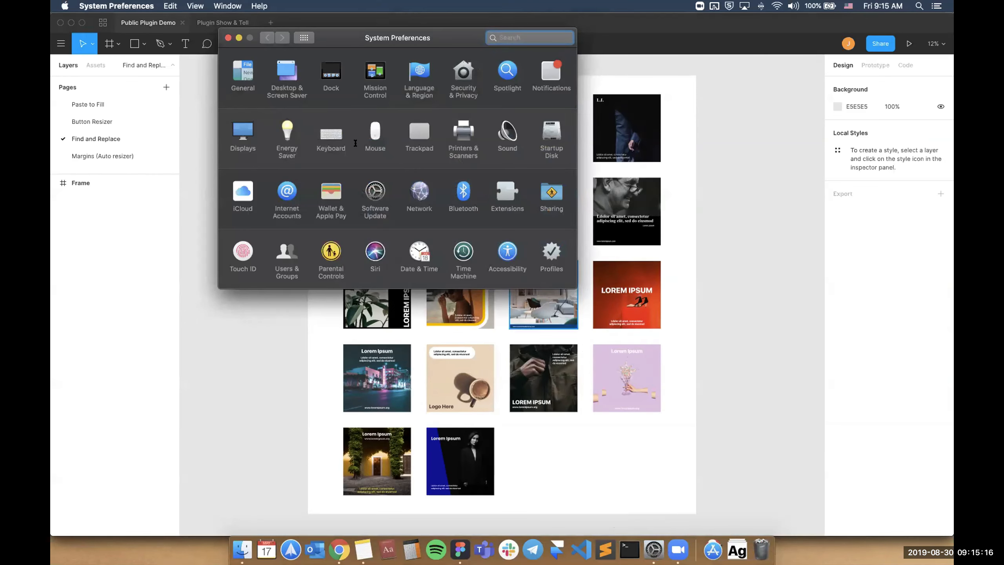
pyautogui.click(330, 132)
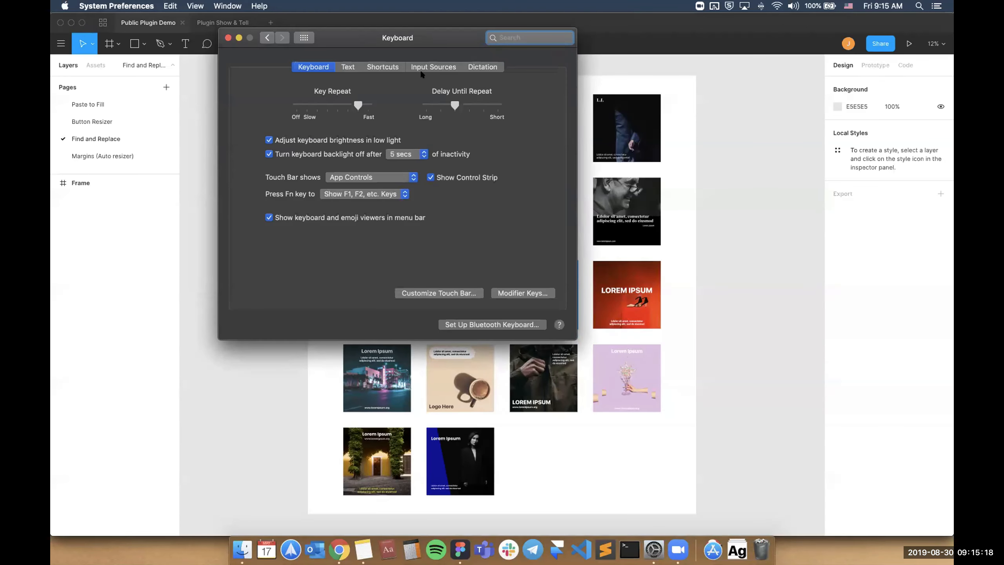
pyautogui.click(382, 67)
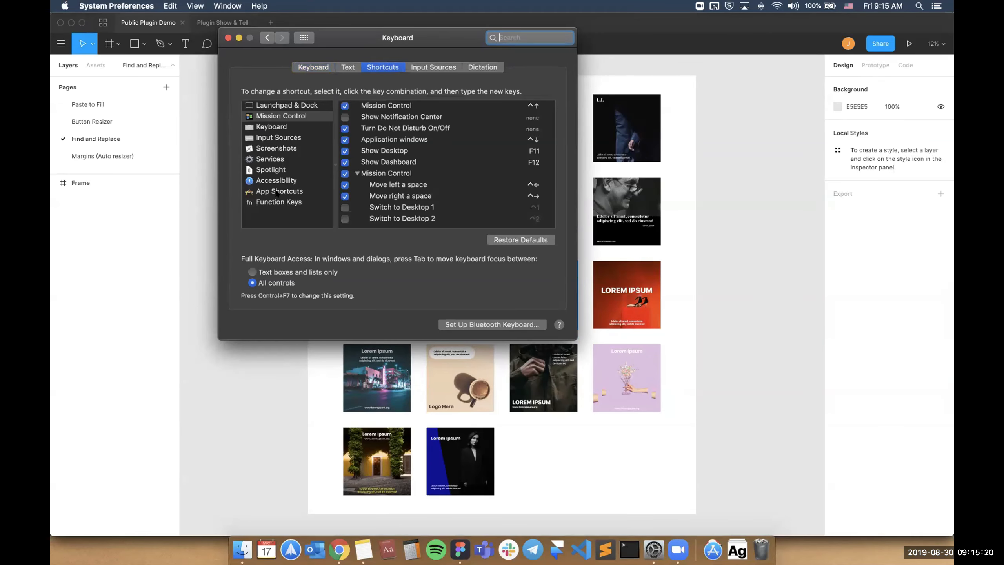
pyautogui.click(288, 194)
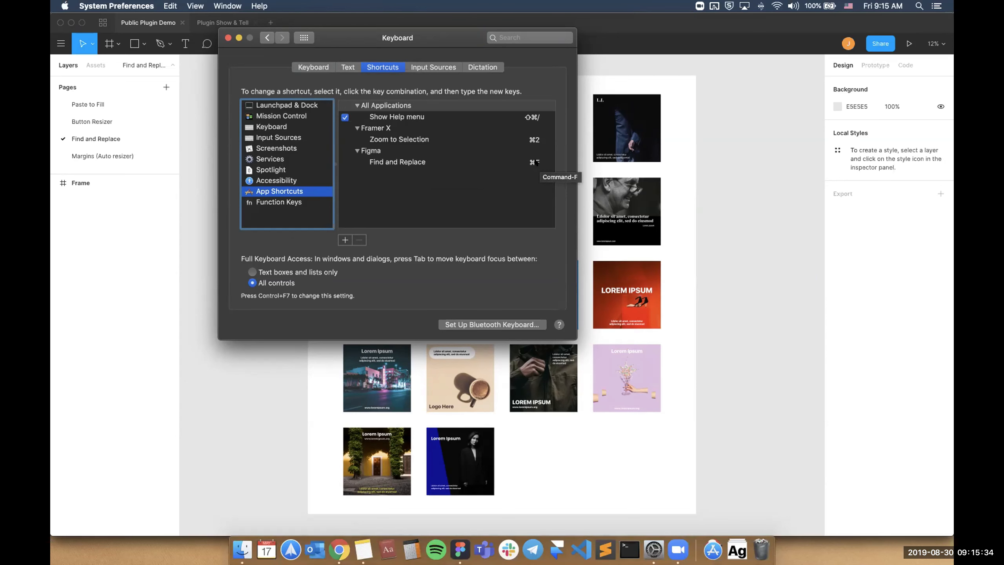
# Return to Figma and check the shortcut listed beside the Find and Replace plugin.
pyautogui.click(737, 169)
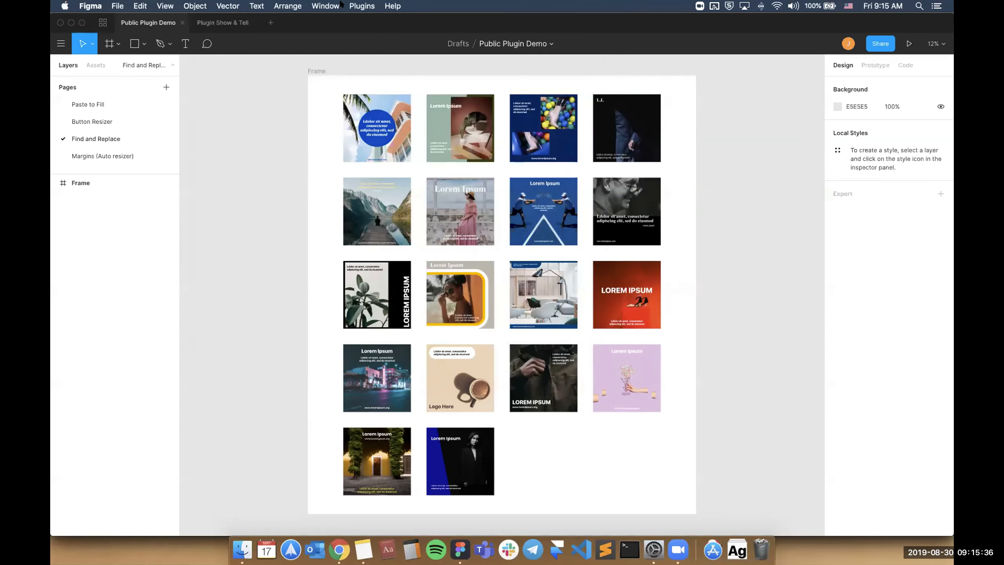
pyautogui.click(389, 6)
pyautogui.moveTo(360, 7)
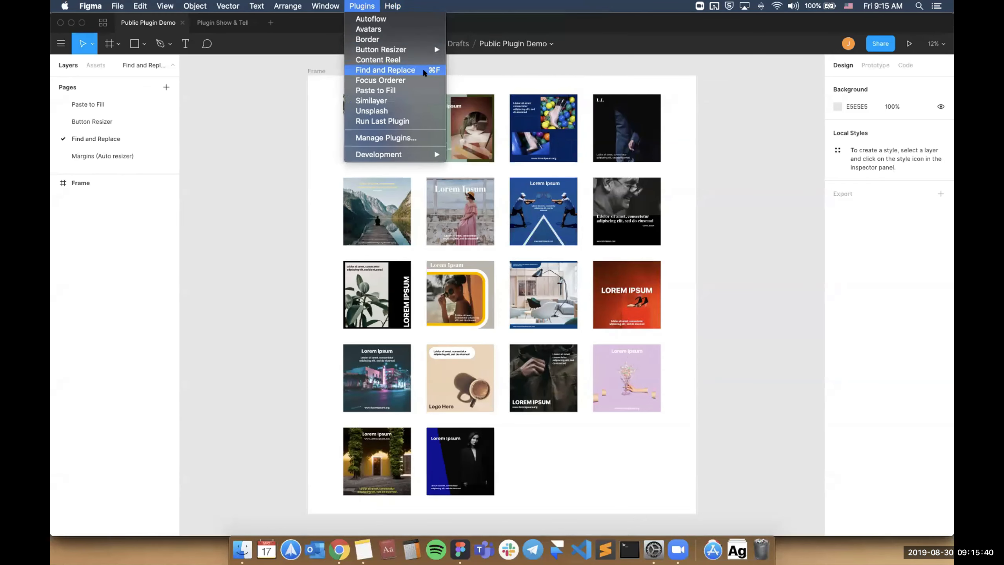
pyautogui.click(457, 72)
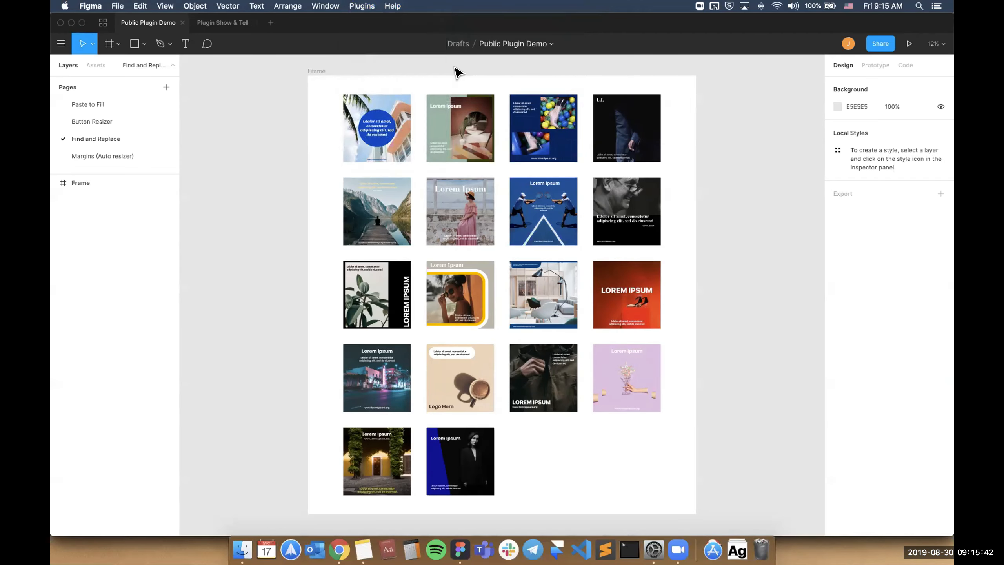
# Move the Find and Replace plugin window clear of the artwork and search the page's text for "lorem".
pyautogui.moveTo(493, 232); pyautogui.dragTo(197, 87)
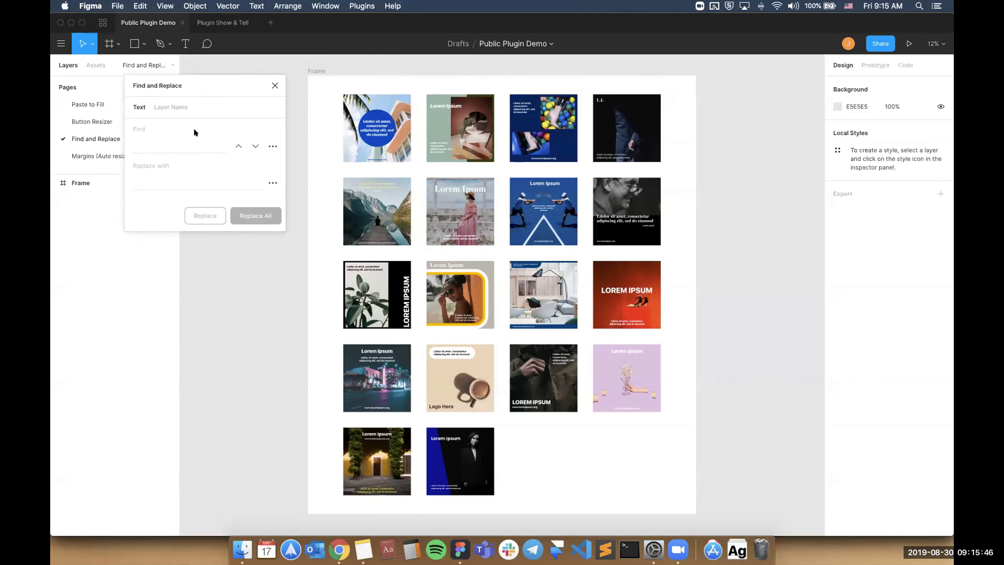
pyautogui.click(194, 142)
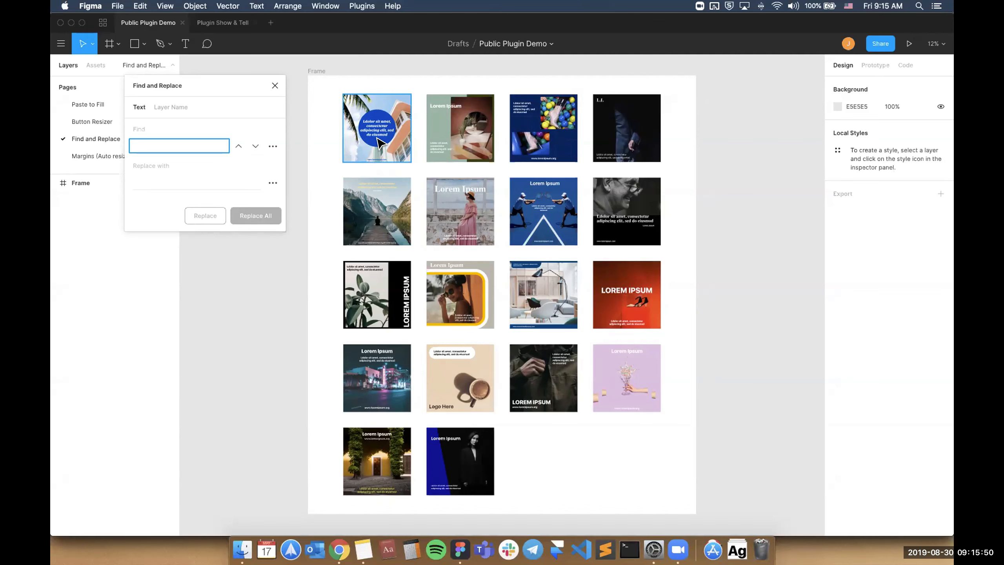
pyautogui.write('lo')
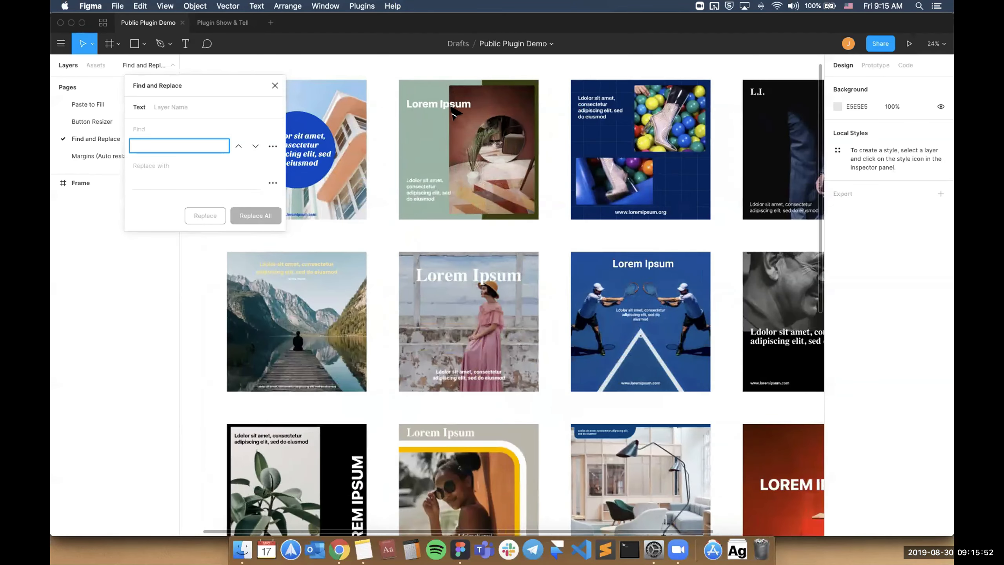
pyautogui.write('rem')
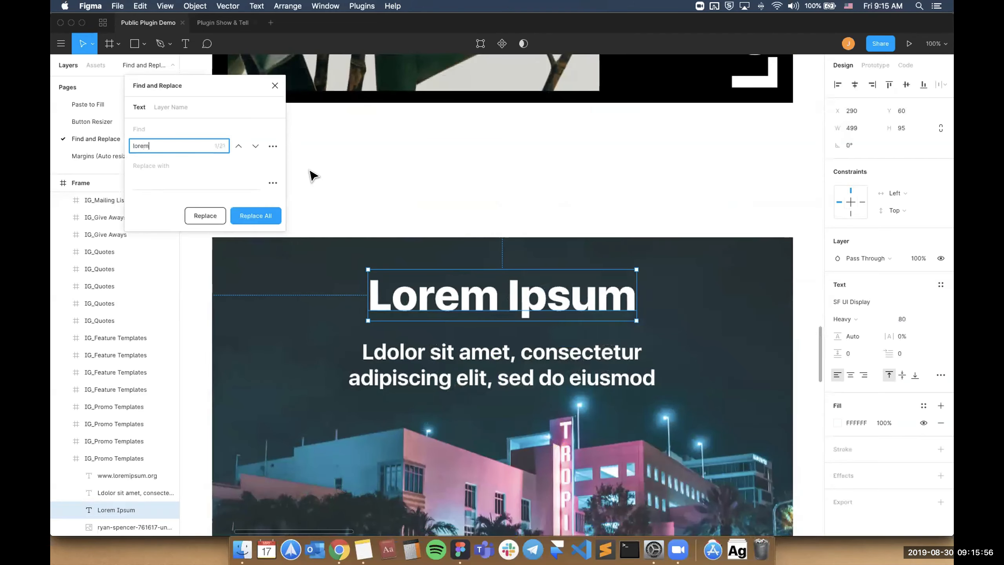
pyautogui.scroll(-5, 312, 175)
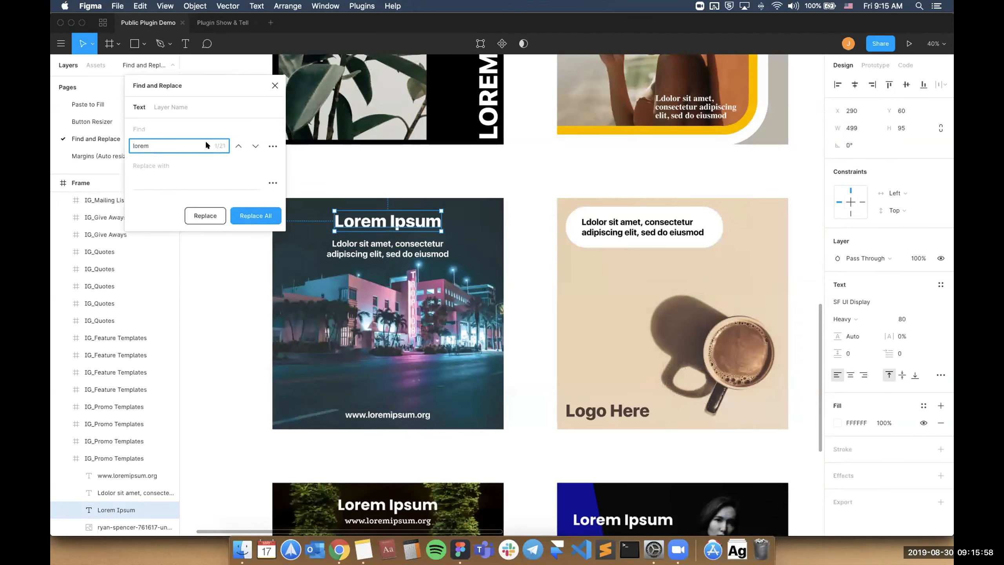
# Step forward through the "lorem" text matches to examine where they occur on the page.
pyautogui.click(255, 147)
pyautogui.click(255, 147)
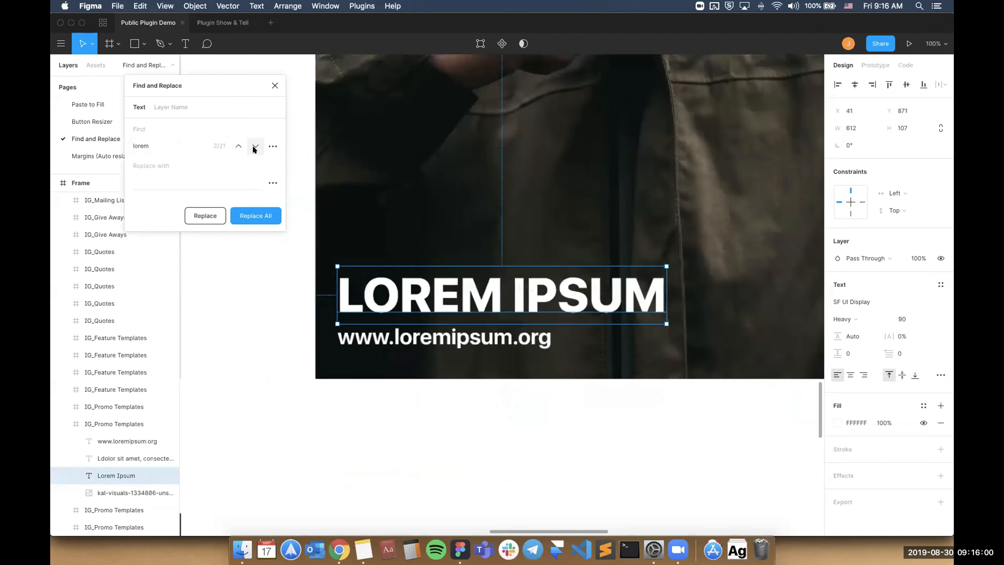
pyautogui.click(255, 146)
pyautogui.click(255, 147)
pyautogui.click(255, 146)
pyautogui.click(255, 146)
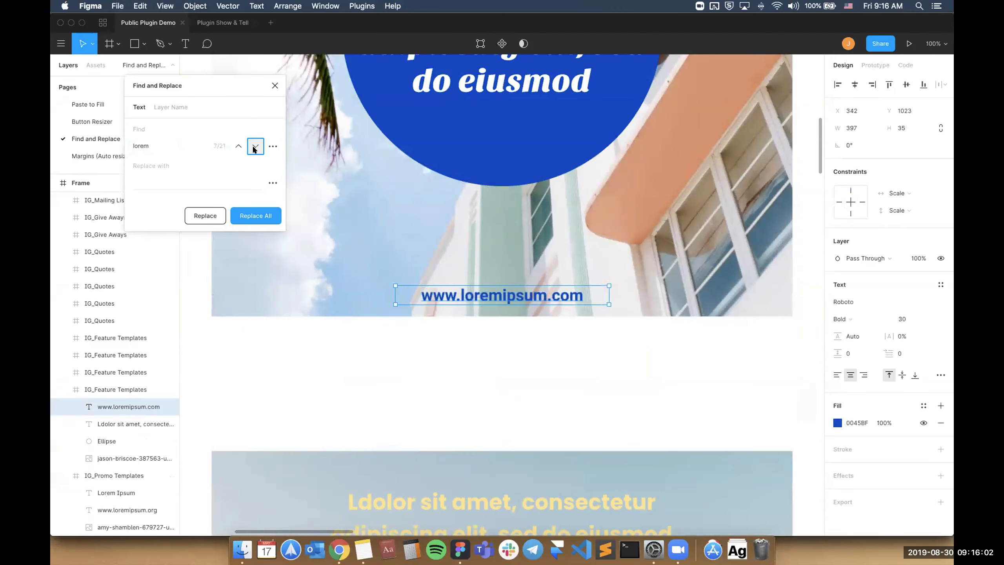
pyautogui.click(255, 147)
pyautogui.click(255, 147)
# Enter "something" as the replacement text and step through the matches to the "Lorem Ipsum" title on the green feature template.
pyautogui.click(196, 179)
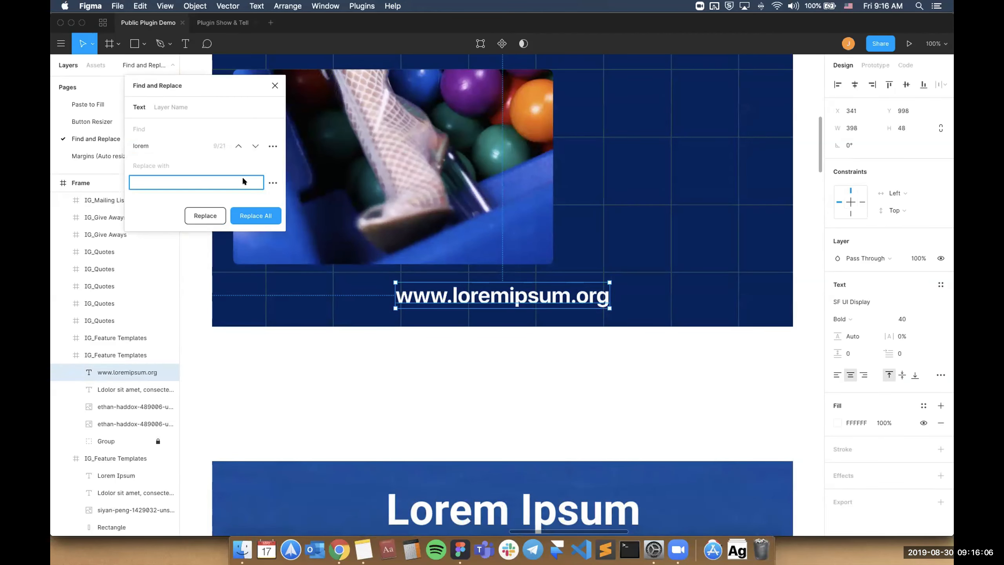
pyautogui.write('something')
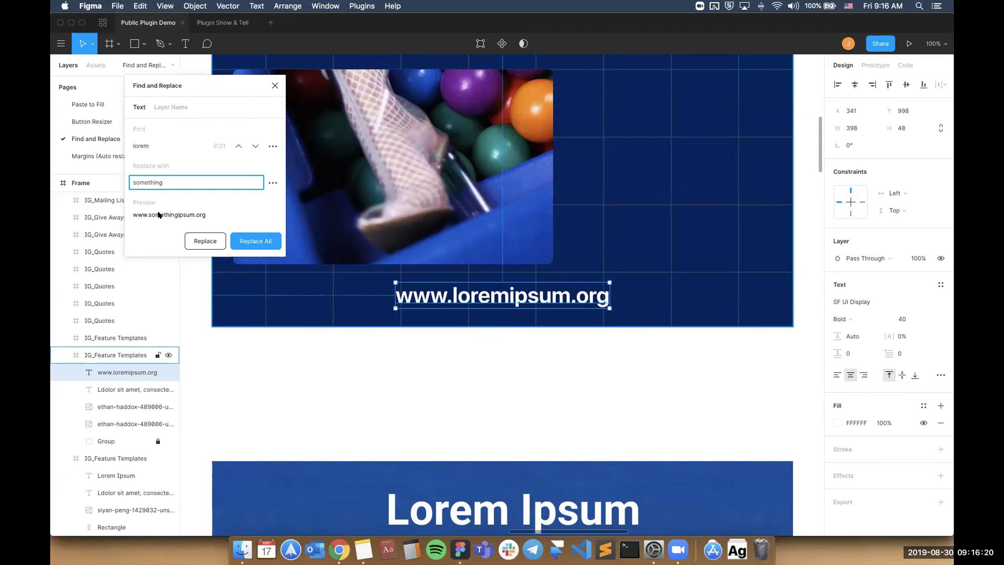
pyautogui.click(259, 140)
pyautogui.click(259, 141)
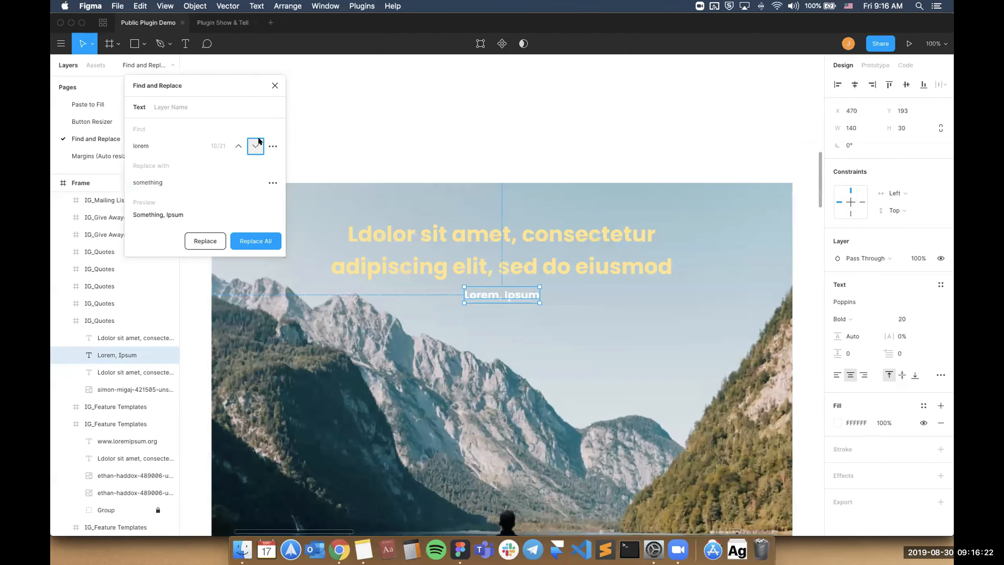
pyautogui.click(259, 141)
pyautogui.click(259, 141)
pyautogui.click(259, 140)
pyautogui.click(237, 143)
pyautogui.click(238, 146)
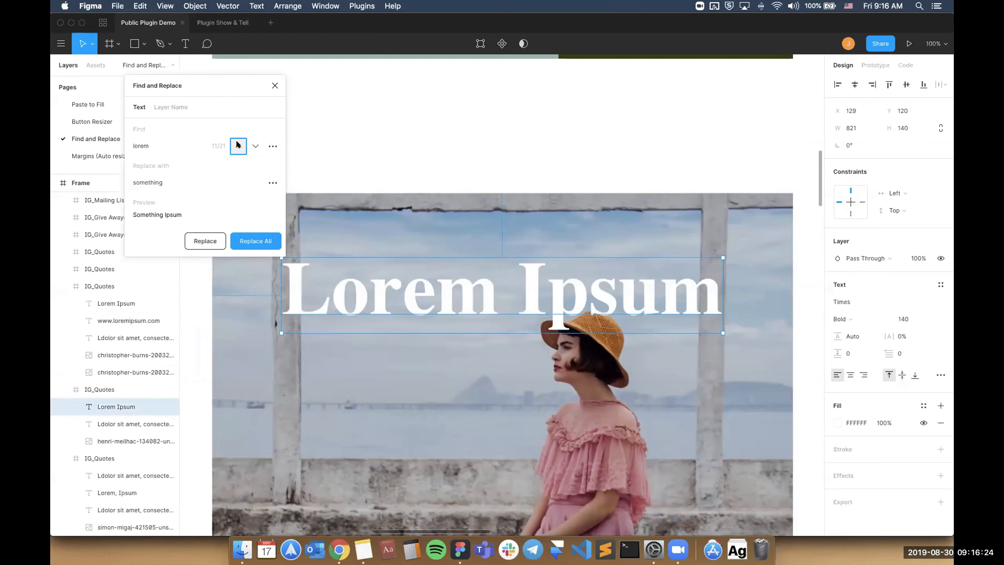
pyautogui.click(238, 146)
pyautogui.click(238, 145)
pyautogui.click(238, 145)
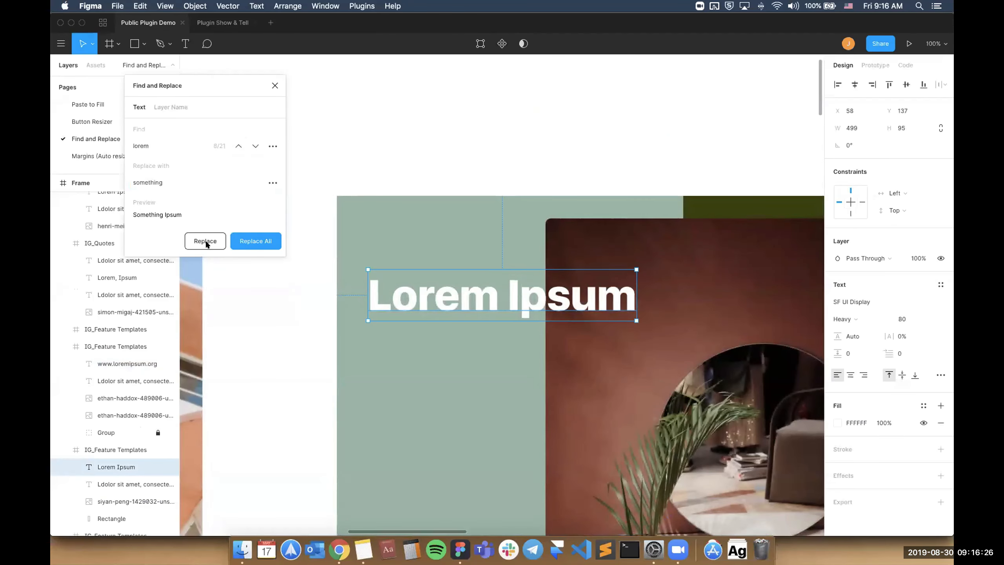
# Replace "lorem" with "something" in individual matches and in all remaining ones, and close the plugin.
pyautogui.click(203, 239)
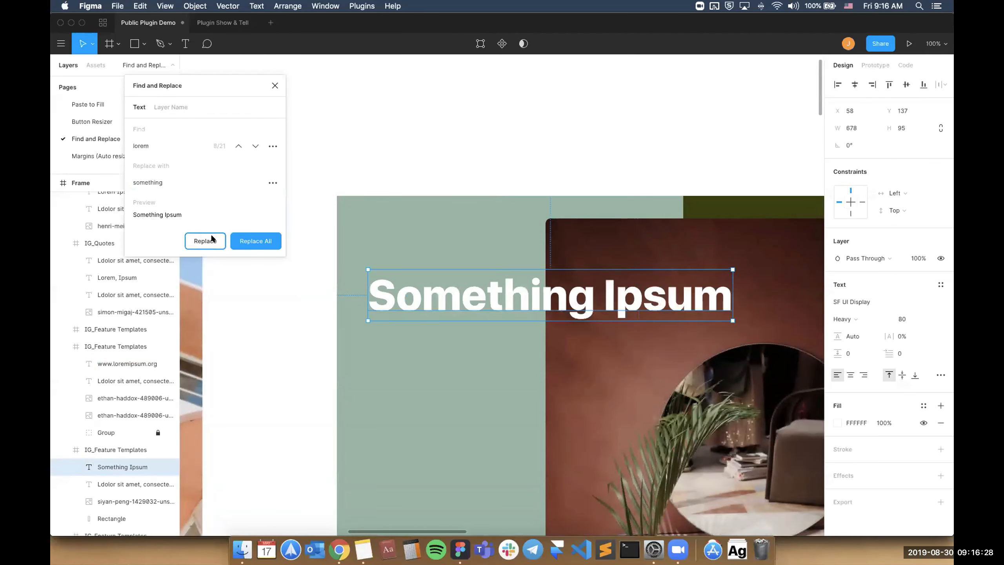
pyautogui.click(203, 239)
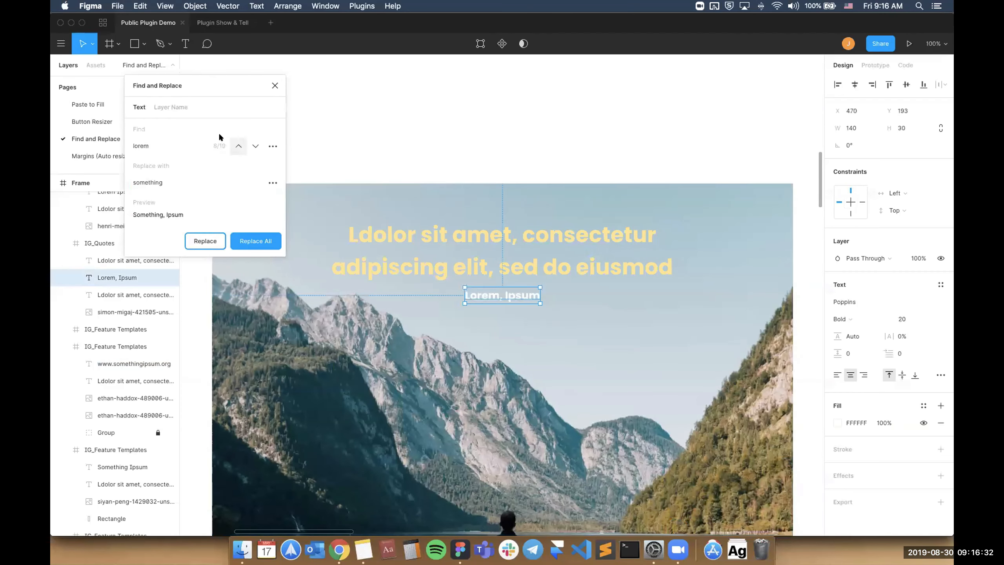
pyautogui.click(252, 240)
pyautogui.click(275, 85)
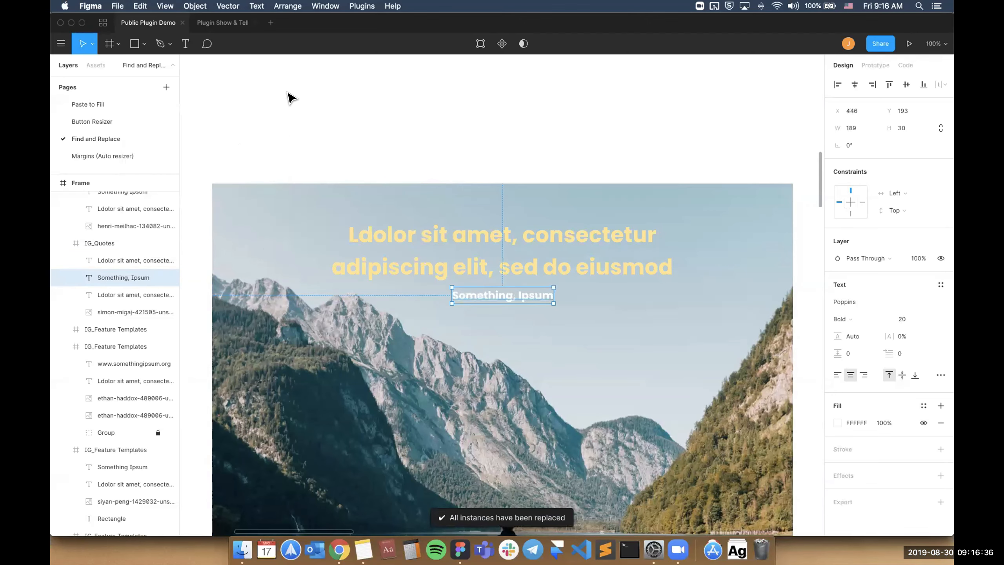
# Look over the replaced texts, undo all the "something" replacements, and return to the Find and Replace page.
pyautogui.scroll(-5, 334, 129)
pyautogui.click(469, 141)
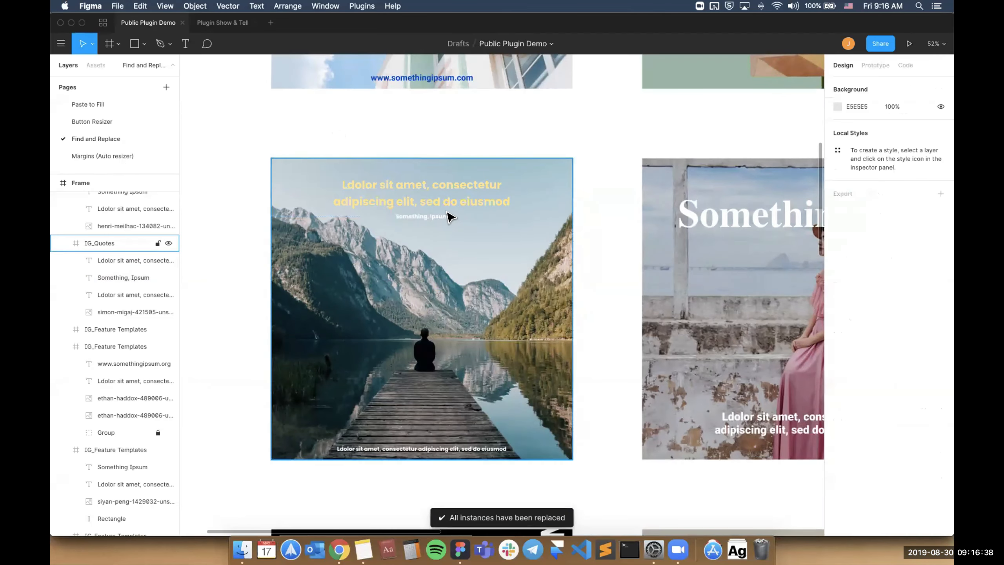
pyautogui.scroll(6, 430, 219)
pyautogui.scroll(-8, 414, 243)
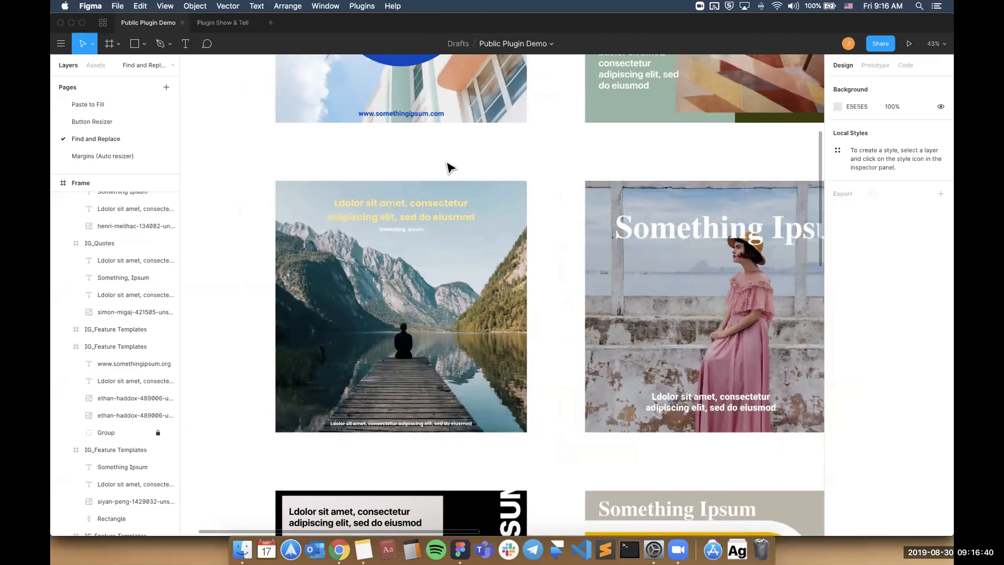
pyautogui.press('super+z')
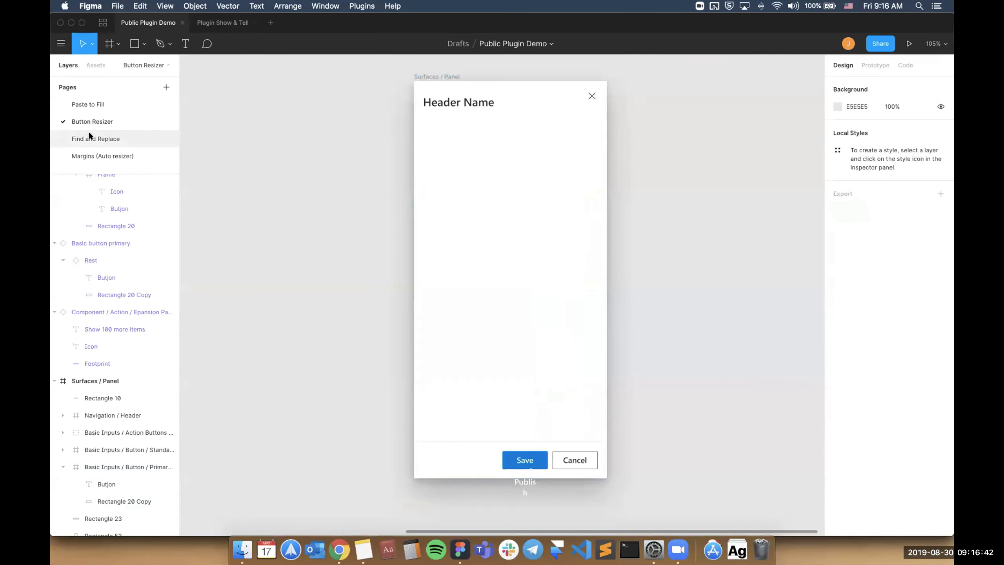
pyautogui.click(96, 139)
pyautogui.click(270, 146)
pyautogui.scroll(-5, 269, 146)
pyautogui.scroll(5, 269, 146)
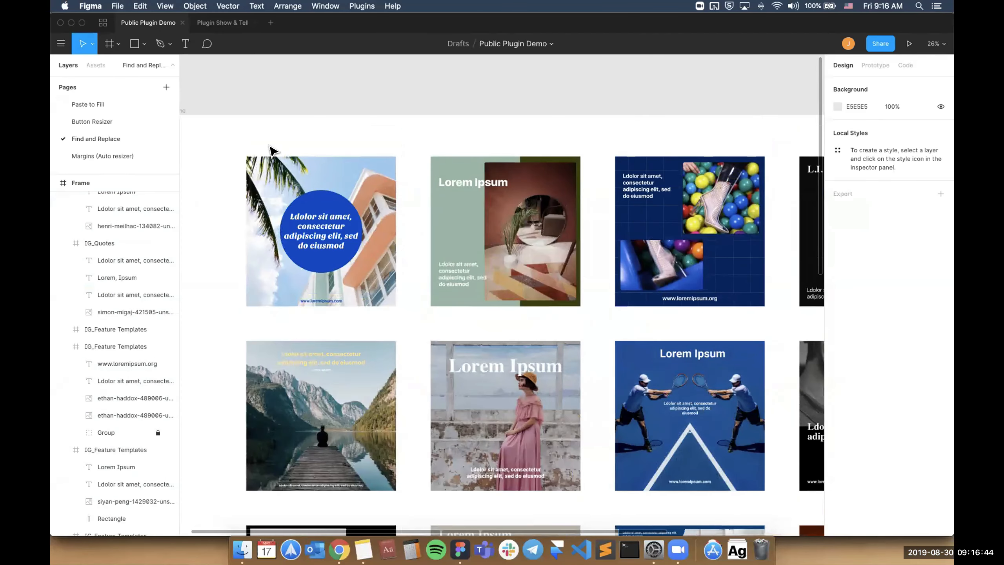
# Run Find and Replace from the selected "Lorem Ipsum" title on the green feature template and move the plugin window aside.
pyautogui.click(484, 183)
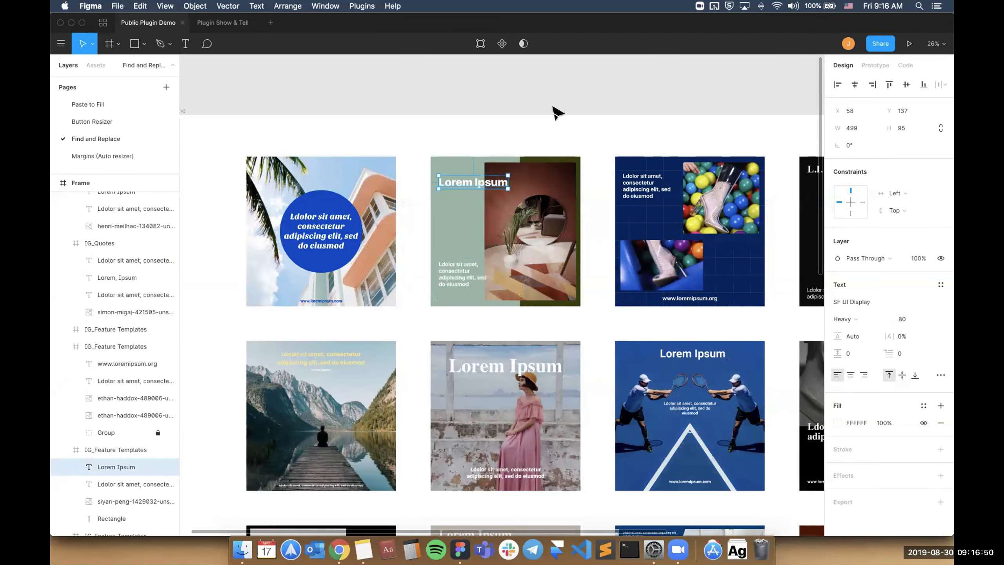
pyautogui.press('super+alt+p')
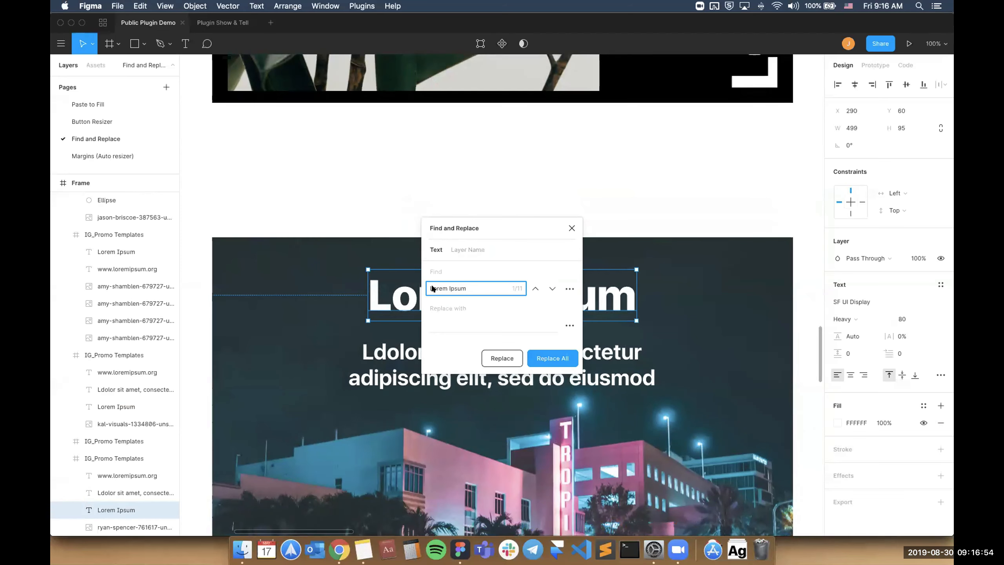
pyautogui.moveTo(493, 228); pyautogui.dragTo(653, 136)
pyautogui.click(640, 194)
pyautogui.click(511, 180)
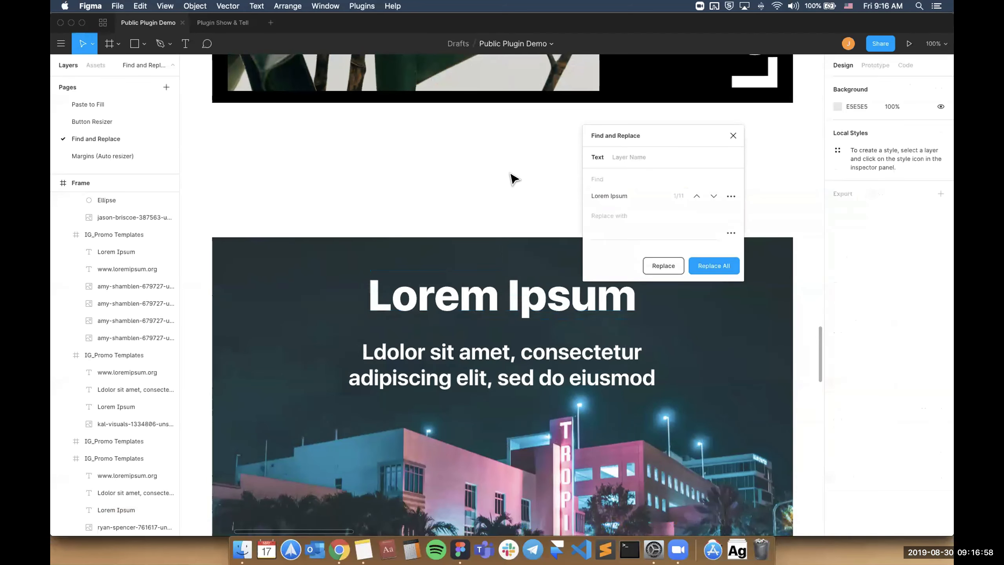
# Examine the page's artboards for "Lorem Ipsum" titles while the Find and Replace window stays open.
pyautogui.scroll(-10, 511, 180)
pyautogui.click(661, 191)
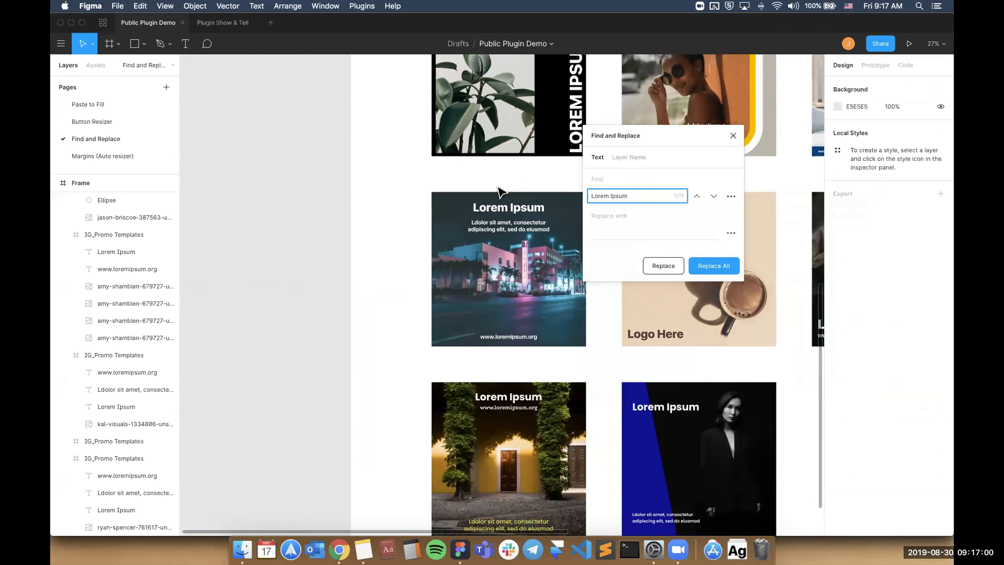
pyautogui.scroll(4, 500, 192)
pyautogui.hscroll(4, 499, 192)
pyautogui.click(444, 148)
pyautogui.scroll(5, 443, 143)
pyautogui.click(463, 158)
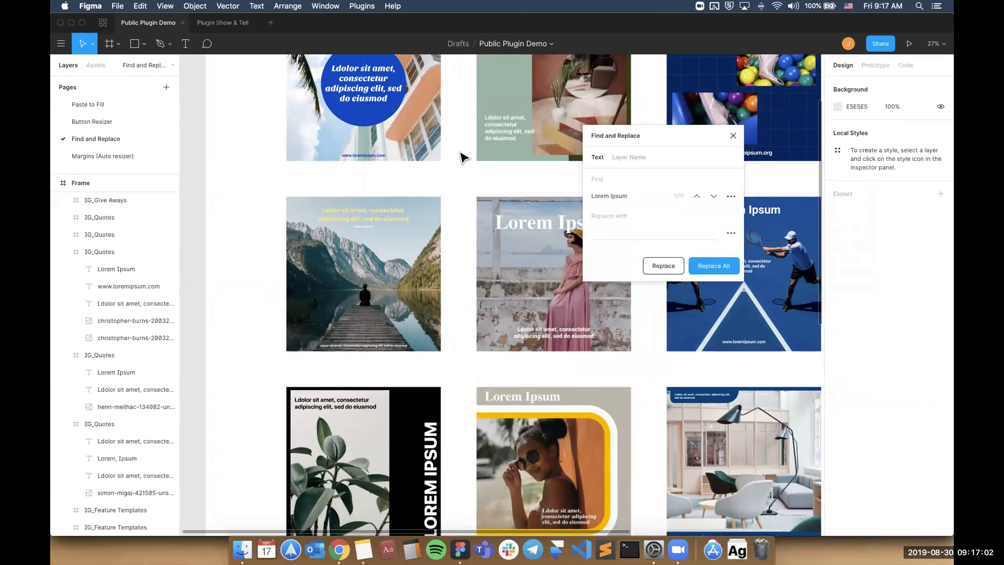
pyautogui.scroll(3, 462, 158)
pyautogui.scroll(-8, 463, 158)
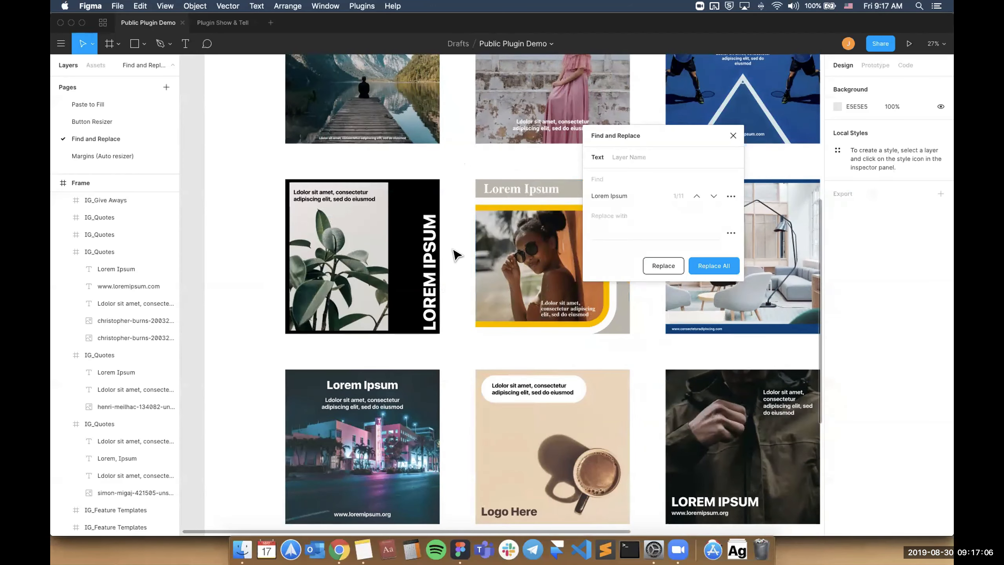
pyautogui.scroll(-5, 455, 253)
pyautogui.scroll(-3, 456, 254)
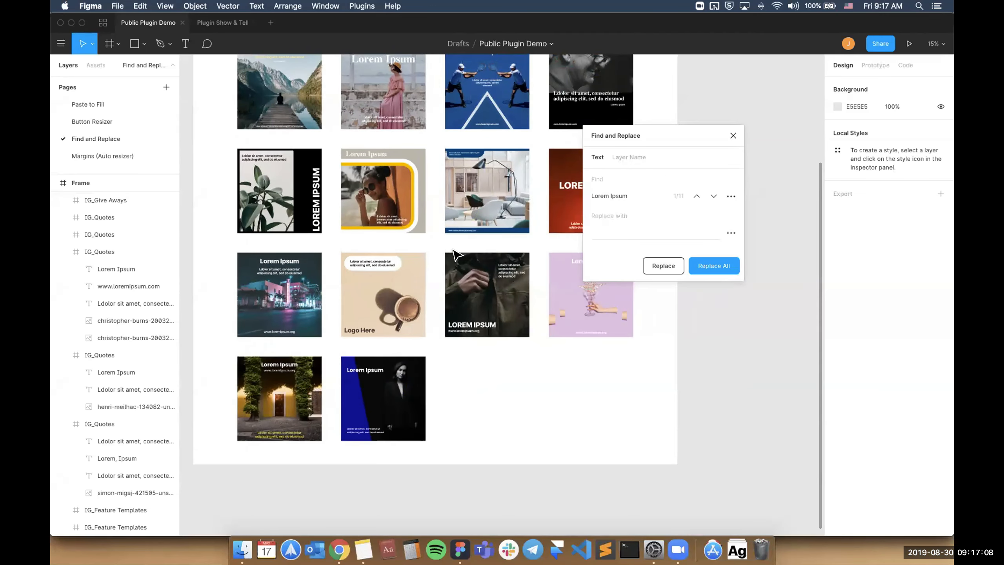
pyautogui.scroll(1, 455, 253)
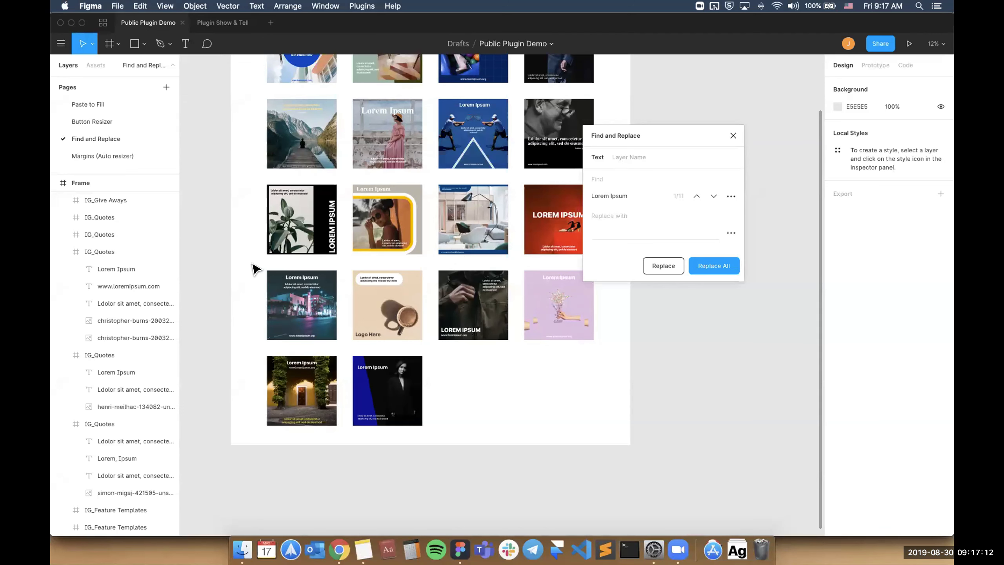
pyautogui.scroll(-2, 255, 270)
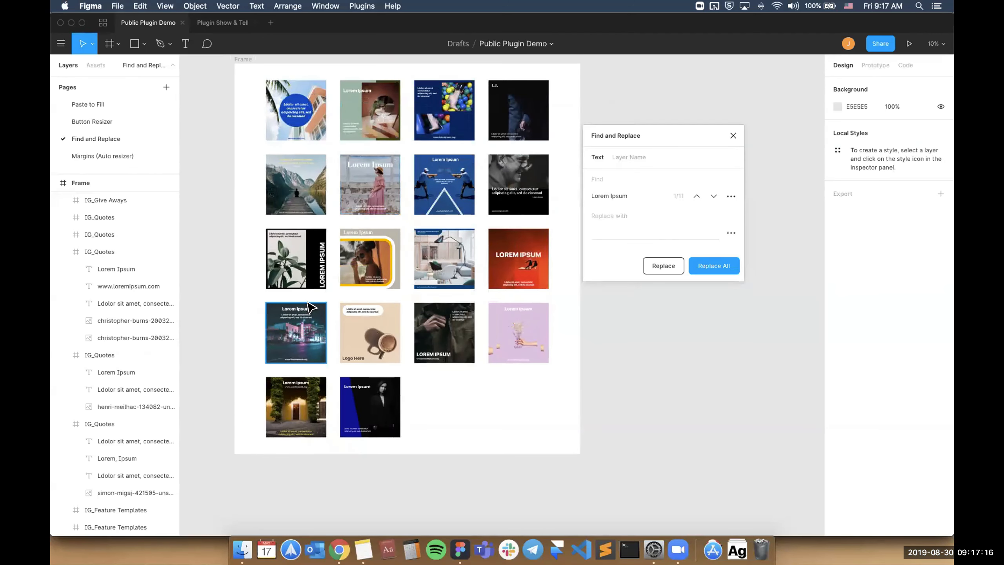
# Select the six artboards in the two lowest rows and limit the "Lorem Ipsum" search to that selection.
pyautogui.moveTo(528, 417); pyautogui.dragTo(574, 467)
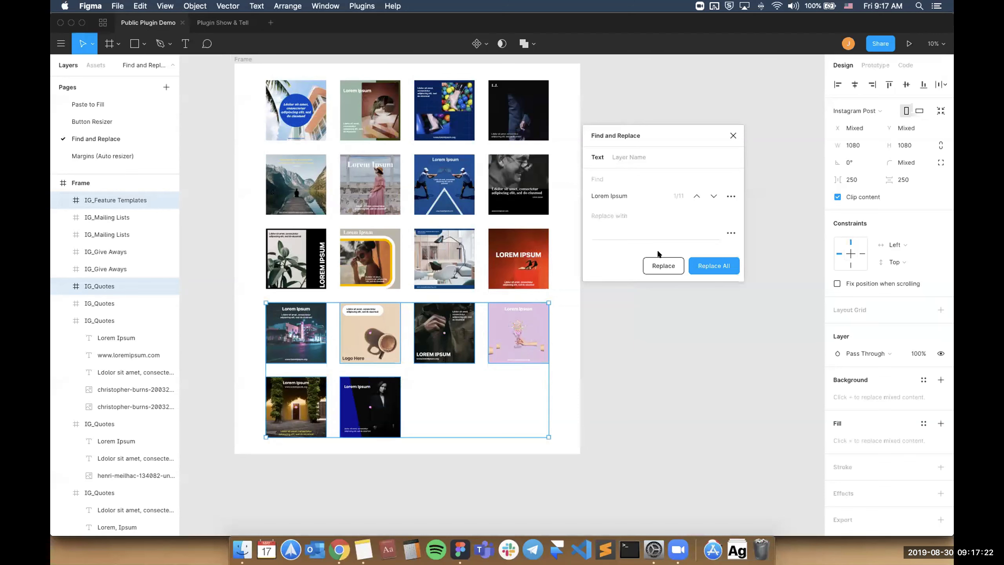
pyautogui.click(729, 197)
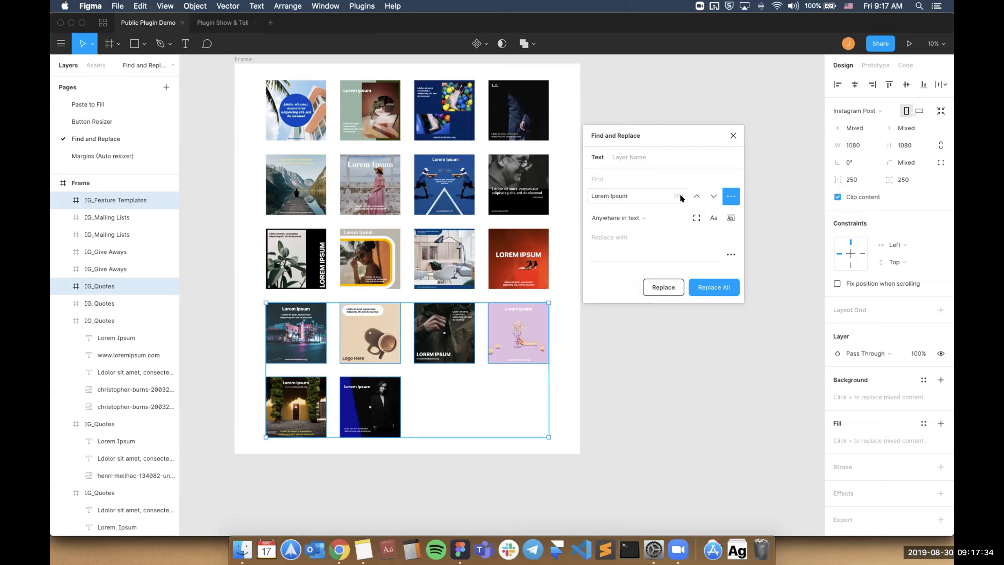
pyautogui.click(694, 216)
# Move the plugin window clear of the artwork and replace all "Lorem Ipsum" matches in the selection with "My new title".
pyautogui.scroll(5, 408, 381)
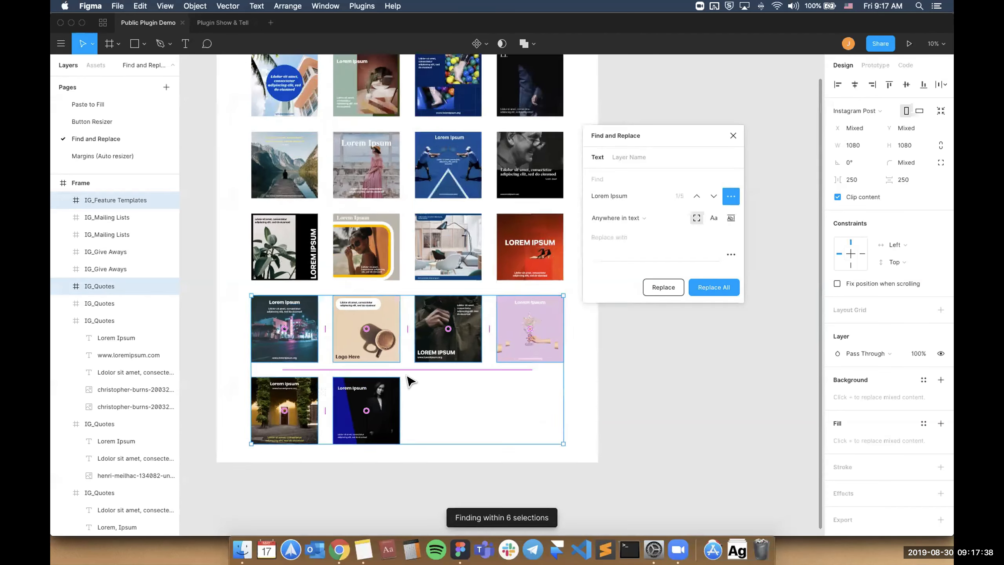
pyautogui.moveTo(629, 137); pyautogui.dragTo(738, 203)
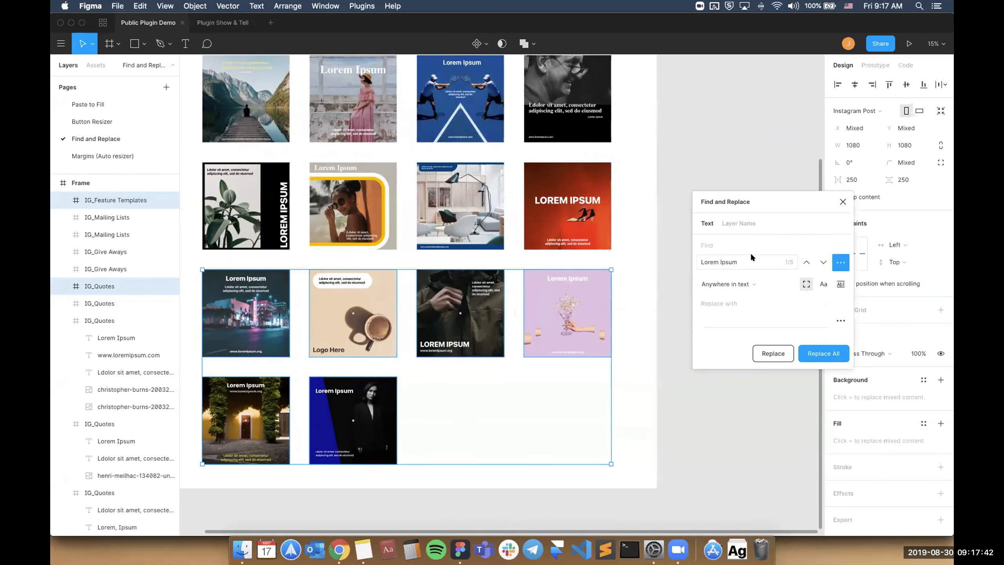
pyautogui.click(743, 317)
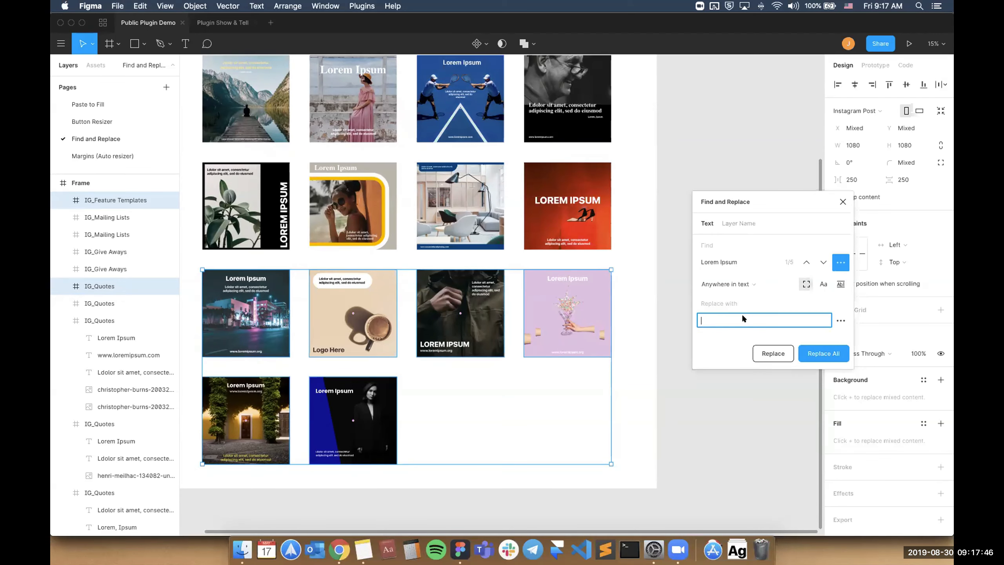
pyautogui.write('My new title')
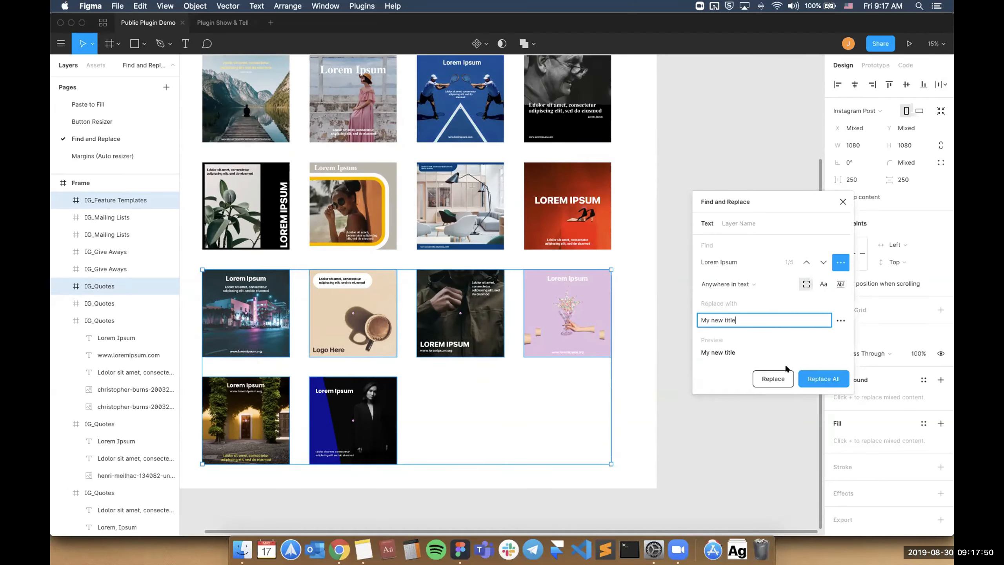
pyautogui.click(825, 373)
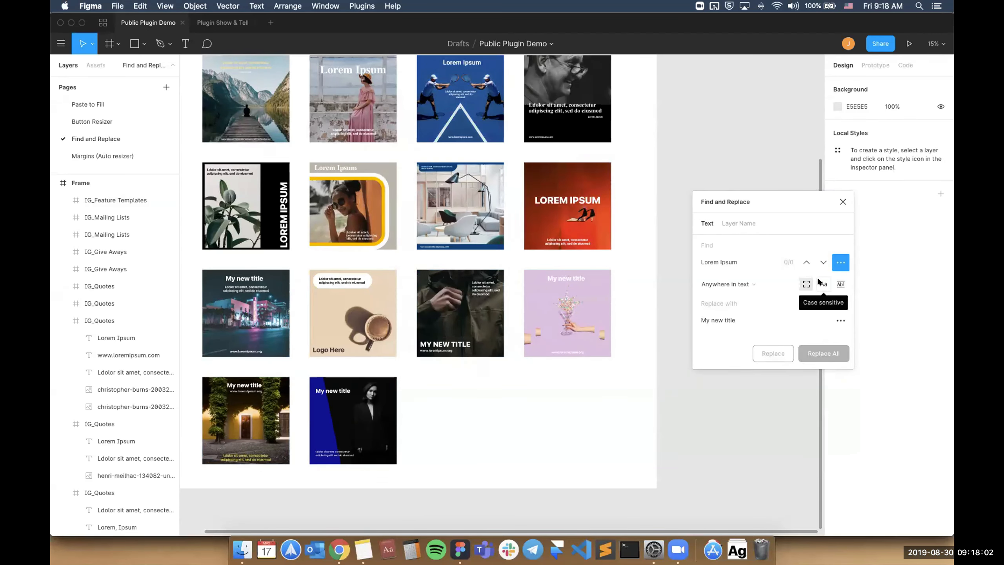
# Examine the match-position choices for the search text and show the options for the replacement text.
pyautogui.click(768, 285)
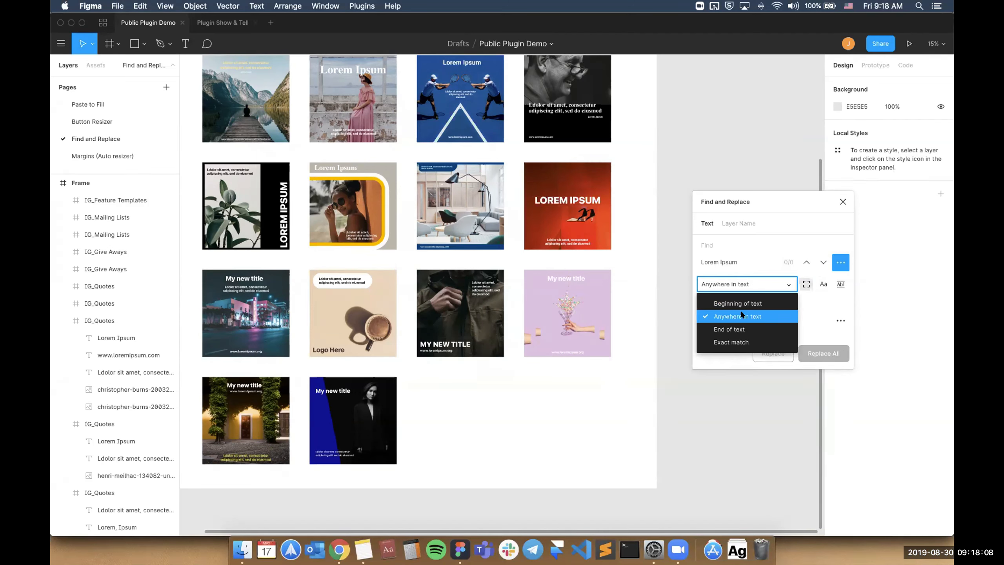
pyautogui.click(777, 284)
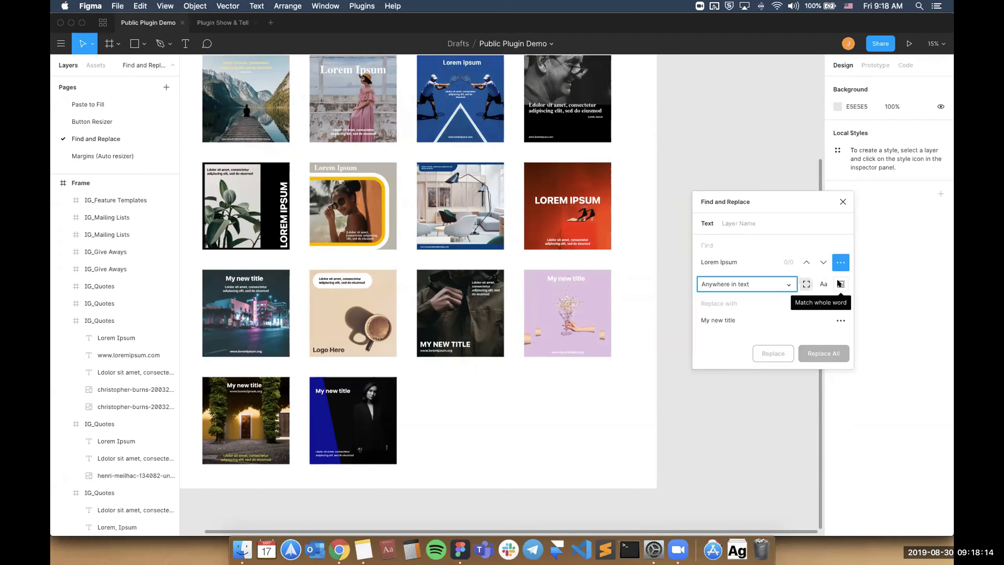
pyautogui.click(842, 321)
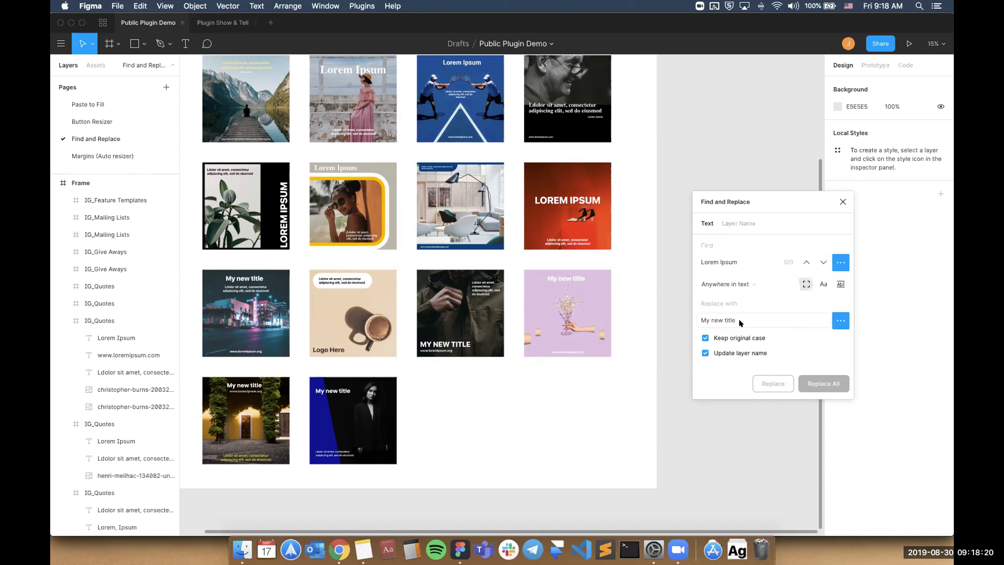
# Check the "Lorem Ipsum" search against the title on the red artboard and close the Find and Replace window.
pyautogui.click(747, 259)
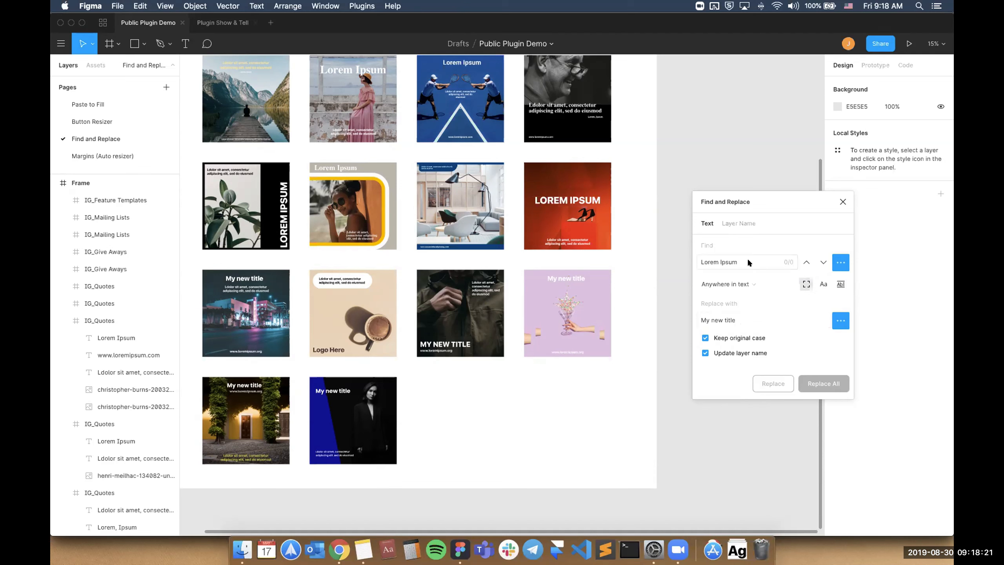
pyautogui.doubleClick(559, 203)
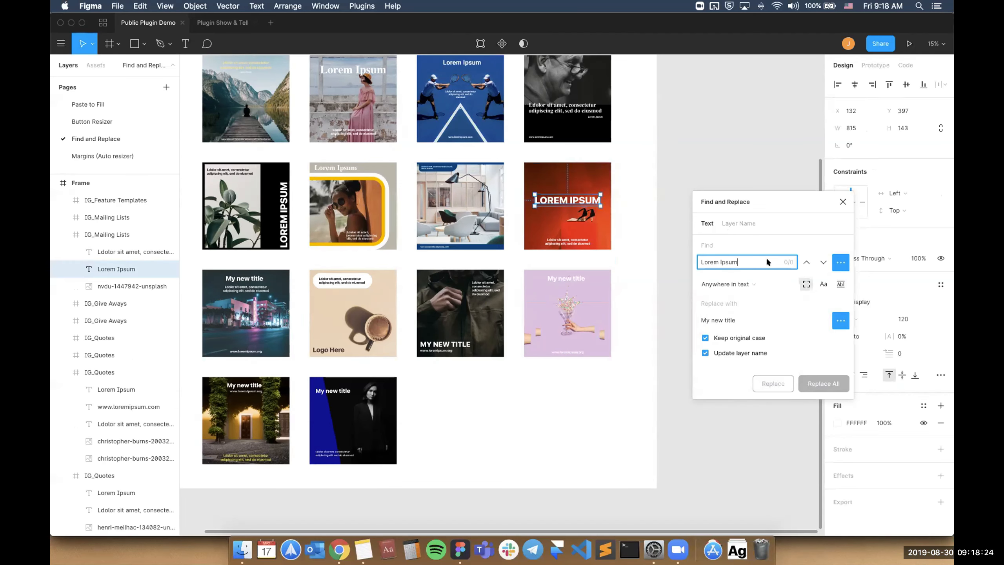
pyautogui.click(767, 257)
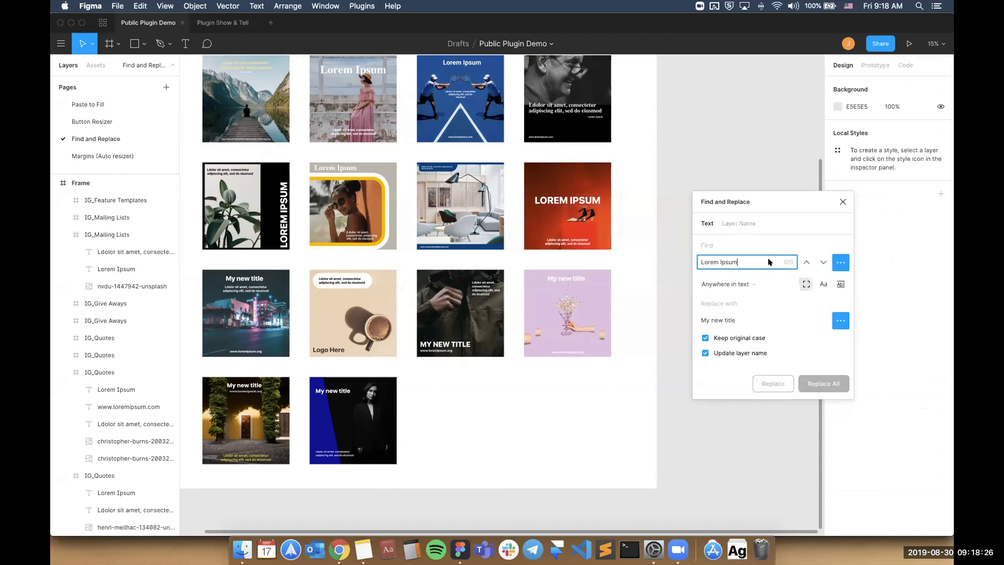
pyautogui.click(843, 202)
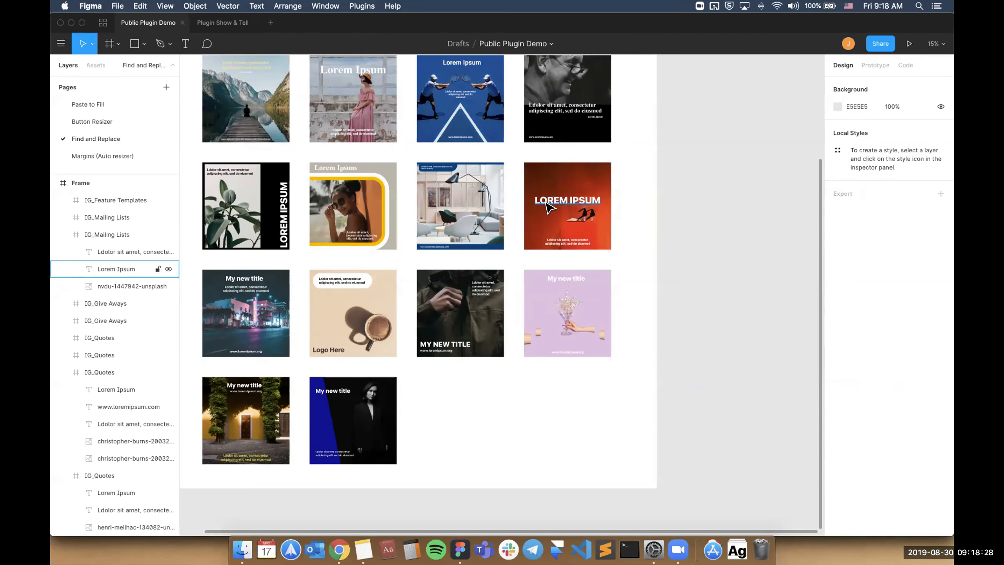
# Run Find and Replace again, move its window aside, and preview "asdasdasda" as replacement for "Lorem Ipsum" without applying it.
pyautogui.press('alt+super+p')
pyautogui.press('Return')
pyautogui.click(563, 290)
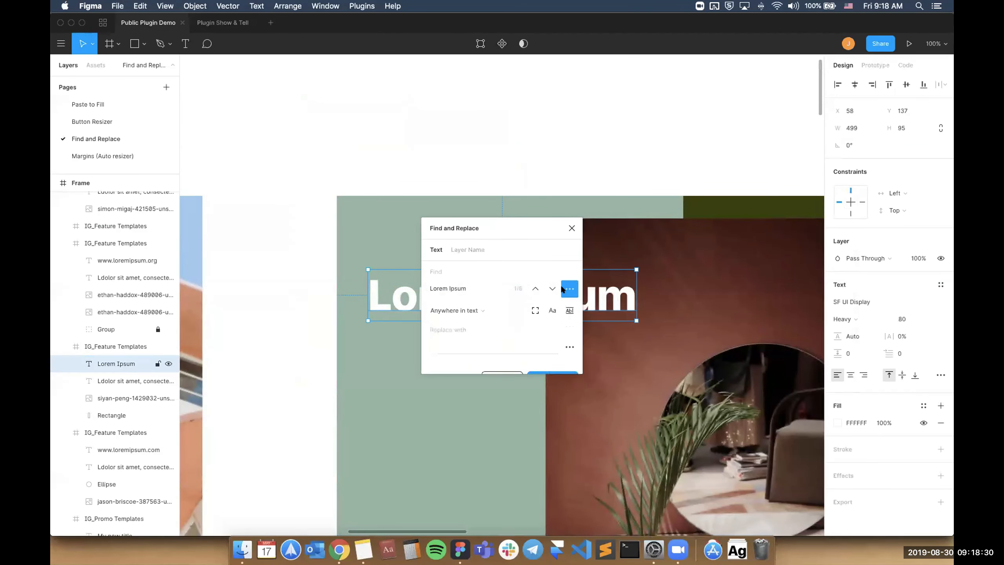
pyautogui.click(459, 330)
pyautogui.moveTo(490, 210); pyautogui.dragTo(642, 199)
pyautogui.click(641, 329)
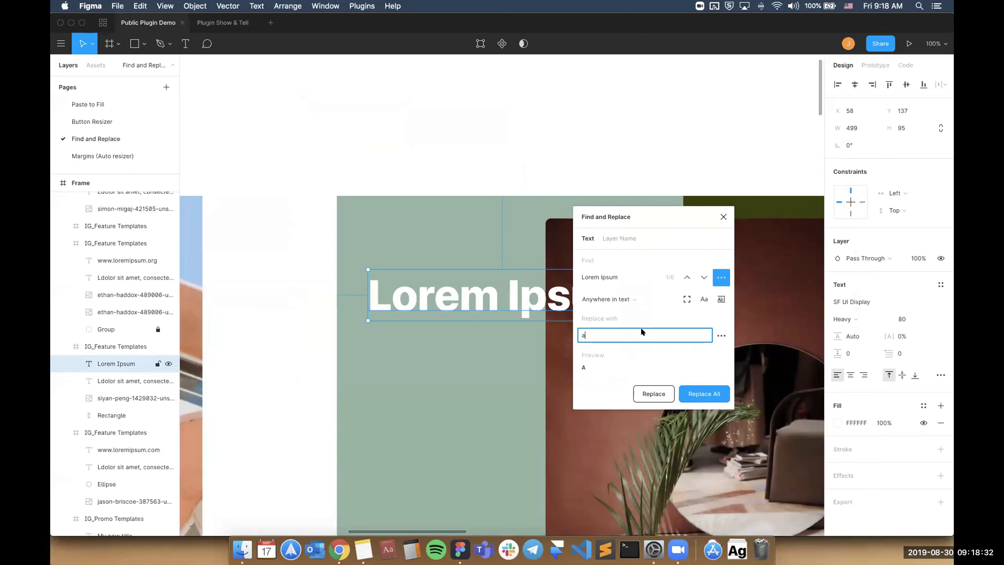
pyautogui.write('asdasdasda')
pyautogui.click(723, 219)
# Clear the selection and open the Margins (Auto resizer) page.
pyautogui.click(699, 157)
pyautogui.scroll(-10, 699, 157)
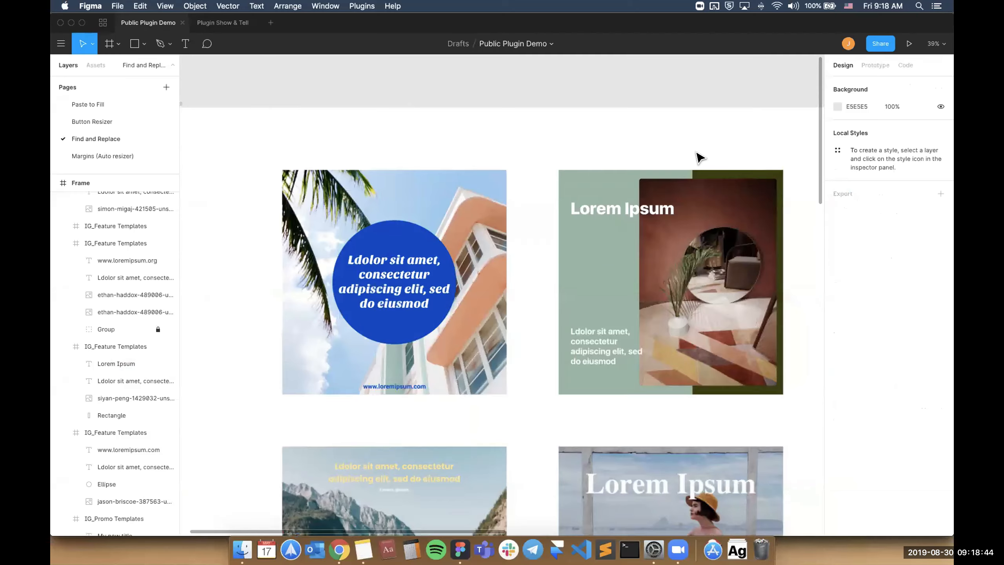
pyautogui.hscroll(2, 388, 98)
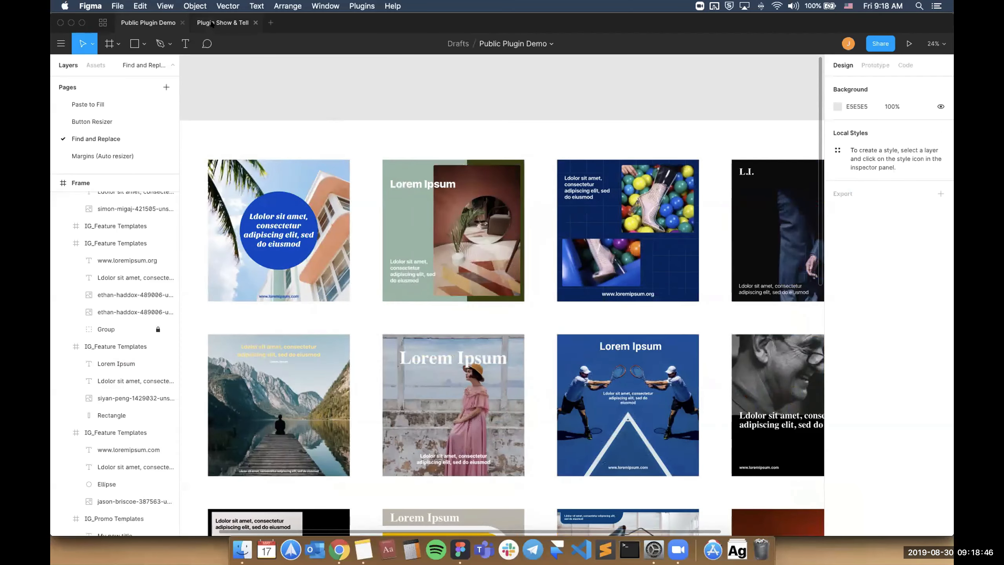
pyautogui.click(117, 157)
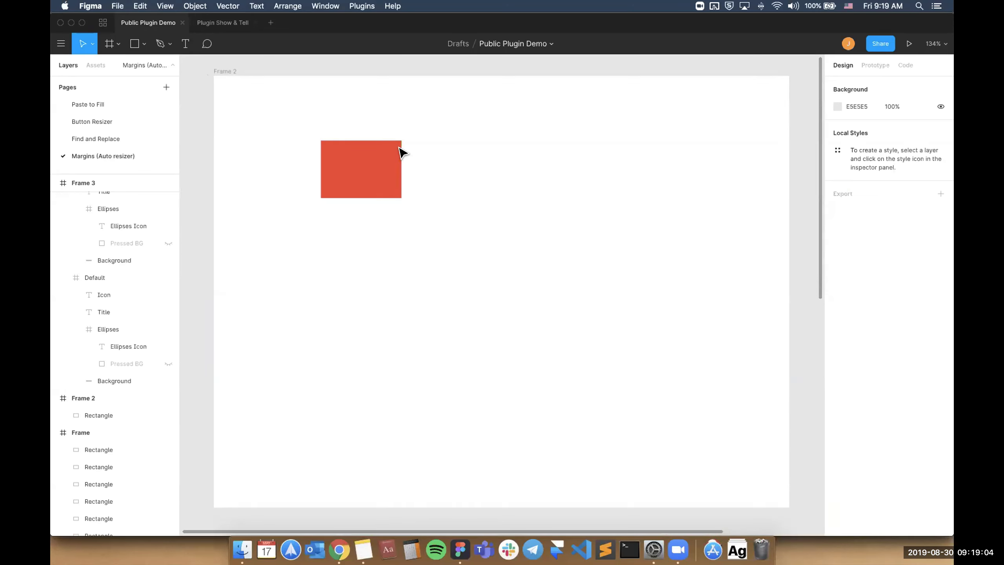
# Run the Margins plugin on the red rectangle in Frame 2 and place its window over the design properties.
pyautogui.click(388, 168)
pyautogui.press('super+slash')
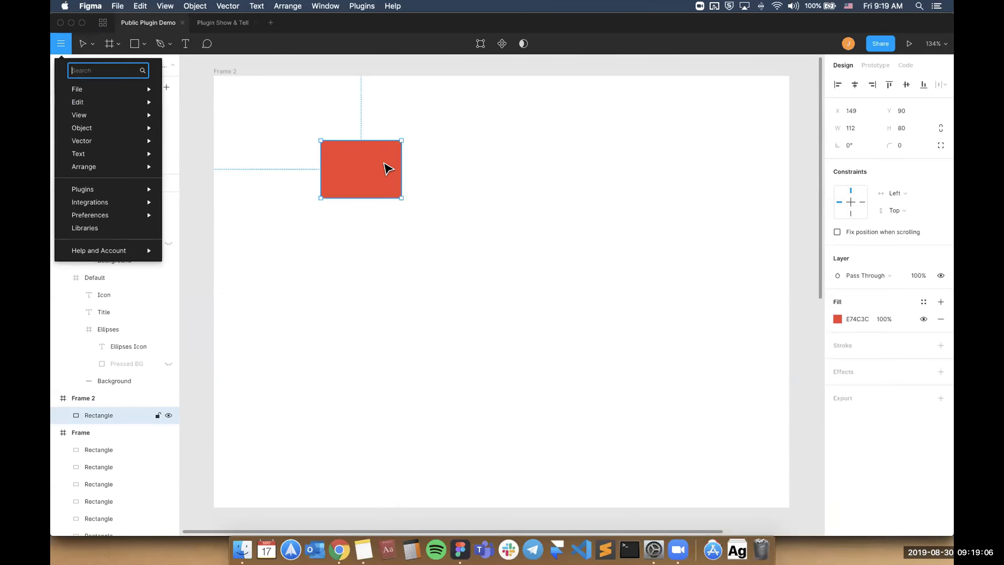
pyautogui.write('margins')
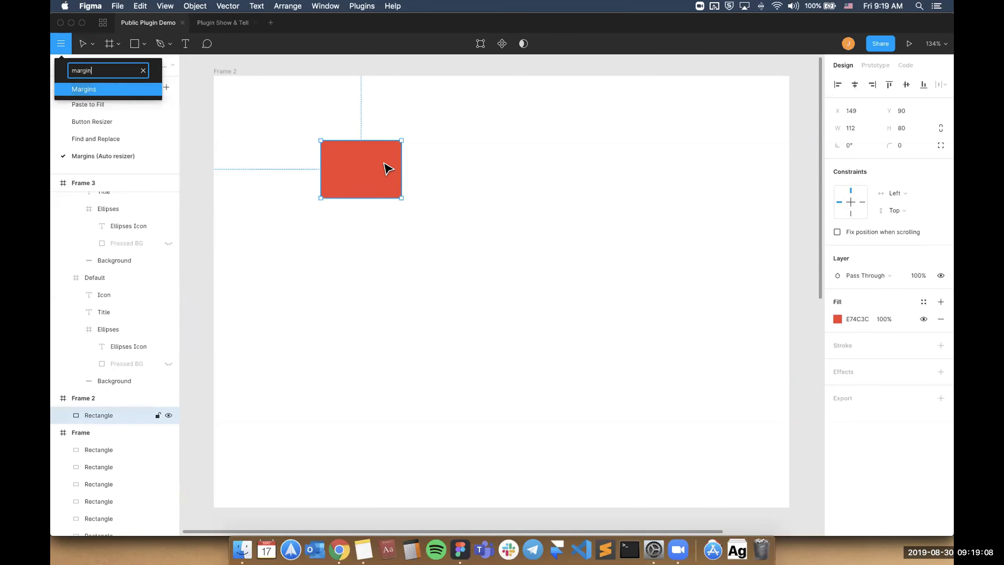
pyautogui.press('Return')
pyautogui.moveTo(497, 236); pyautogui.dragTo(528, 132)
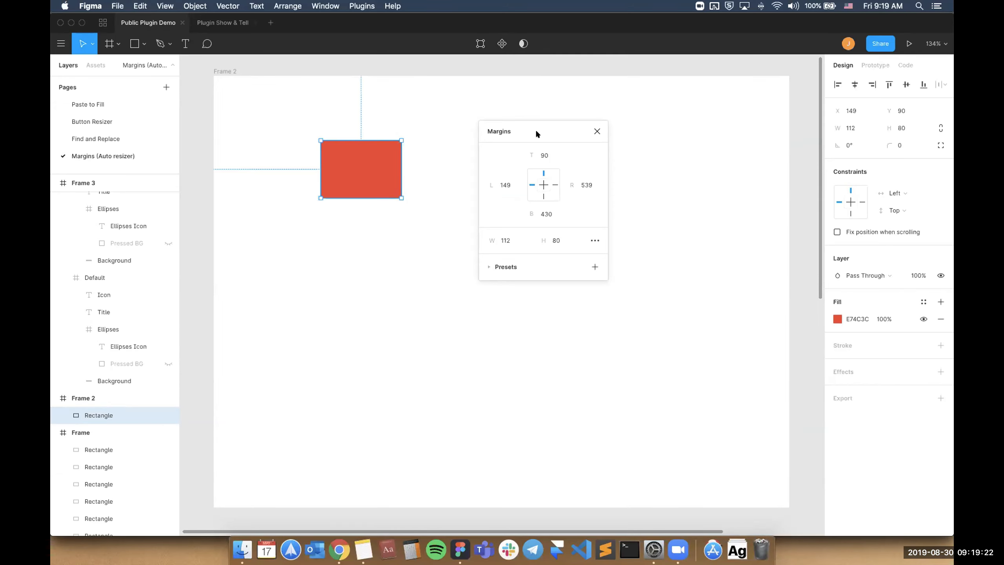
pyautogui.moveTo(537, 134); pyautogui.dragTo(881, 87)
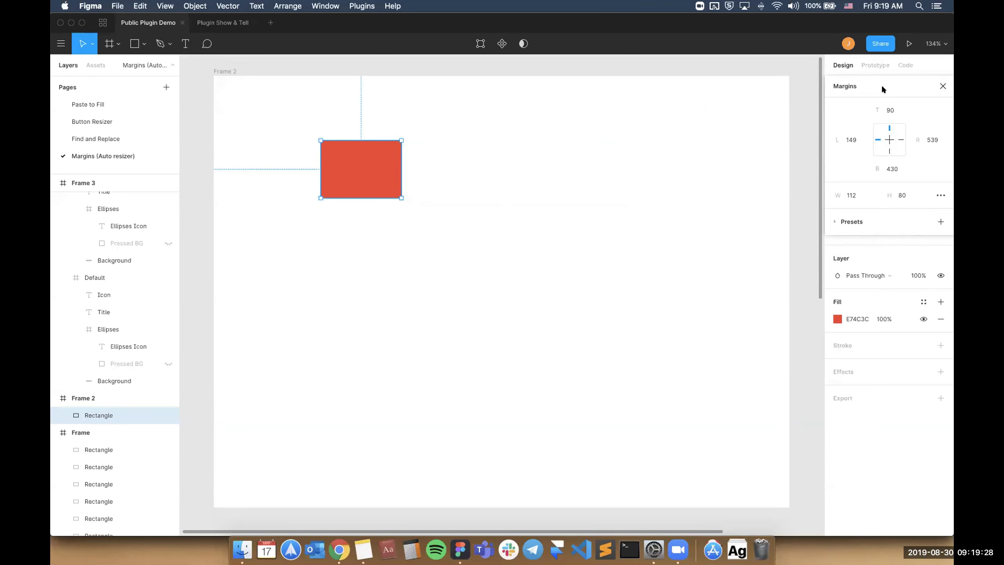
pyautogui.moveTo(893, 82); pyautogui.dragTo(762, 75)
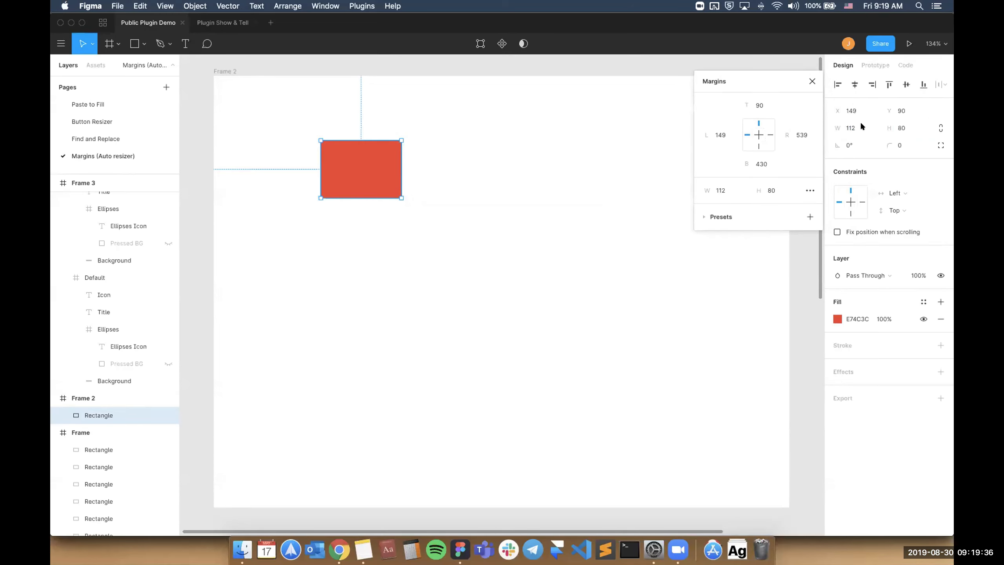
pyautogui.moveTo(764, 72); pyautogui.dragTo(896, 80)
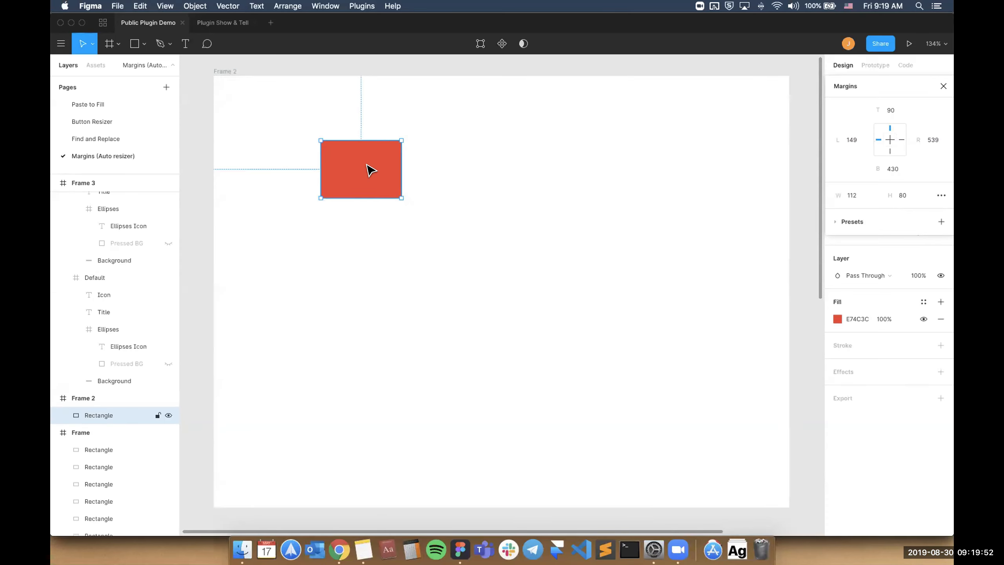
# Set the red rectangle's right margin to 24 and bottom margin to 40, checking the distances to the frame edges.
pyautogui.click(930, 139)
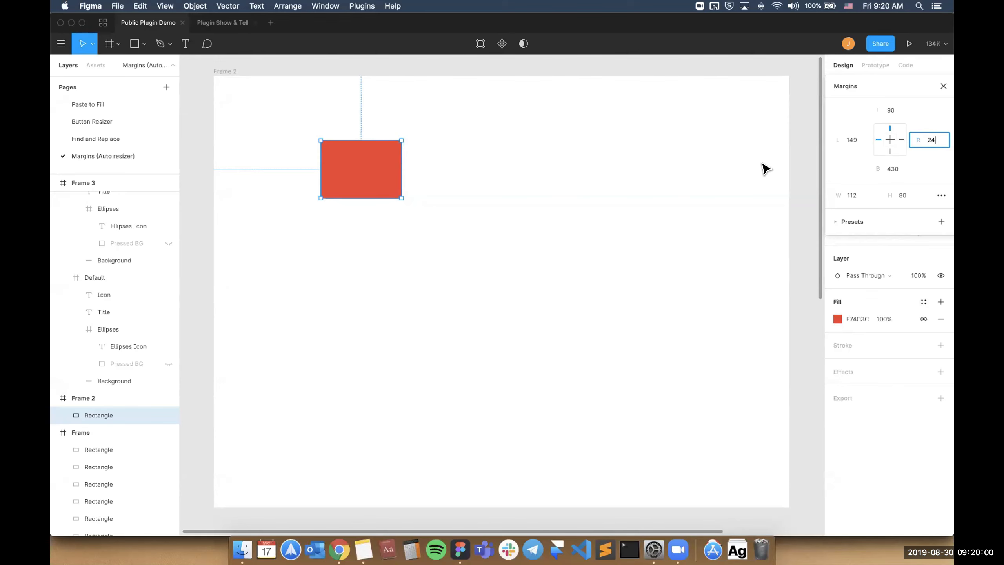
pyautogui.press('Return')
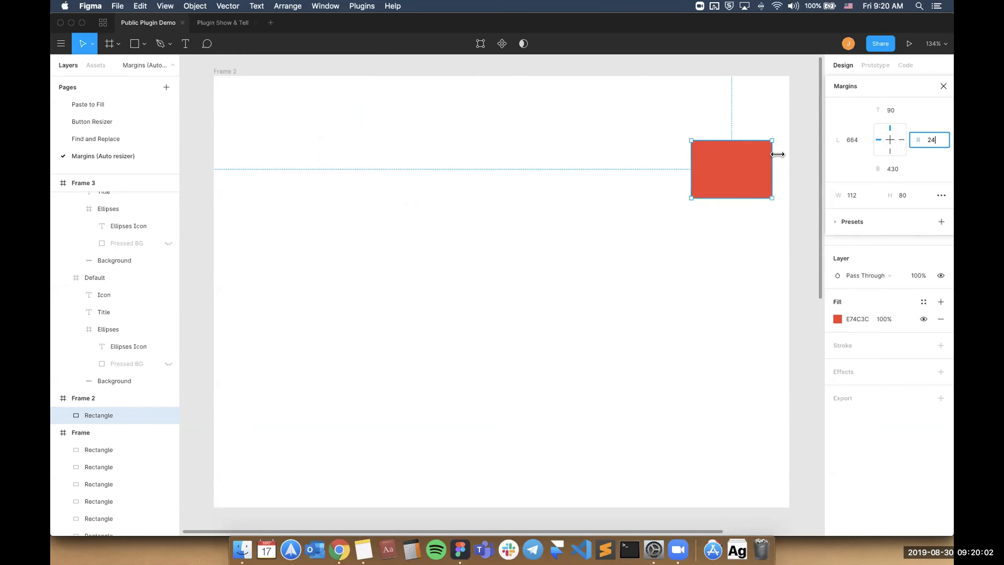
pyautogui.press('alt')
pyautogui.click(900, 170)
pyautogui.write('40')
pyautogui.press('Return')
pyautogui.press('alt')
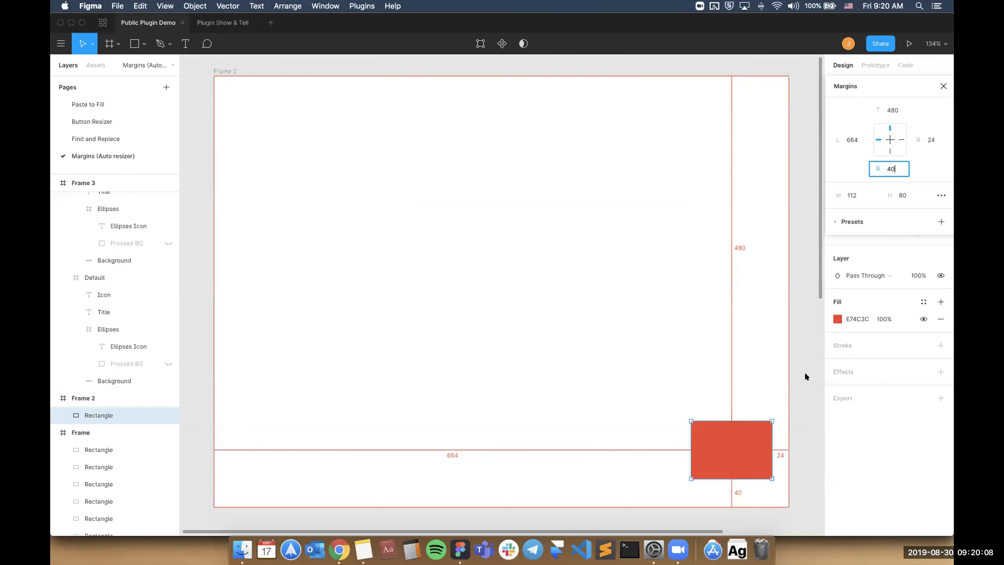
# Constrain the red rectangle to all four sides and stretch it with a top margin of 40 and left margin of 24.
pyautogui.click(900, 141)
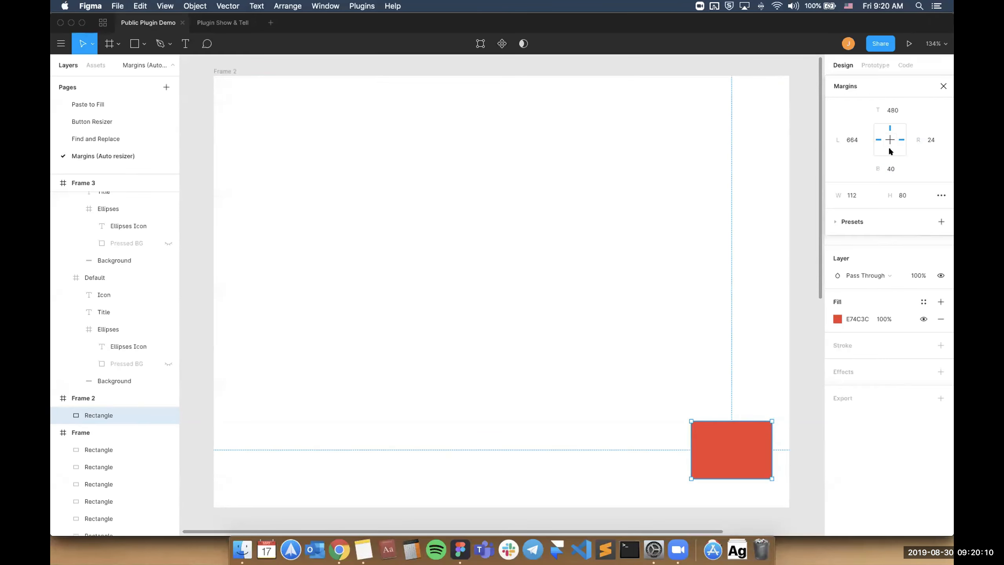
pyautogui.click(890, 150)
pyautogui.write('40')
pyautogui.click(853, 139)
pyautogui.write('24')
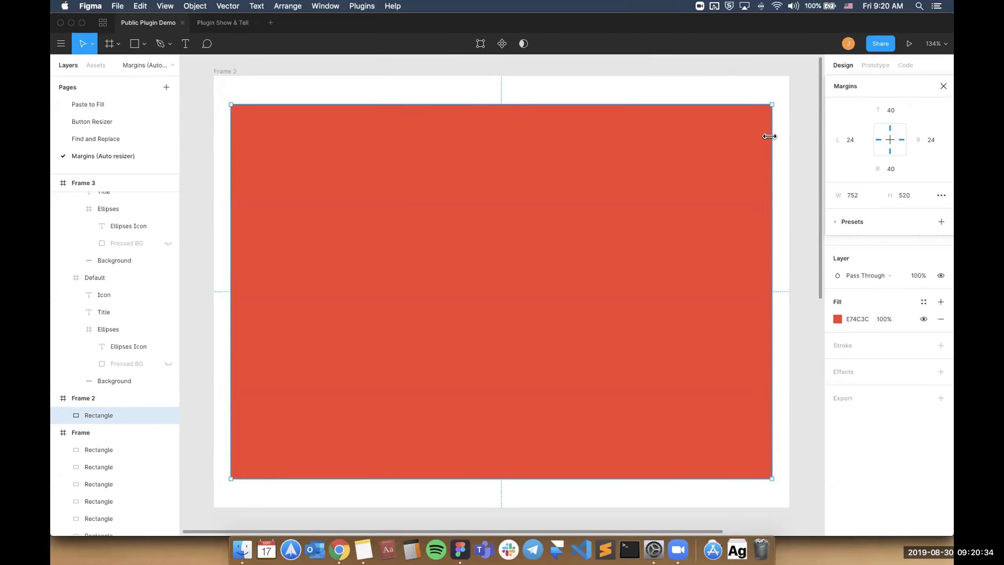
# Select the orange, yellow and red rectangles in the six-rectangle frame and set their right margin to 40.
pyautogui.scroll(-5, 770, 136)
pyautogui.scroll(-8, 769, 136)
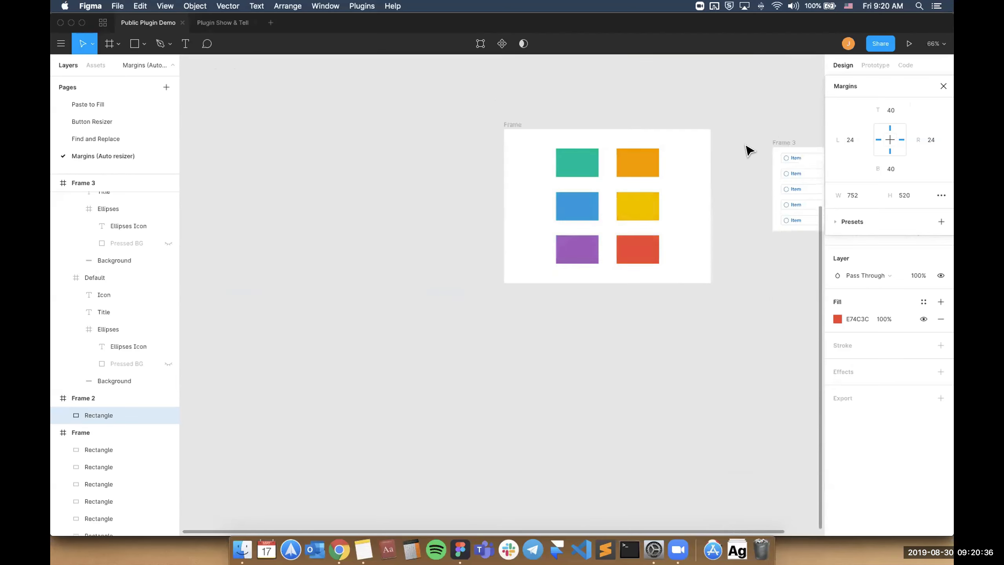
pyautogui.click(687, 105)
pyautogui.scroll(3, 687, 106)
pyautogui.scroll(2, 687, 106)
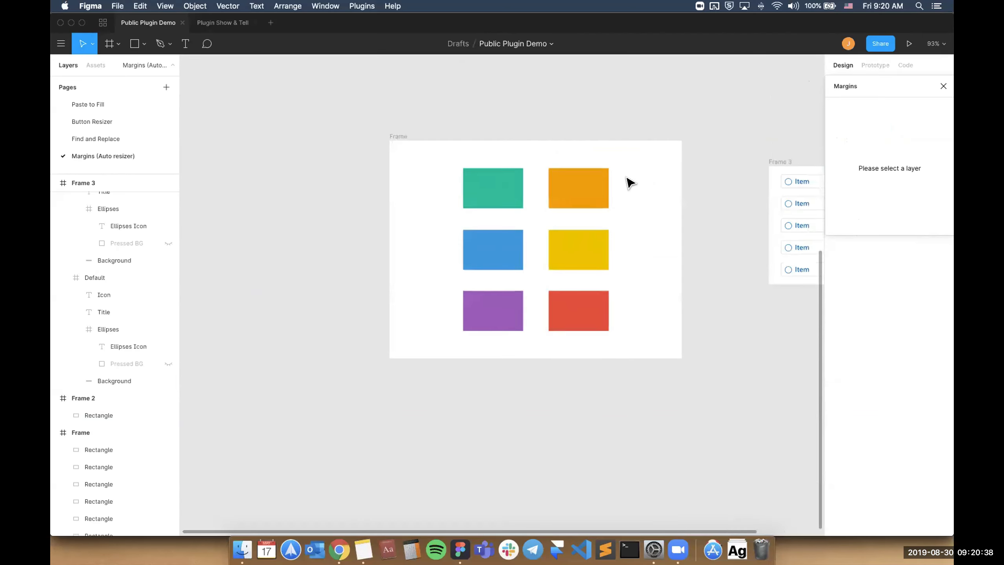
pyautogui.moveTo(629, 176); pyautogui.dragTo(577, 316)
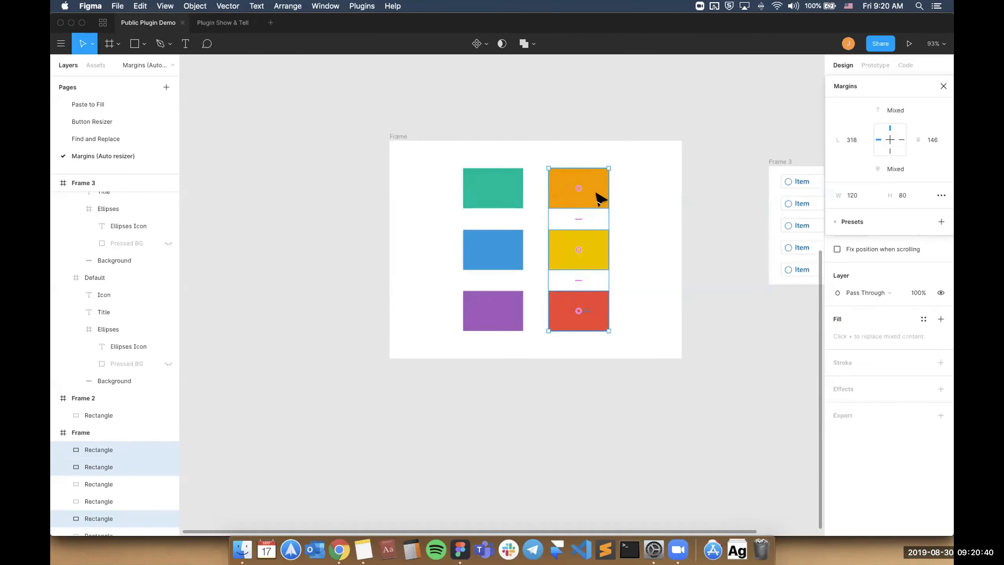
pyautogui.click(931, 140)
pyautogui.write('40')
pyautogui.press('Return')
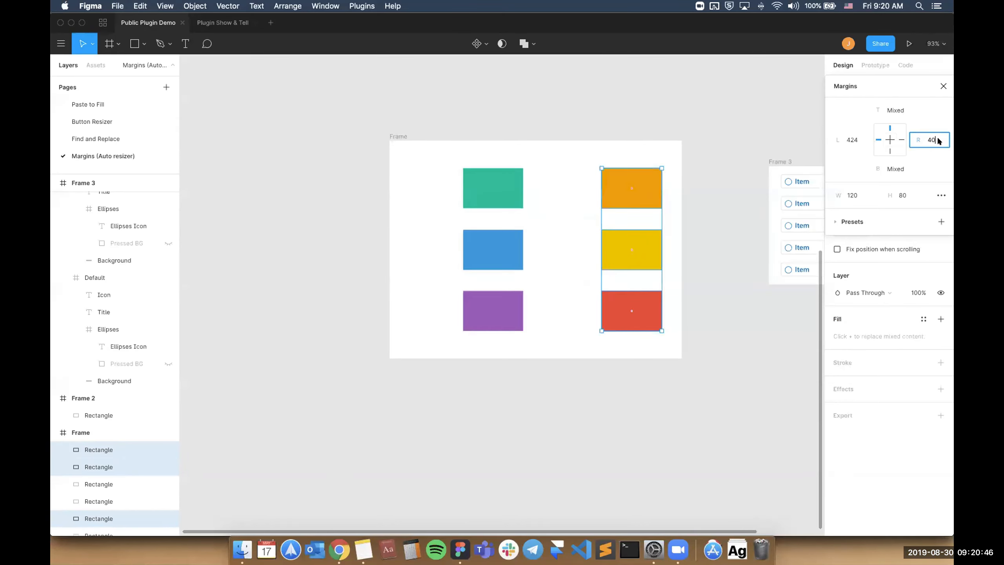
# Nudge the right margin of the three selected rectangles in small and big increments until it reaches 108.
pyautogui.press('Up')
pyautogui.press('Up')
pyautogui.press('Up')
pyautogui.press('Up')
pyautogui.press('Up')
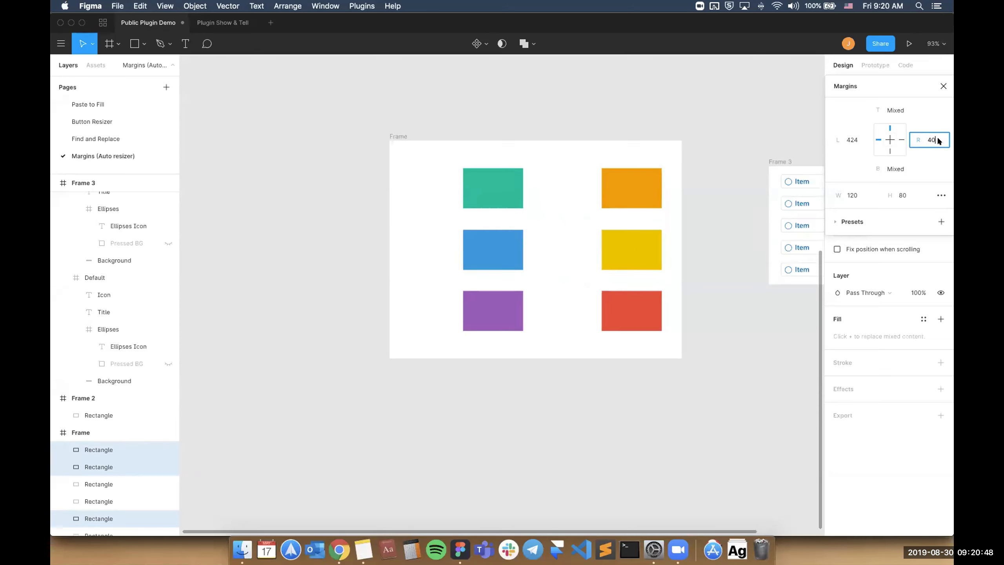
pyautogui.press('Up')
pyautogui.press('Up')
pyautogui.press('Up')
pyautogui.press('Up')
pyautogui.press('Up')
pyautogui.press('Up')
pyautogui.press('Up')
pyautogui.press('Up')
pyautogui.press('Up')
pyautogui.press('Up')
pyautogui.press('Up')
pyautogui.press('Up')
pyautogui.press('Up')
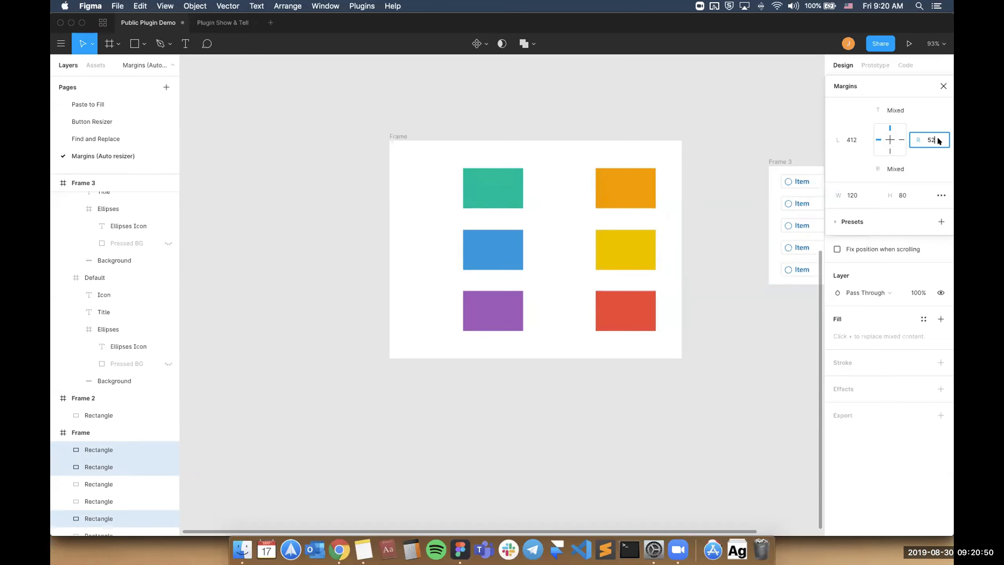
pyautogui.press('Up')
pyautogui.press('Up')
pyautogui.press('Up')
pyautogui.press('Up')
pyautogui.press('Up')
pyautogui.press('Up')
pyautogui.press('Up')
pyautogui.press('Up')
pyautogui.press('Up')
pyautogui.press('Up')
pyautogui.press('Up')
pyautogui.press('Up')
pyautogui.press('Up')
pyautogui.press('Up')
pyautogui.press('Up')
pyautogui.press('Up')
pyautogui.press('Up')
pyautogui.press('Up')
pyautogui.press('Up')
pyautogui.press('Up')
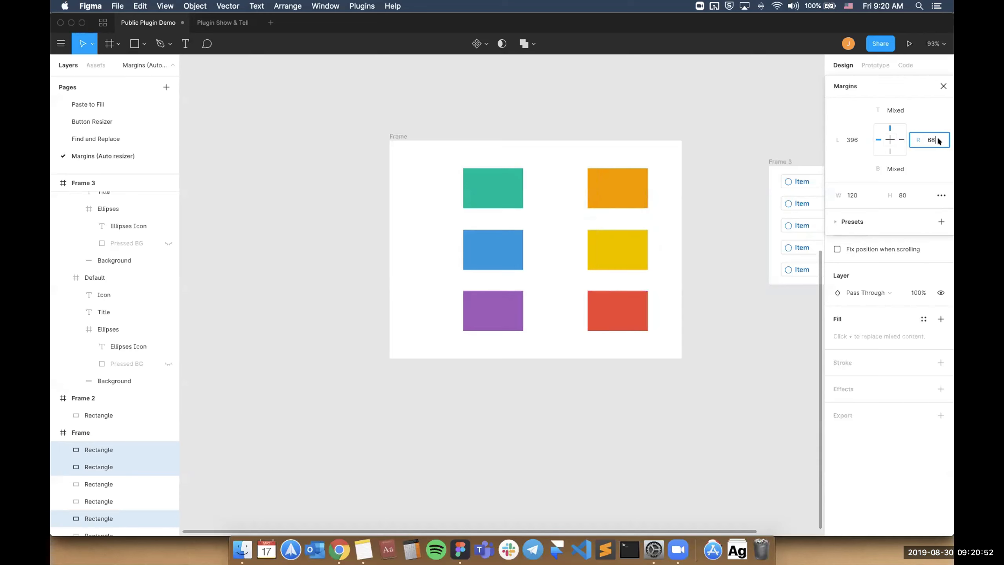
pyautogui.hotkey('shift', 'Up')
pyautogui.hotkey('shift', 'Up')
pyautogui.hotkey('shift', 'Down')
pyautogui.hotkey('shift', 'Down')
pyautogui.hotkey('shift', 'Down')
pyautogui.hotkey('shift', 'Down')
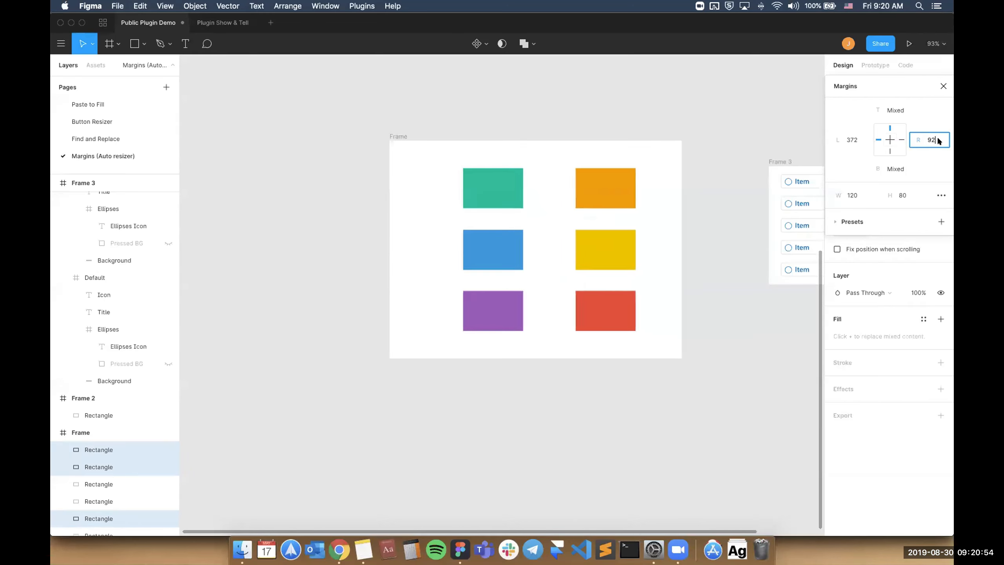
pyautogui.hotkey('shift', 'Up')
pyautogui.hotkey('shift', 'Up')
pyautogui.press('Up')
pyautogui.press('Up')
pyautogui.press('Up')
pyautogui.press('Up')
pyautogui.press('Up')
pyautogui.press('Up')
pyautogui.press('Up')
pyautogui.press('Up')
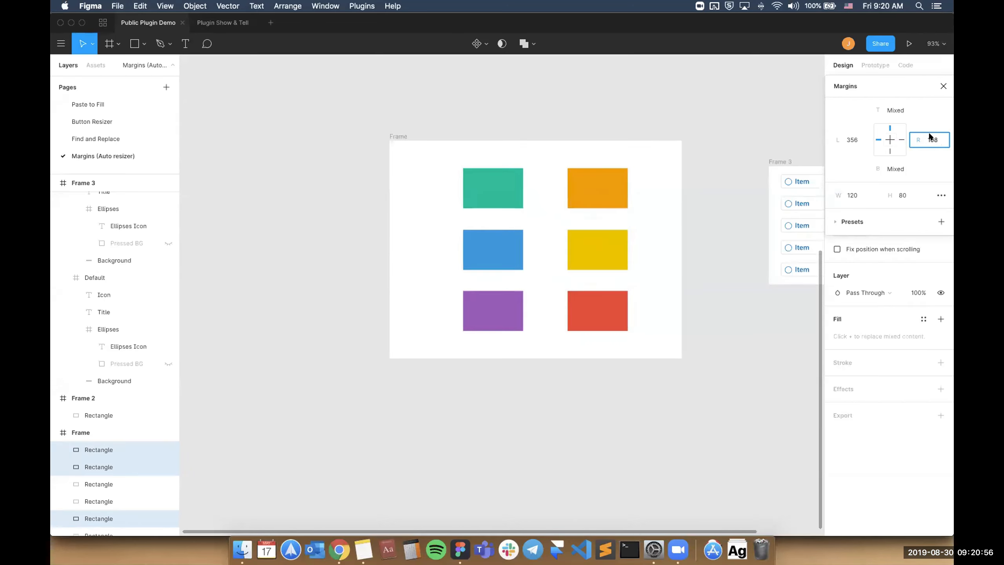
# Look over the nudge amount settings, set the three rectangles' right margin to 116, and close the Margins plugin.
pyautogui.click(935, 194)
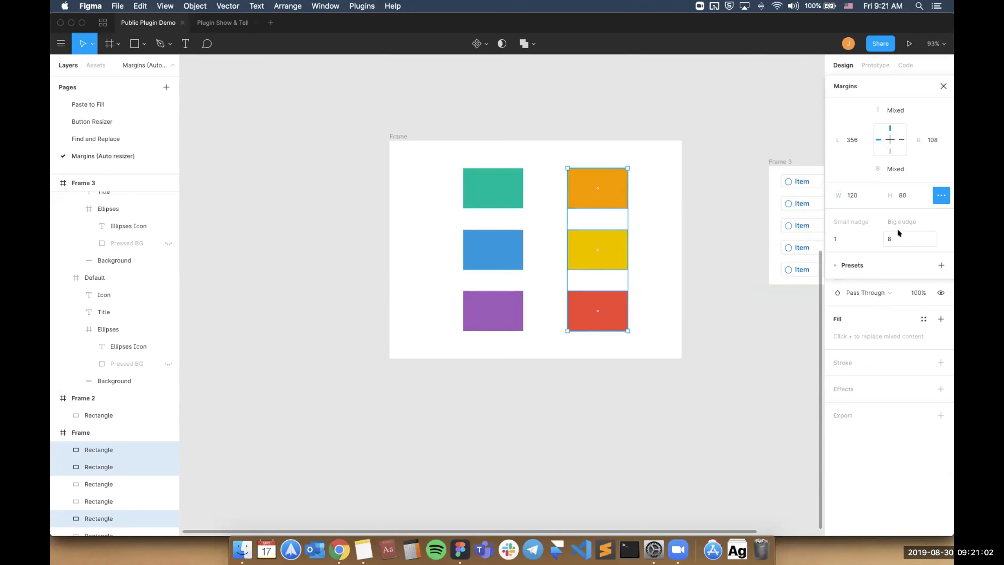
pyautogui.click(942, 195)
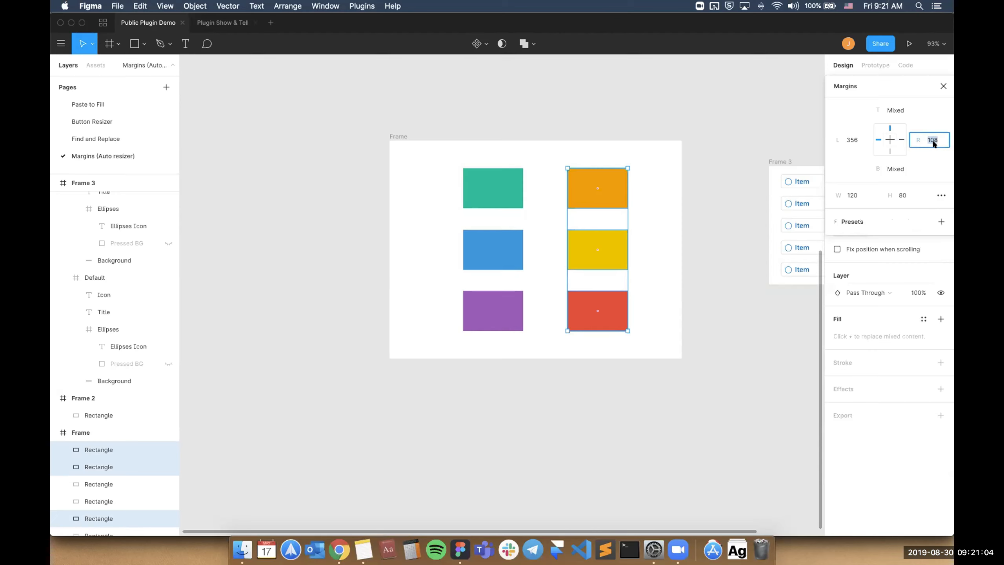
pyautogui.write('116')
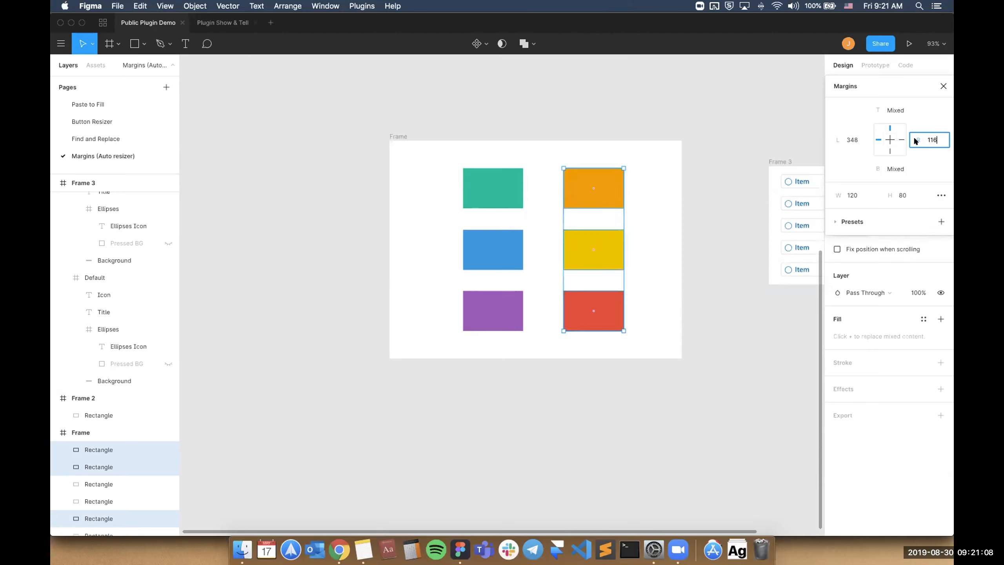
pyautogui.click(943, 85)
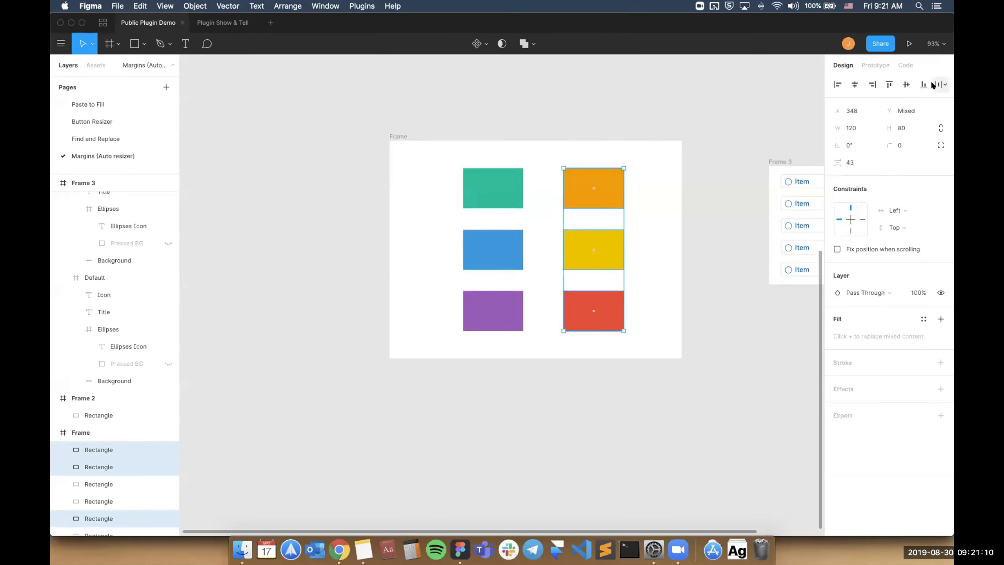
# Shrink the red rectangle in Frame 2 to about 143 by 135 near the frame's lower-left corner.
pyautogui.scroll(8, 601, 191)
pyautogui.click(620, 193)
pyautogui.scroll(2, 620, 191)
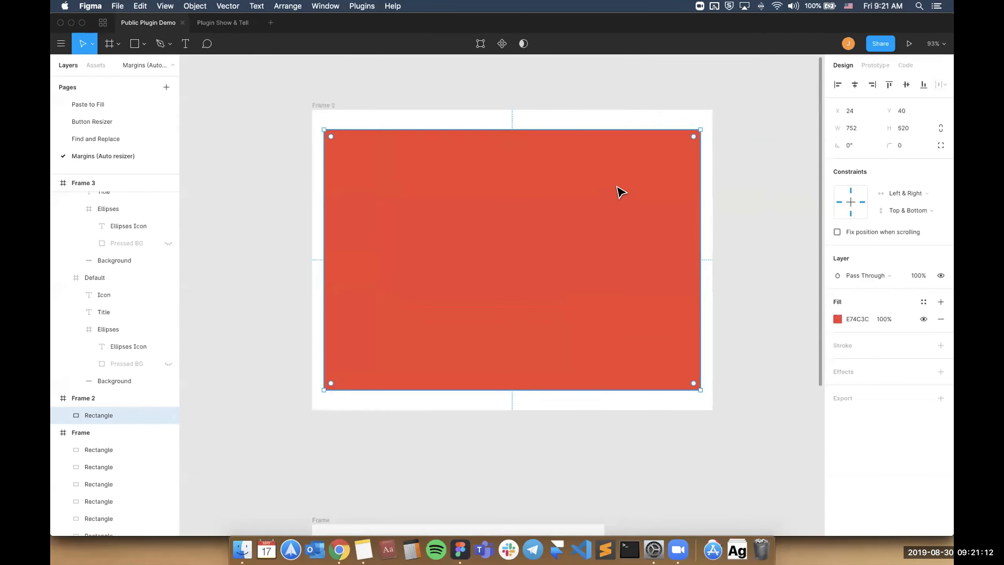
pyautogui.scroll(-2, 633, 190)
pyautogui.moveTo(678, 137); pyautogui.dragTo(410, 321)
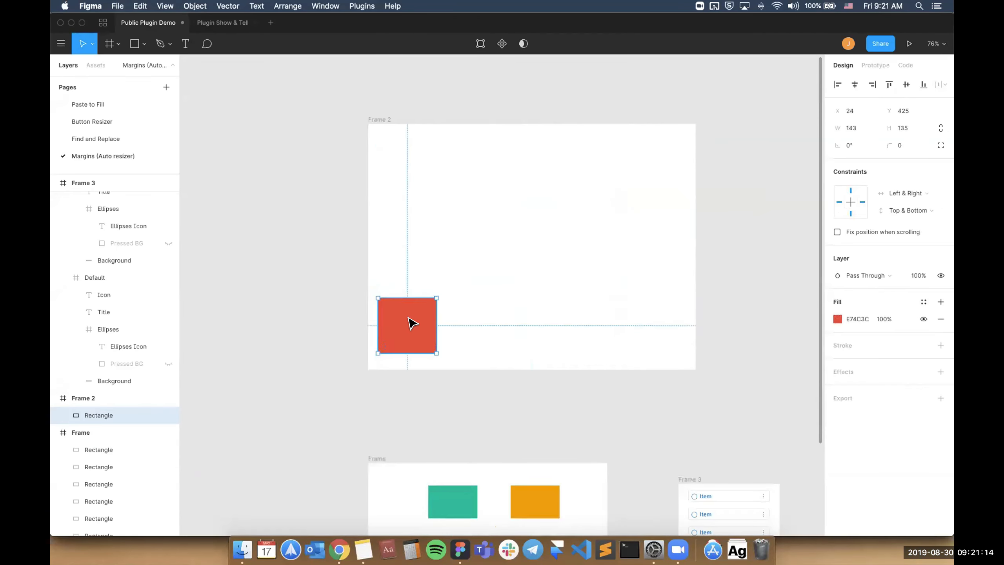
# Move the red rectangle to about X 229, Y 265 in Frame 2 and open the Margins plugin for it.
pyautogui.click(383, 120)
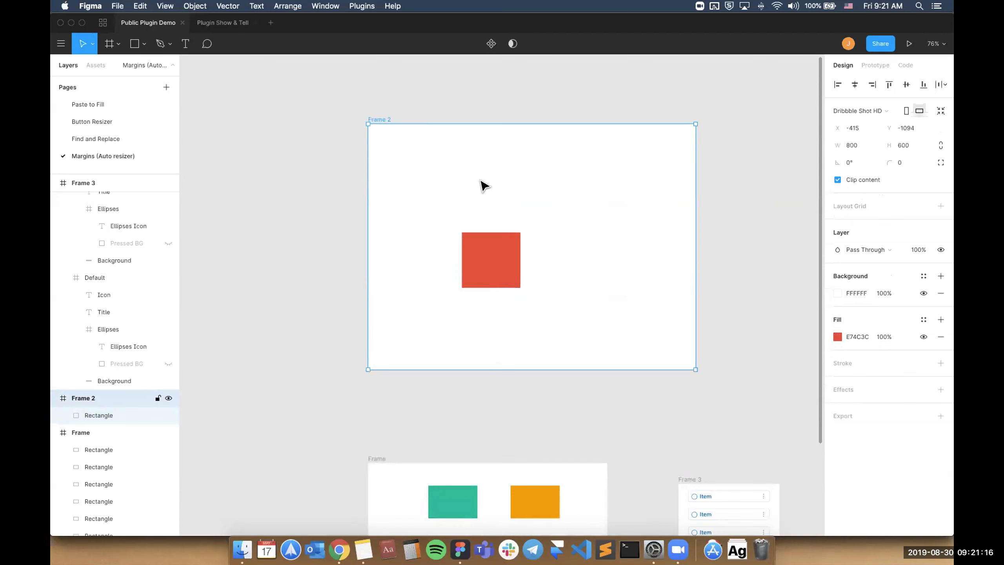
pyautogui.click(474, 256)
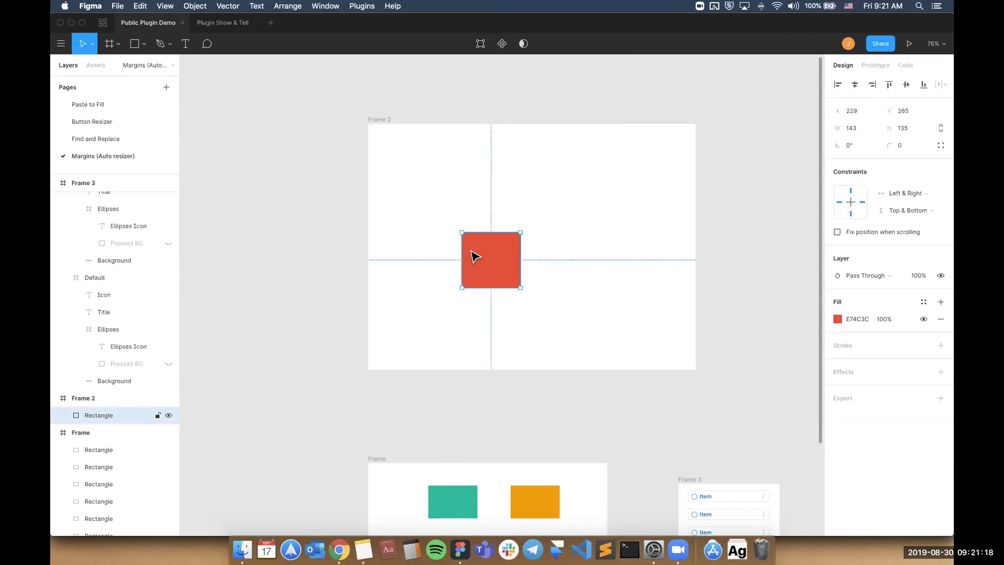
pyautogui.press('super+slash')
pyautogui.write('margin')
pyautogui.press('Return')
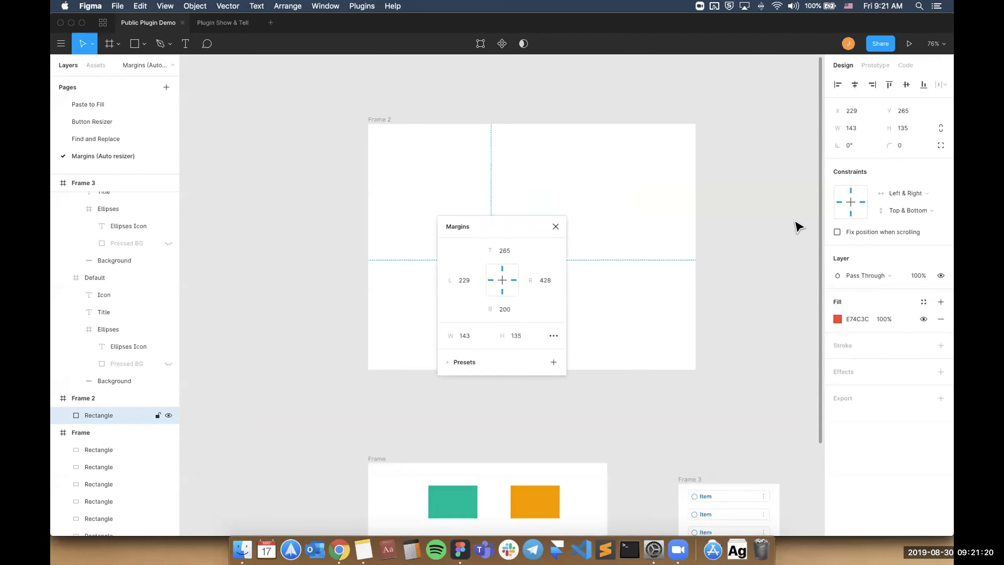
pyautogui.moveTo(521, 225); pyautogui.dragTo(783, 193)
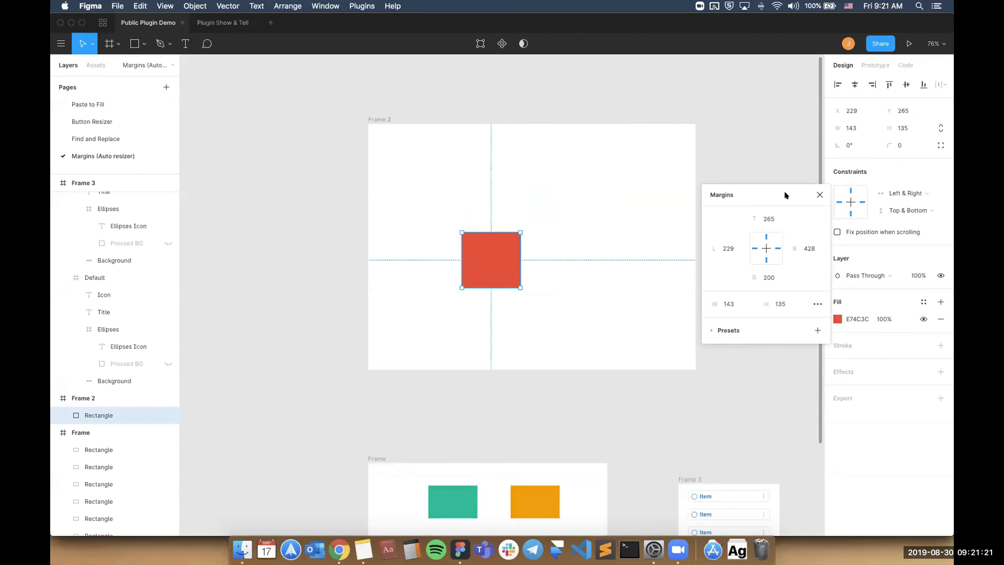
# Set the red rectangle's top margin to 24 and its left margin to 249.
pyautogui.click(769, 219)
pyautogui.write('24')
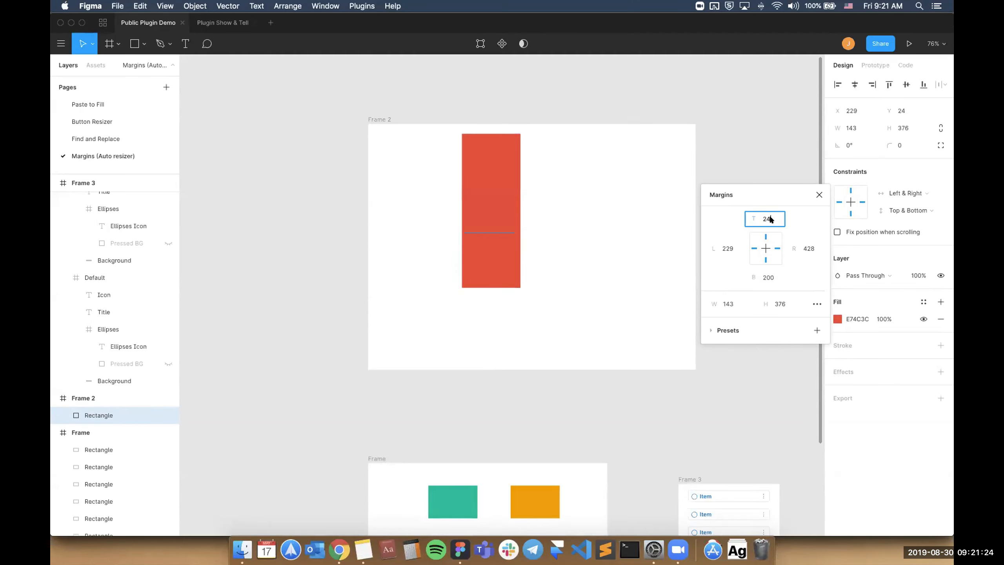
pyautogui.click(725, 247)
pyautogui.write('249')
pyautogui.press('Return')
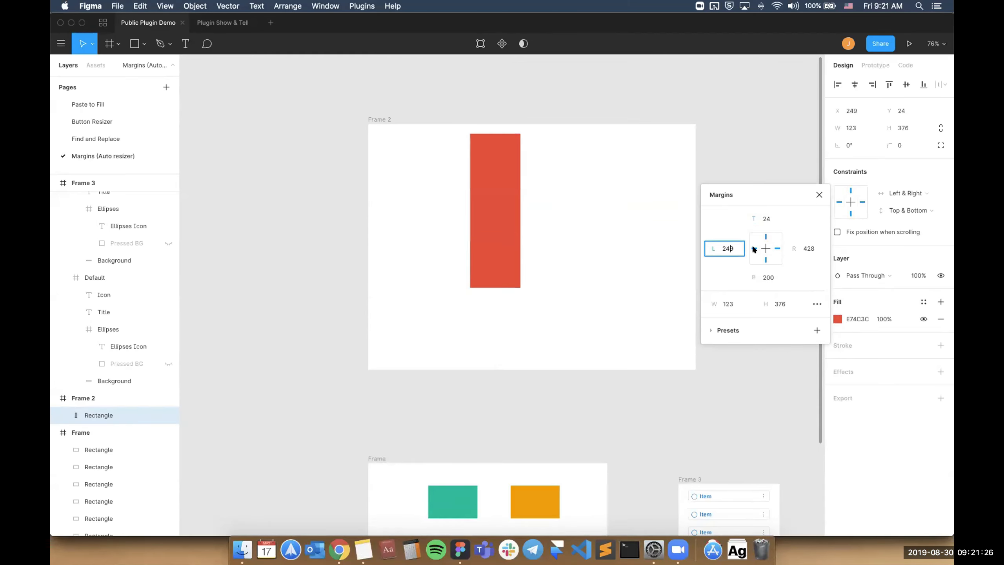
# Change the red rectangle's constraints to Left and Top, and set its top and left margins to 24.
pyautogui.click(765, 219)
pyautogui.write('4')
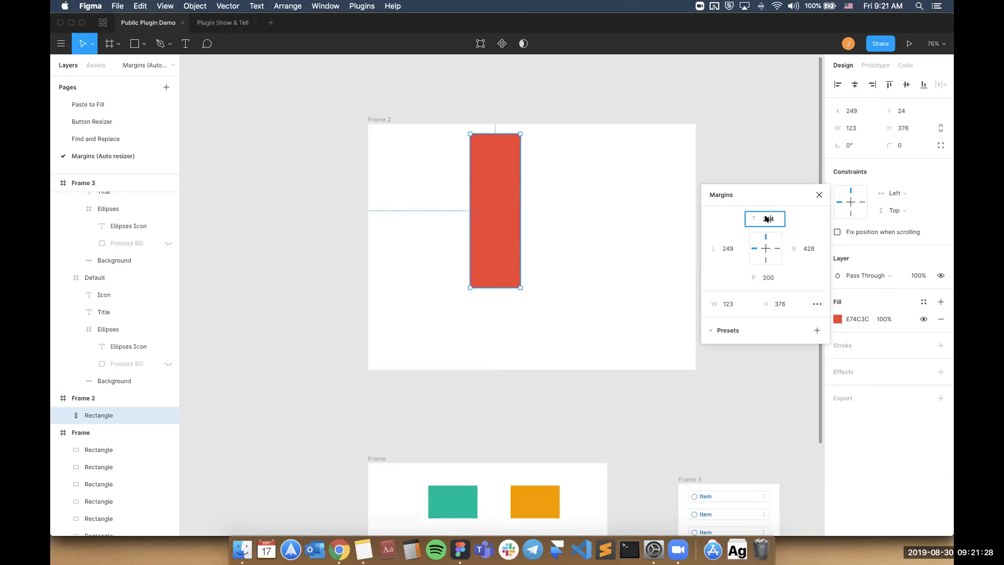
pyautogui.press('Return')
pyautogui.doubleClick(767, 219)
pyautogui.write('24')
pyautogui.press('Return')
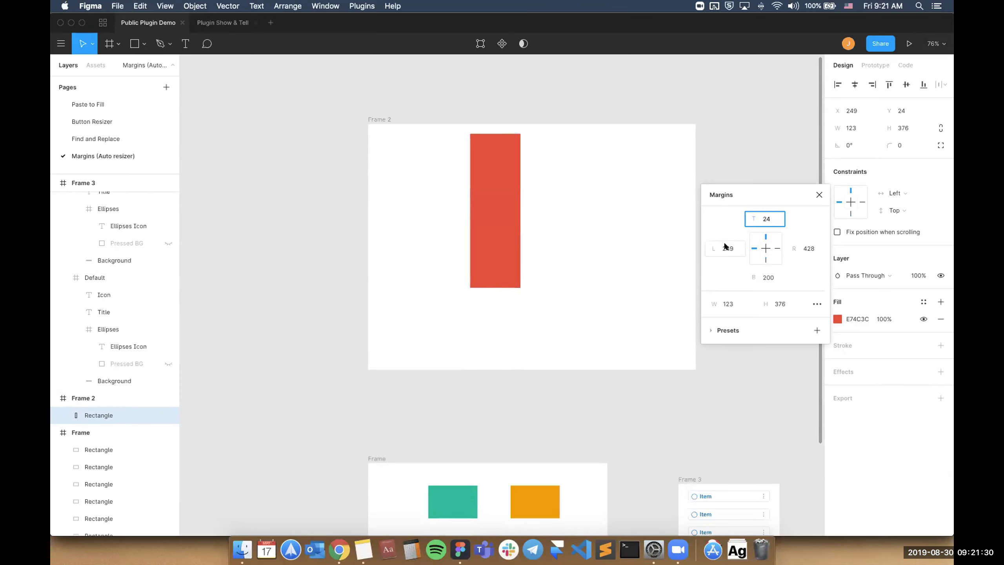
pyautogui.click(726, 246)
pyautogui.write('4')
pyautogui.press('Return')
pyautogui.doubleClick(726, 246)
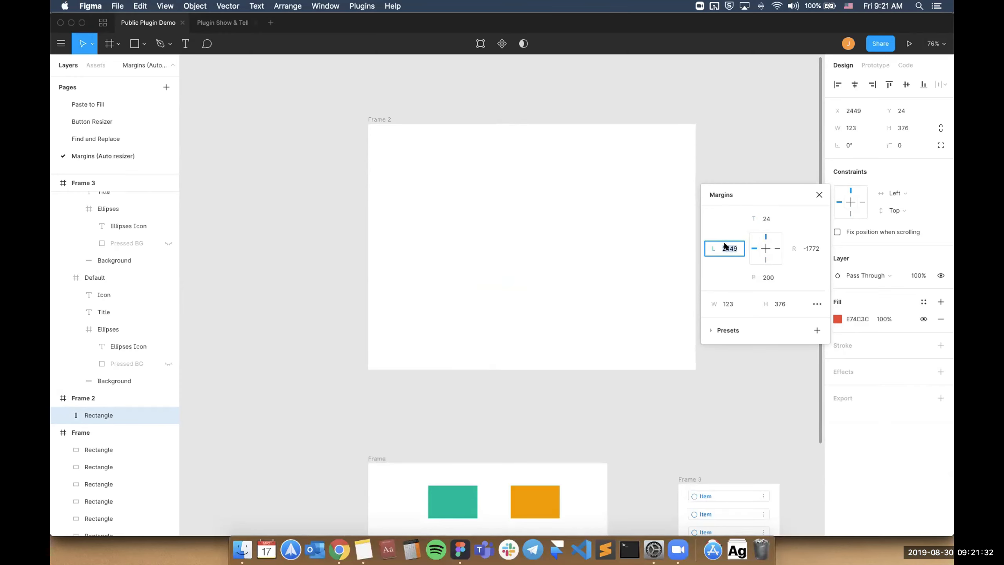
pyautogui.write('24')
pyautogui.press('Return')
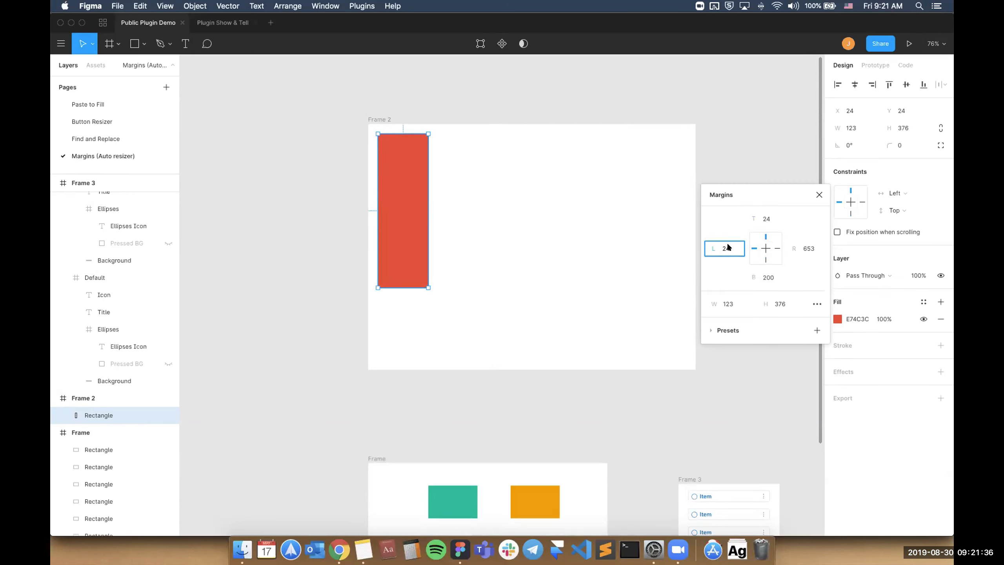
# Save the rectangle's current margins as a new preset and rename it Top left 24.
pyautogui.click(812, 327)
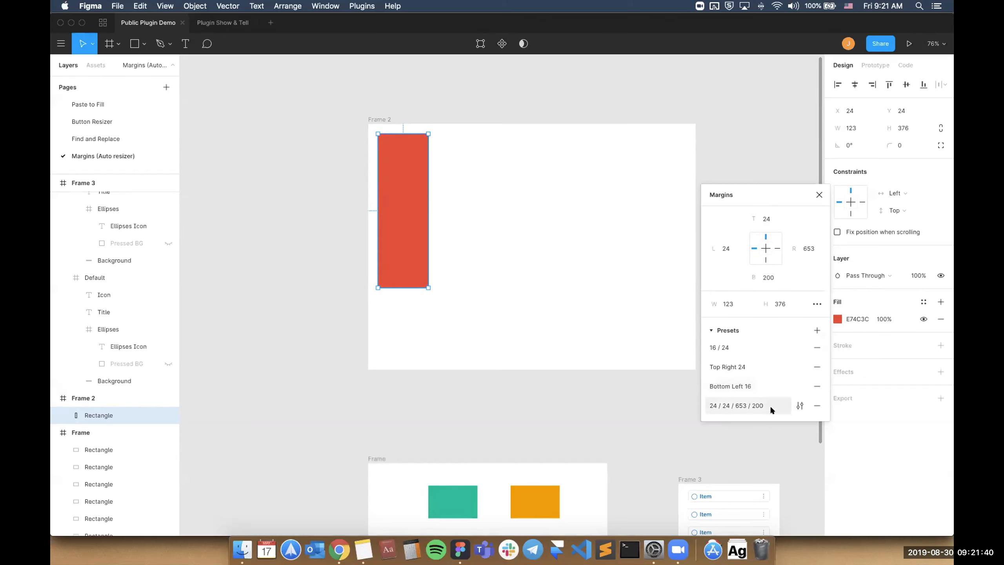
pyautogui.click(800, 406)
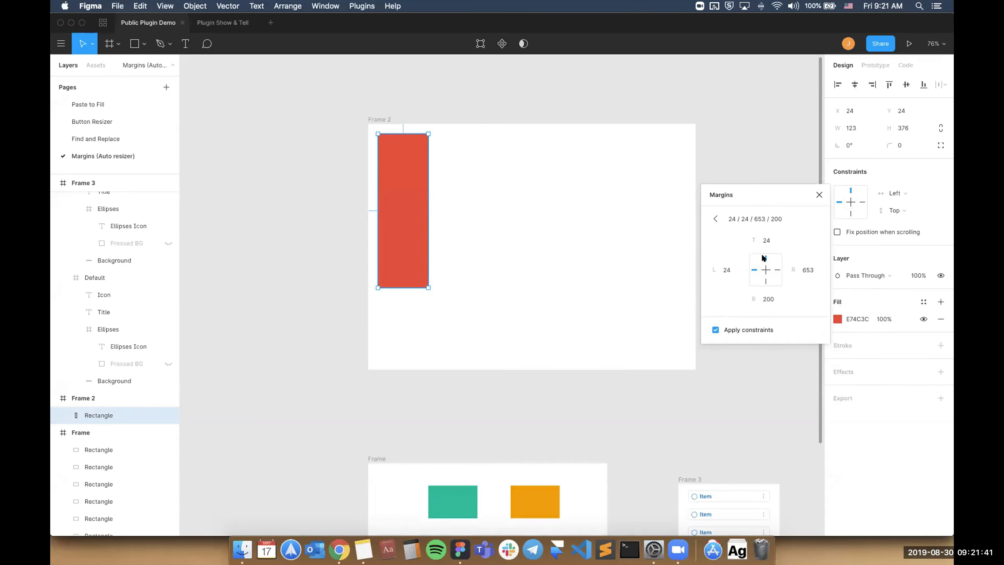
pyautogui.click(786, 219)
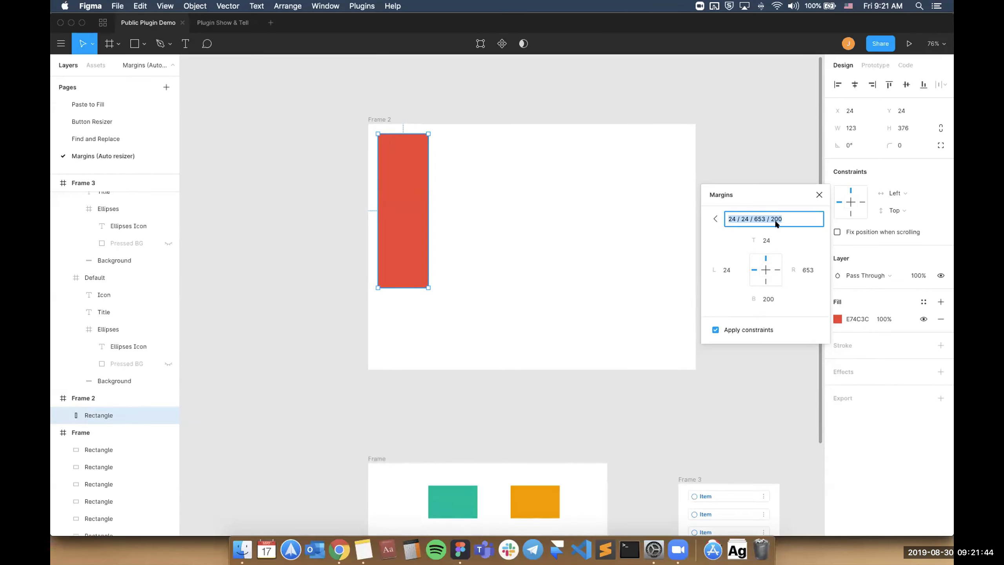
pyautogui.write('To')
pyautogui.press('BackSpace')
pyautogui.press('BackSpace')
pyautogui.write('Top l;')
pyautogui.write('eft 24')
# Clear the right and bottom margins of the Top left 24 preset and return to the preset list.
pyautogui.click(804, 268)
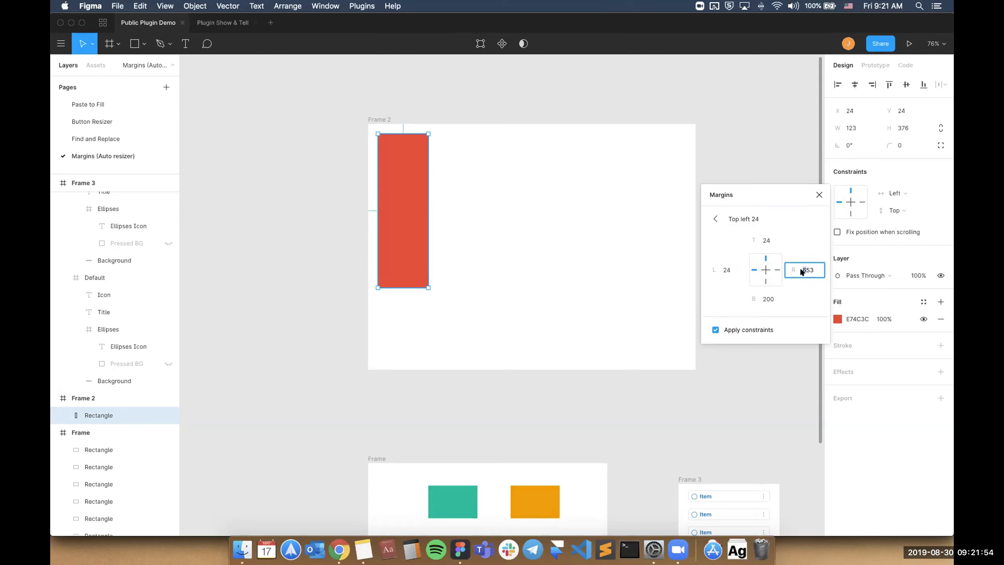
pyautogui.doubleClick(809, 270)
pyautogui.press('BackSpace')
pyautogui.doubleClick(770, 298)
pyautogui.press('BackSpace')
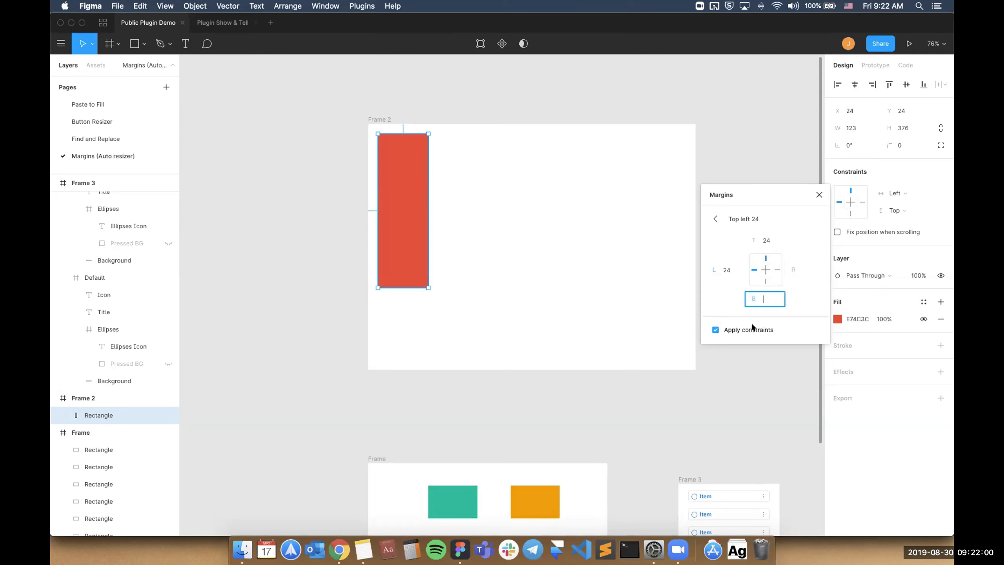
pyautogui.click(715, 218)
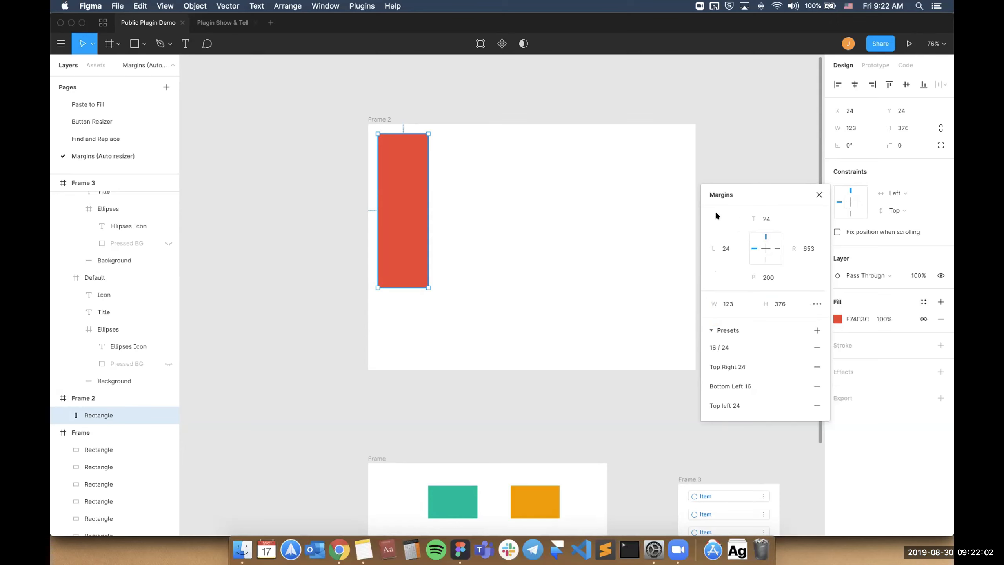
# Move the red rectangle away from the corner, and apply the presets Top left 24, Top Right 24, Bottom Left 16 and 16 / 24 in turn.
pyautogui.moveTo(415, 219); pyautogui.dragTo(577, 270)
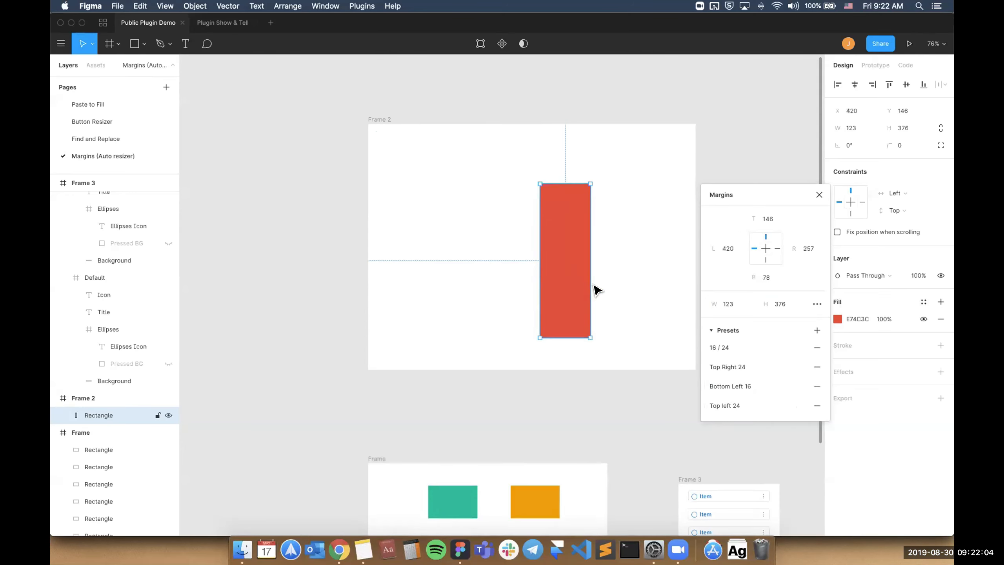
pyautogui.click(718, 407)
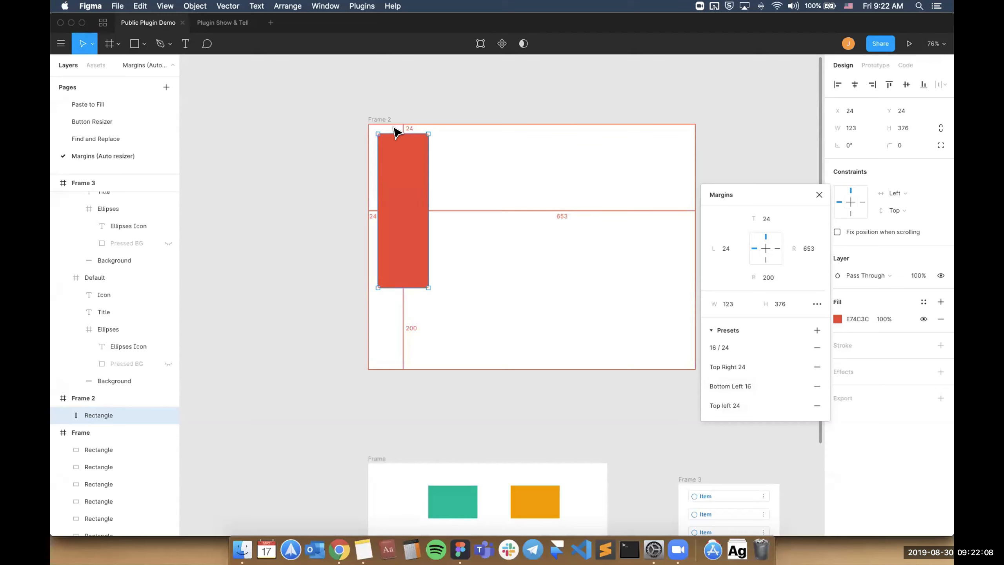
pyautogui.click(728, 369)
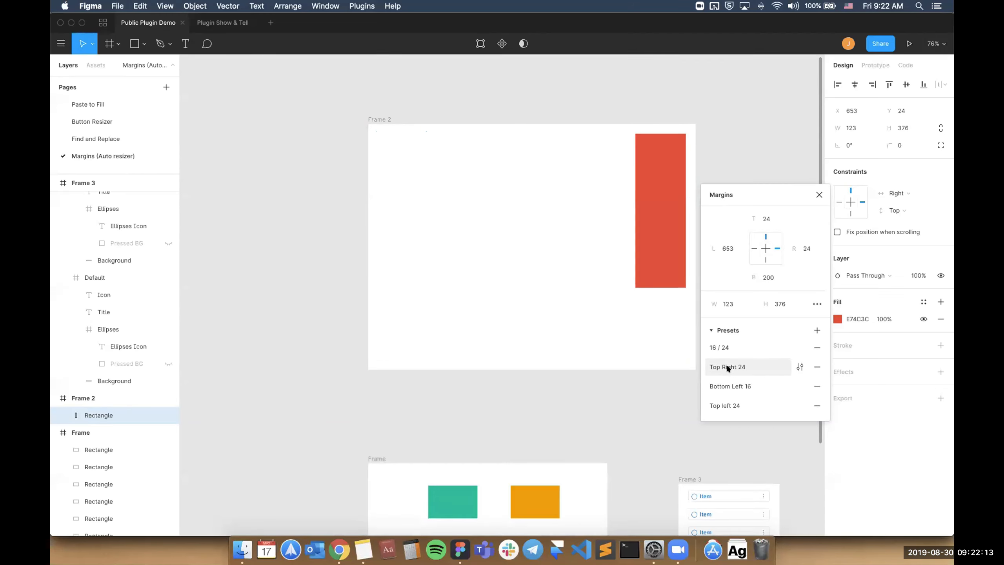
pyautogui.click(734, 386)
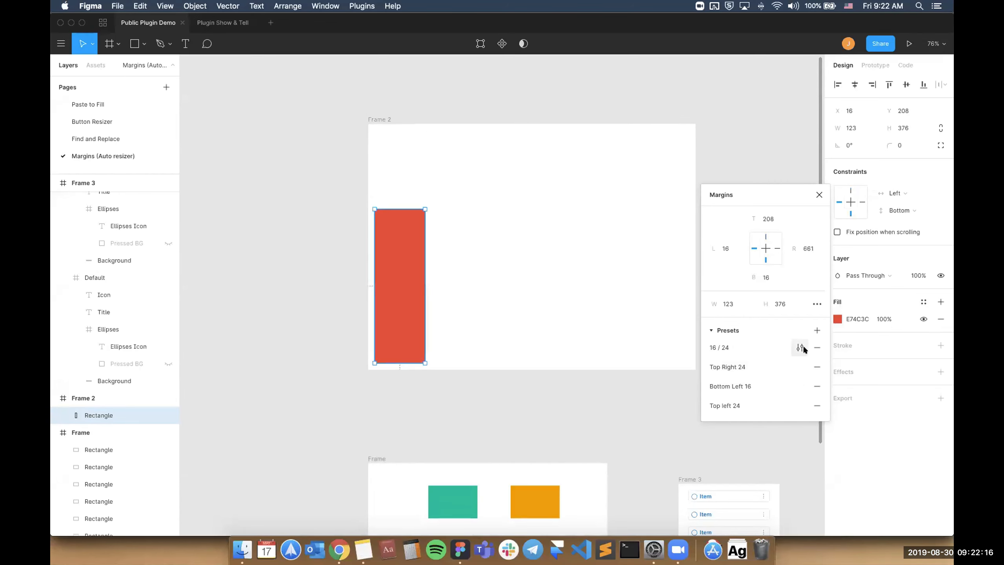
pyautogui.click(726, 347)
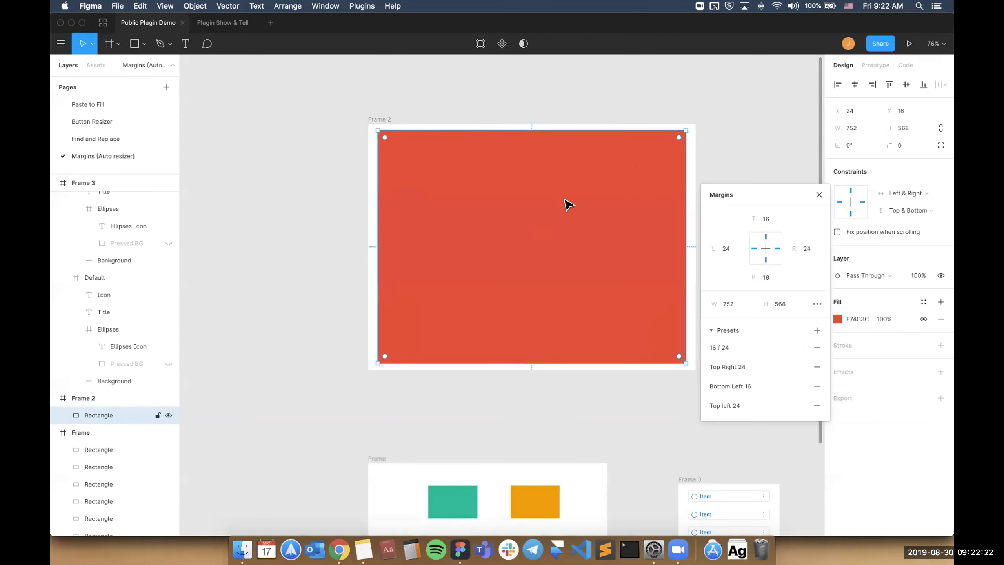
# Select the ellipses icon of the first item in Frame 3 and open the Similayer plugin beside the frame.
pyautogui.scroll(-1, 593, 231)
pyautogui.scroll(-5, 594, 234)
pyautogui.hscroll(4, 597, 257)
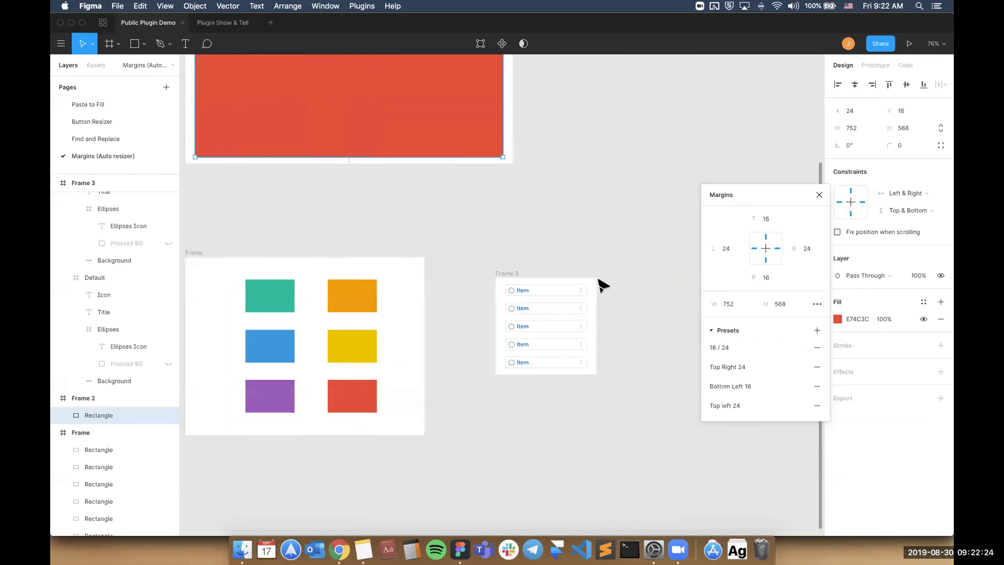
pyautogui.scroll(5, 601, 282)
pyautogui.scroll(-3, 602, 285)
pyautogui.scroll(-1, 599, 279)
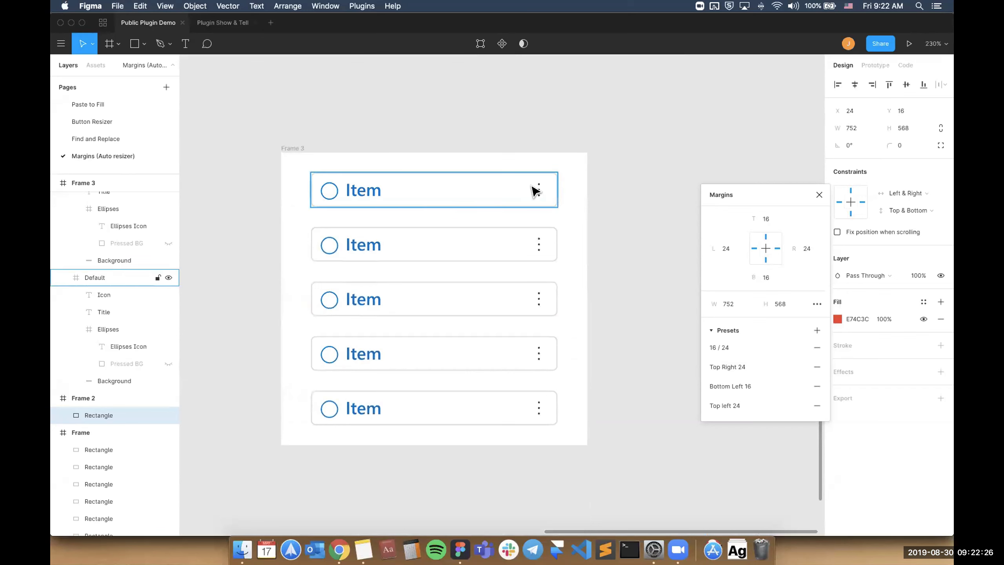
pyautogui.keyDown('super'); pyautogui.click(537, 189); pyautogui.keyUp('super')
pyautogui.click(595, 193)
pyautogui.keyDown('super'); pyautogui.click(538, 191); pyautogui.keyUp('super')
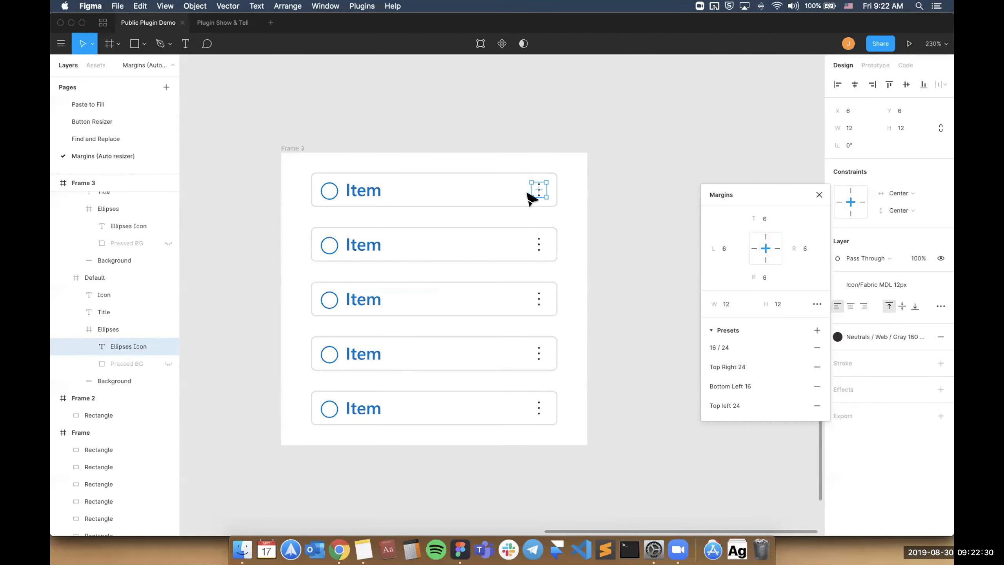
pyautogui.press('super+slash')
pyautogui.write('simil')
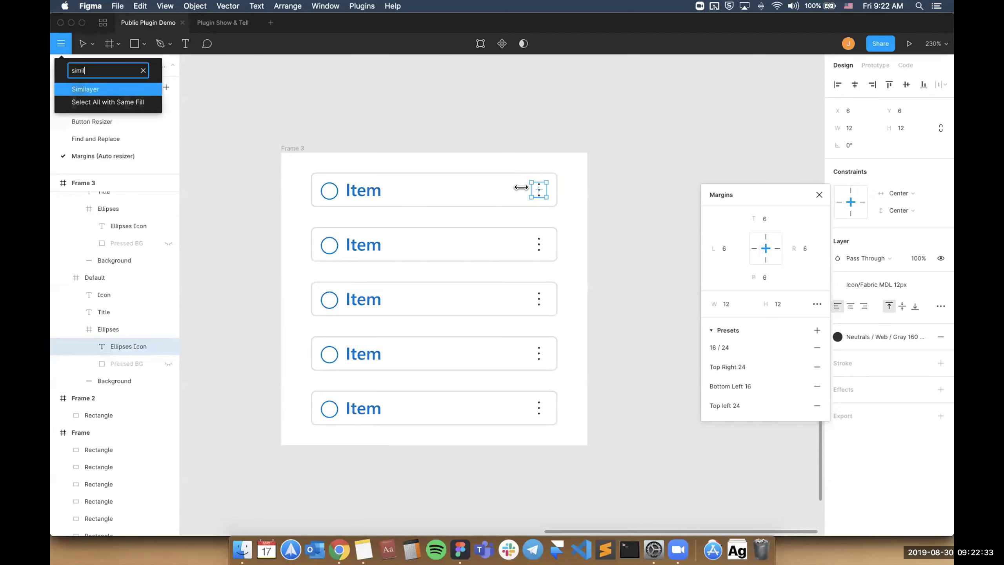
pyautogui.press('Return')
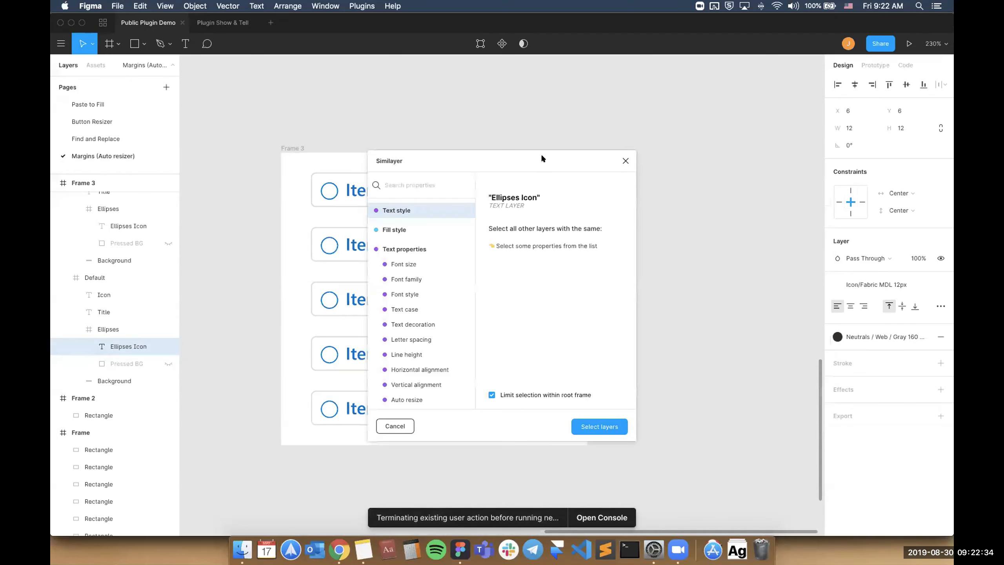
pyautogui.moveTo(529, 160); pyautogui.dragTo(792, 112)
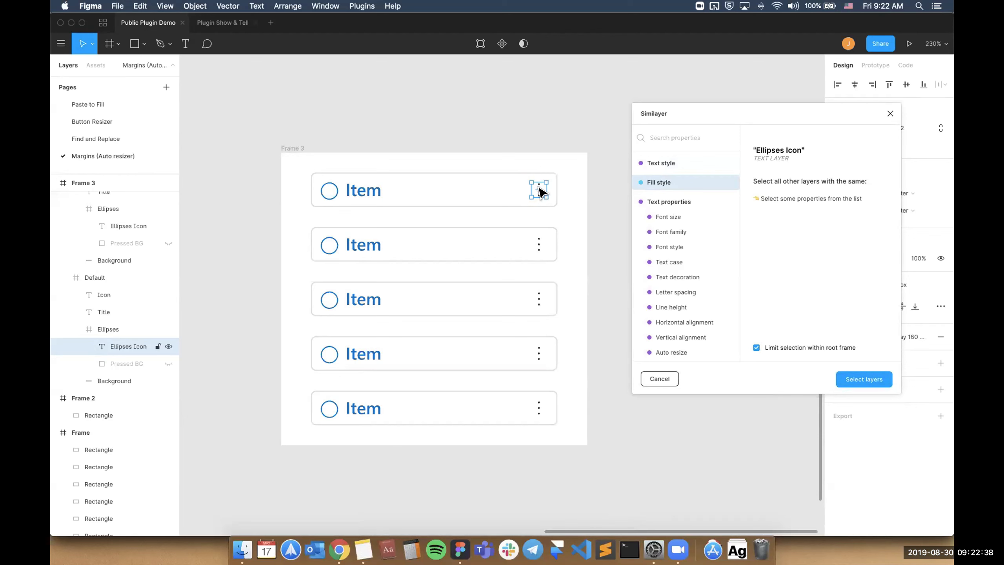
# Base the match on the first item's Ellipses frame and select all layers with the same size and position.
pyautogui.click(664, 138)
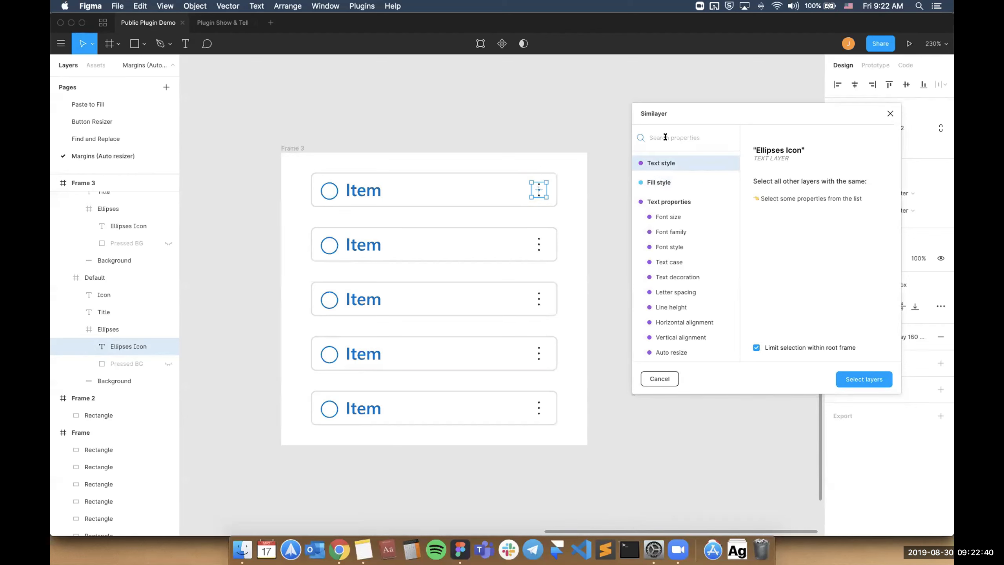
pyautogui.click(562, 173)
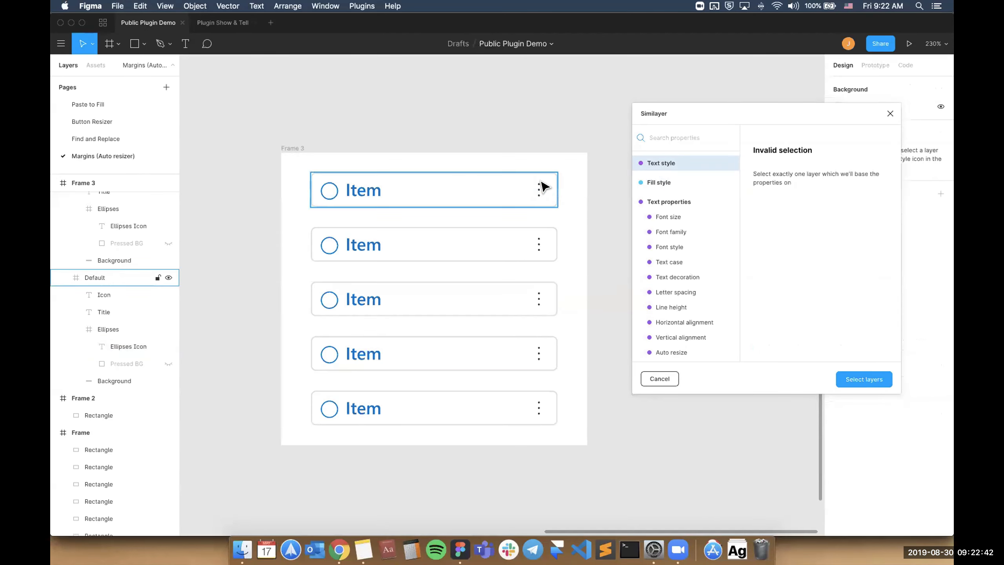
pyautogui.doubleClick(543, 186)
pyautogui.click(658, 164)
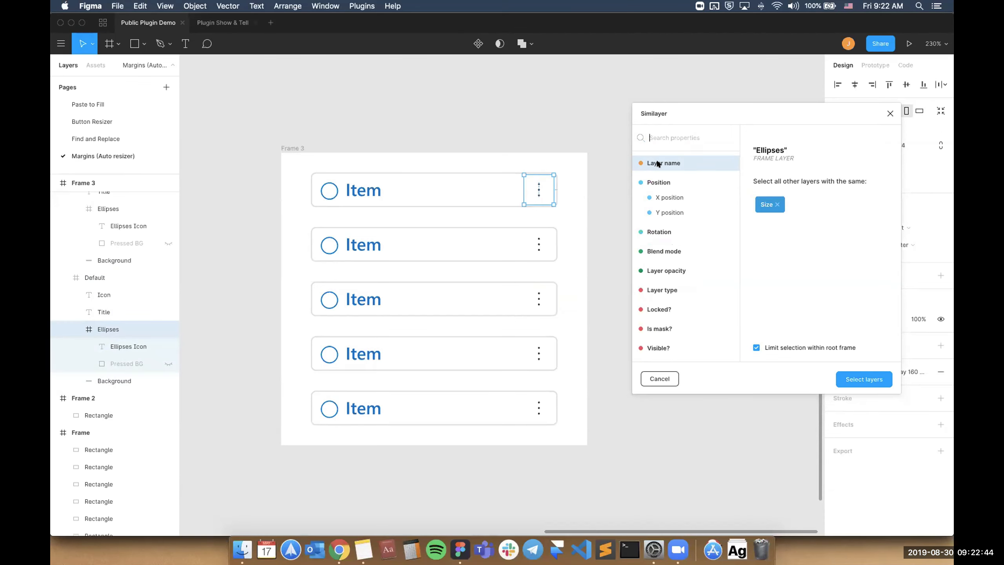
pyautogui.click(657, 183)
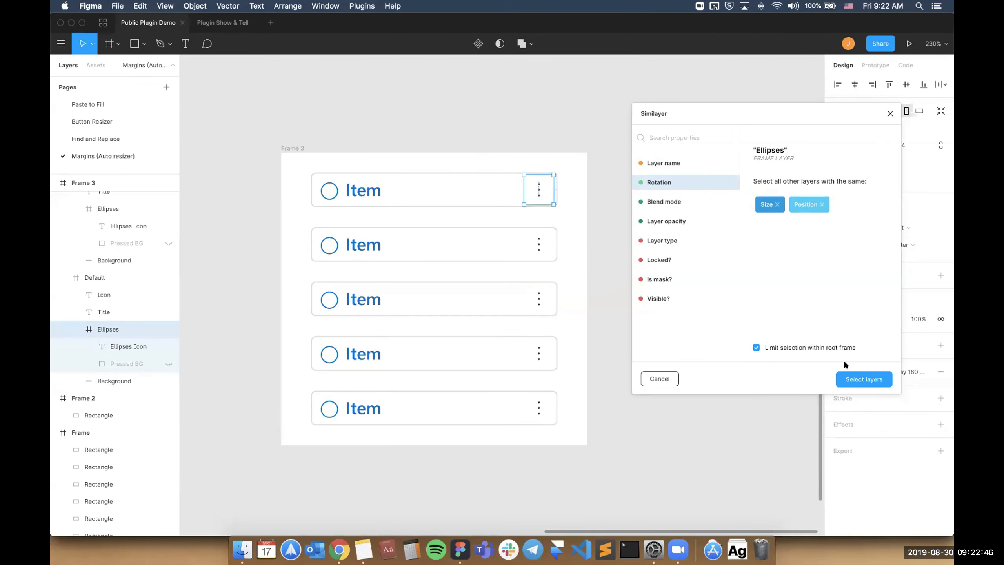
pyautogui.click(845, 374)
# Open the Margins plugin for the selected Ellipses frames and set their right margin to 8.
pyautogui.press('super+slash')
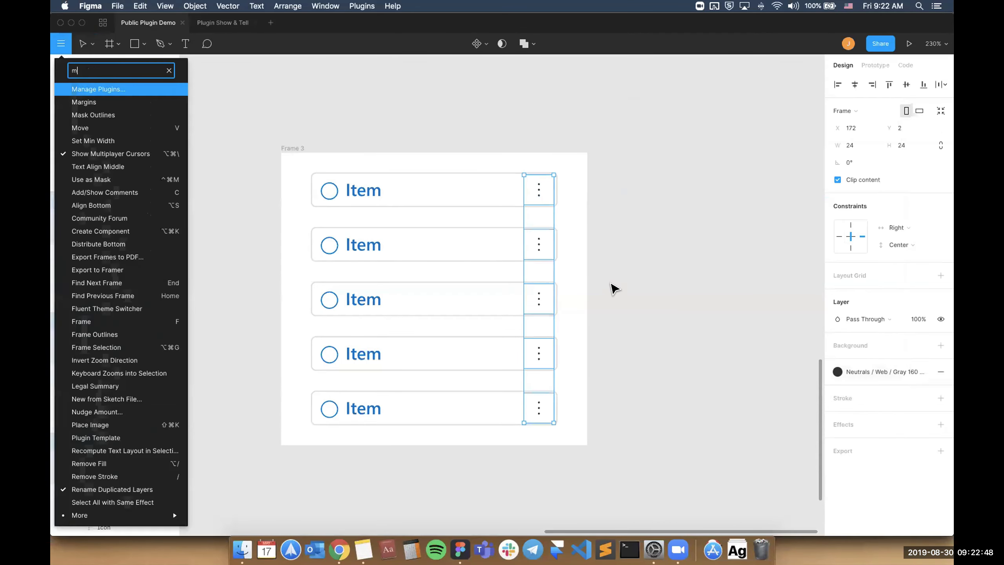
pyautogui.write('margins')
pyautogui.press('Return')
pyautogui.moveTo(516, 229); pyautogui.dragTo(742, 185)
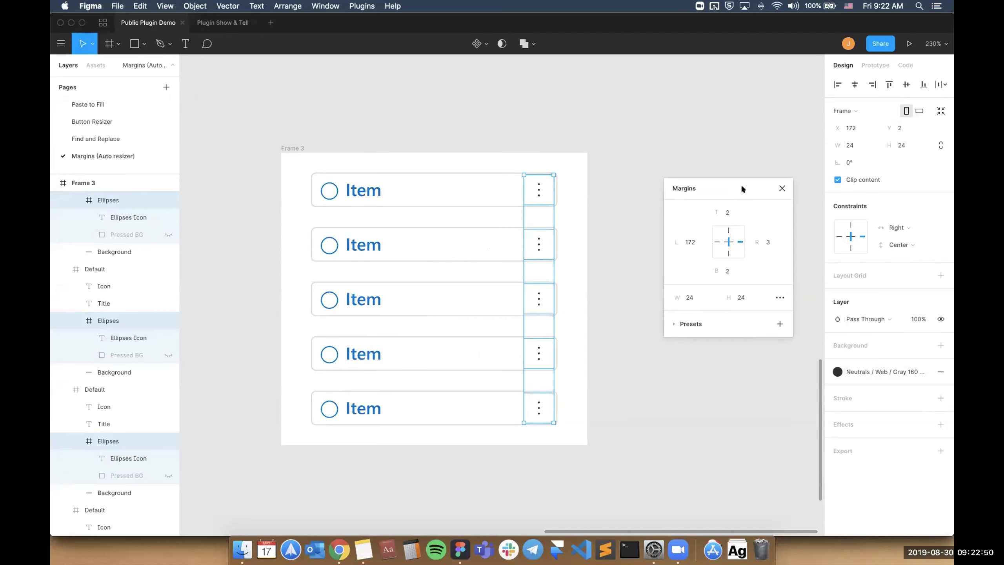
pyautogui.click(769, 241)
pyautogui.write('8')
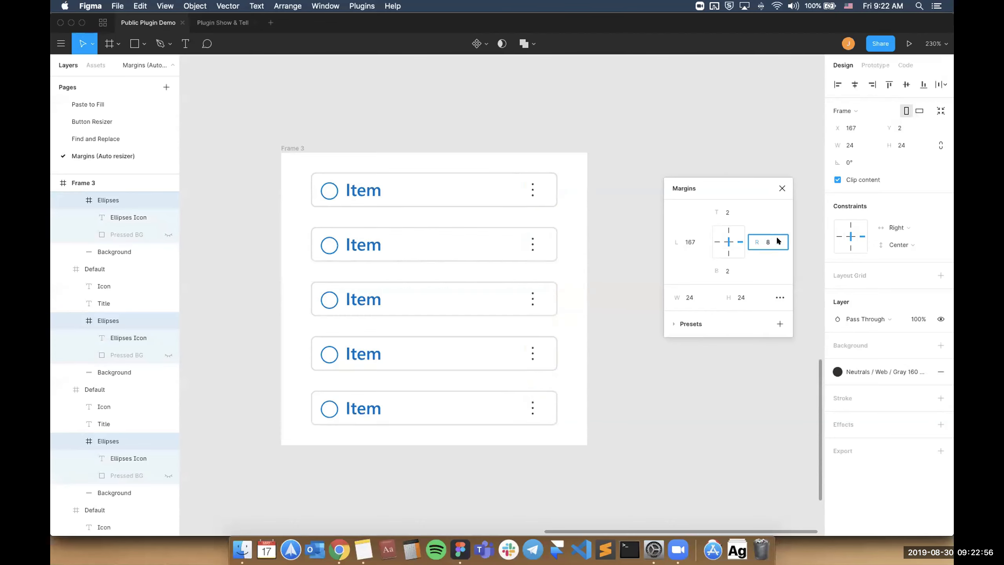
# Nudge the Ellipses frames' right margin up and down in big increments, ending with a larger margin, and deselect them.
pyautogui.hotkey('shift', 'Up')
pyautogui.hotkey('shift', 'Up')
pyautogui.hotkey('shift', 'Up')
pyautogui.hotkey('shift', 'Up')
pyautogui.hotkey('shift', 'Down')
pyautogui.hotkey('shift', 'Down')
pyautogui.hotkey('shift', 'Down')
pyautogui.hotkey('shift', 'Down')
pyautogui.hotkey('shift', 'Up')
pyautogui.hotkey('shift', 'Up')
pyautogui.hotkey('shift', 'Up')
pyautogui.hotkey('shift', 'Down')
pyautogui.hotkey('shift', 'Down')
pyautogui.click(639, 225)
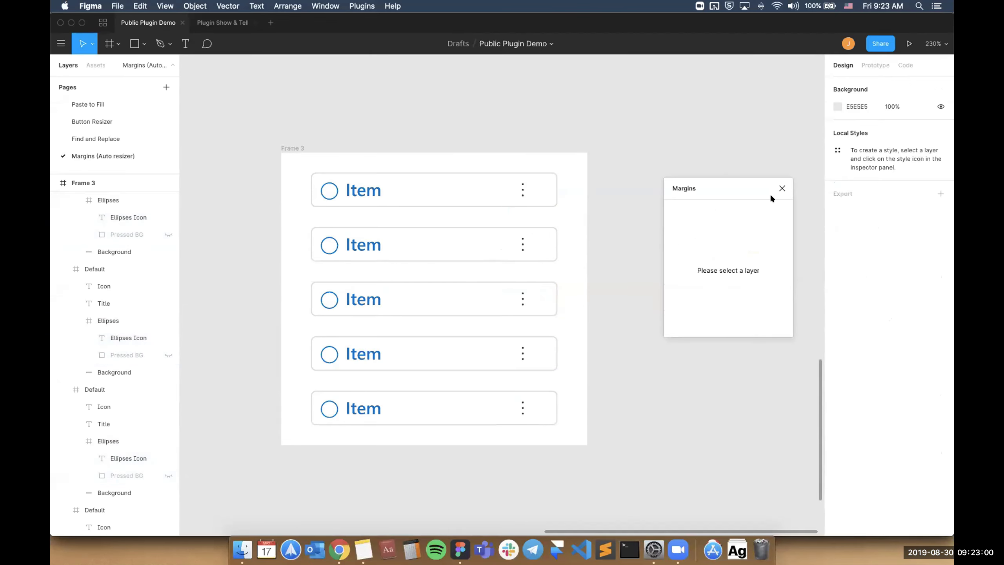
# Close the Margins plugin and select the large red rectangle in Frame 2.
pyautogui.click(783, 188)
pyautogui.click(529, 190)
pyautogui.scroll(-5, 526, 189)
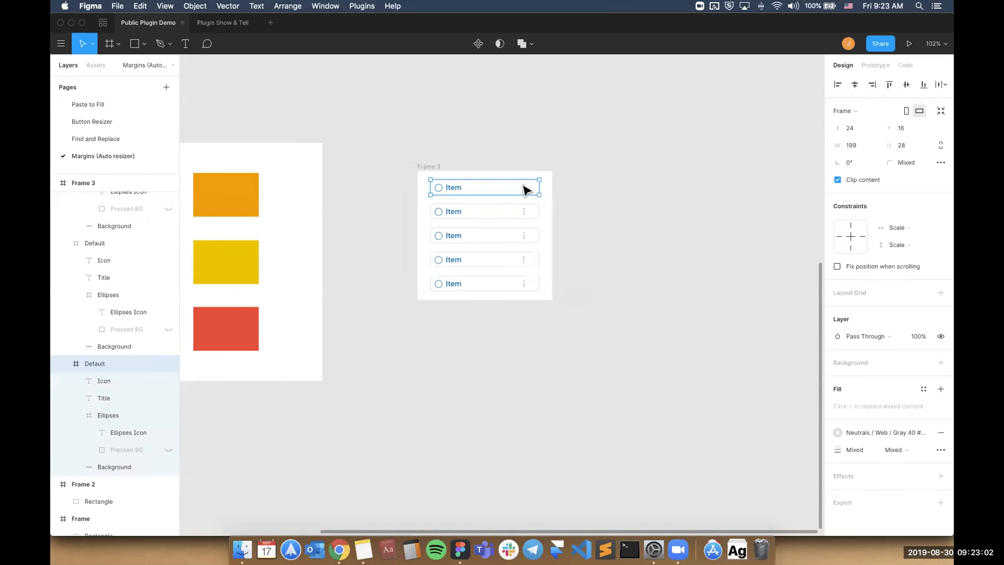
pyautogui.hscroll(-10, 526, 190)
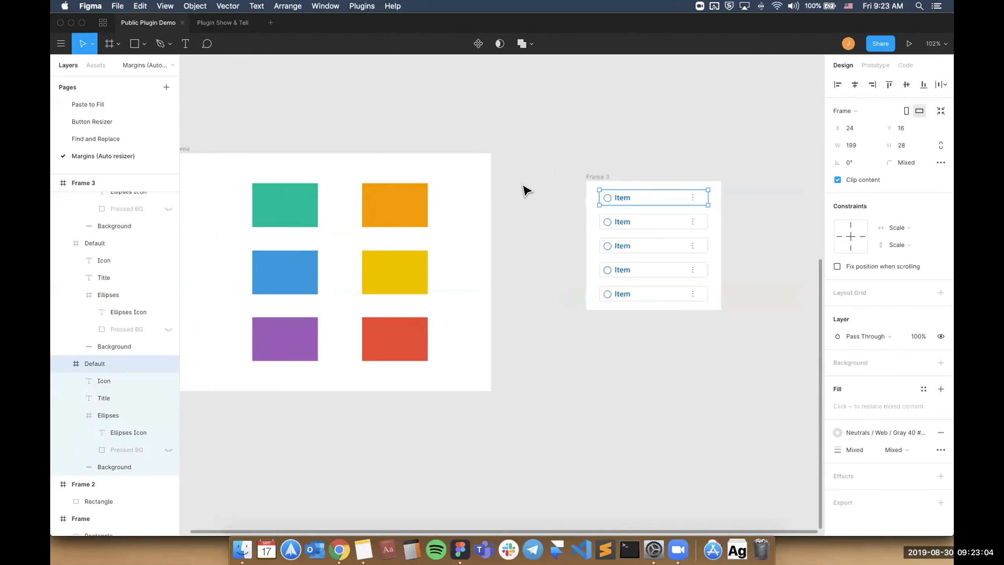
pyautogui.scroll(-2, 525, 191)
pyautogui.scroll(6, 525, 191)
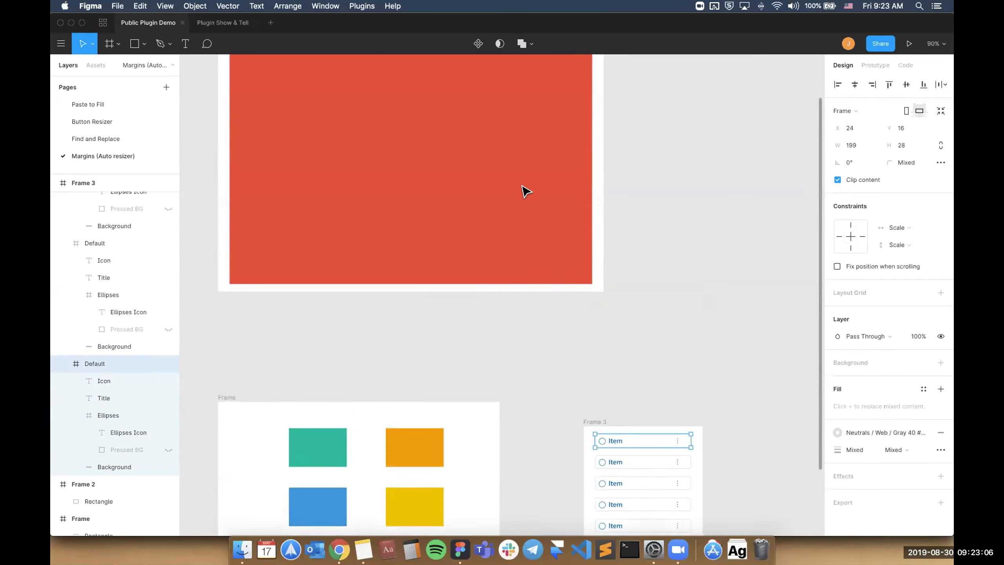
pyautogui.scroll(1, 526, 192)
pyautogui.click(526, 192)
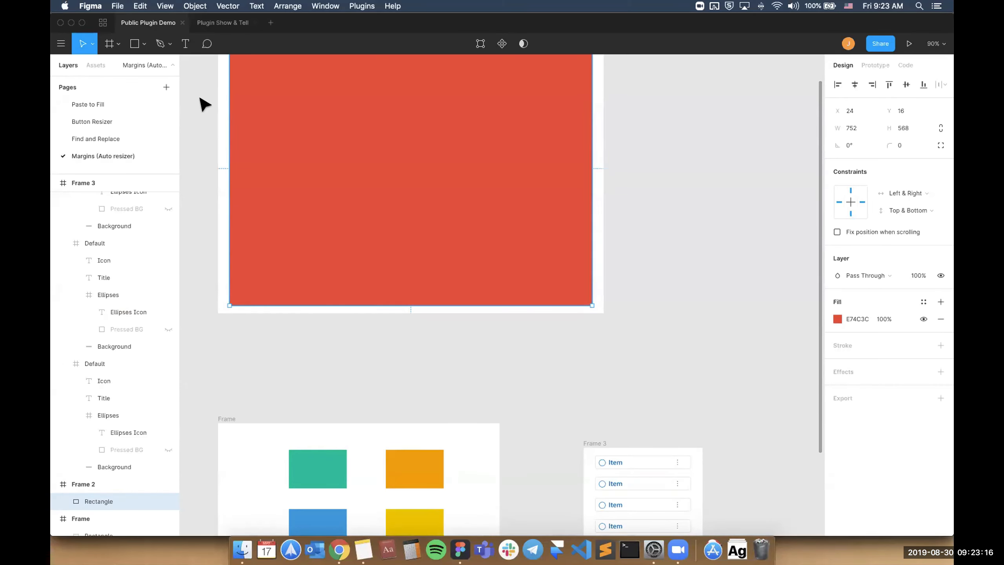
# View the Find and Replace plugin page, return to the Public Plugin Demo file and deselect the red rectangle.
pyautogui.click(103, 22)
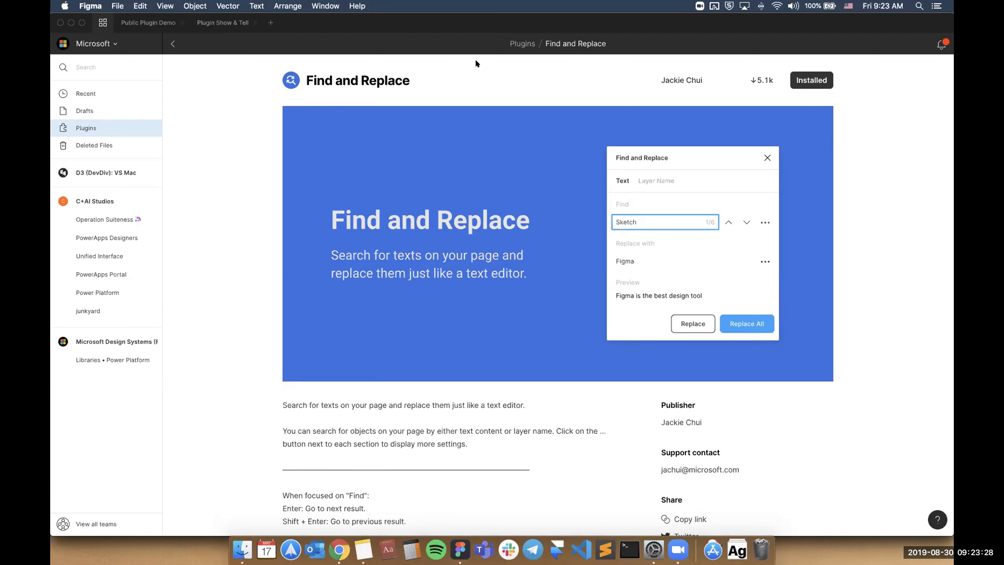
pyautogui.click(132, 24)
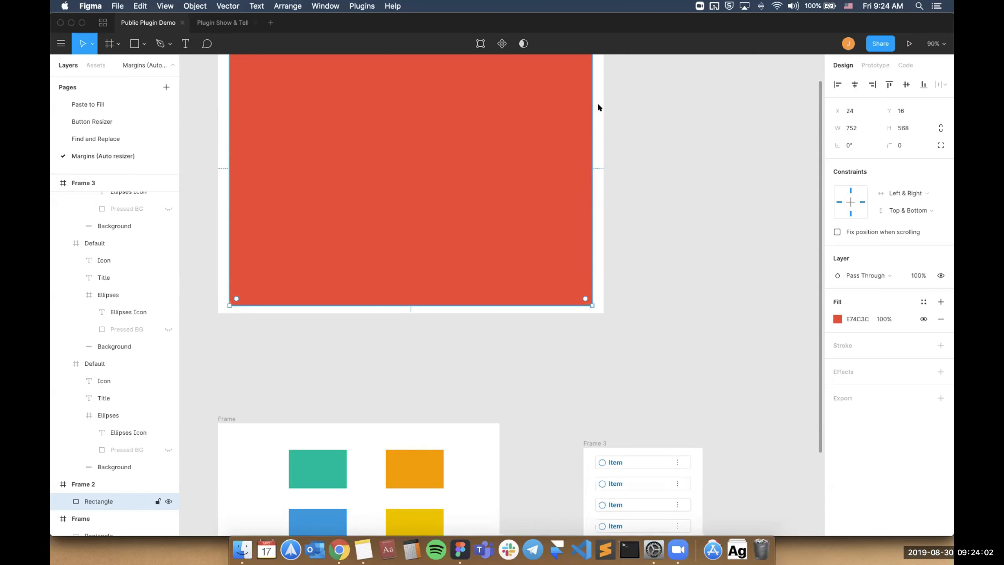
pyautogui.click(628, 116)
pyautogui.scroll(-5, 630, 118)
pyautogui.scroll(3, 630, 117)
pyautogui.hscroll(3, 630, 117)
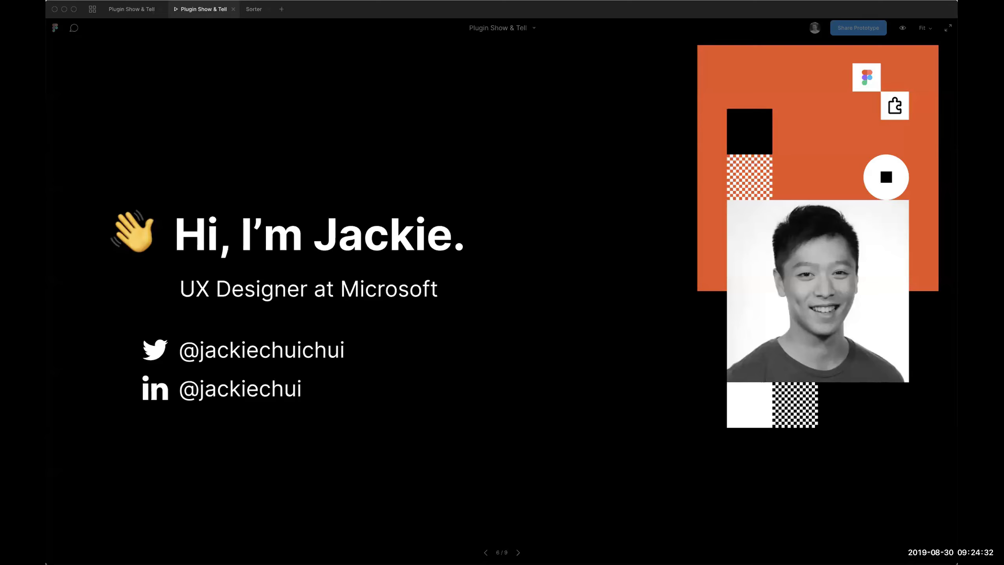
# Advance the Plugin Show & Tell presentation past the presenter introduction slide.
pyautogui.press('Right')
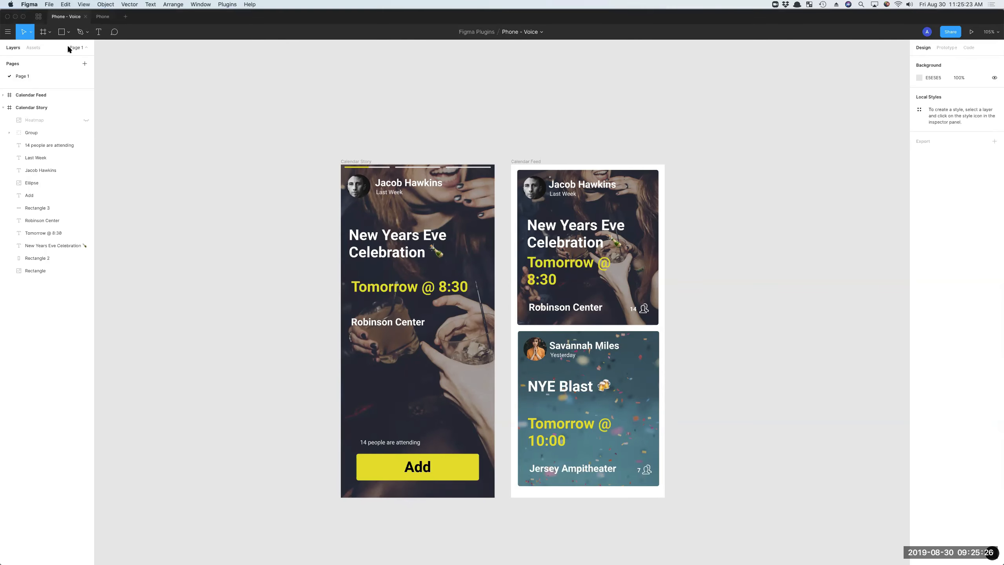
# Run the Articulate development plugin in the Phone - Voice file and move its window beside the Calendar frames.
pyautogui.rightClick(408, 136)
pyautogui.moveTo(445, 171)
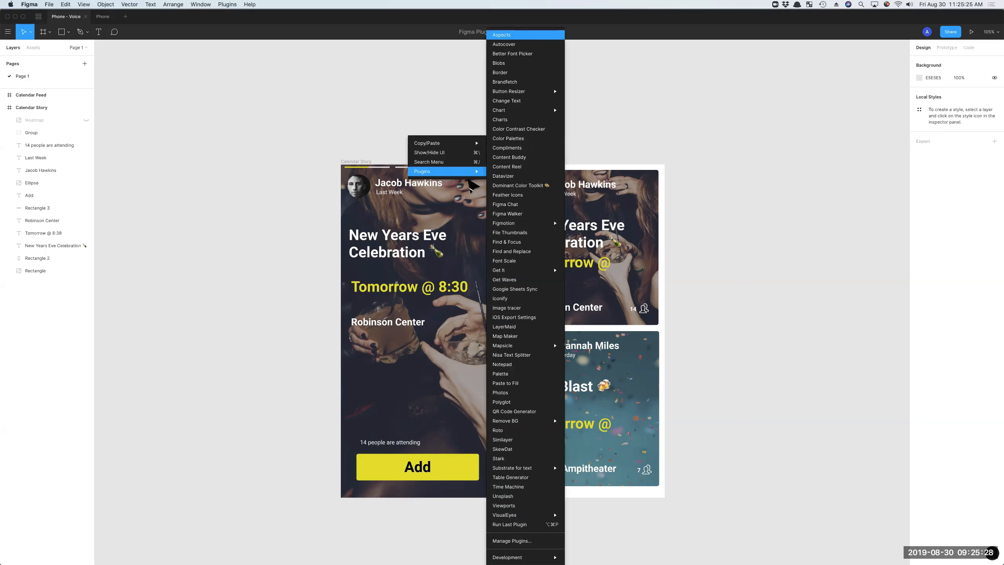
pyautogui.moveTo(541, 557)
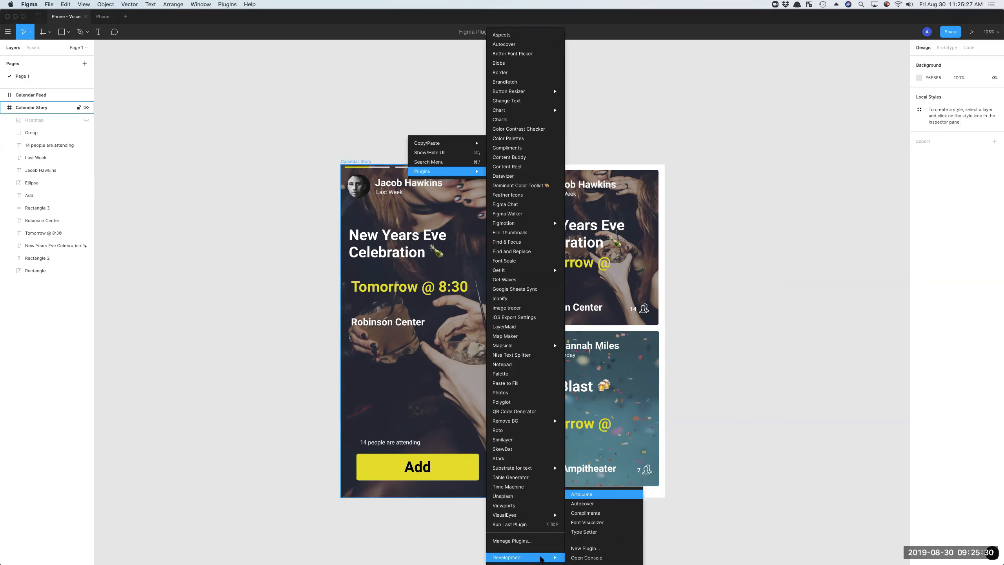
pyautogui.click(599, 494)
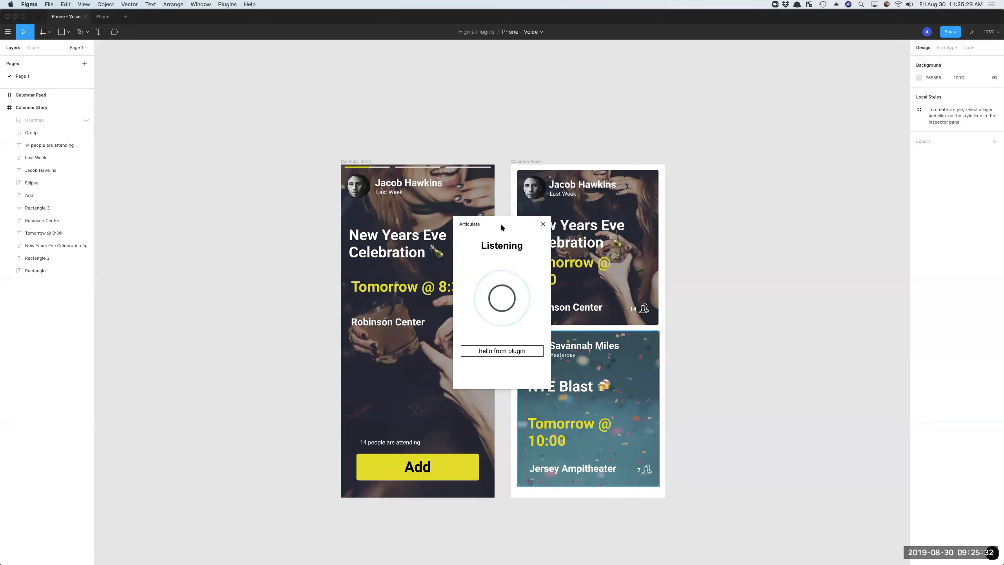
pyautogui.moveTo(501, 223); pyautogui.dragTo(838, 101)
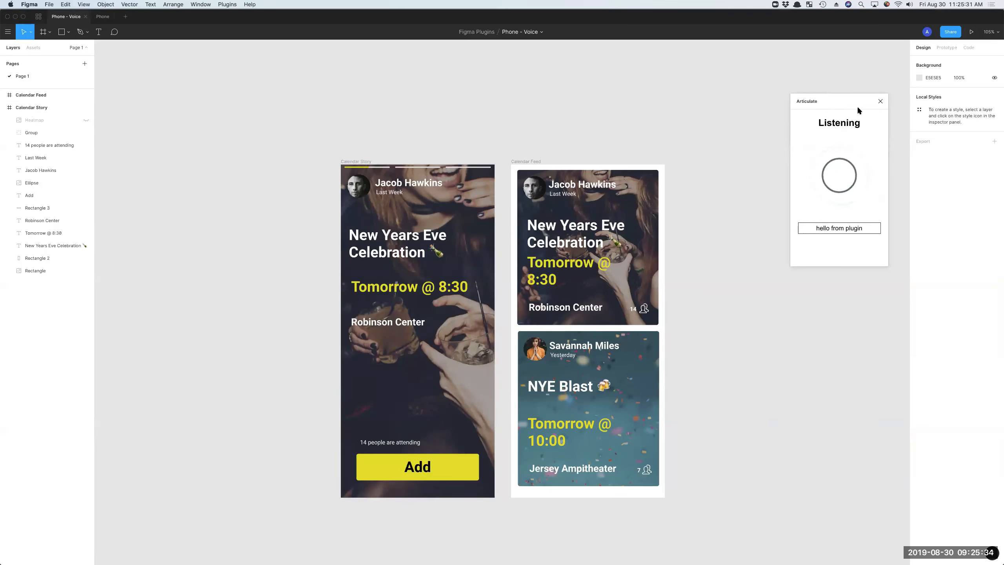
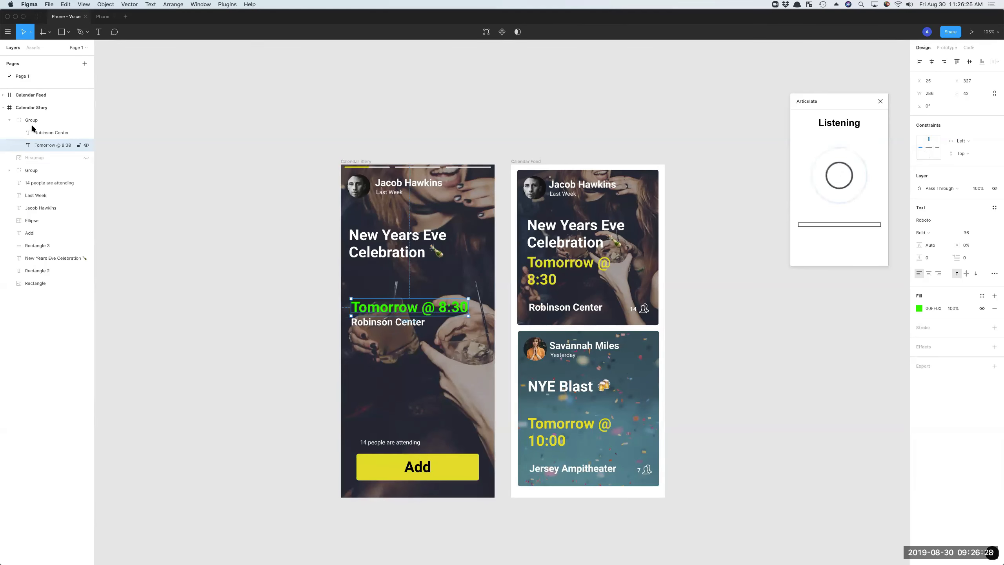
# Select the group holding the date and venue texts in the Calendar Story frame.
pyautogui.click(32, 119)
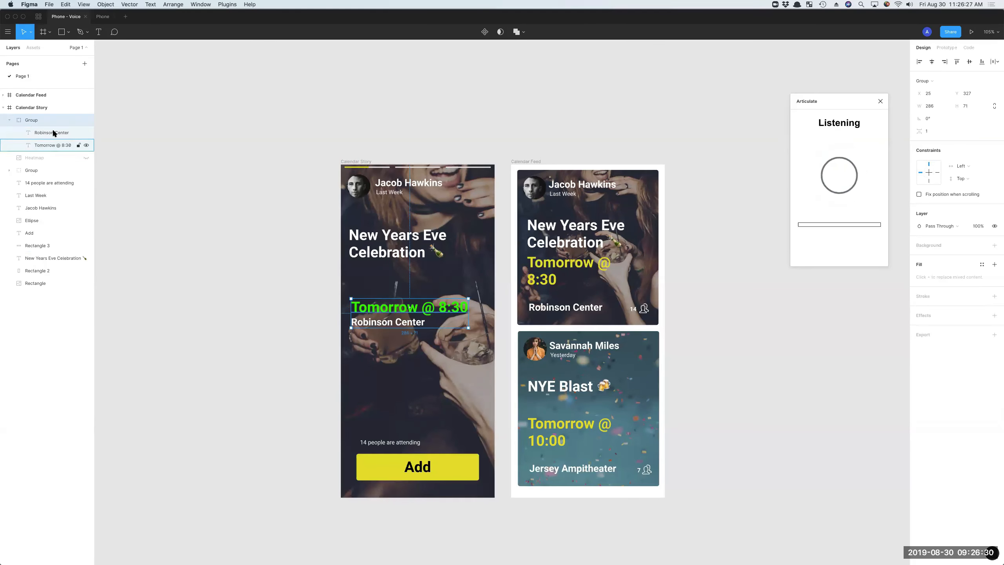
pyautogui.press('Down')
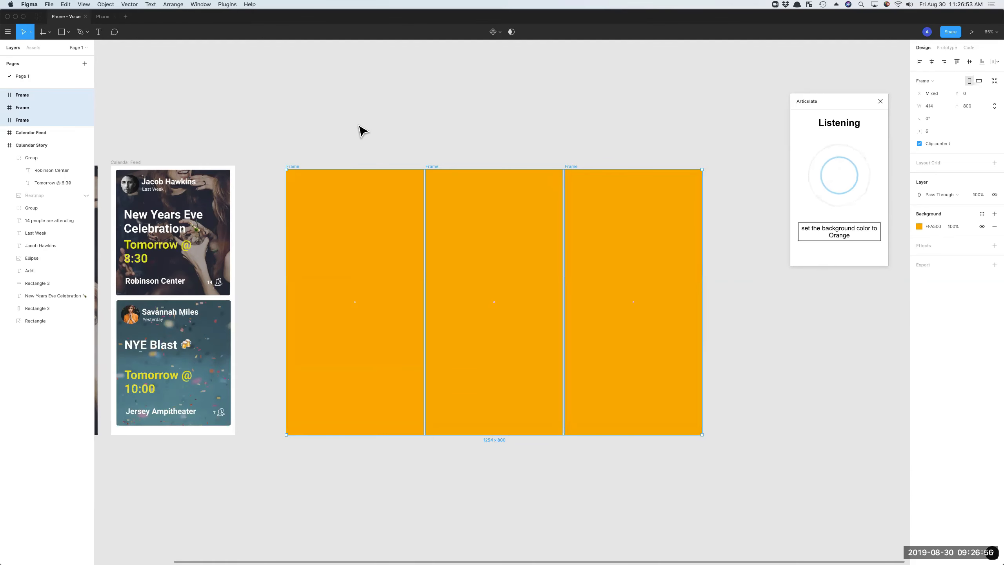
# Deselect the three orange frames beside Calendar Feed and select only the first one.
pyautogui.click(345, 133)
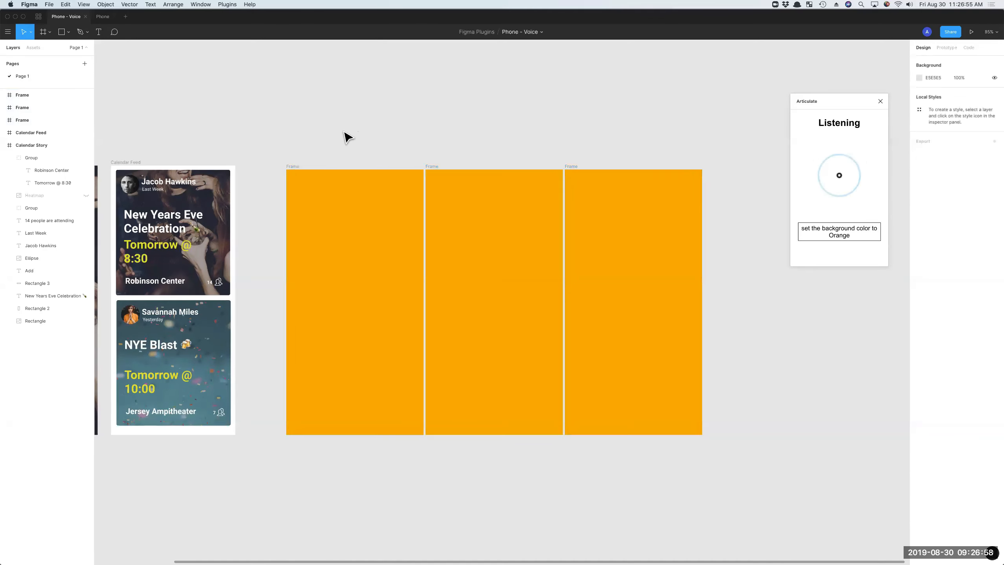
pyautogui.click(298, 168)
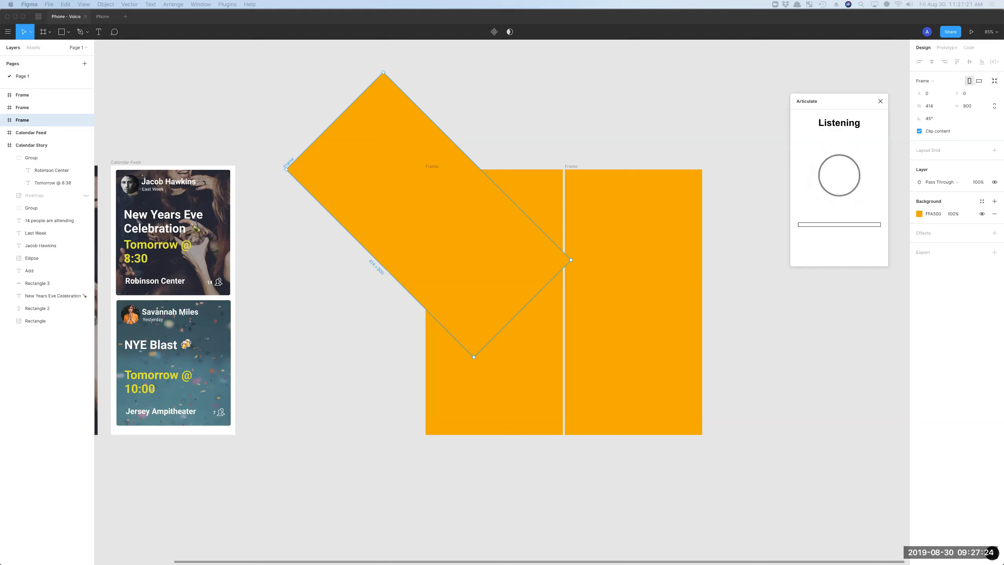
# Open the plugin development console with the rotated orange frame selected.
pyautogui.rightClick(419, 170)
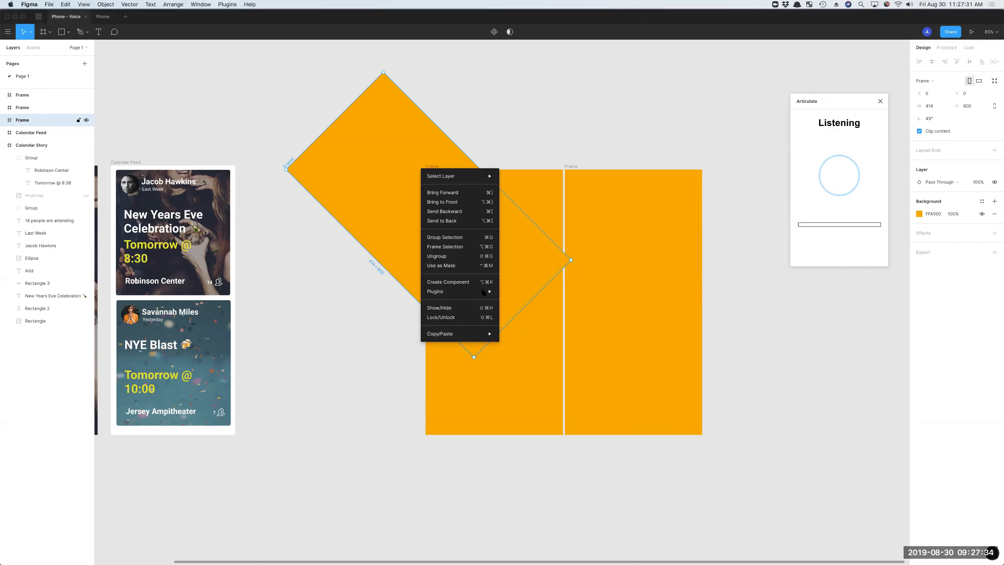
pyautogui.moveTo(460, 293)
pyautogui.moveTo(554, 557)
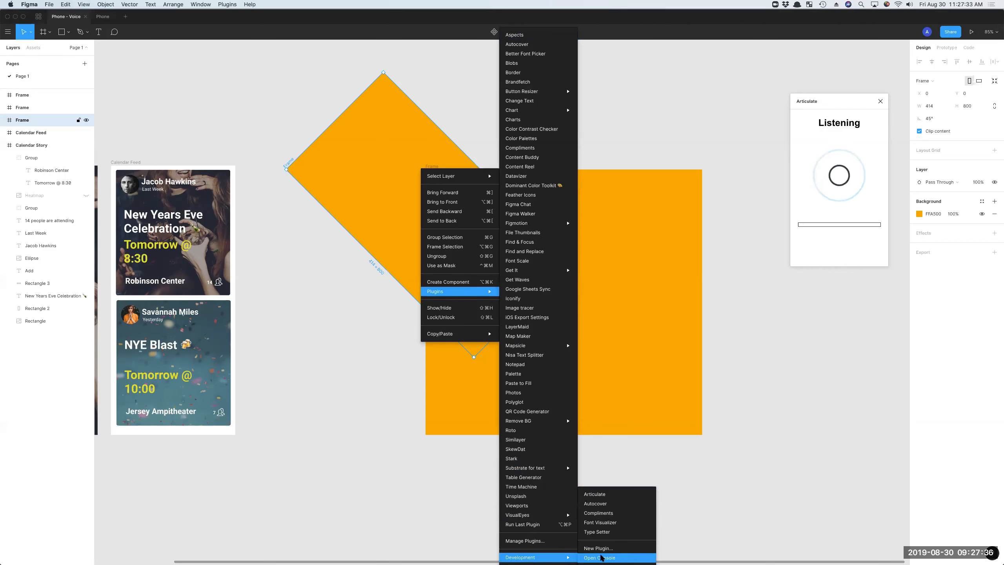
pyautogui.click(600, 557)
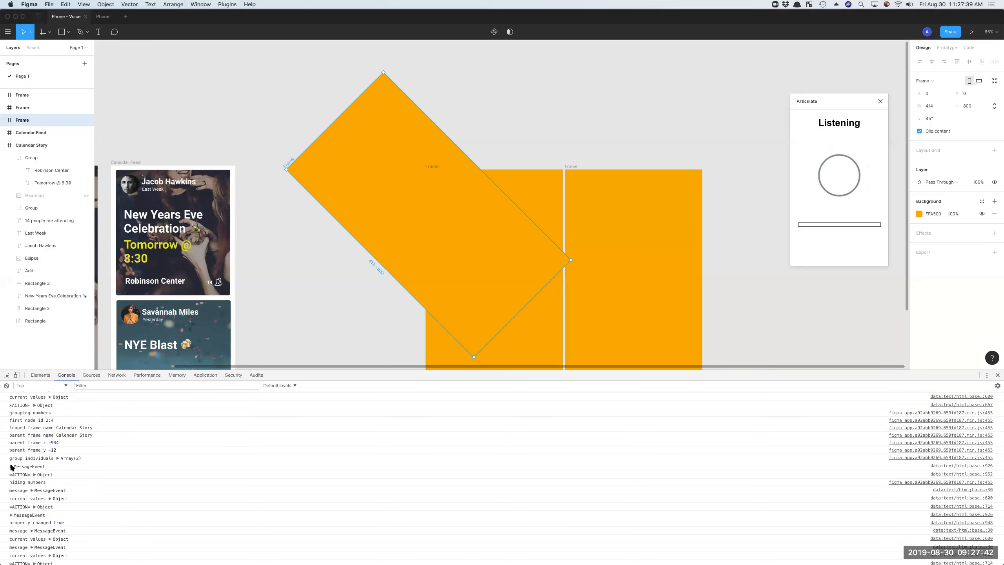
# Expand the COMMAND.HIDE_NUMBERS action and the message event before it, examine the surrounding log entries and close the console.
pyautogui.click(35, 474)
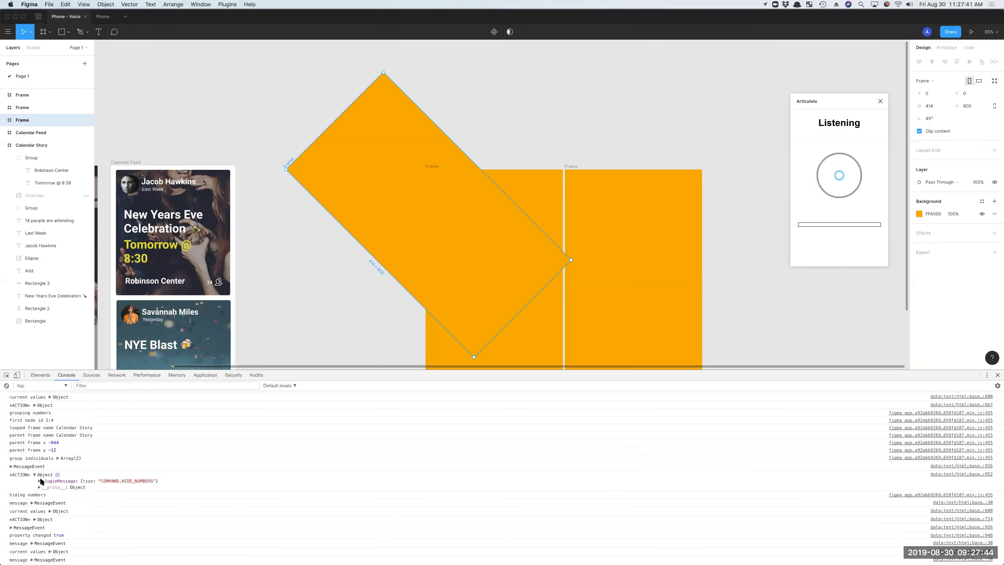
pyautogui.click(40, 481)
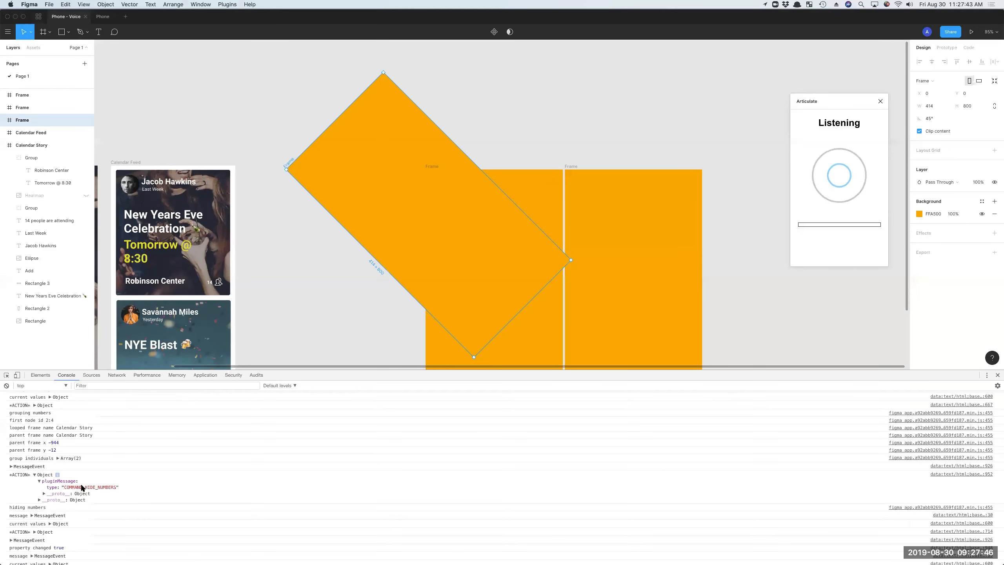
pyautogui.click(12, 466)
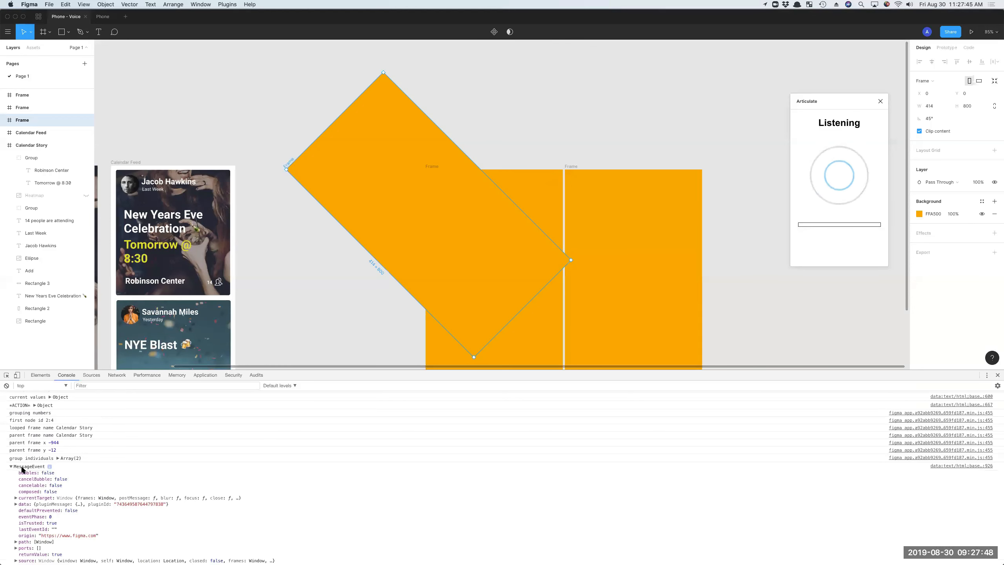
pyautogui.scroll(-10, 26, 421)
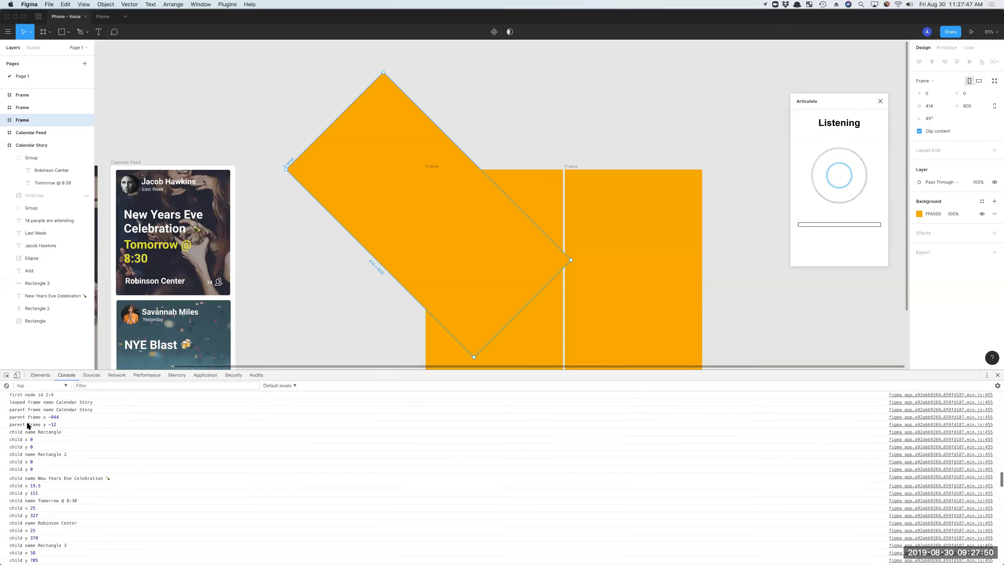
pyautogui.scroll(-10, 26, 421)
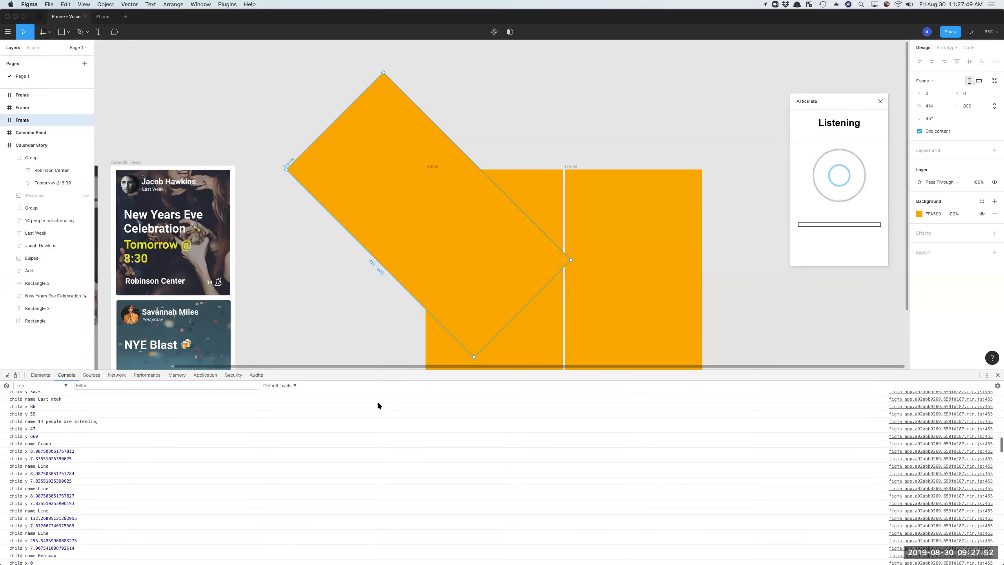
pyautogui.scroll(6, 378, 403)
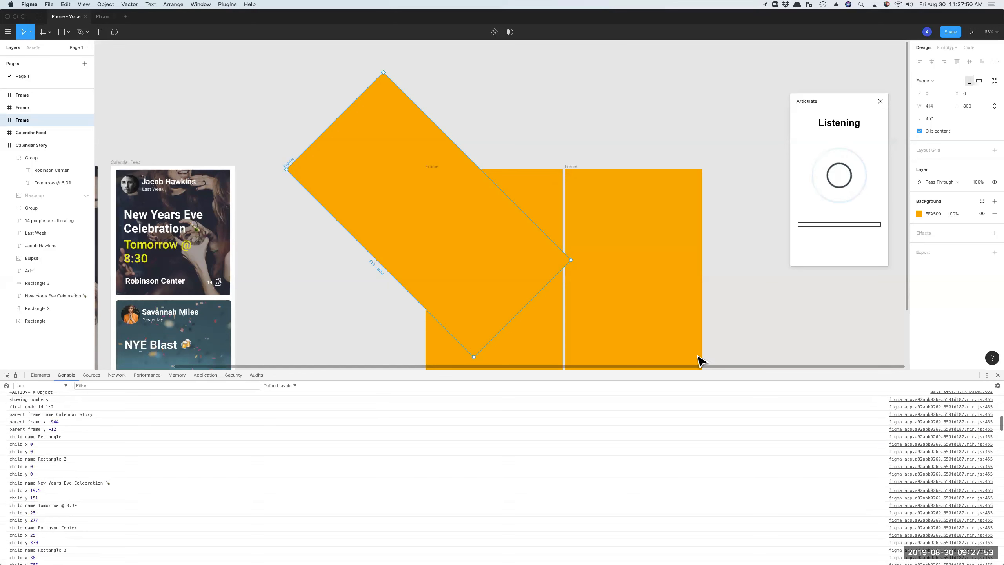
pyautogui.click(998, 376)
# Clear the selection, select the last orange frame in the row and close the Articulate plugin.
pyautogui.click(573, 130)
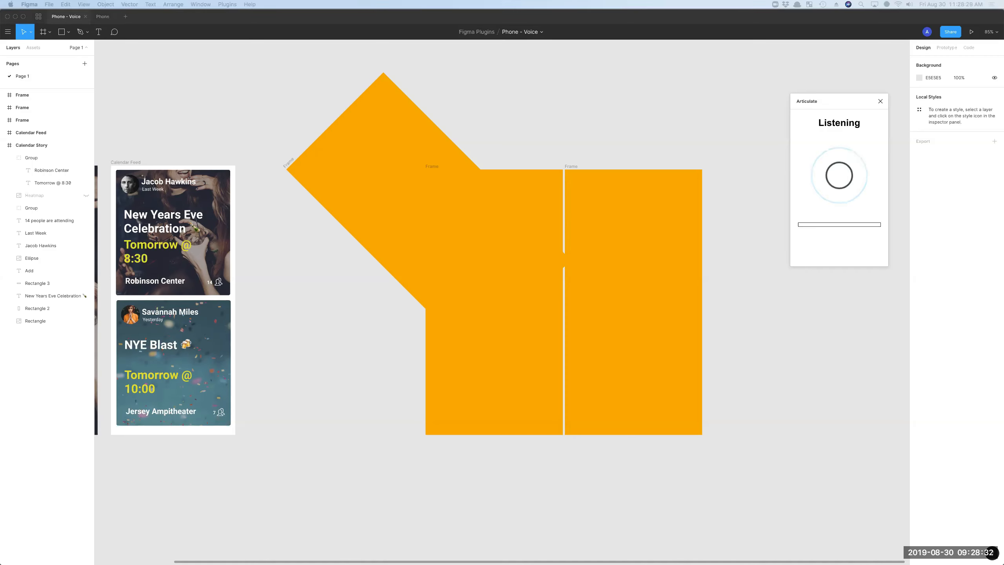
pyautogui.click(640, 176)
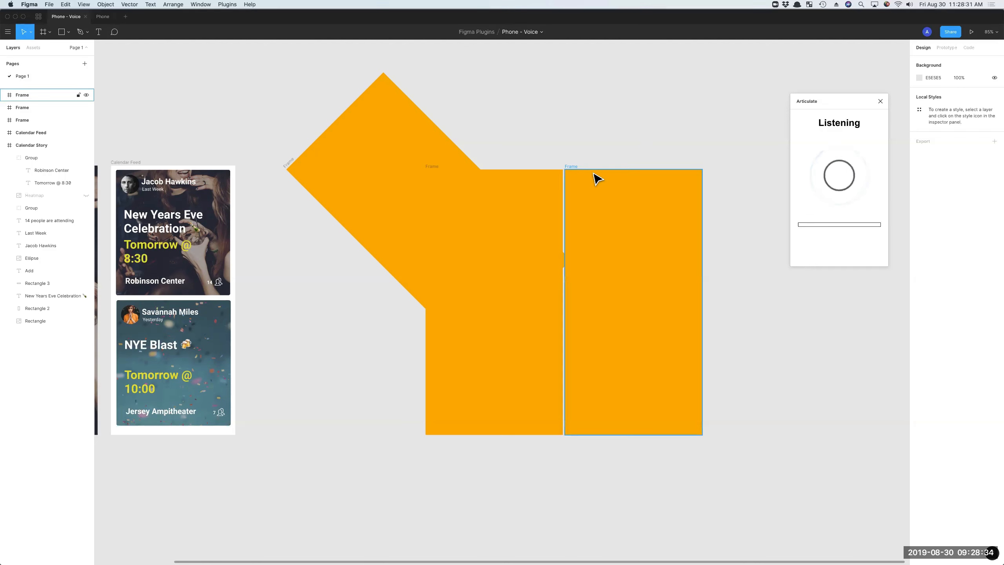
pyautogui.click(573, 169)
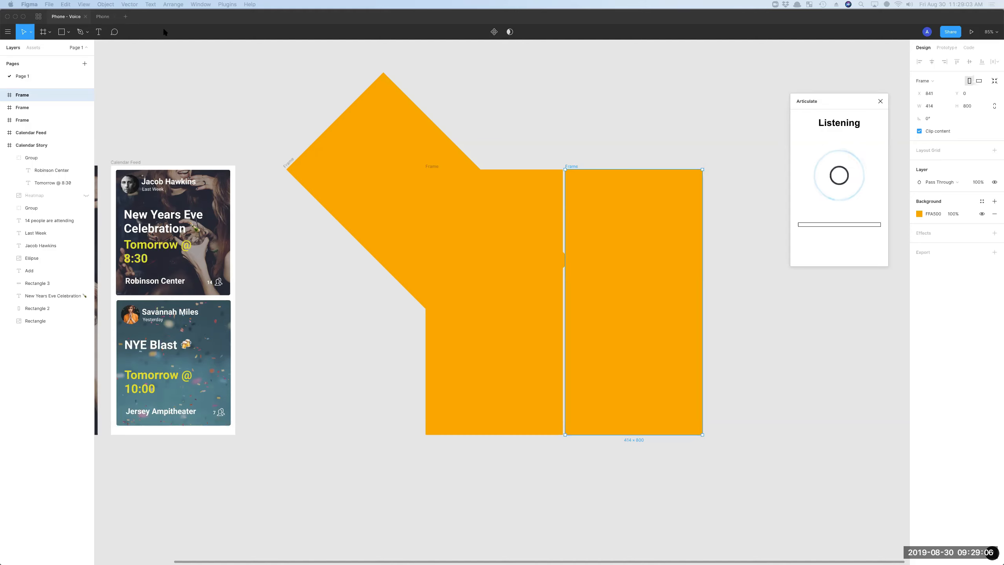
pyautogui.click(881, 102)
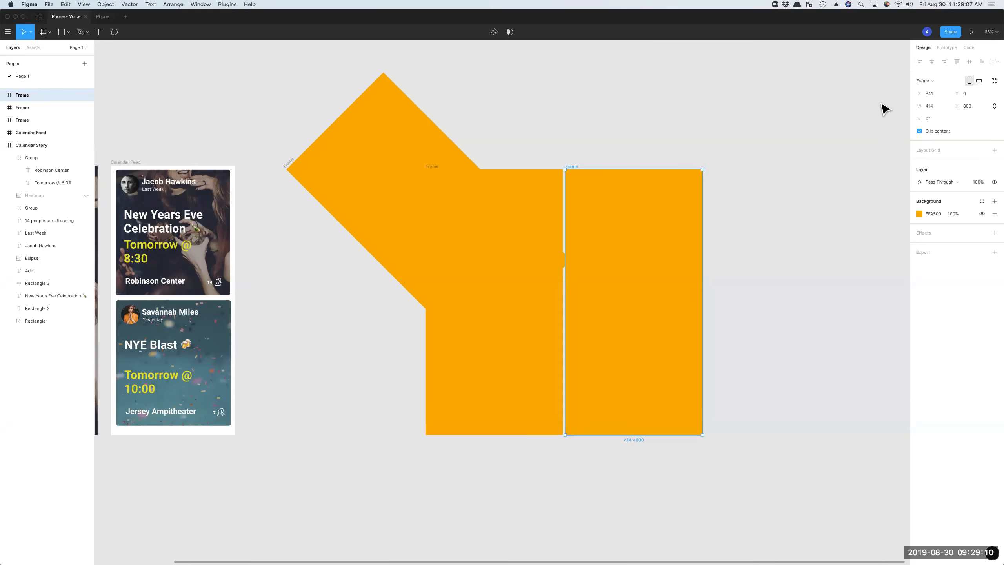
# Switch to the Phone file, run the Type Setter development plugin on the Calendar Story frame and move its window beside Calendar Feed.
pyautogui.click(104, 17)
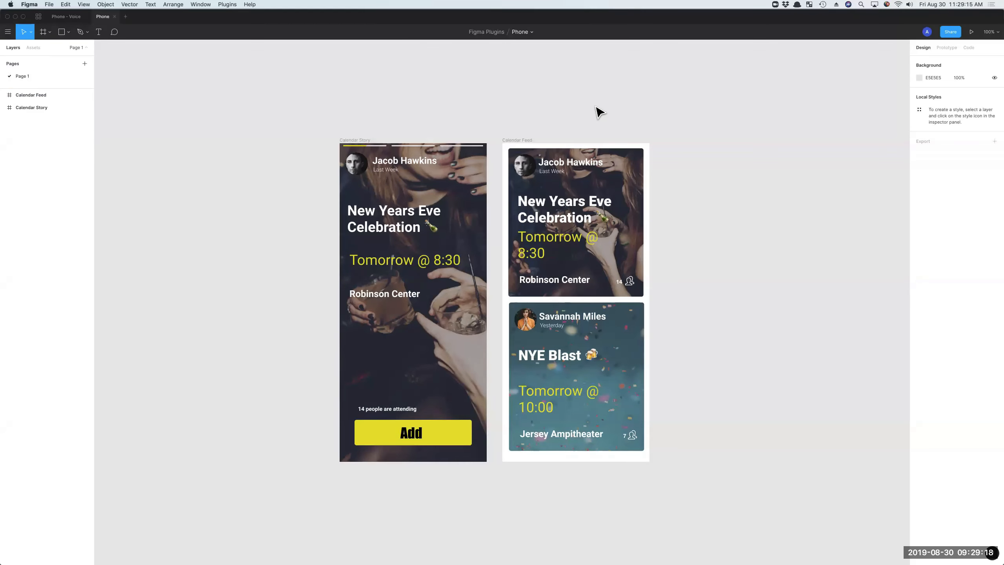
pyautogui.click(361, 144)
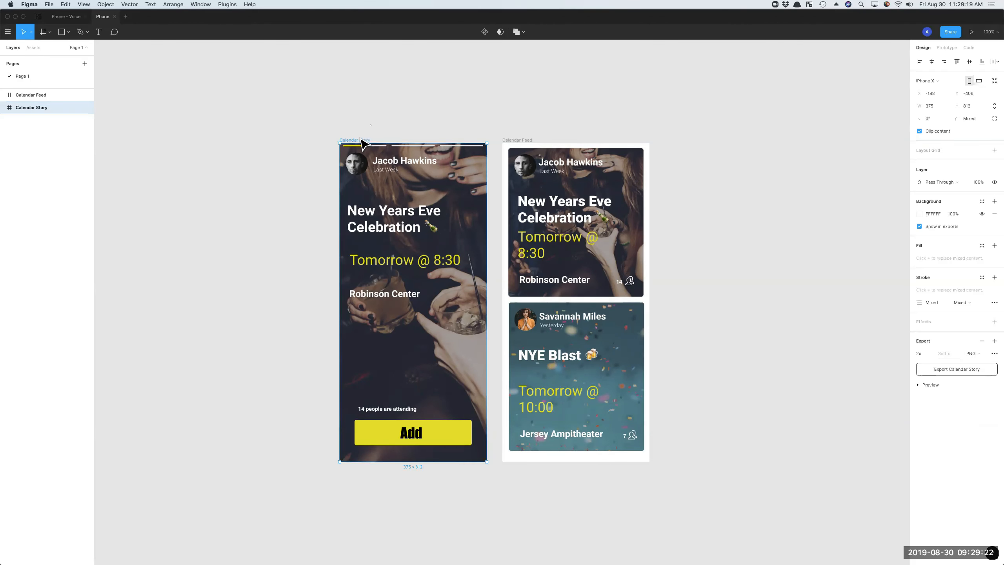
pyautogui.rightClick(361, 137)
pyautogui.moveTo(415, 262)
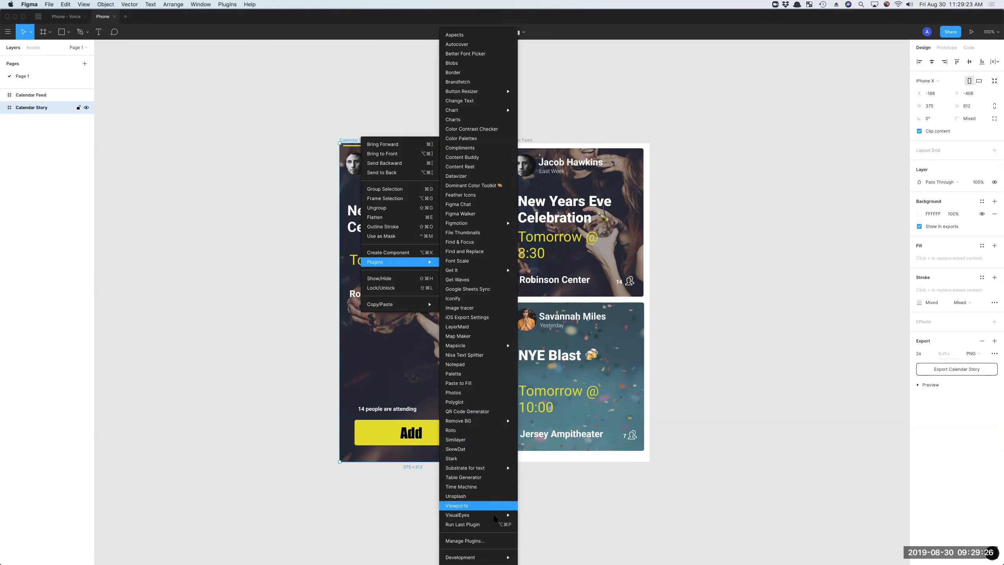
pyautogui.moveTo(500, 558)
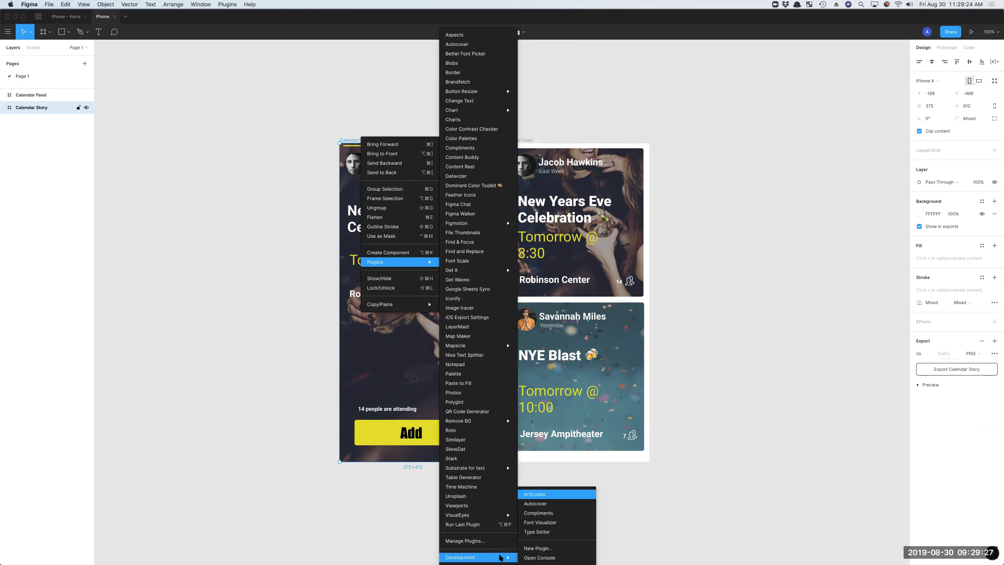
pyautogui.click(551, 532)
pyautogui.moveTo(498, 188); pyautogui.dragTo(735, 160)
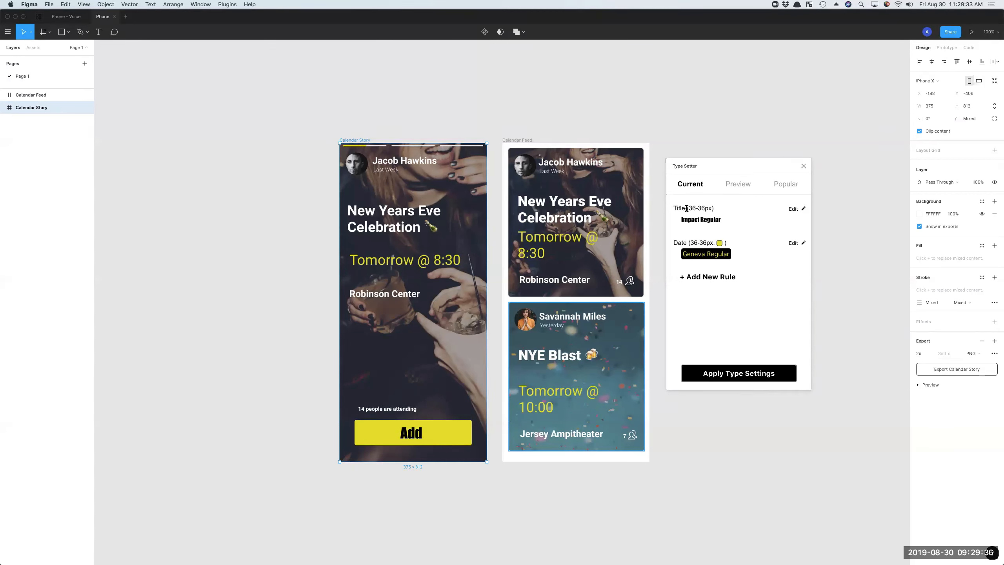
# Examine the Title rule's size range and the Date rule's settings, cancelling out of the Date rule.
pyautogui.moveTo(678, 208); pyautogui.dragTo(689, 208)
pyautogui.click(705, 207)
pyautogui.click(795, 243)
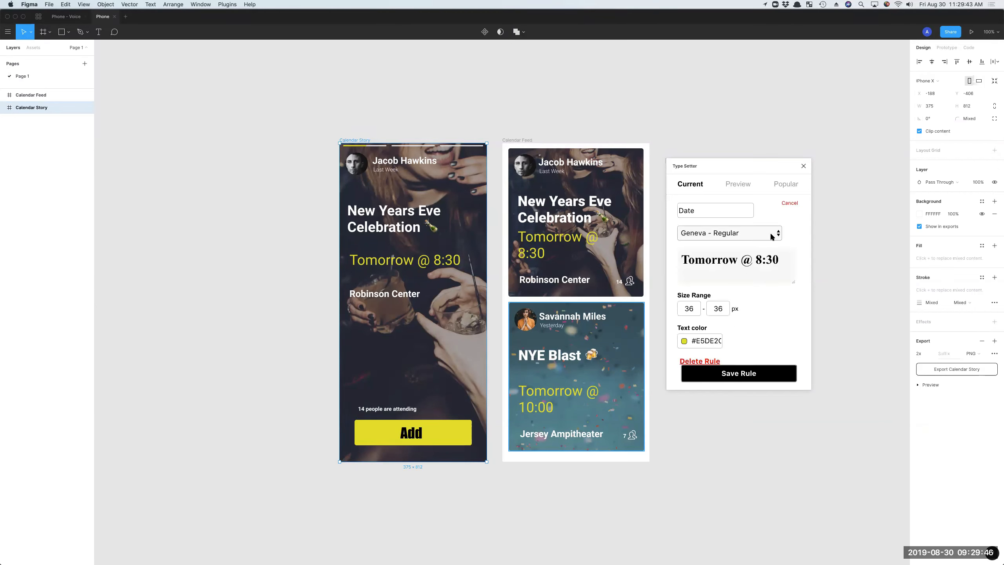
pyautogui.click(789, 204)
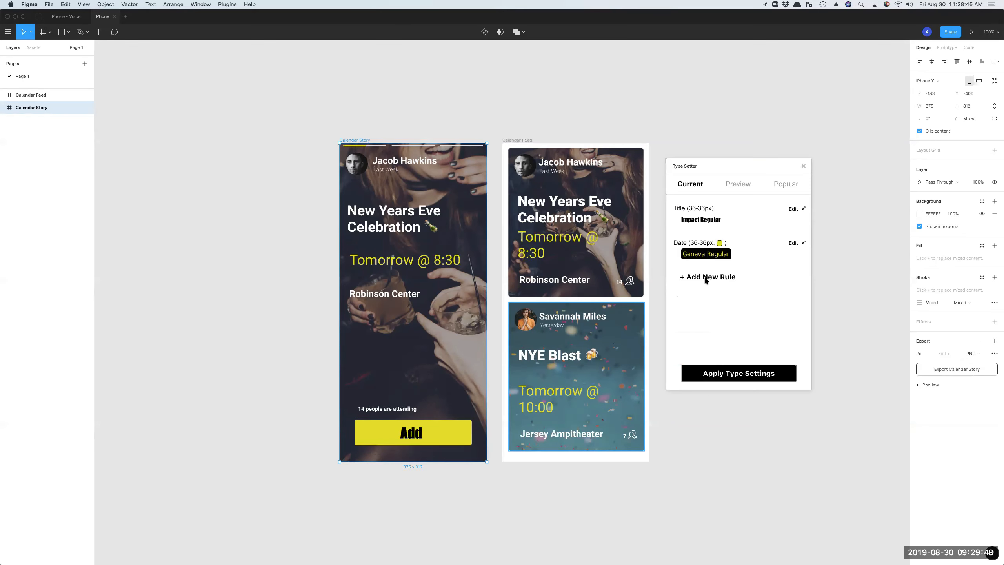
# Add a type rule named "Context Labels" with the Helvetica Neue - Bold font and the sample text "14 people".
pyautogui.click(708, 277)
pyautogui.click(696, 216)
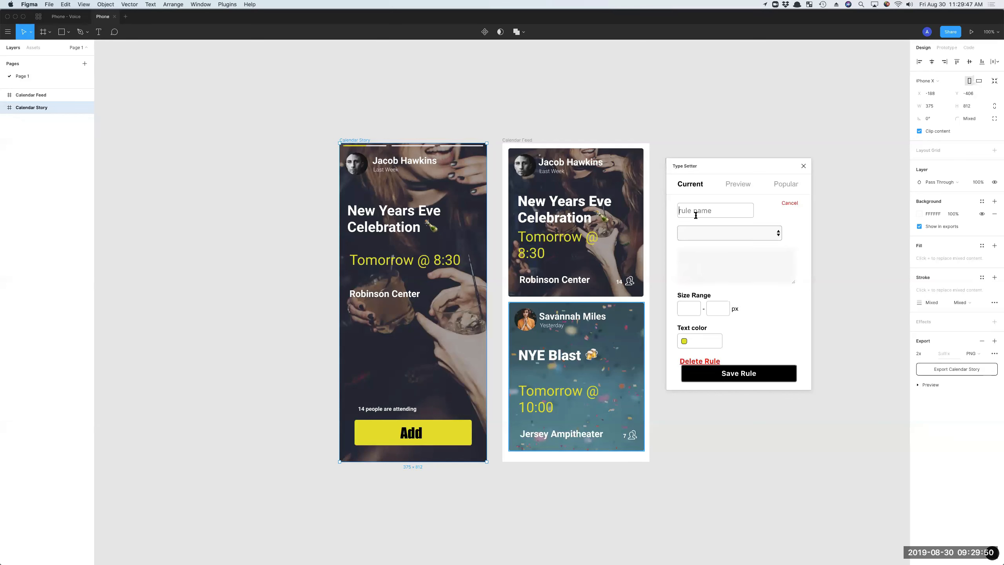
pyautogui.write('Context Labels')
pyautogui.click(709, 232)
pyautogui.scroll(-12, 710, 235)
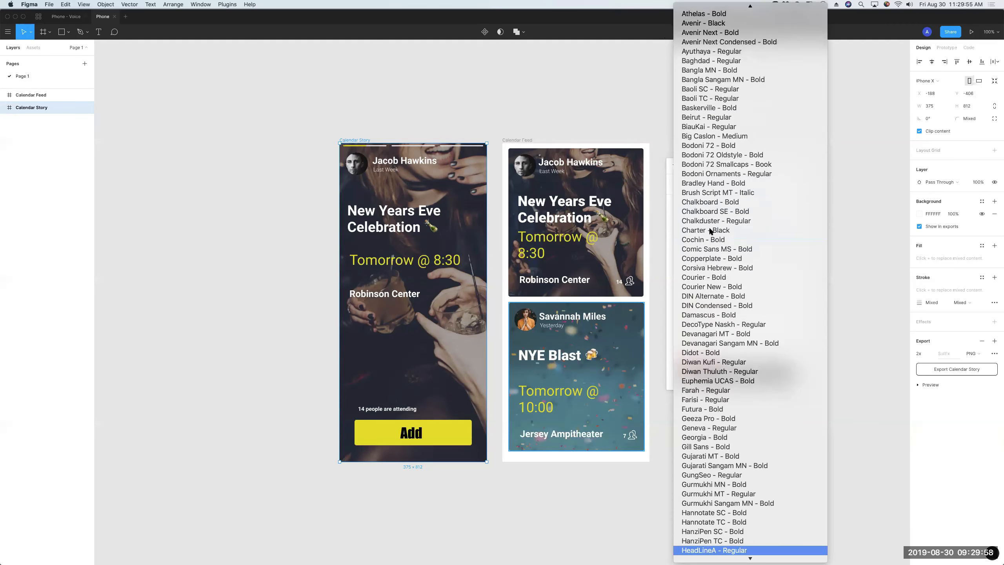
pyautogui.scroll(-3, 727, 478)
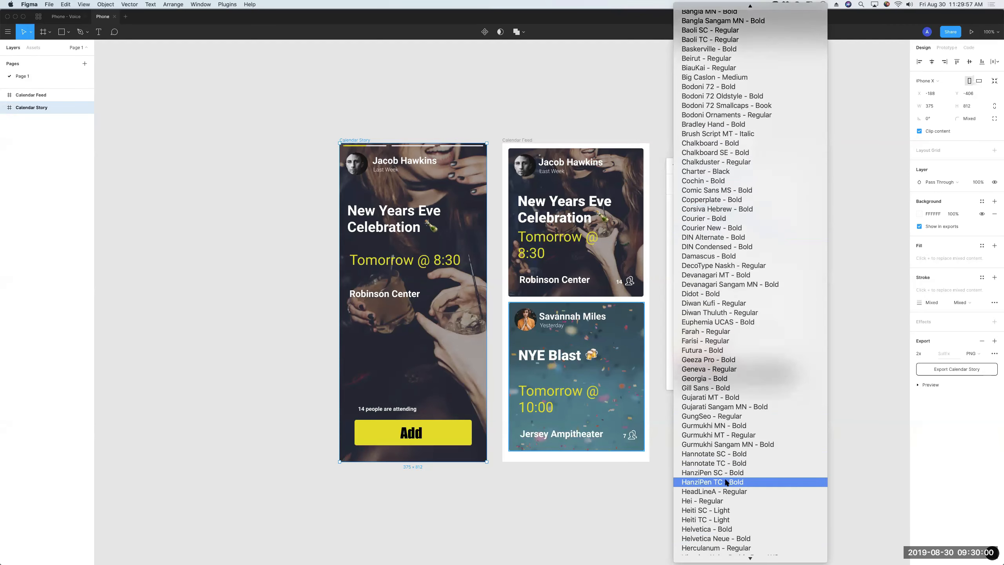
pyautogui.click(732, 524)
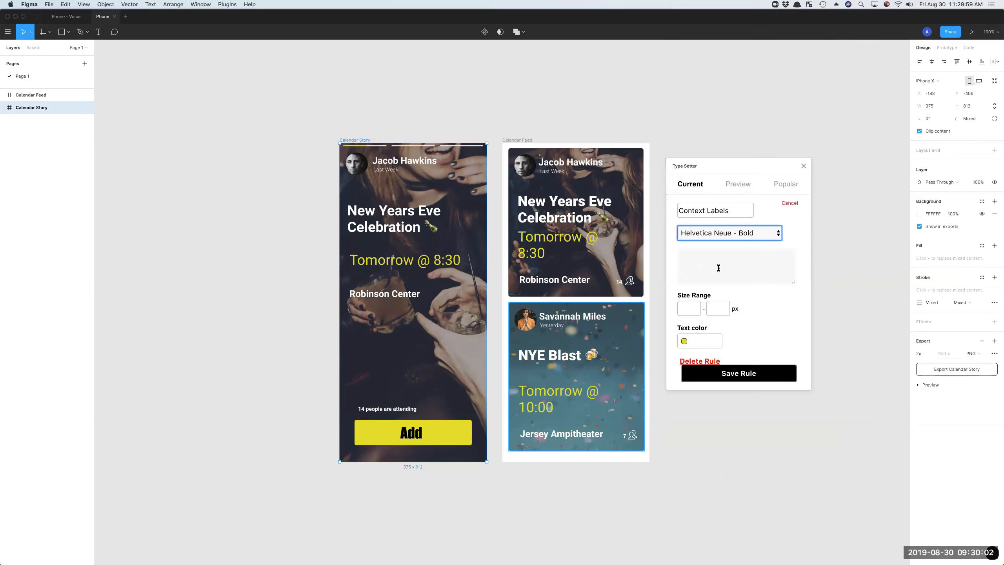
pyautogui.click(716, 265)
pyautogui.write('1')
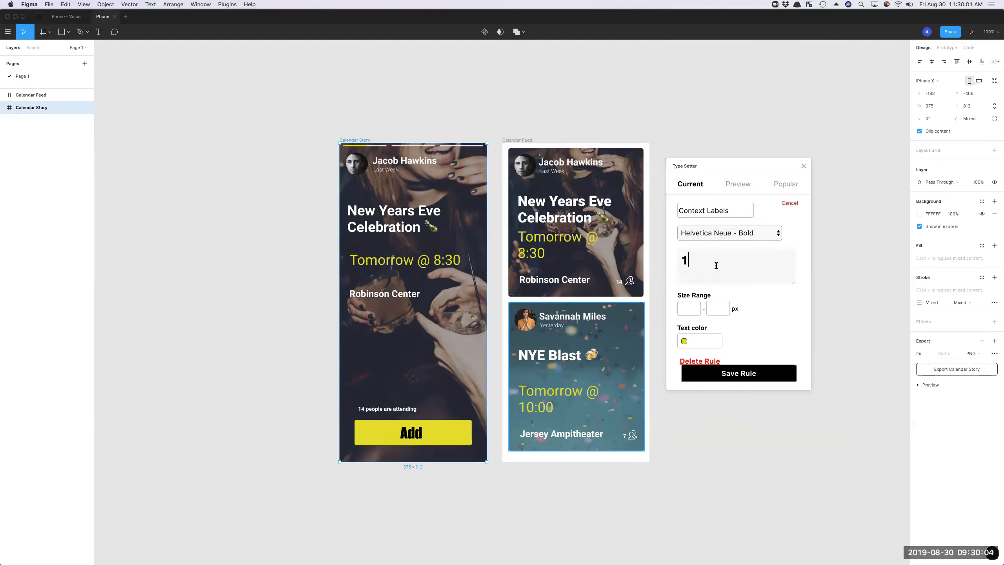
pyautogui.write('4 people')
# Try Helvetica - Bold and Hei - Regular on the rule's sample text, then return the font to Helvetica Neue - Bold.
pyautogui.click(713, 231)
pyautogui.click(712, 224)
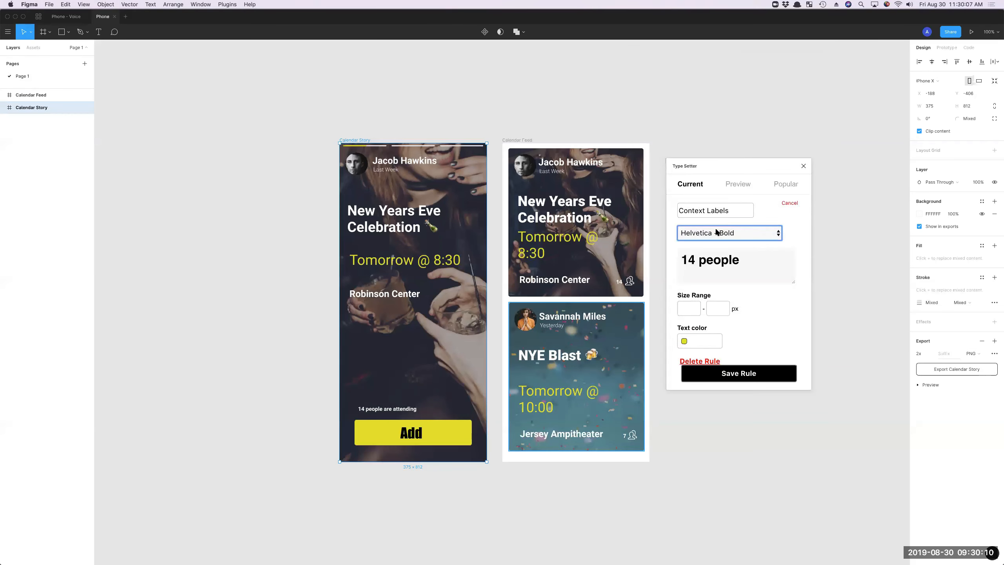
pyautogui.click(713, 232)
pyautogui.click(713, 206)
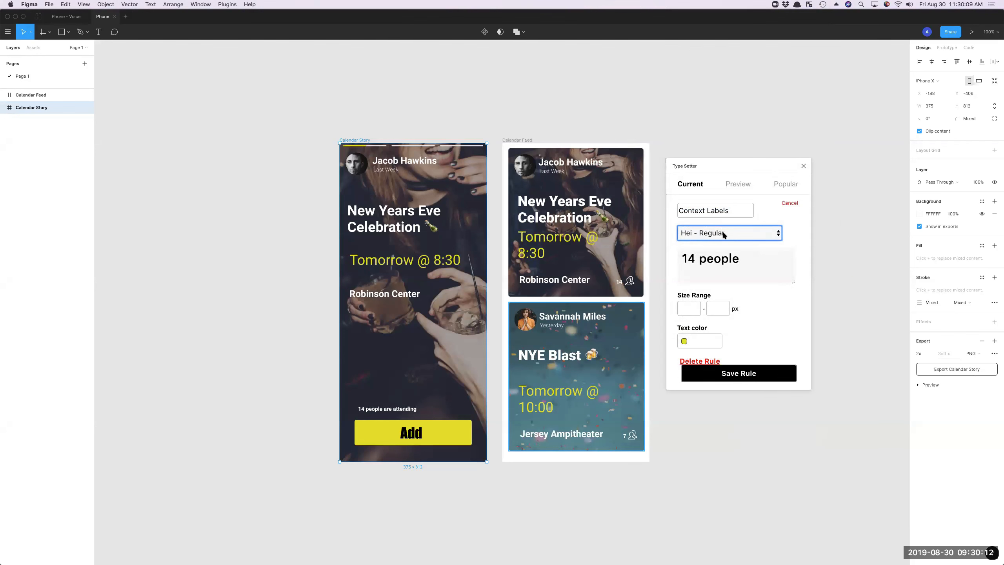
pyautogui.click(724, 234)
pyautogui.click(725, 272)
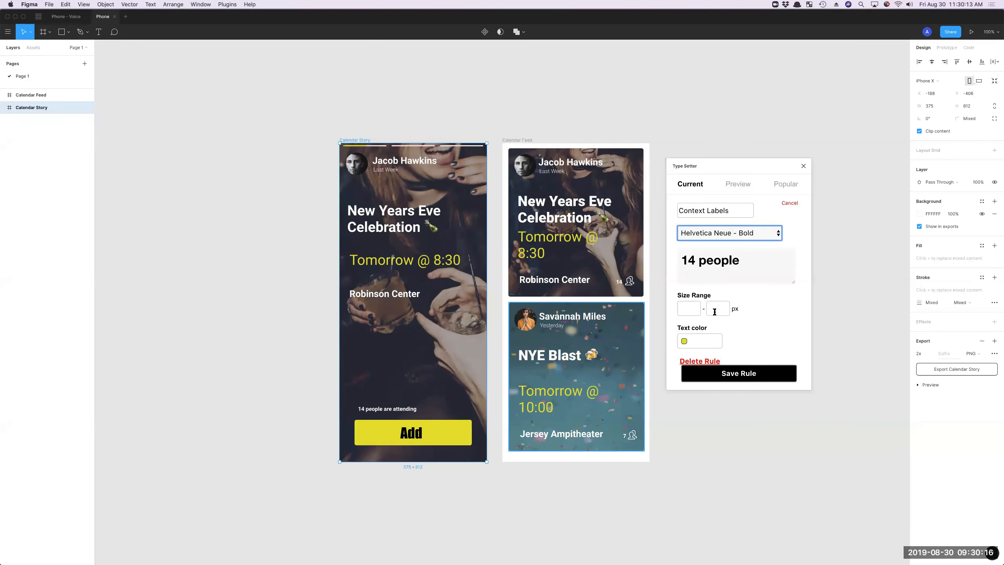
# Set the Context Labels rule's size range to 8–16 px and save the rule.
pyautogui.click(689, 309)
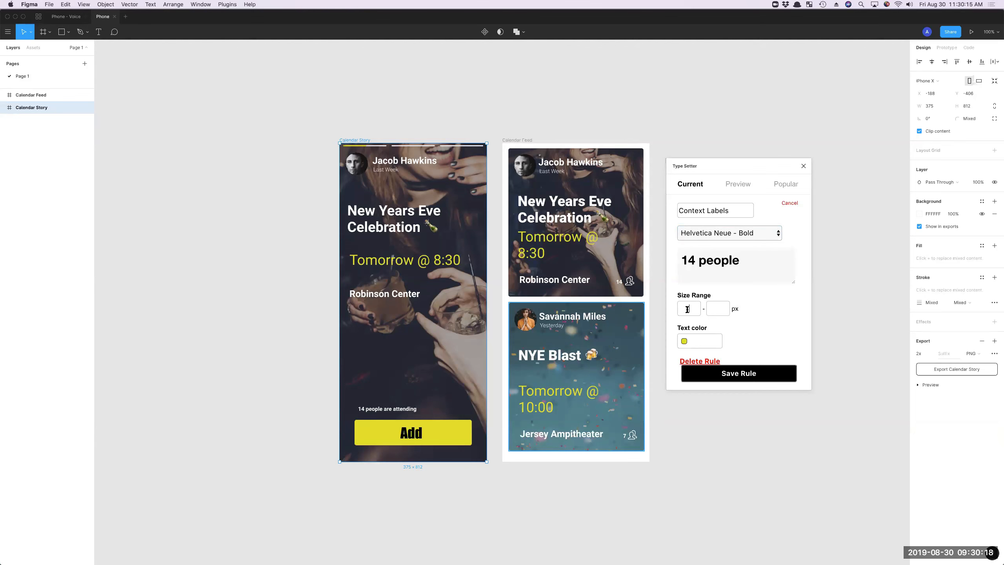
pyautogui.write('8')
pyautogui.click(717, 306)
pyautogui.write('16')
pyautogui.click(743, 373)
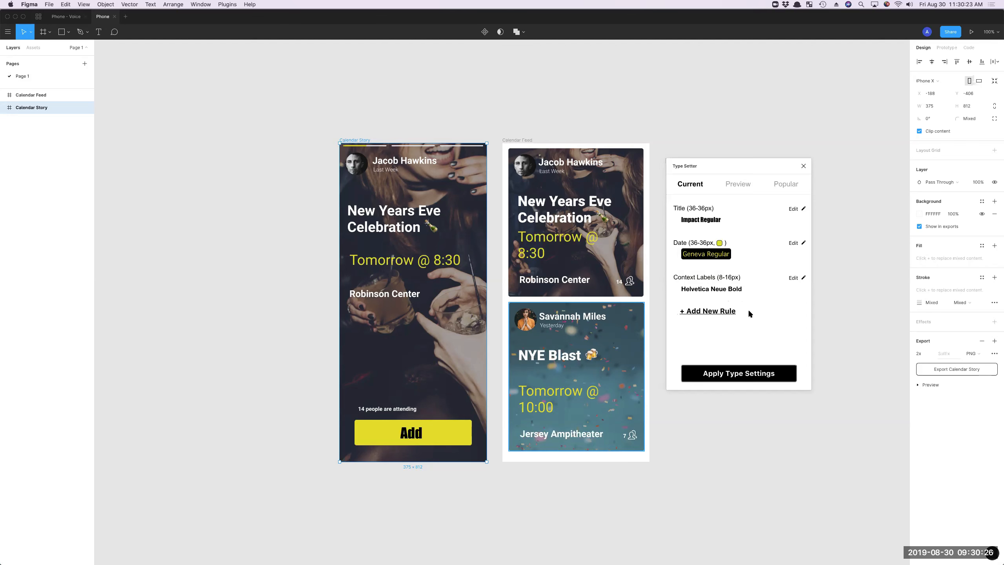
# Apply the type settings to the calendar screens, both with the current rules and with the Title rule's font changed to Marion - Bold.
pyautogui.click(735, 374)
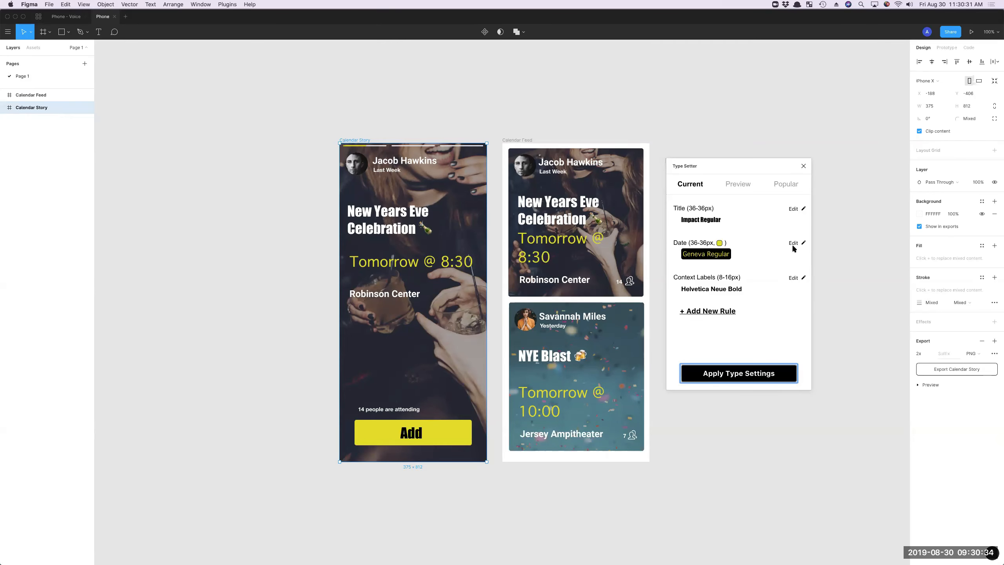
pyautogui.click(796, 210)
pyautogui.click(747, 238)
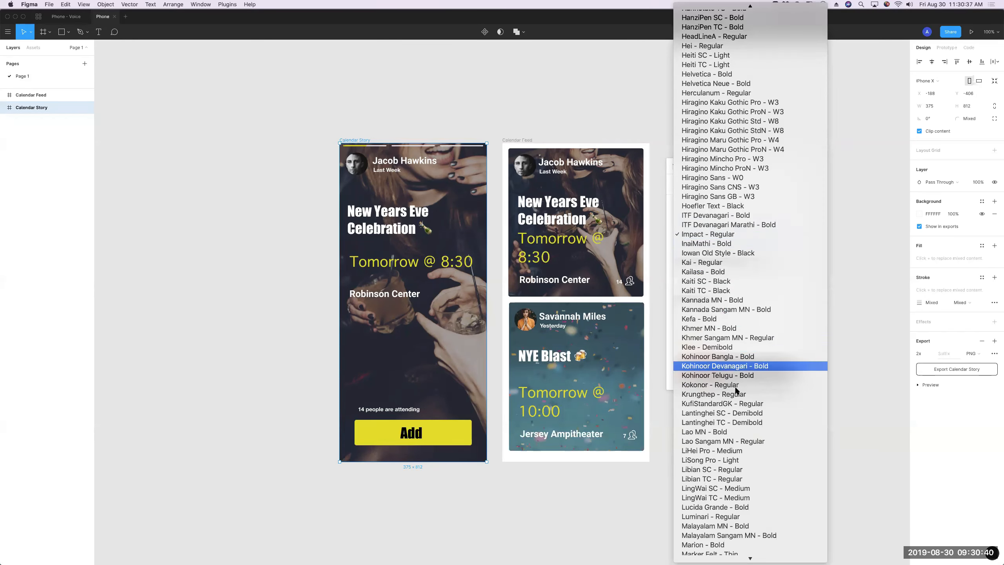
pyautogui.click(733, 546)
pyautogui.click(731, 372)
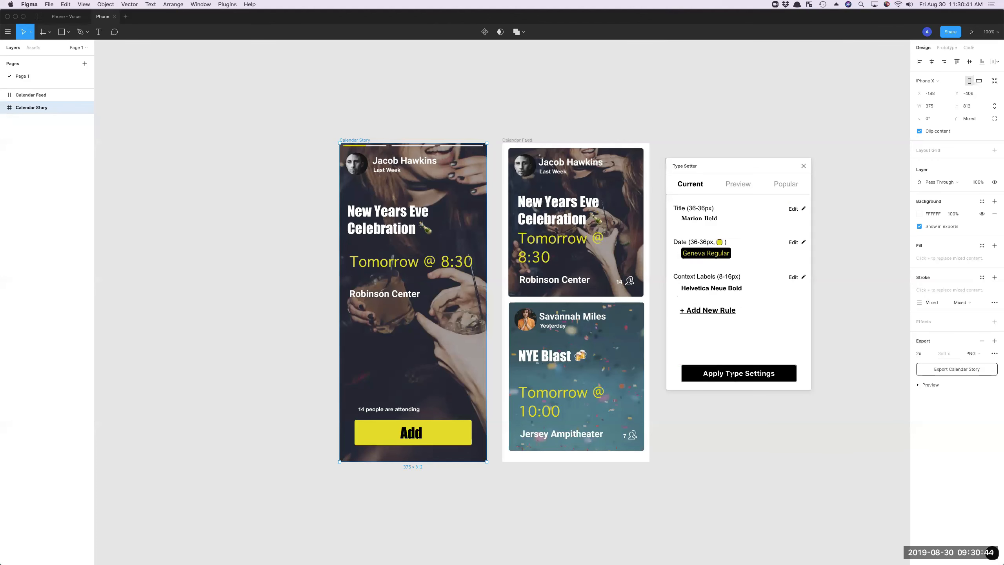
pyautogui.click(733, 374)
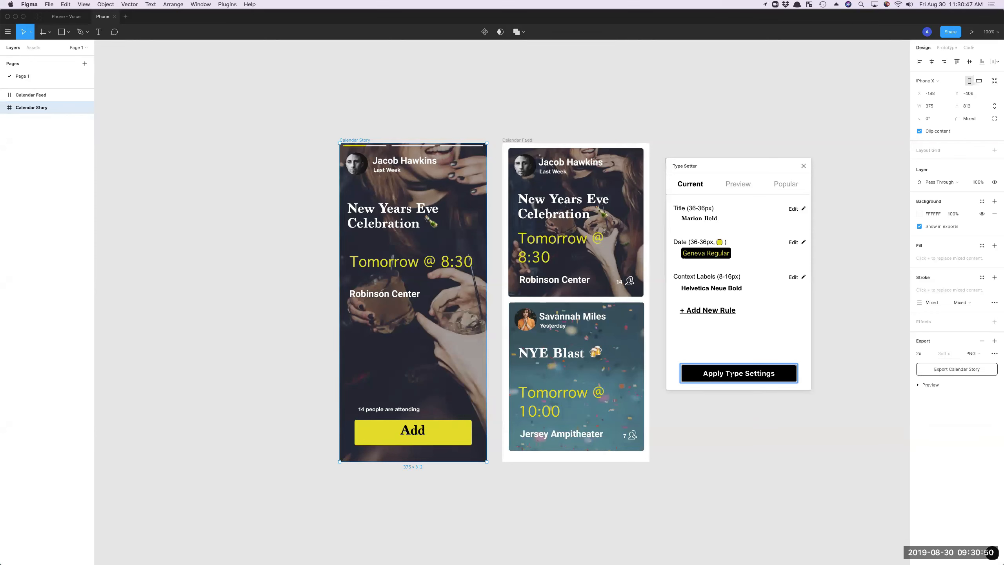
# Examine the sample-text preview of the type rules and the list of popular font combinations in Type Setter.
pyautogui.click(739, 186)
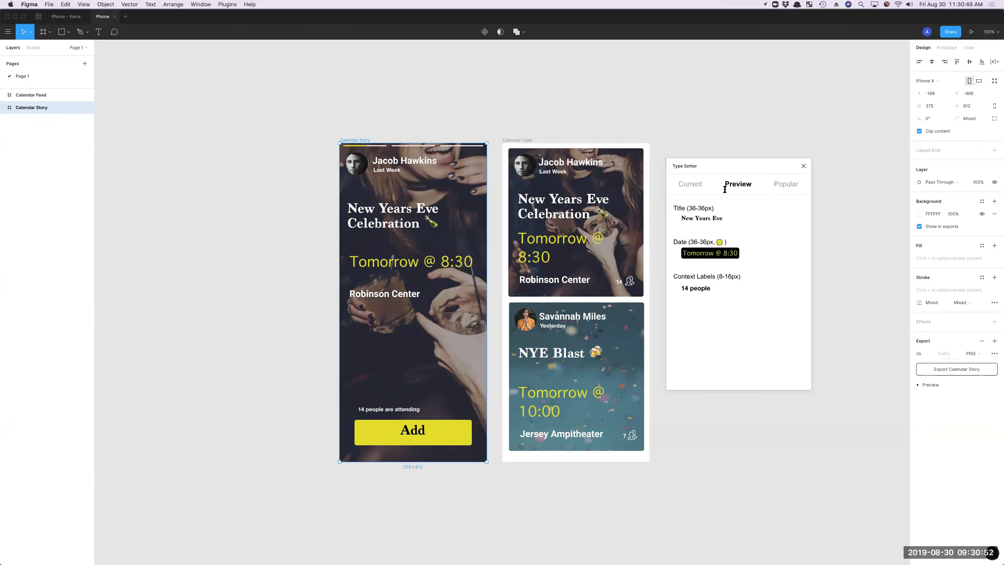
pyautogui.click(784, 187)
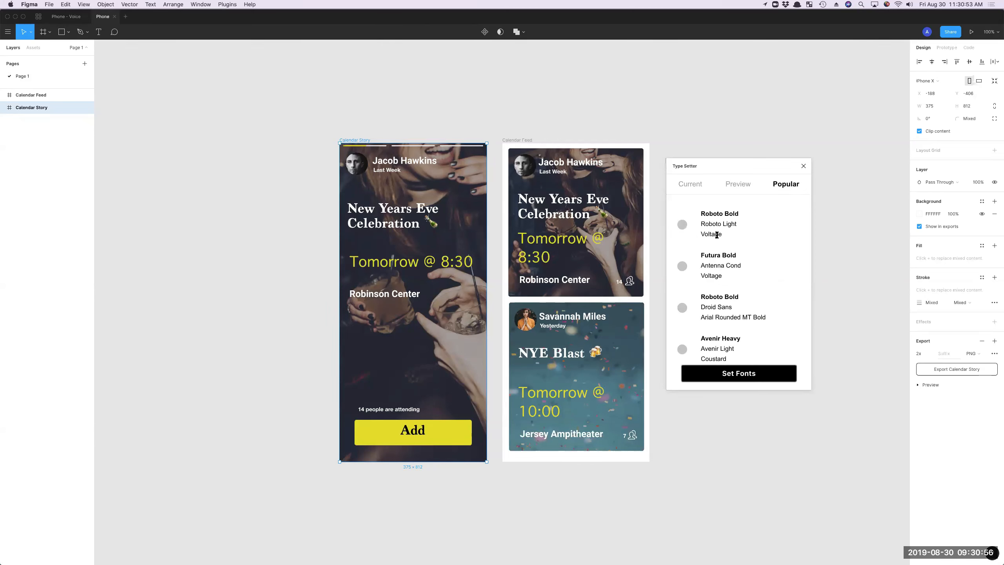